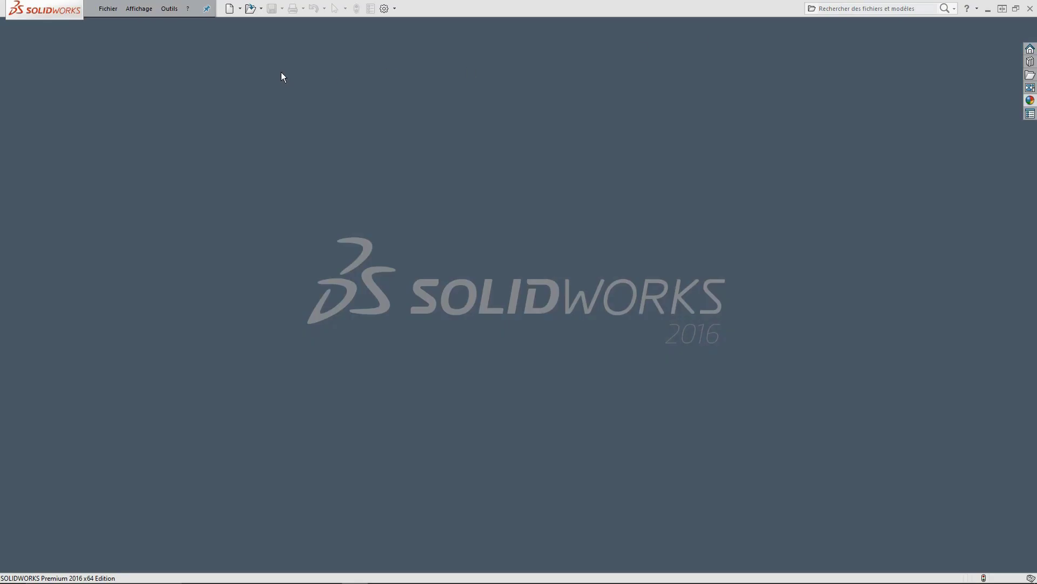
- Create a new empty part document (Pièce)
{"action": "left_click", "coordinate": [230, 8]}
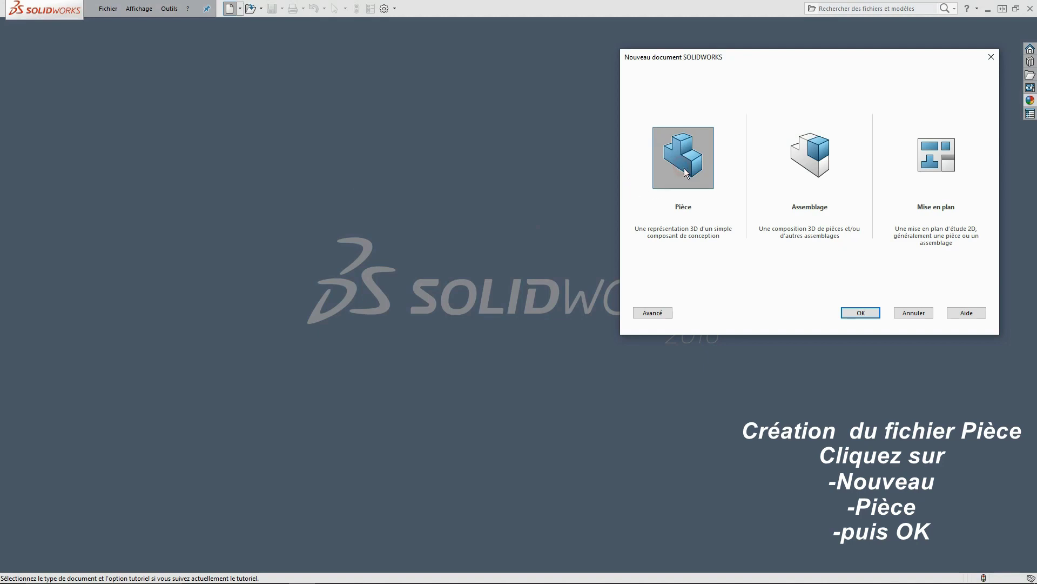
{"action": "left_click", "coordinate": [860, 313]}
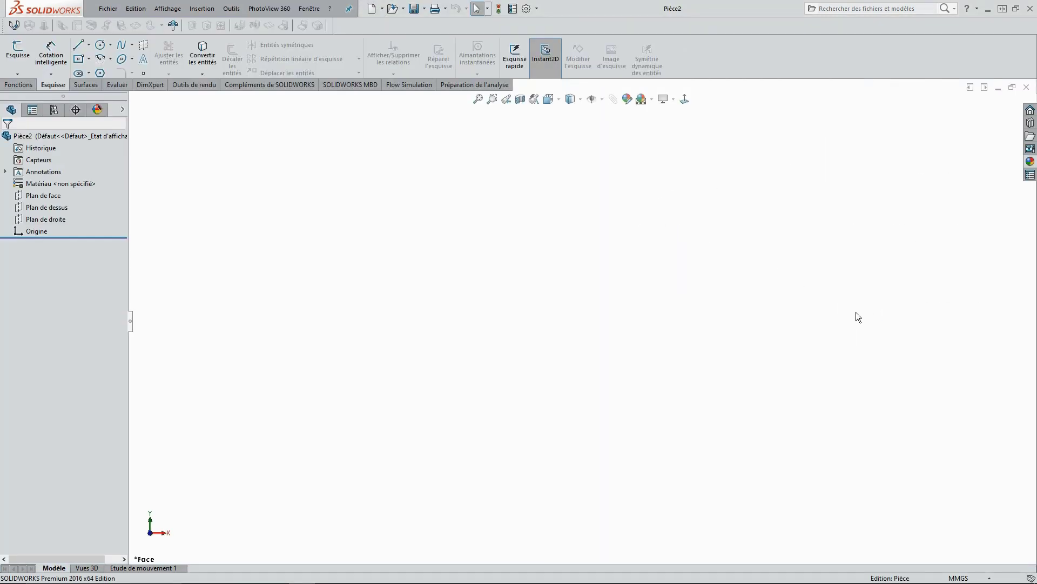
- Draw a center rectangle from the origin on the Plan de dessus (top plane)
{"action": "left_click", "coordinate": [80, 60]}
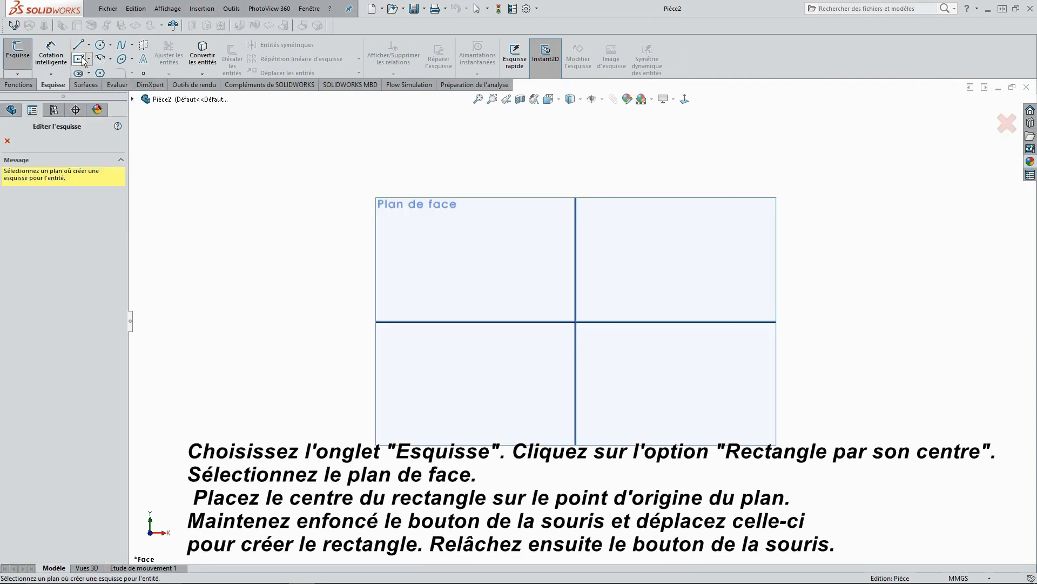
{"action": "left_click", "coordinate": [581, 322]}
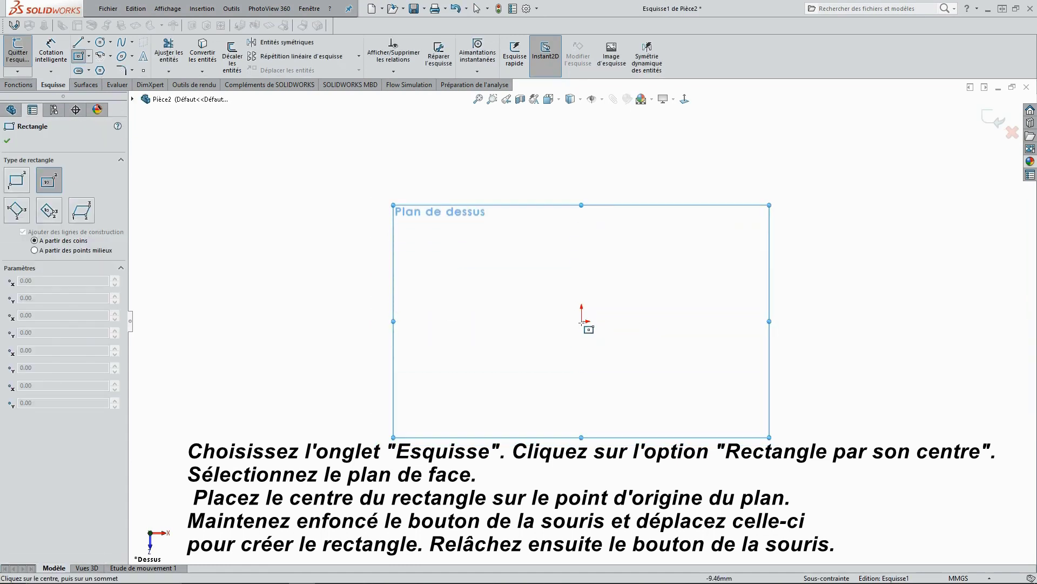
{"action": "left_click_drag", "start_coordinate": [582, 322], "coordinate": [647, 427]}
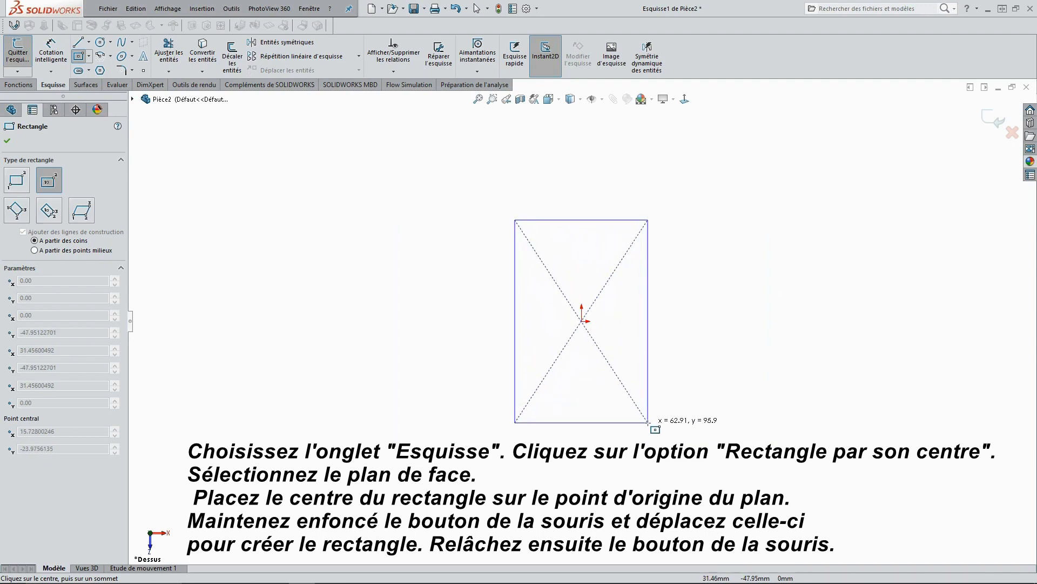
{"action": "left_click_drag", "start_coordinate": [647, 427], "coordinate": [647, 427]}
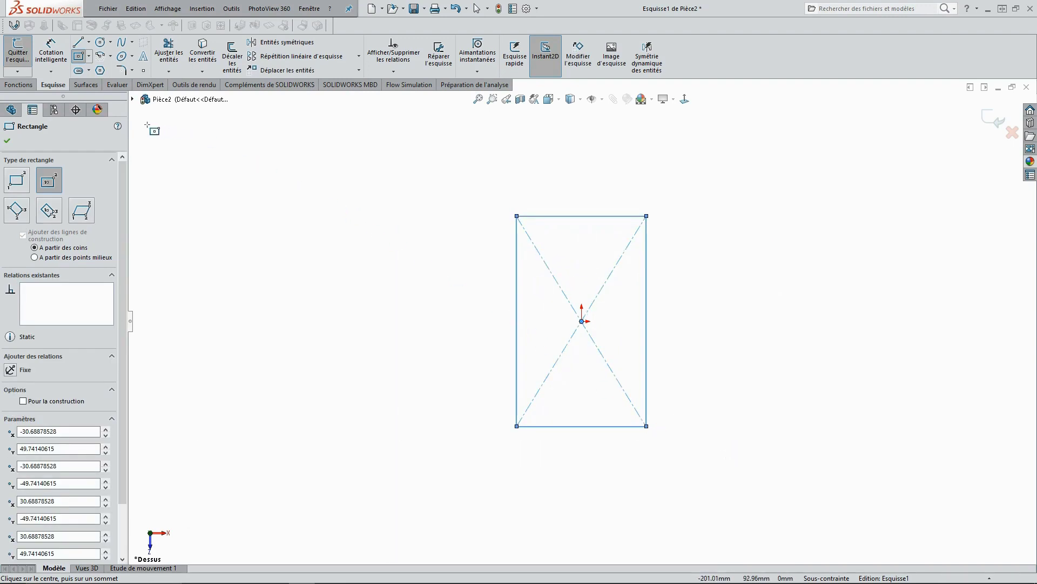
{"action": "left_click", "coordinate": [8, 140]}
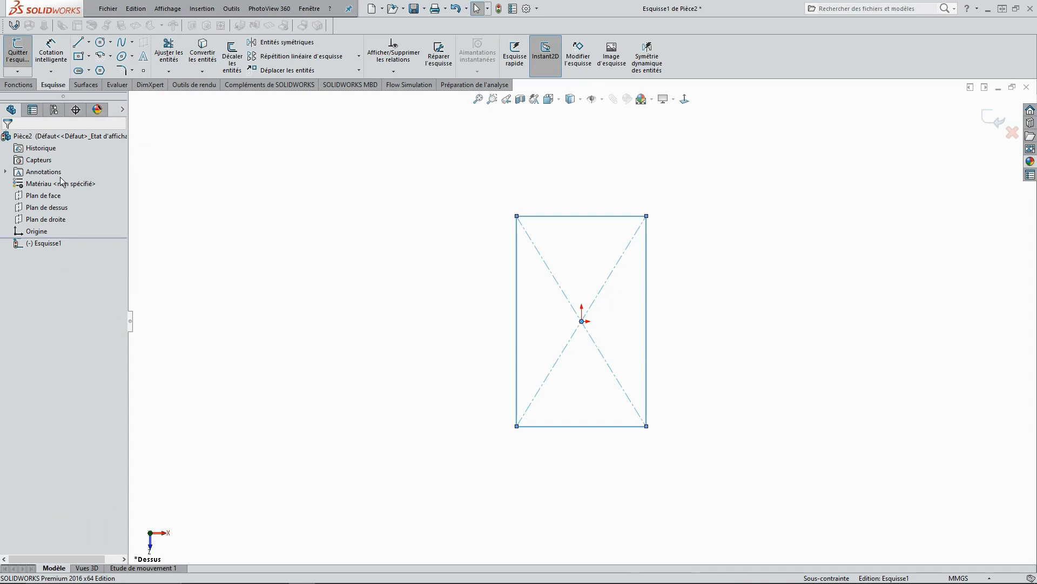
- Smart-dimension the rectangle's top edge to 69 mm and its left edge to 113 mm
{"action": "right_click", "coordinate": [544, 168]}
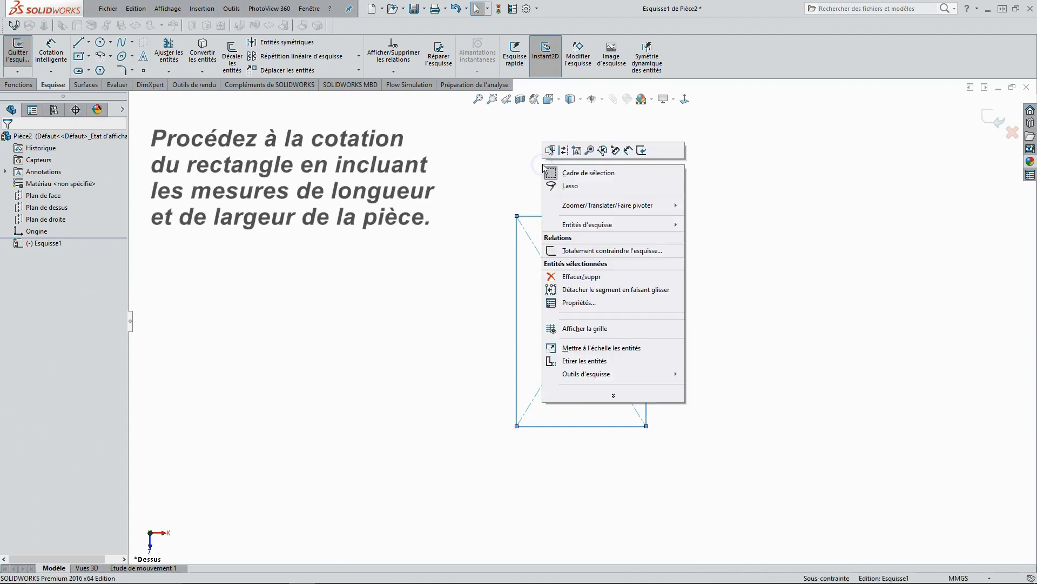
{"action": "left_click", "coordinate": [630, 156]}
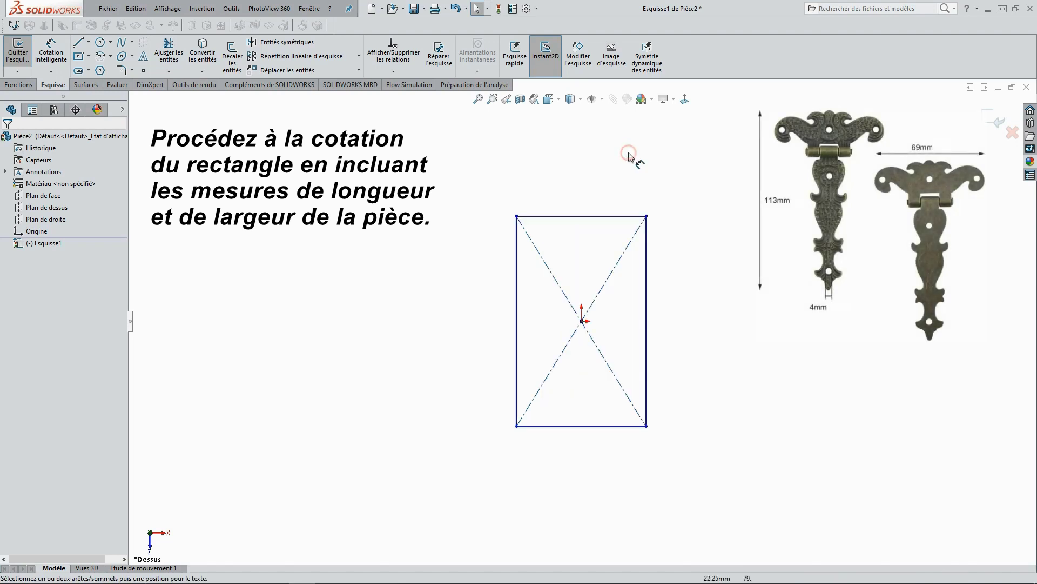
{"action": "left_click", "coordinate": [604, 217]}
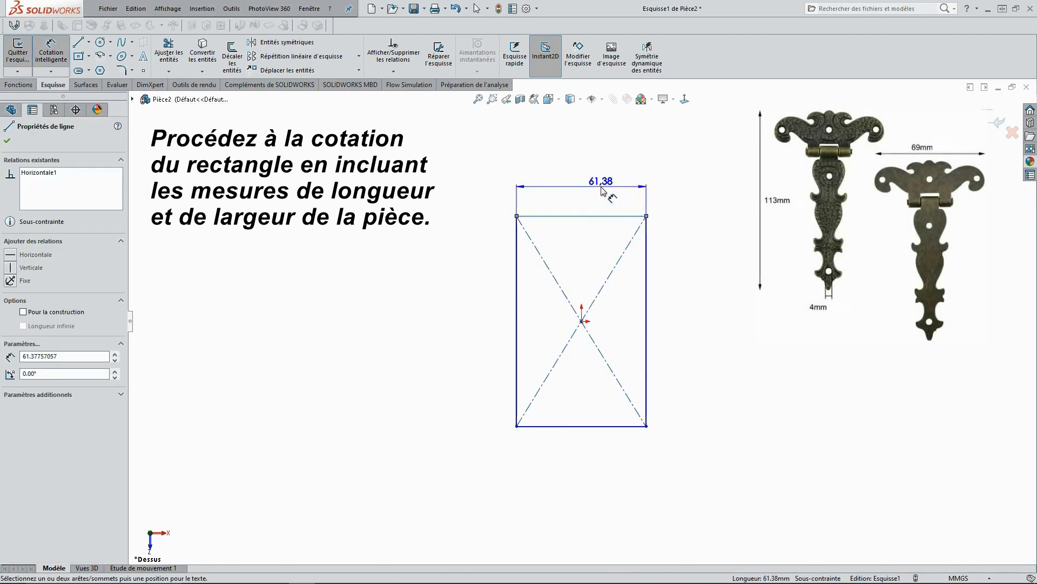
{"action": "left_click", "coordinate": [597, 186]}
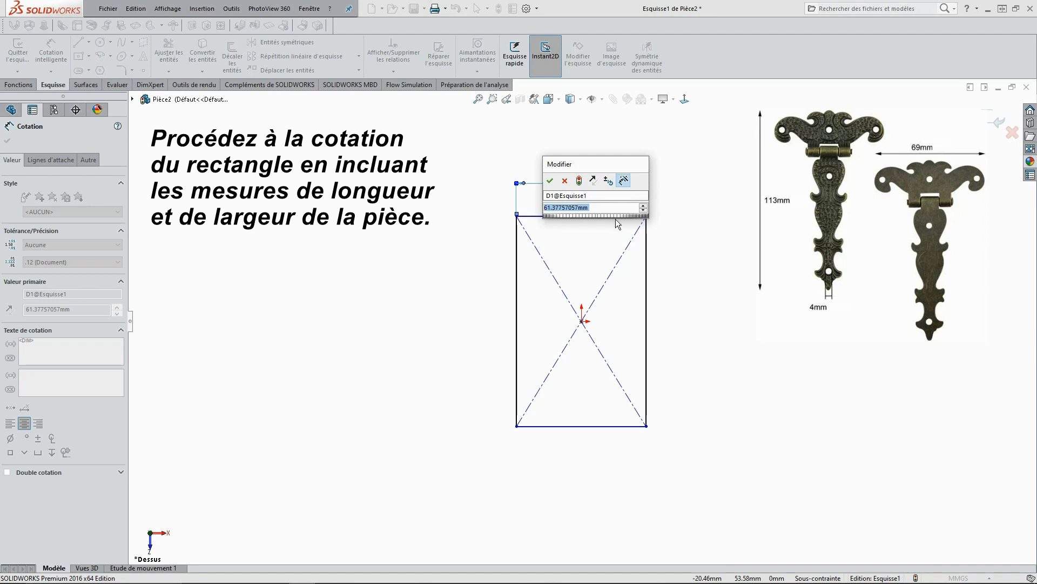
{"action": "type", "text": "69"}
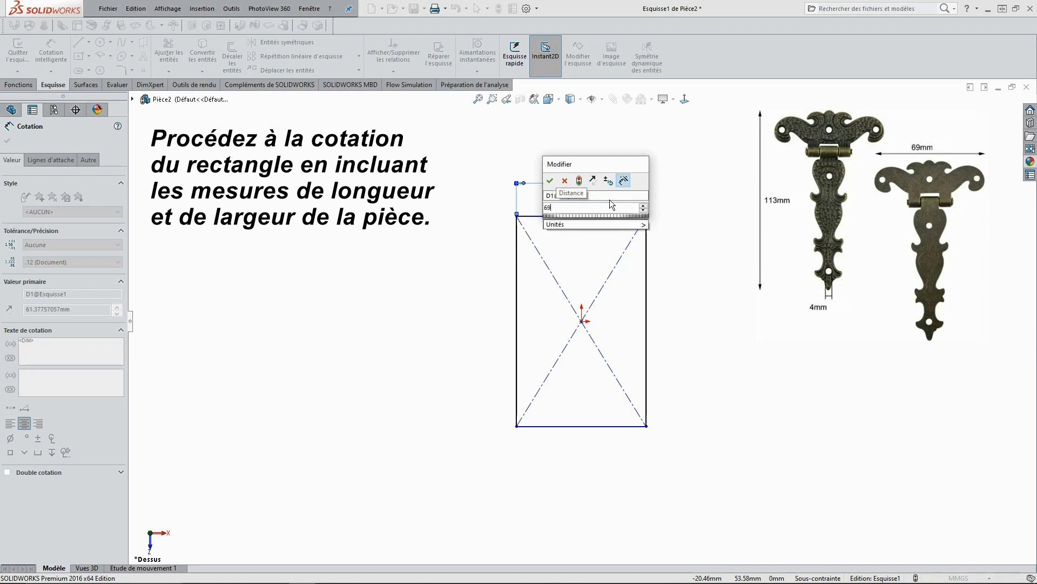
{"action": "left_click", "coordinate": [551, 181]}
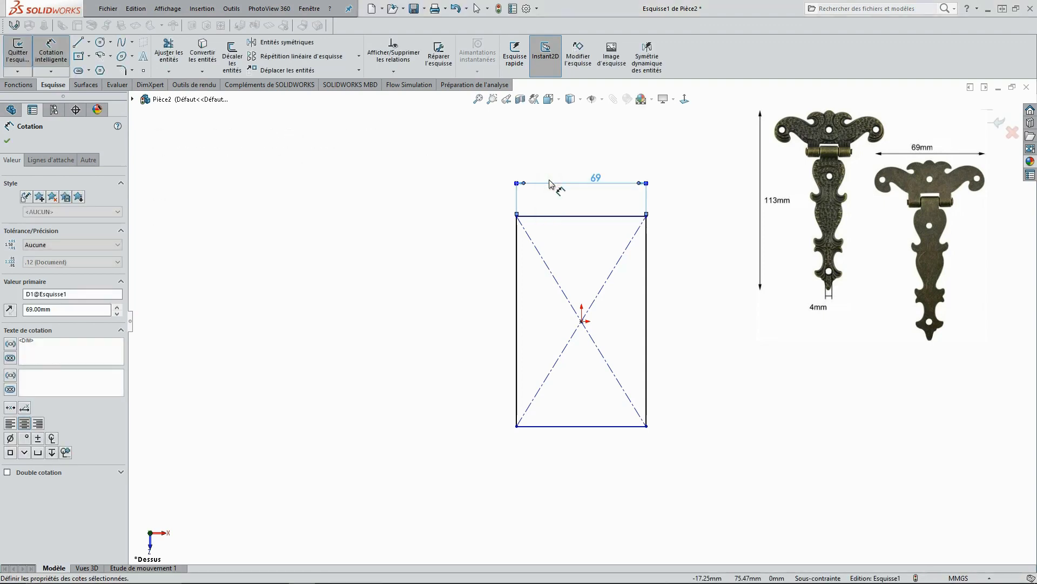
{"action": "left_click", "coordinate": [517, 273]}
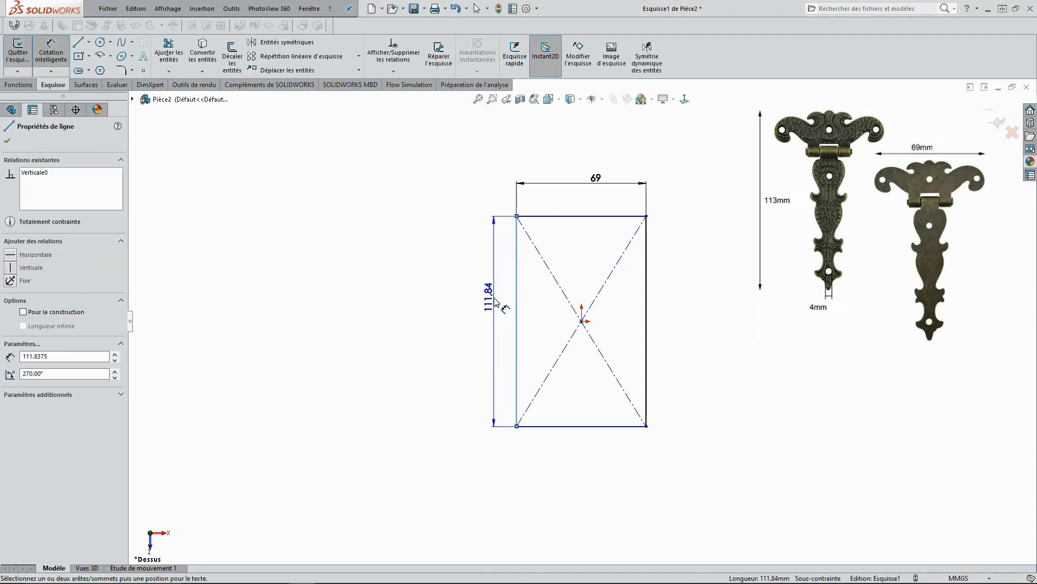
{"action": "left_click", "coordinate": [494, 300]}
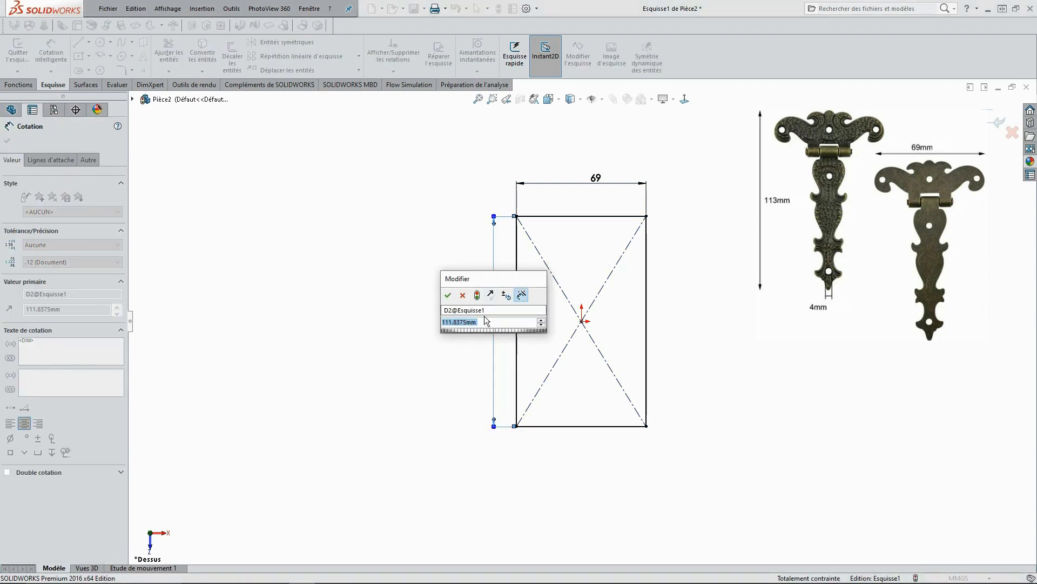
{"action": "type", "text": "113"}
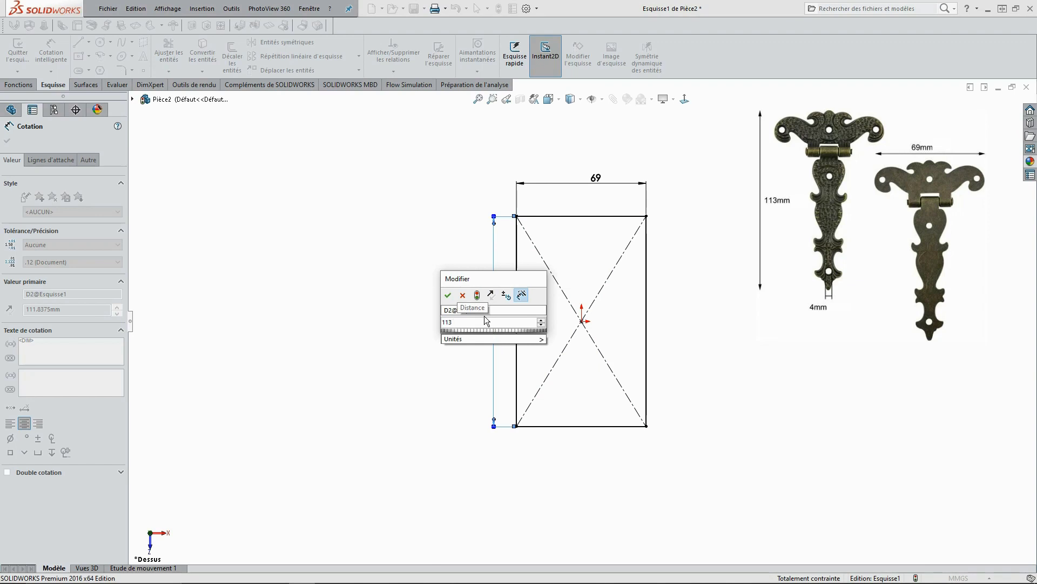
{"action": "left_click", "coordinate": [447, 295]}
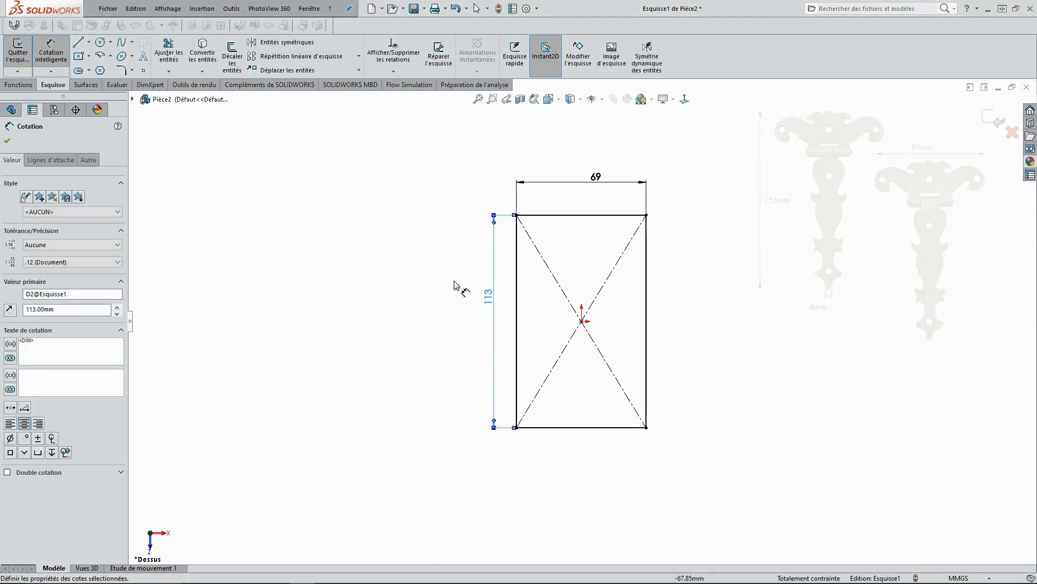
{"action": "left_click", "coordinate": [8, 142]}
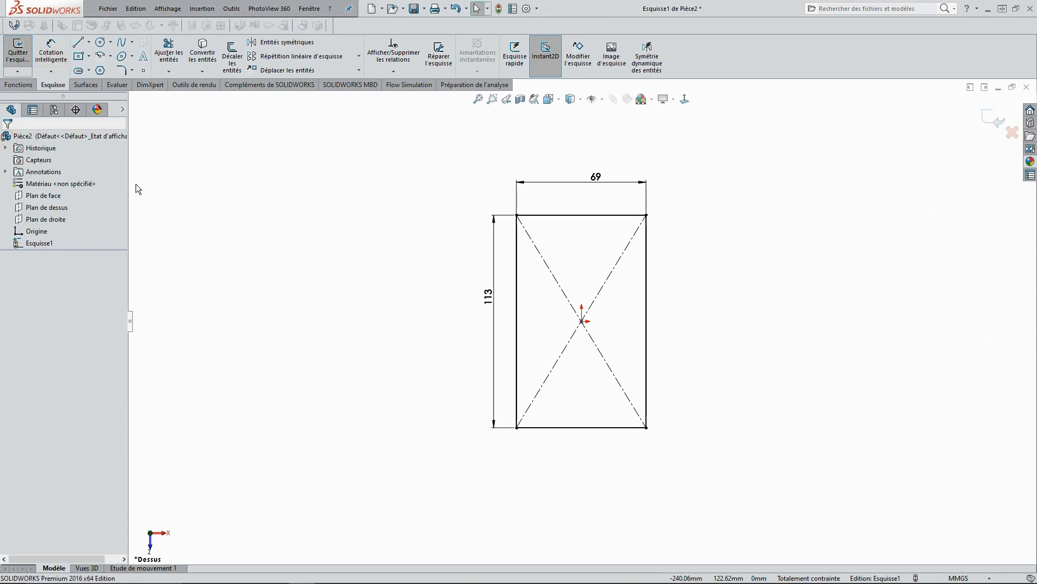
- Zoom to fit and launch Image d'esquisse from the Outils > Outils d'esquisse menu
{"action": "key", "text": "f"}
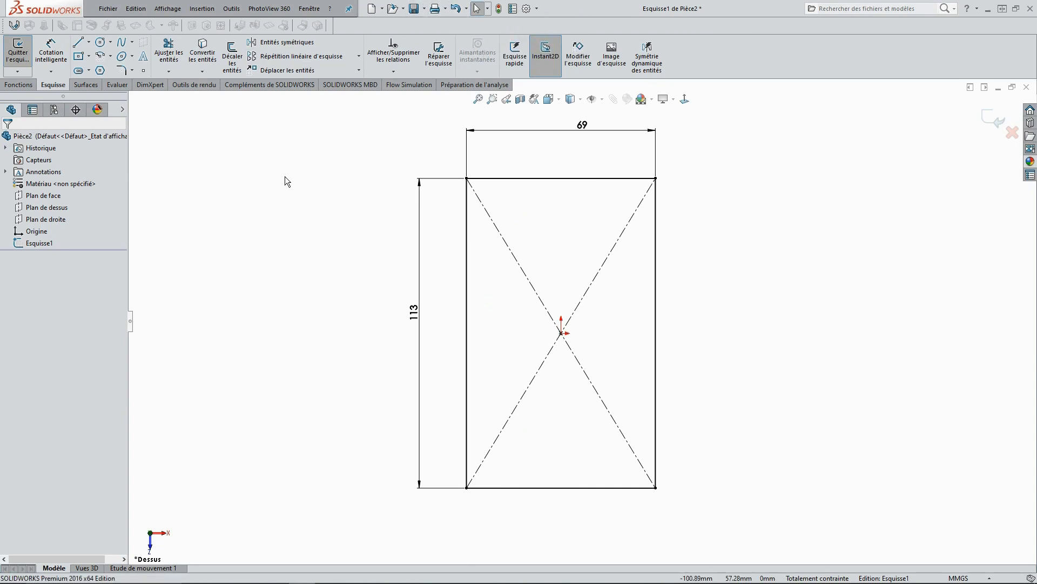
{"action": "left_click", "coordinate": [234, 11]}
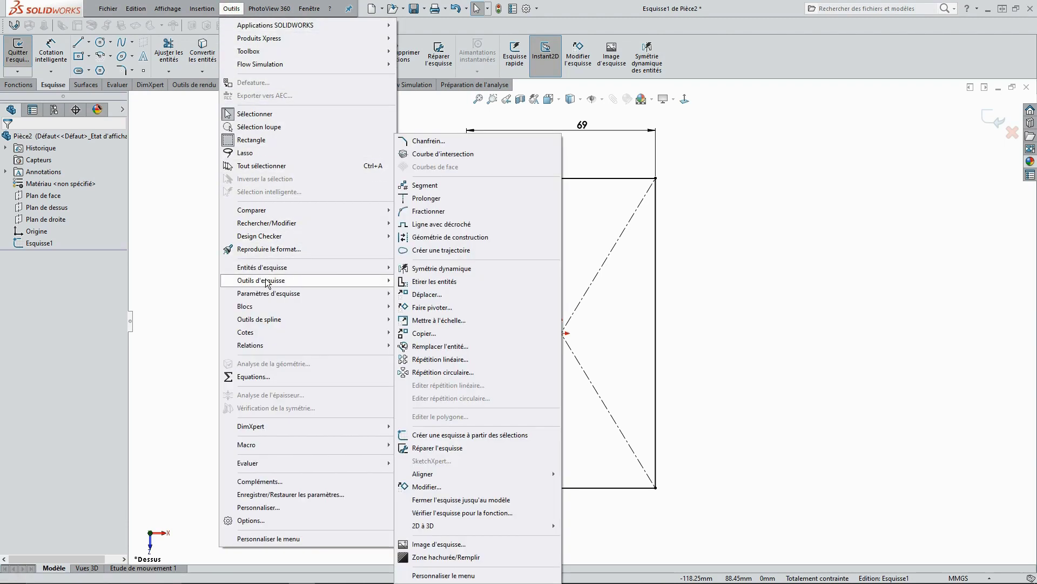
{"action": "mouse_move", "coordinate": [261, 280]}
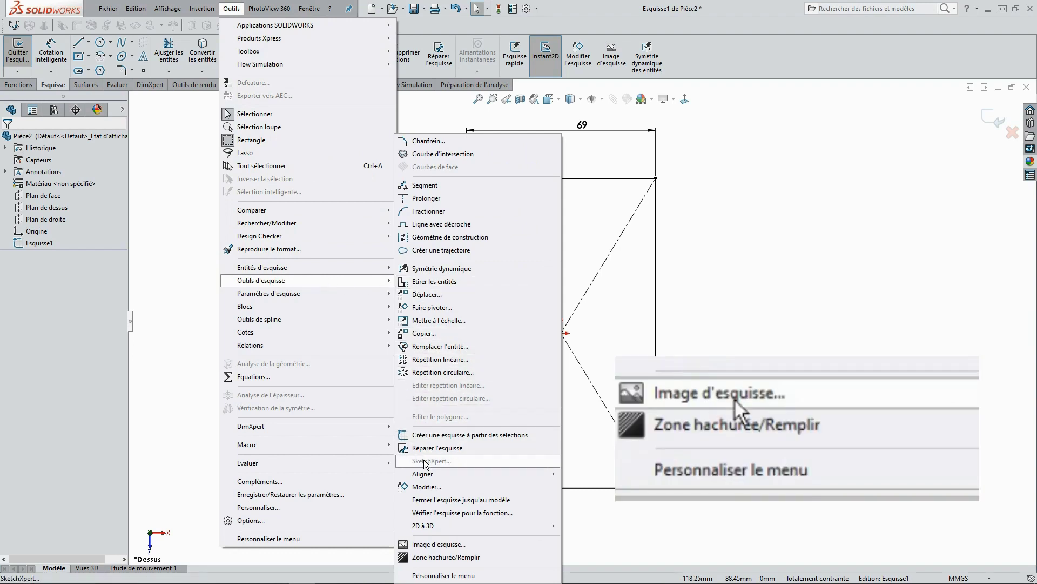
{"action": "left_click", "coordinate": [435, 546]}
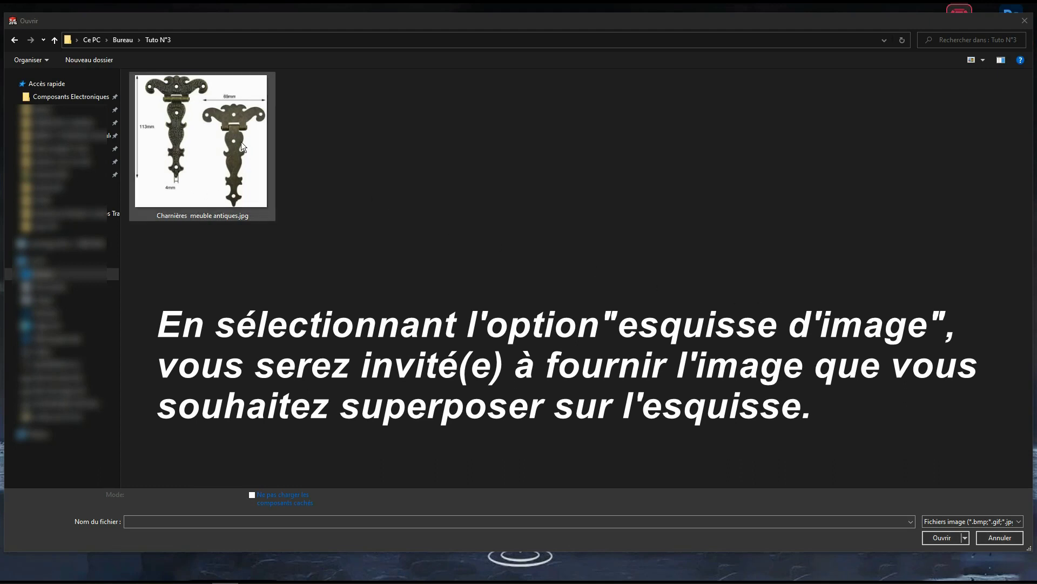
- Insert 'Charnières meuble antiques.jpg' into the sketch
{"action": "left_click", "coordinate": [213, 141]}
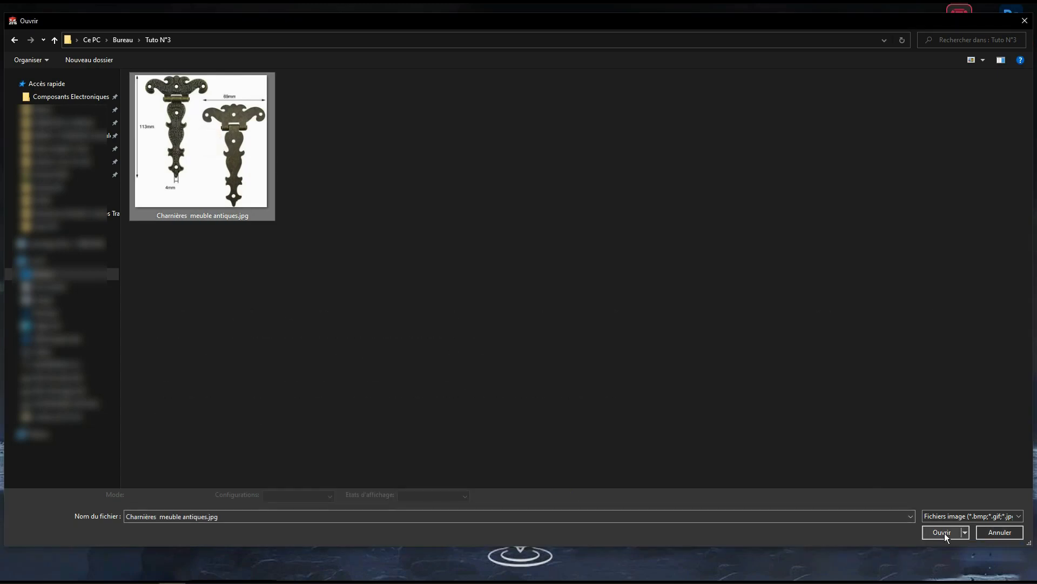
{"action": "left_click", "coordinate": [945, 532]}
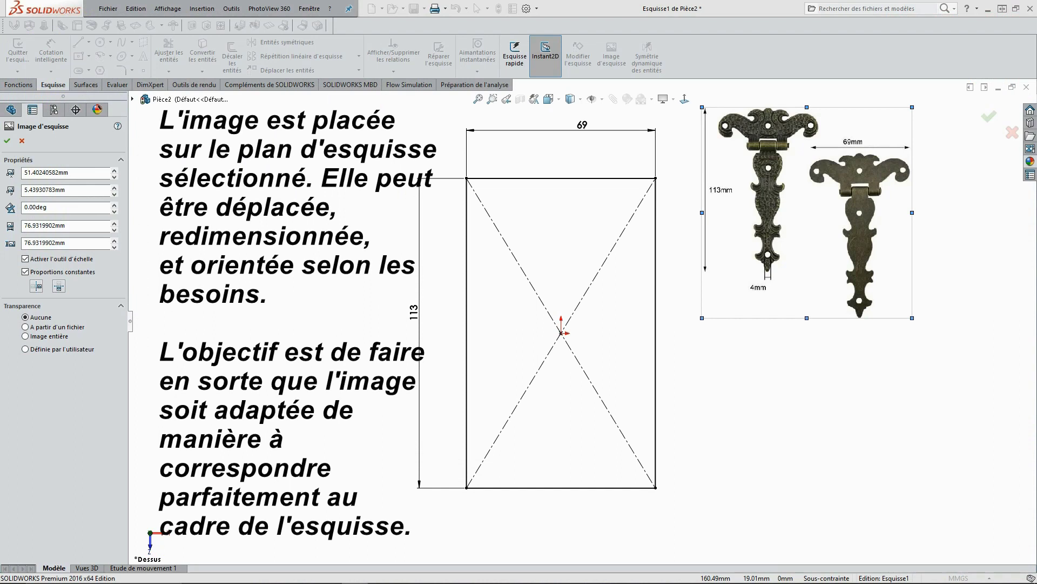
- Move the hinge image onto the rectangle and enlarge it toward the 113 mm height
{"action": "mouse_move", "coordinate": [837, 222]}
{"action": "left_mouse_down"}
{"action": "mouse_move", "coordinate": [843, 283]}
{"action": "mouse_move", "coordinate": [614, 366]}
{"action": "mouse_move", "coordinate": [616, 335]}
{"action": "left_mouse_up"}
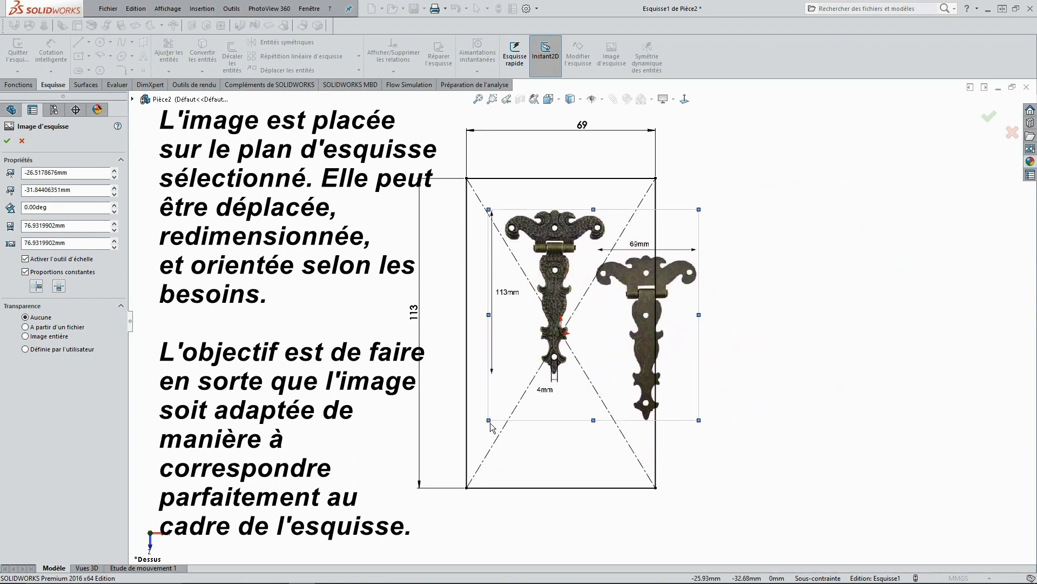
{"action": "left_click_drag", "start_coordinate": [490, 423], "coordinate": [483, 438]}
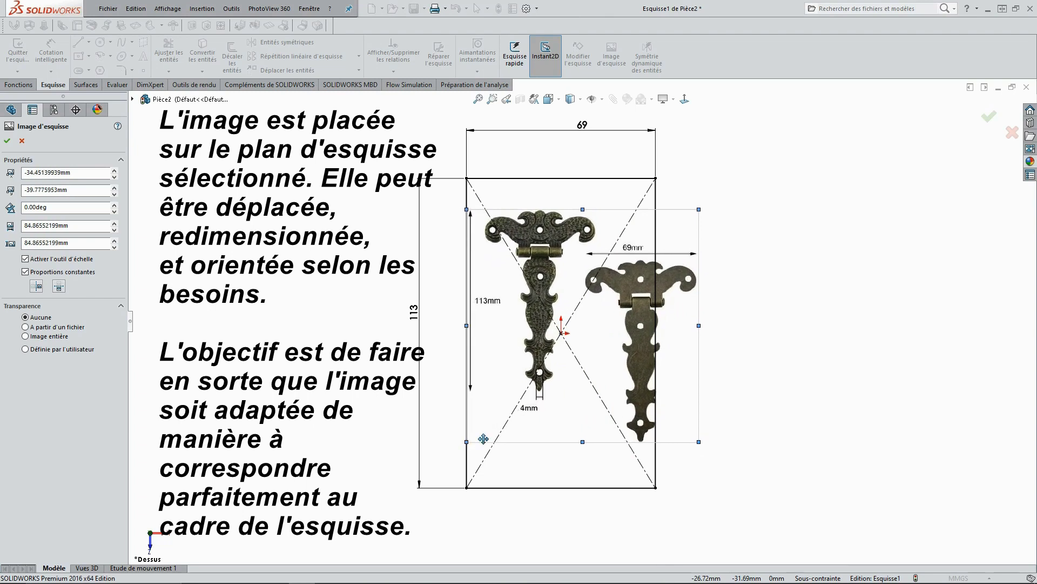
{"action": "left_click_drag", "start_coordinate": [545, 350], "coordinate": [565, 323]}
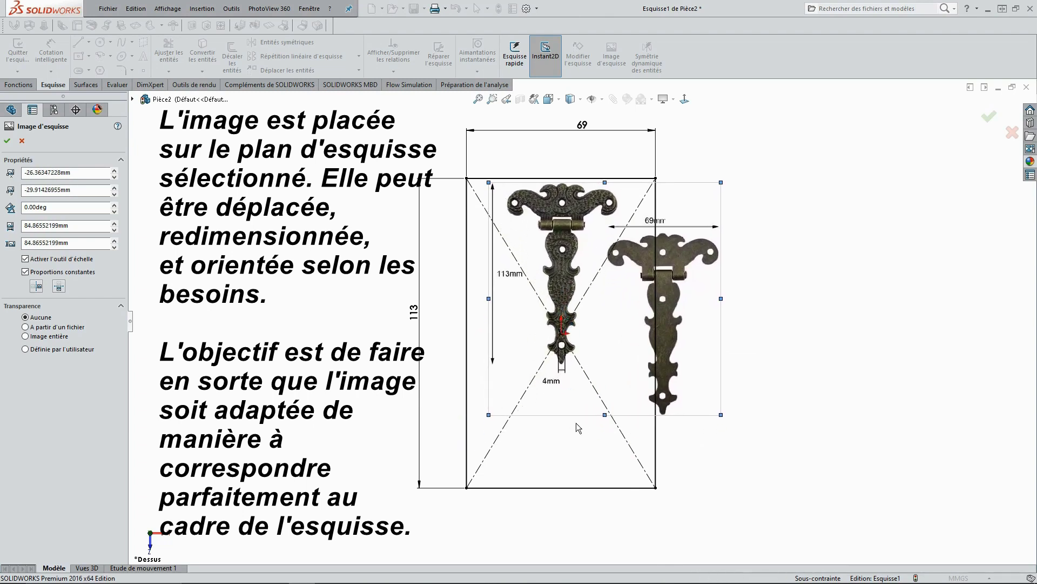
{"action": "left_click_drag", "start_coordinate": [604, 415], "coordinate": [606, 540]}
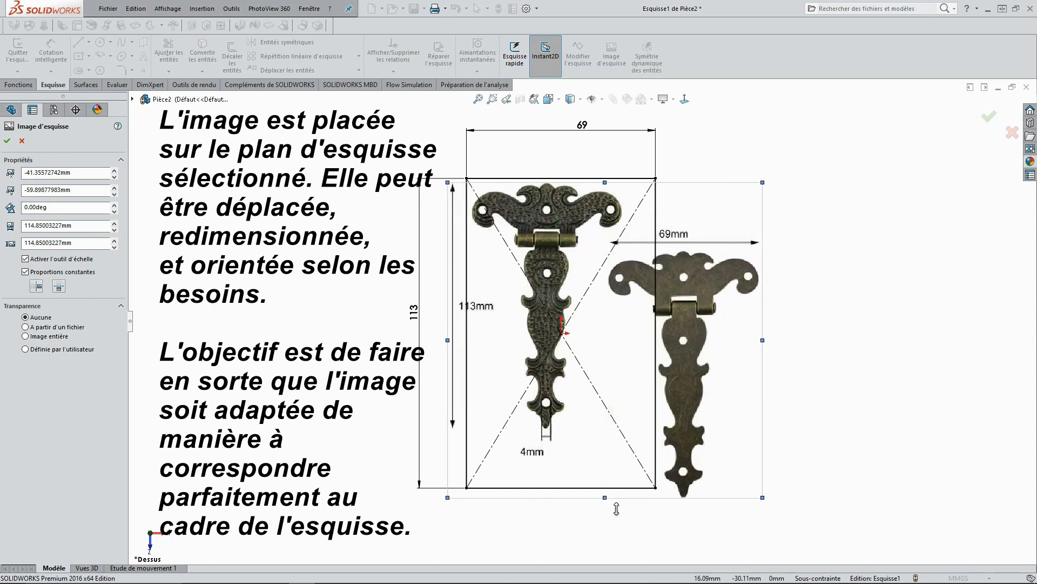
{"action": "left_click_drag", "start_coordinate": [618, 448], "coordinate": [635, 445]}
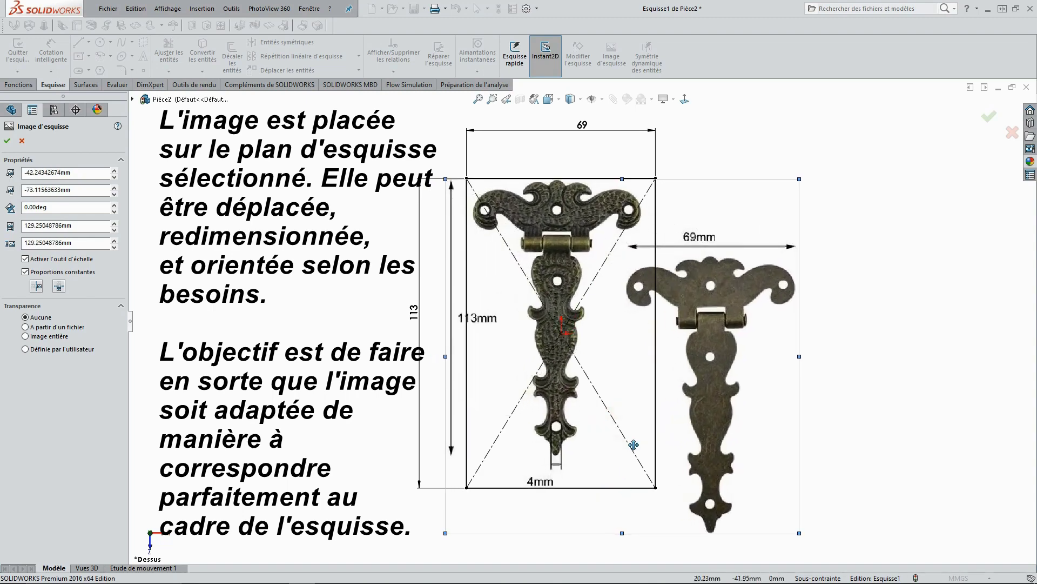
{"action": "left_click_drag", "start_coordinate": [623, 533], "coordinate": [626, 557]}
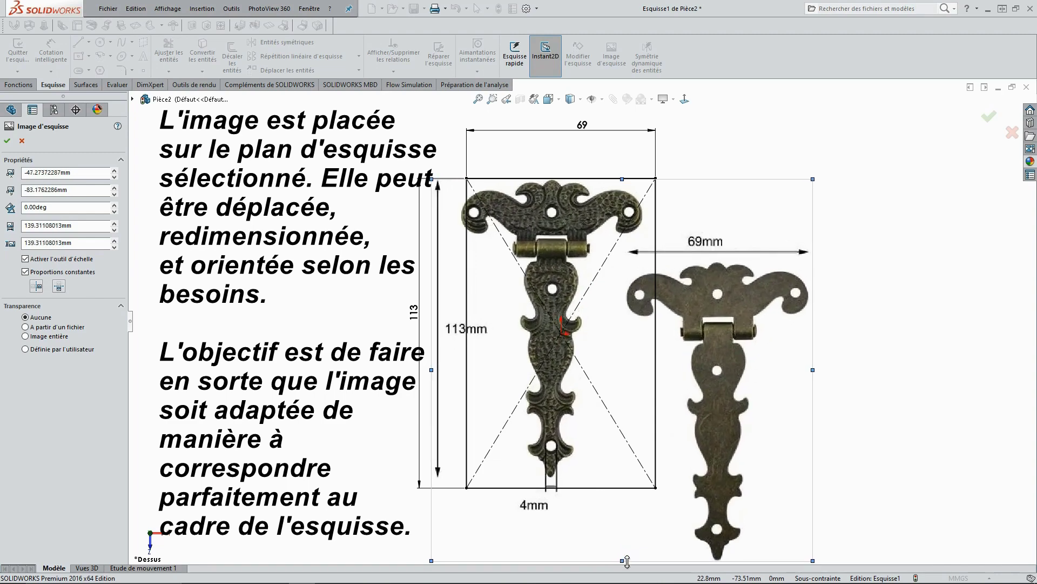
{"action": "left_click_drag", "start_coordinate": [598, 484], "coordinate": [606, 487]}
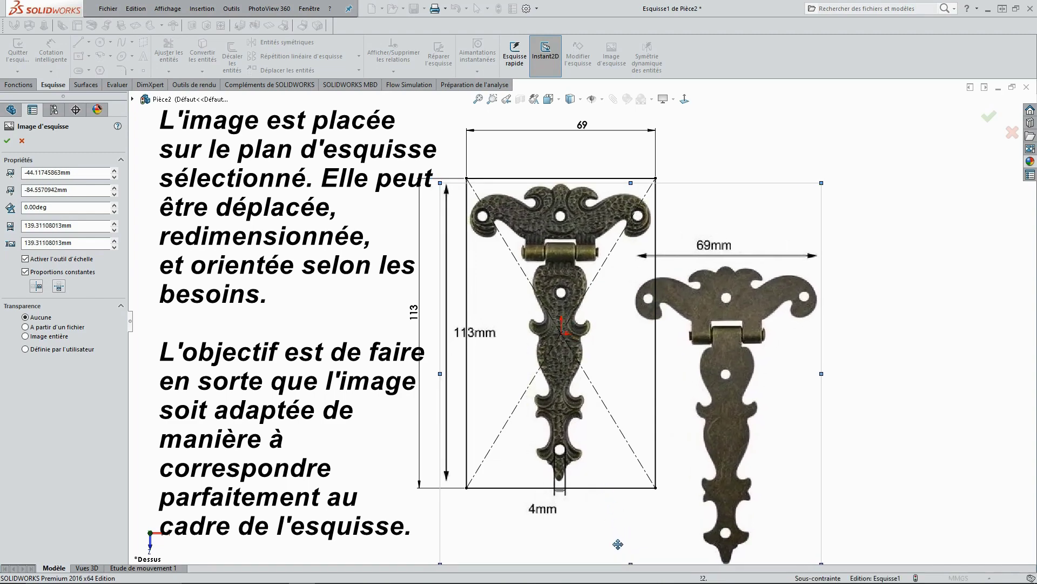
- Fine-tune the image's scale and position to line up with the rectangle frame
{"action": "key", "text": "z"}
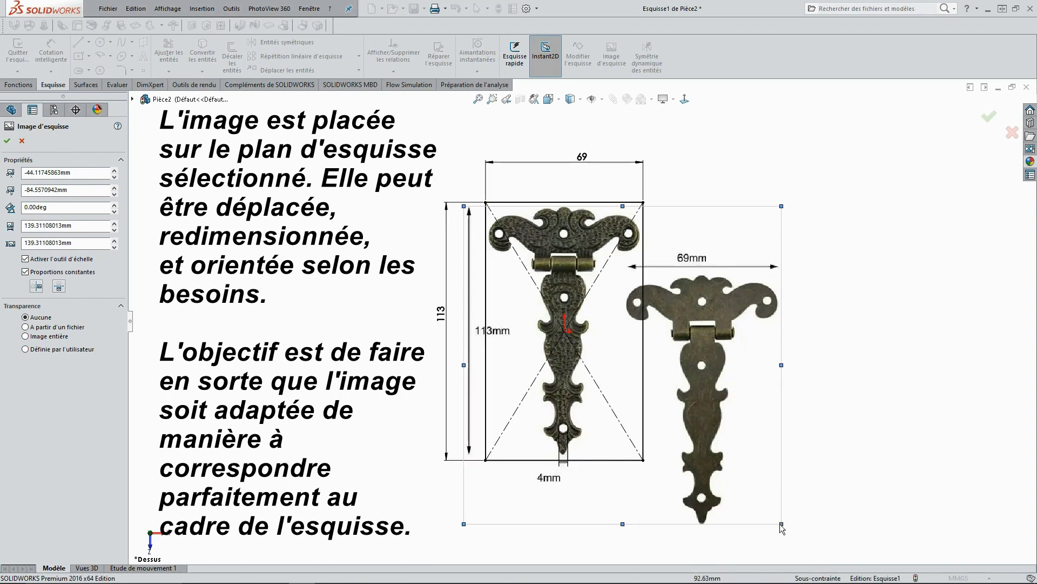
{"action": "left_click_drag", "start_coordinate": [782, 523], "coordinate": [799, 541]}
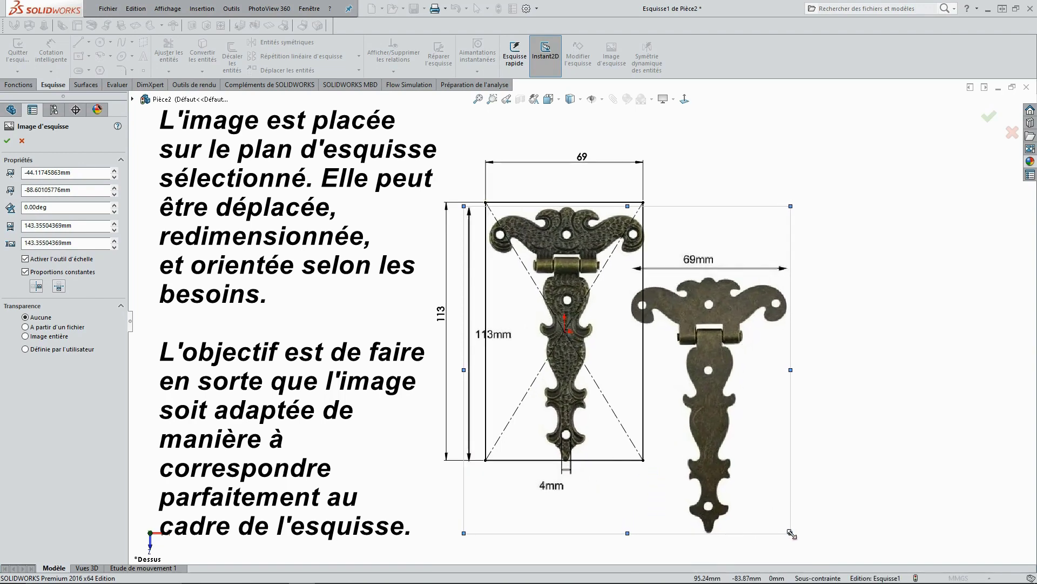
{"action": "left_click_drag", "start_coordinate": [608, 403], "coordinate": [603, 395]}
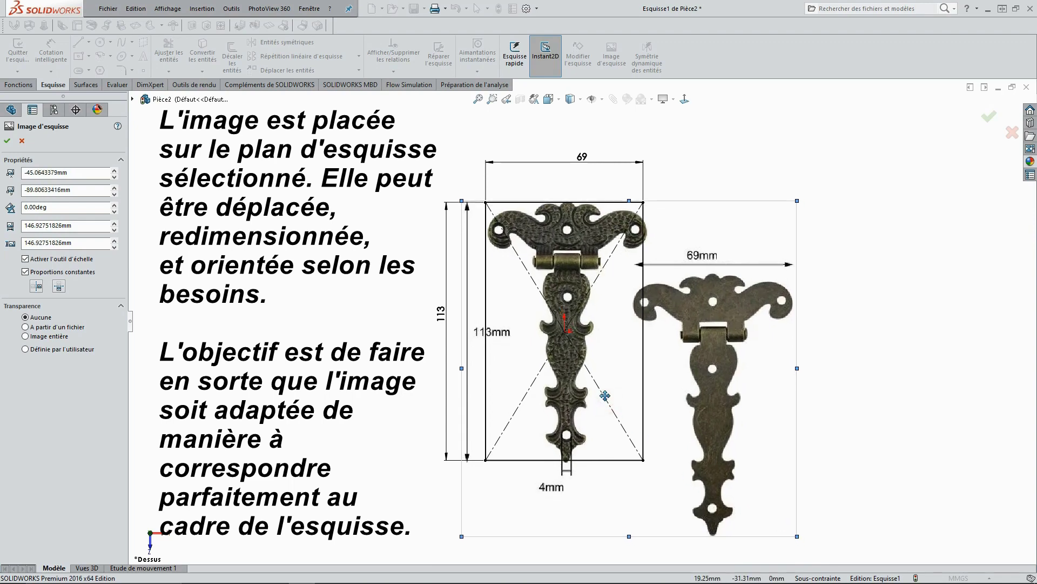
{"action": "left_click_drag", "start_coordinate": [603, 394], "coordinate": [604, 395]}
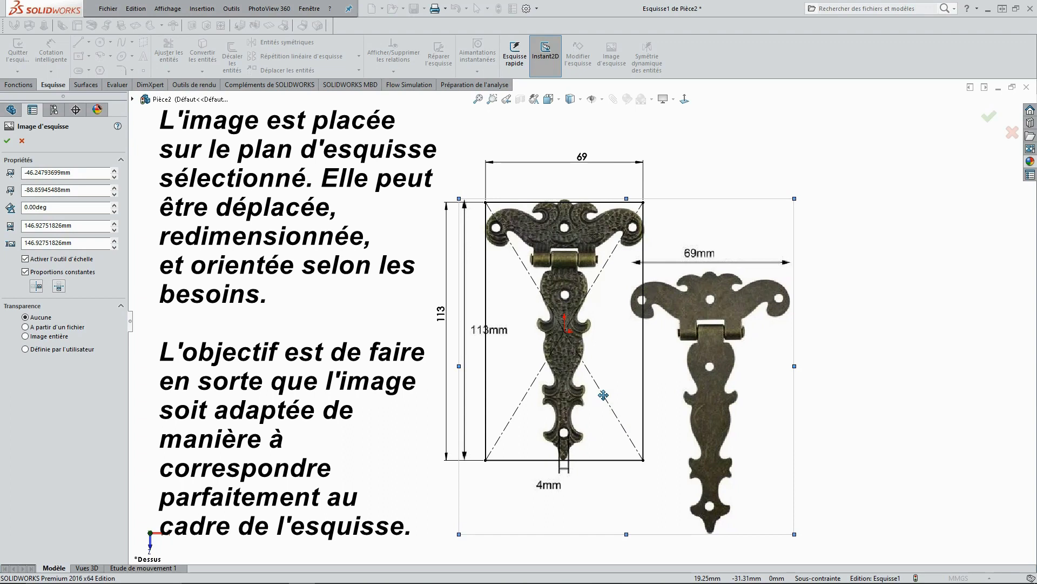
{"action": "left_click_drag", "start_coordinate": [627, 534], "coordinate": [627, 531]}
{"action": "left_click_drag", "start_coordinate": [605, 425], "coordinate": [605, 426]}
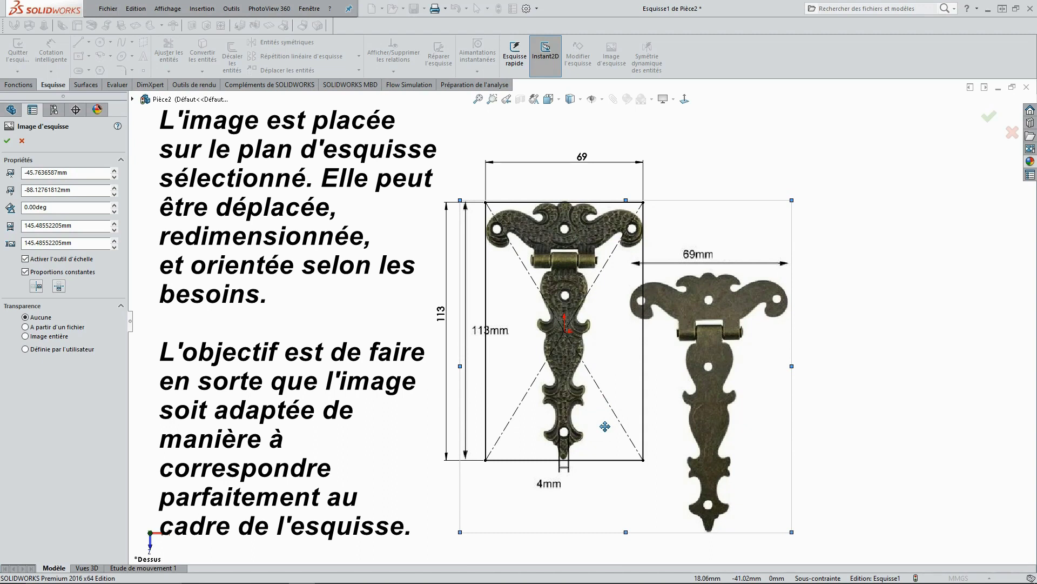
{"action": "left_click_drag", "start_coordinate": [605, 426], "coordinate": [604, 428]}
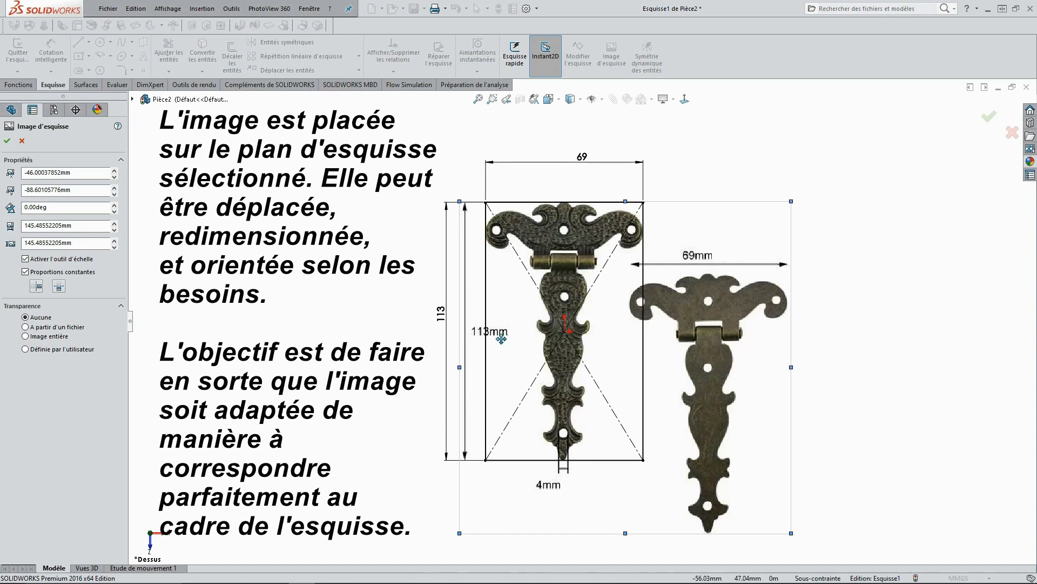
{"action": "left_click", "coordinate": [478, 99]}
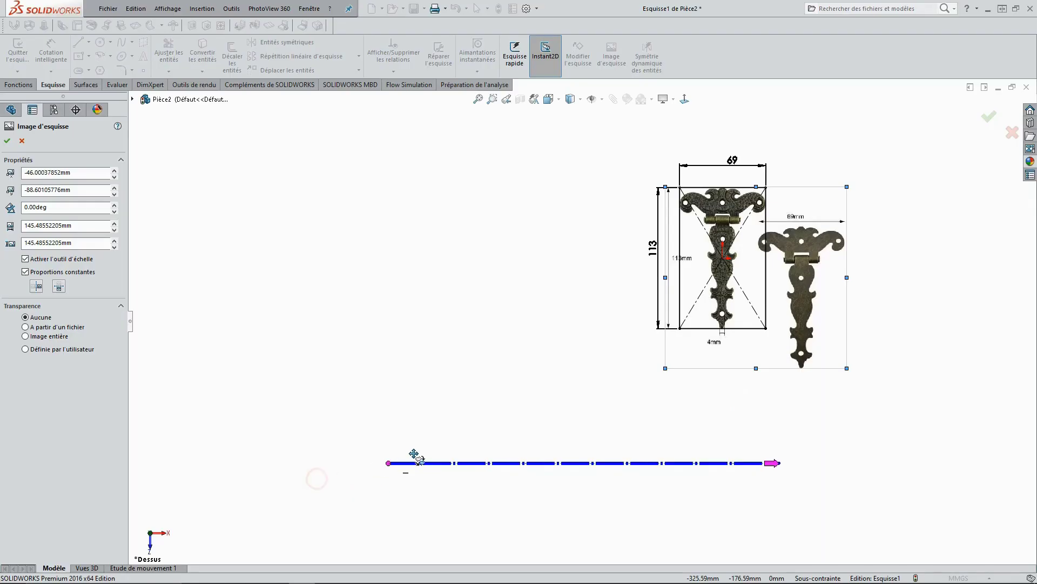
- Shorten the image scale line leftward and set it just below the hinge picture
{"action": "mouse_move", "coordinate": [412, 454]}
{"action": "left_mouse_down"}
{"action": "mouse_move", "coordinate": [562, 410]}
{"action": "mouse_move", "coordinate": [632, 365]}
{"action": "mouse_move", "coordinate": [532, 357]}
{"action": "left_mouse_up"}
{"action": "left_click_drag", "start_coordinate": [1019, 361], "coordinate": [919, 360]}
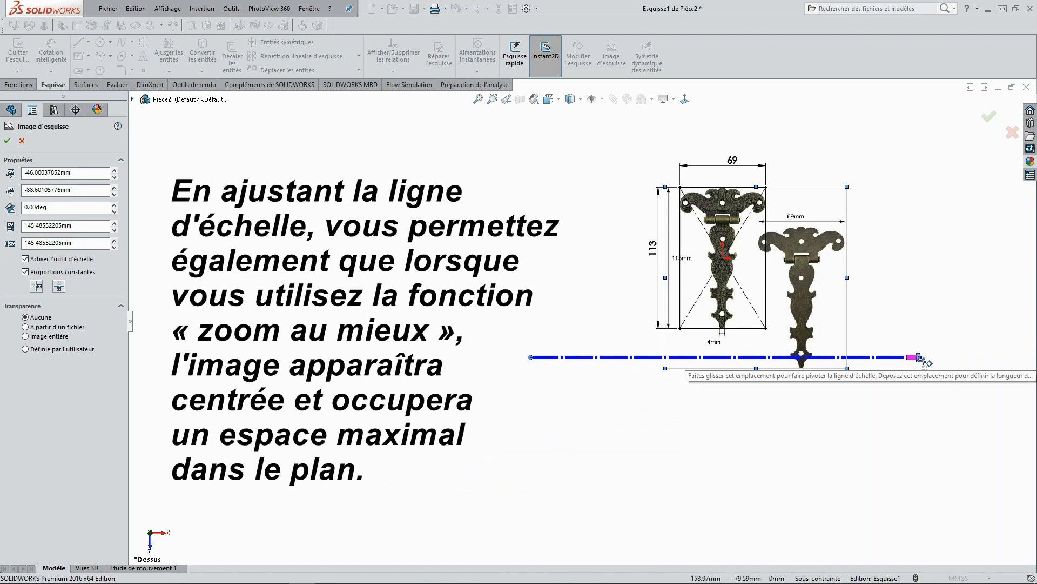
{"action": "left_click_drag", "start_coordinate": [919, 357], "coordinate": [686, 353]}
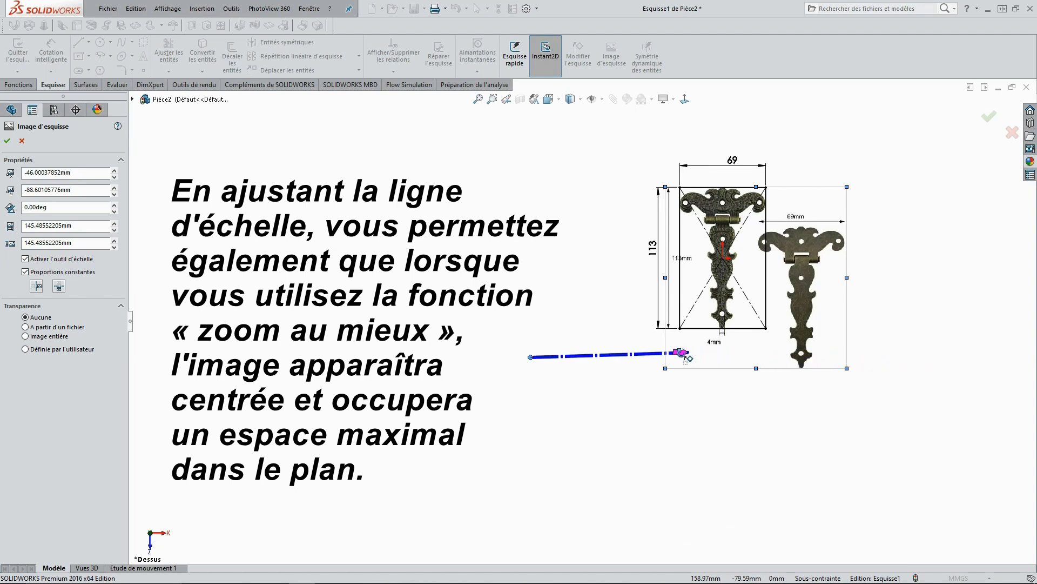
{"action": "left_click_drag", "start_coordinate": [686, 354], "coordinate": [625, 356]}
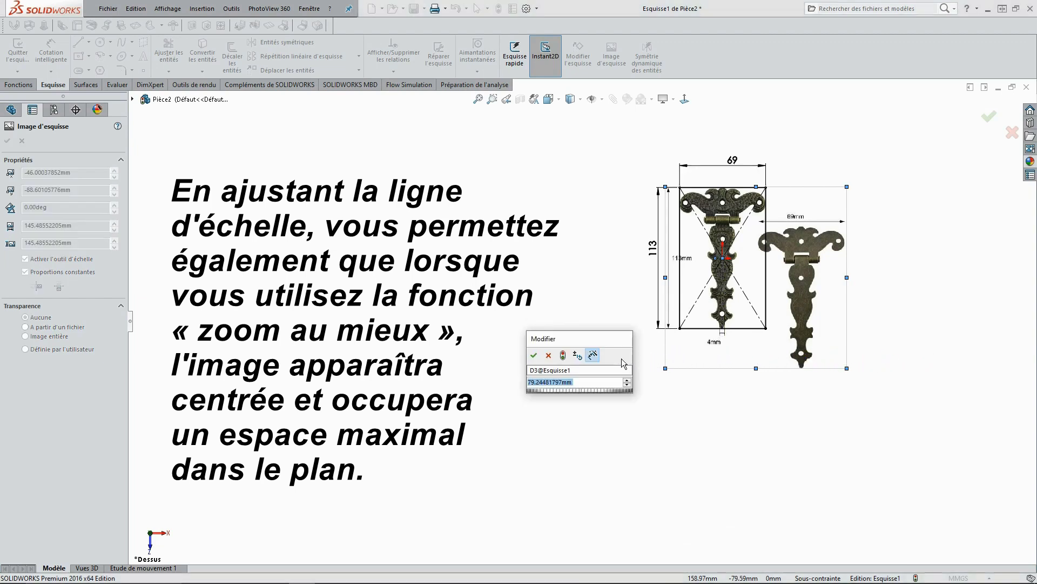
{"action": "left_click", "coordinate": [534, 355]}
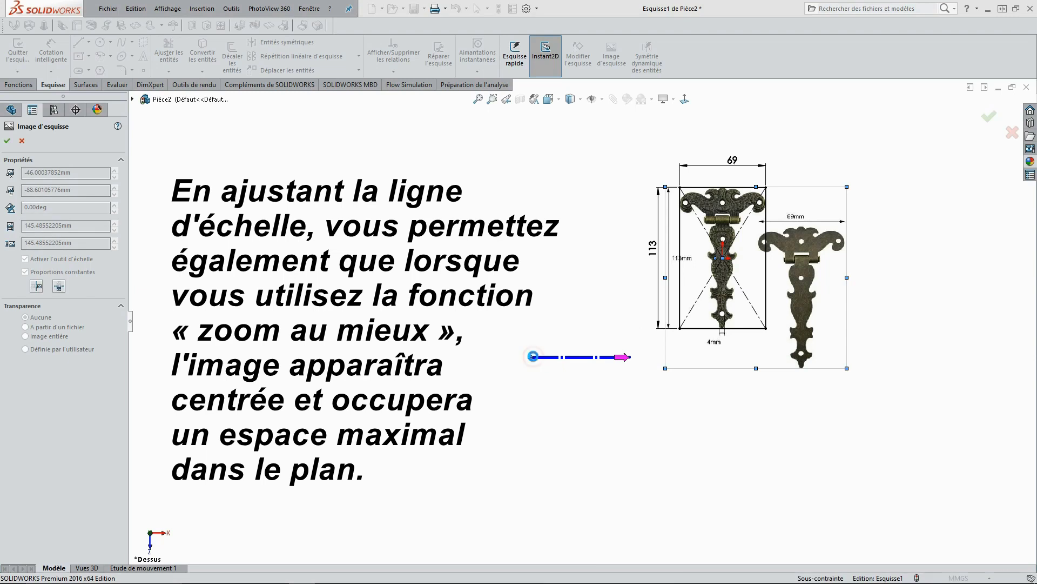
{"action": "mouse_move", "coordinate": [543, 358]}
{"action": "left_mouse_down"}
{"action": "mouse_move", "coordinate": [652, 361]}
{"action": "mouse_move", "coordinate": [678, 350]}
{"action": "left_mouse_up"}
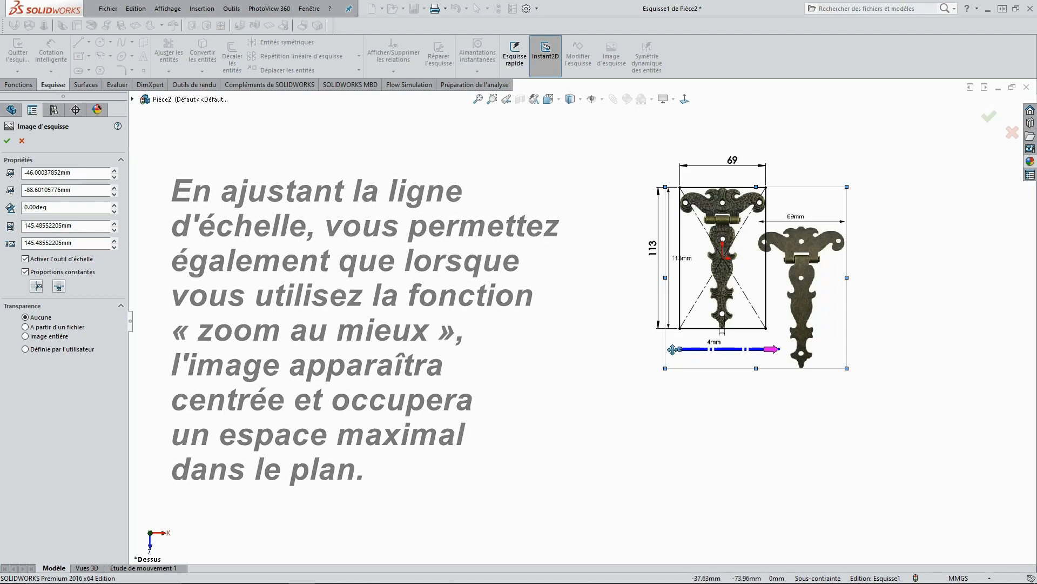
- Confirm the placed hinge picture as Image d'esquisse1, checking it in the Normal à view
{"action": "left_click", "coordinate": [479, 99]}
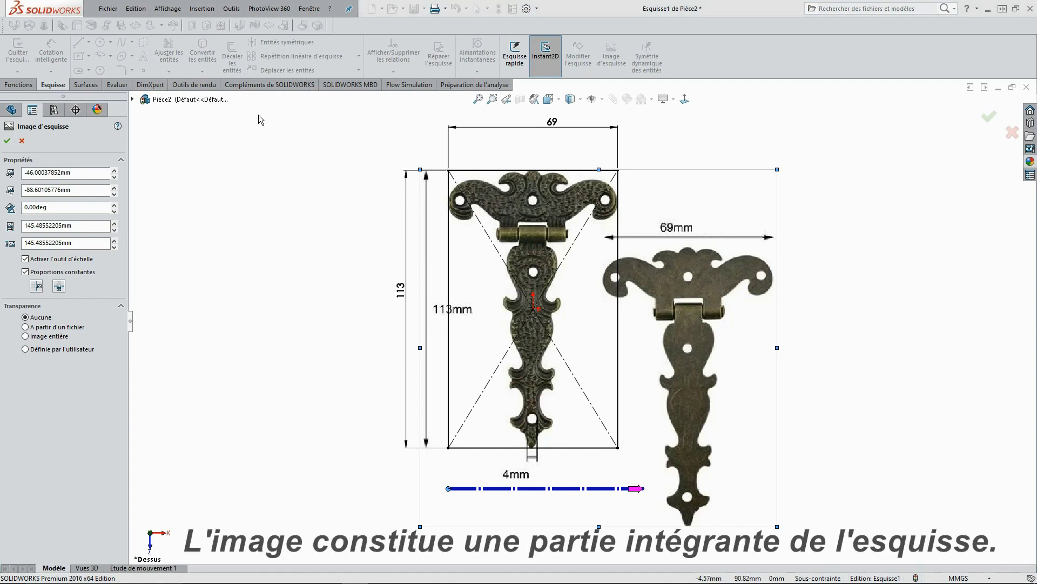
{"action": "left_click", "coordinate": [7, 141]}
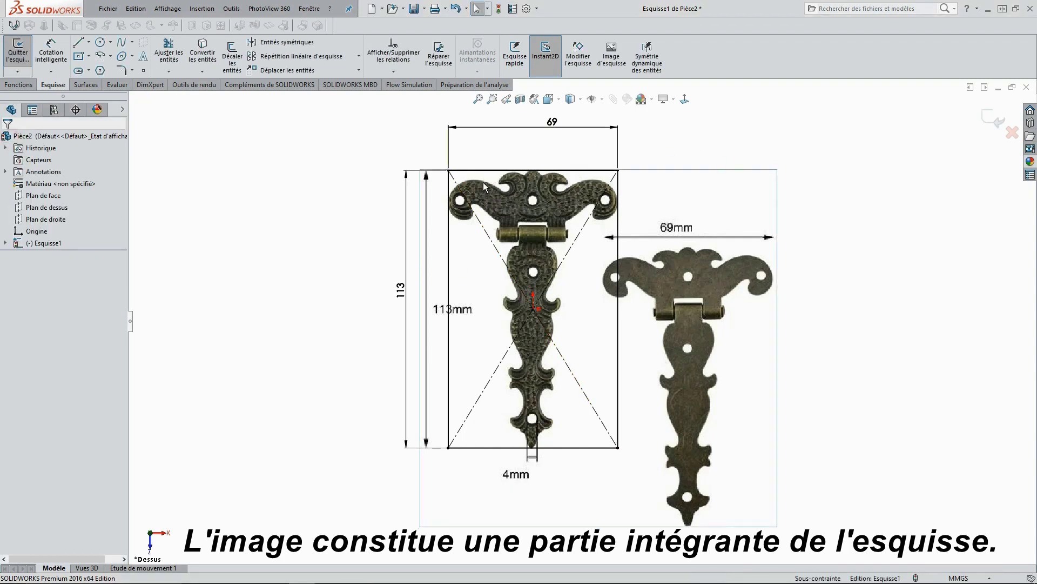
{"action": "mouse_move", "coordinate": [356, 215]}
{"action": "middle_mouse_down"}
{"action": "mouse_move", "coordinate": [545, 233]}
{"action": "mouse_move", "coordinate": [373, 222]}
{"action": "mouse_move", "coordinate": [351, 174]}
{"action": "mouse_move", "coordinate": [406, 230]}
{"action": "mouse_move", "coordinate": [321, 158]}
{"action": "mouse_move", "coordinate": [329, 141]}
{"action": "mouse_move", "coordinate": [366, 162]}
{"action": "mouse_move", "coordinate": [333, 169]}
{"action": "mouse_move", "coordinate": [333, 140]}
{"action": "mouse_move", "coordinate": [399, 138]}
{"action": "middle_mouse_up"}
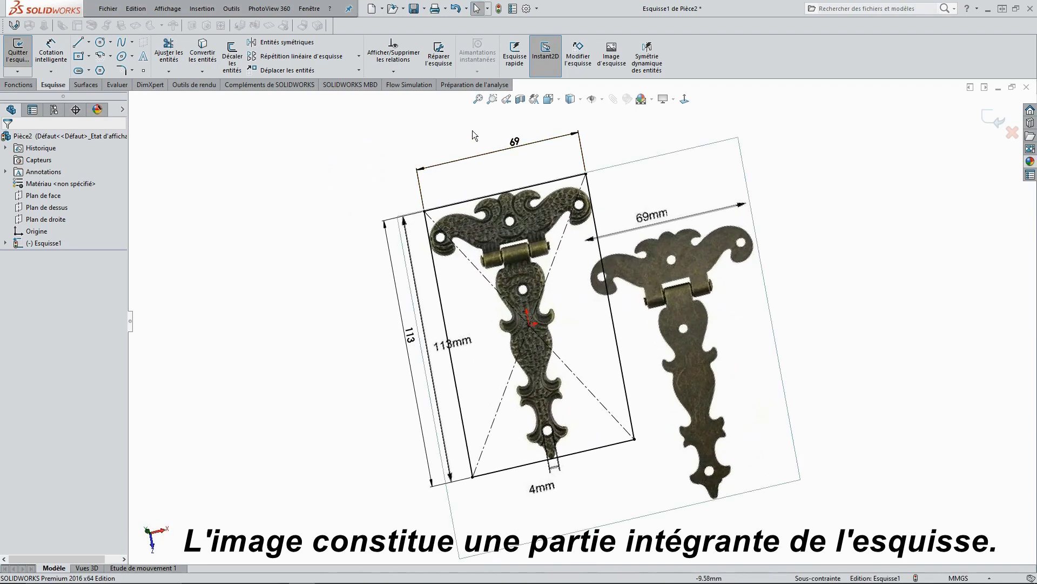
{"action": "left_click", "coordinate": [685, 99]}
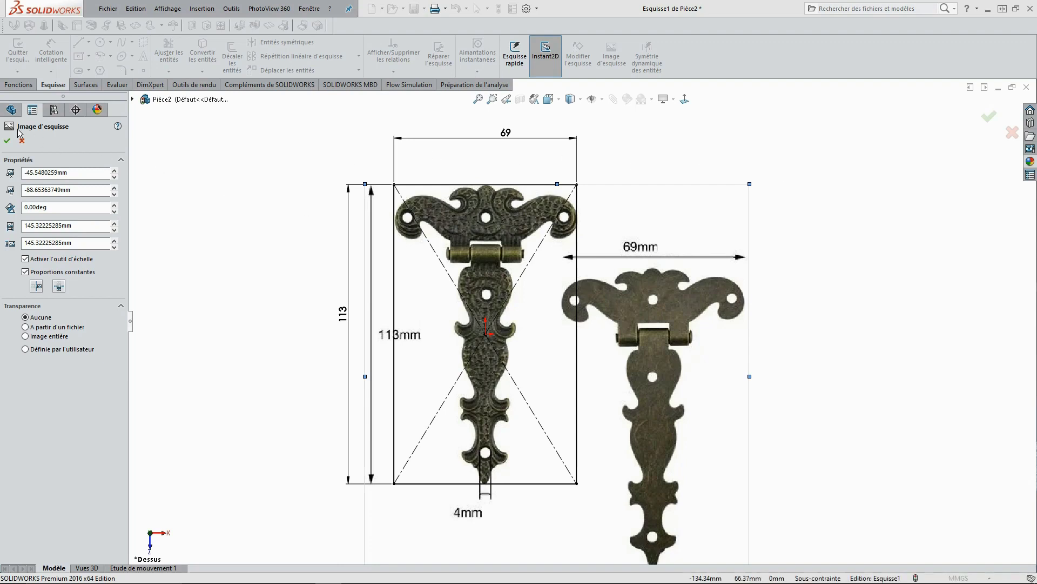
{"action": "left_click", "coordinate": [7, 142]}
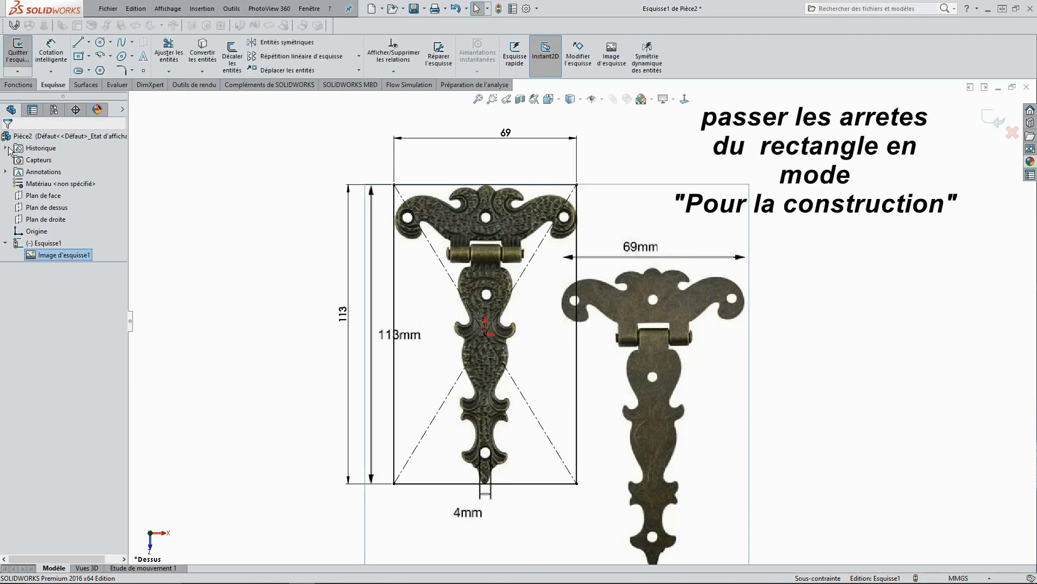
- Make the rectangle's left, top, right and bottom edges construction lines
{"action": "left_click", "coordinate": [397, 285]}
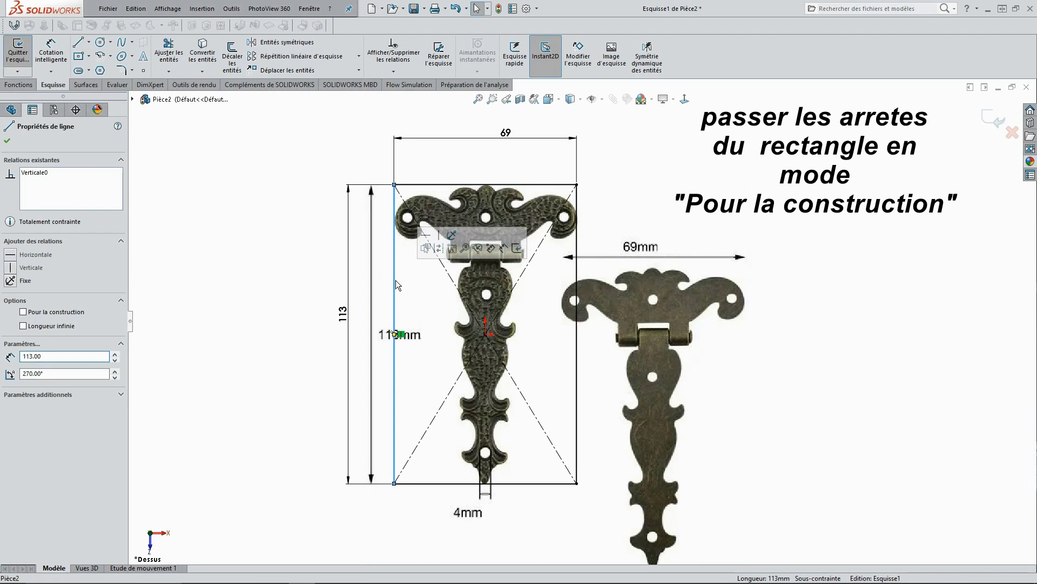
{"action": "left_click", "coordinate": [414, 186], "text": "ctrl"}
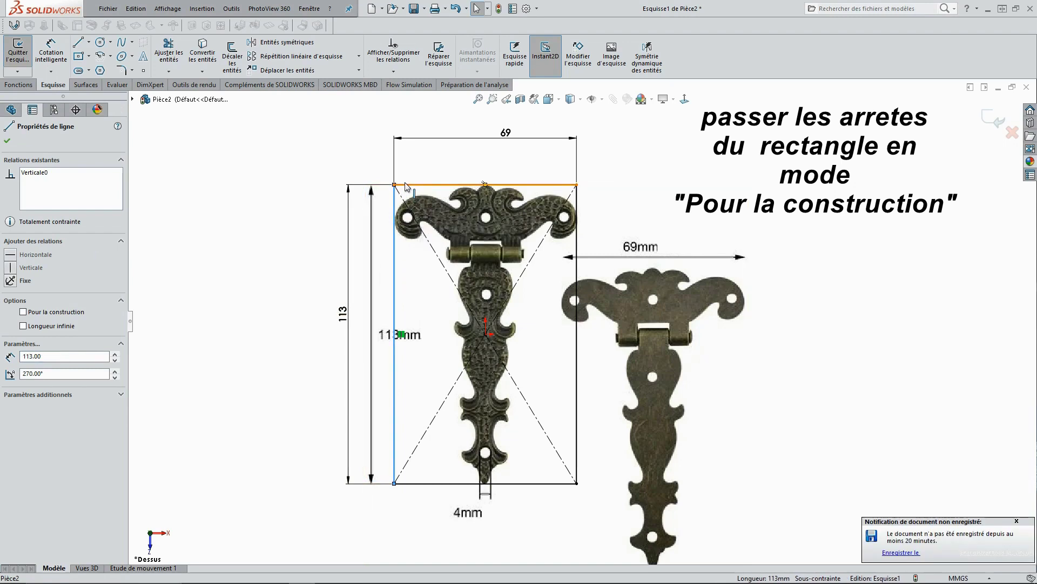
{"action": "left_click", "coordinate": [576, 246], "text": "ctrl"}
{"action": "left_click", "coordinate": [536, 482], "text": "ctrl"}
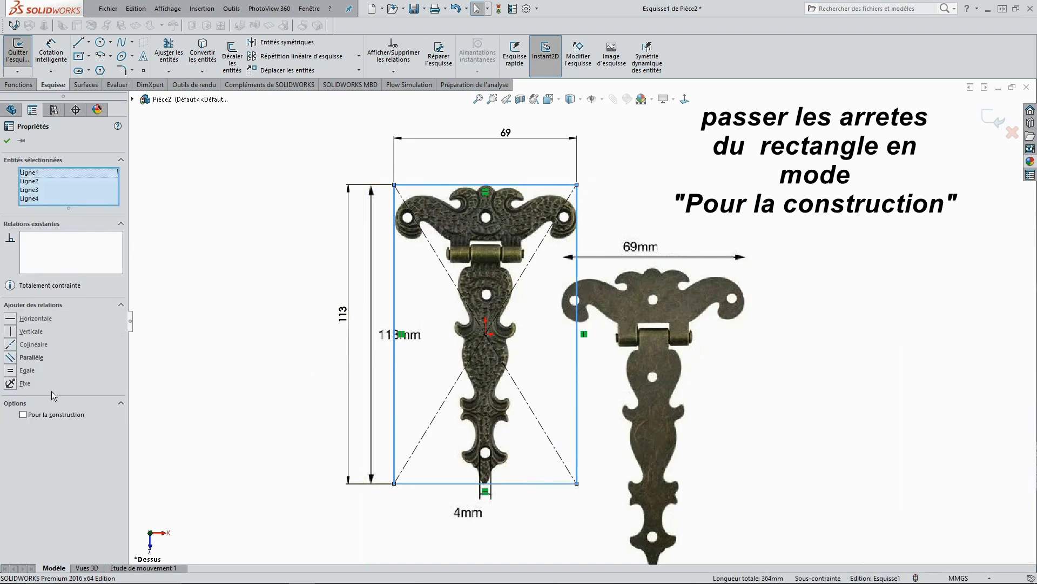
{"action": "left_click", "coordinate": [23, 415]}
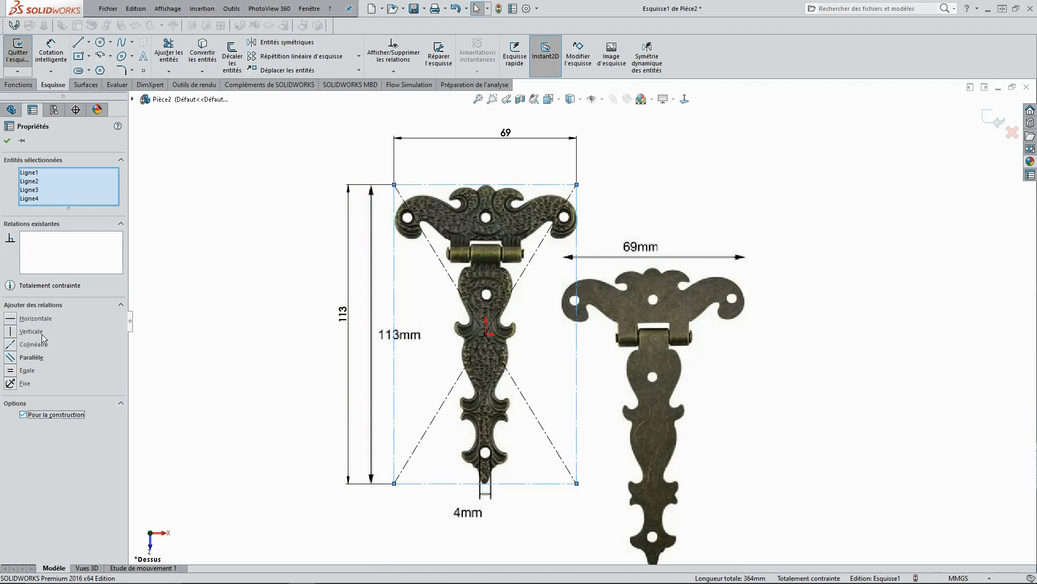
{"action": "left_click", "coordinate": [7, 141]}
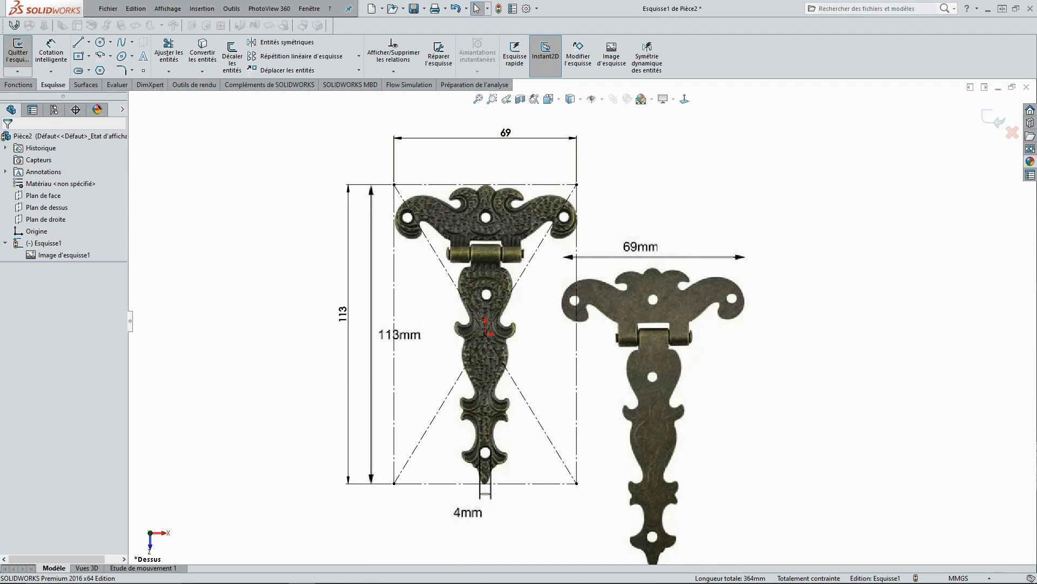
{"action": "scroll", "coordinate": [583, 303], "scroll_direction": "up", "scroll_amount": 1}
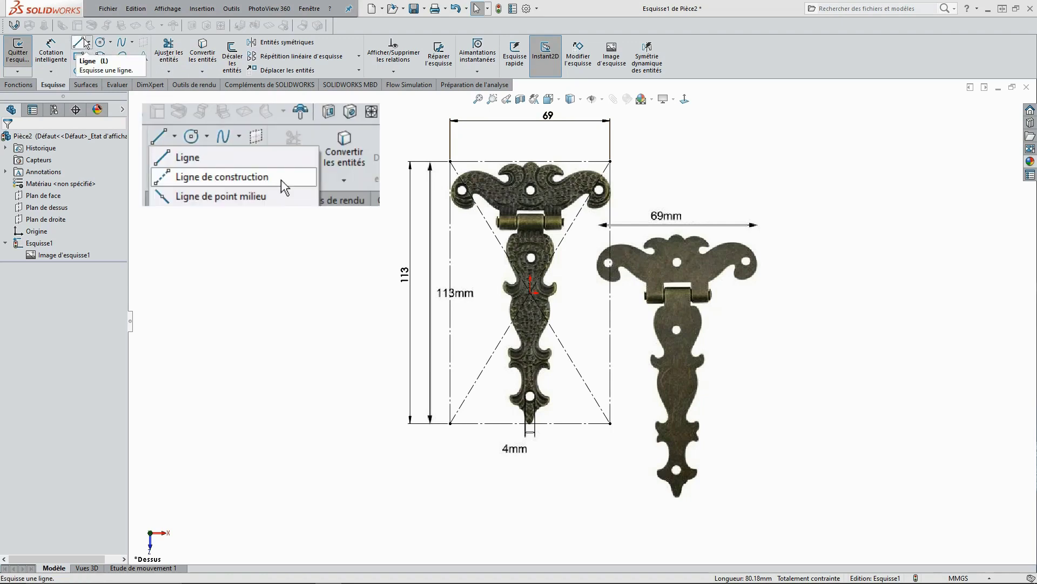
- Draw a vertical construction line from the diagonals' intersection down below the hinge
{"action": "left_click", "coordinate": [89, 41]}
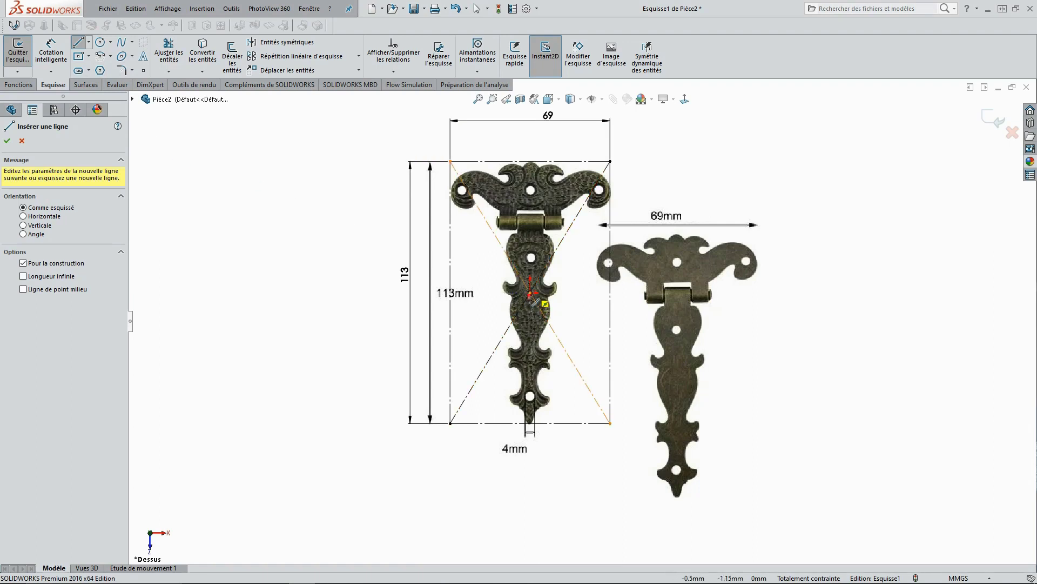
{"action": "left_click", "coordinate": [530, 293]}
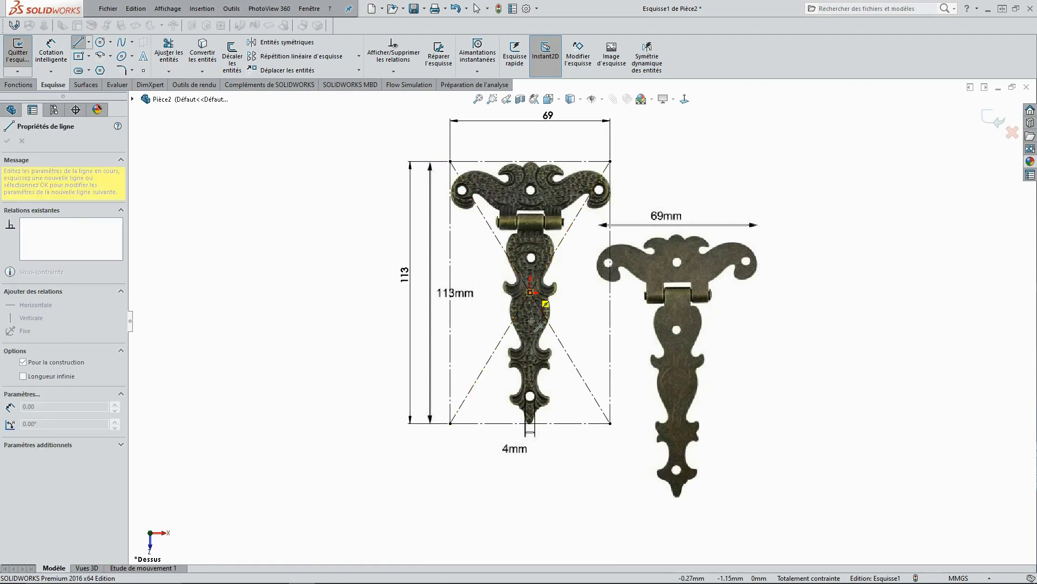
{"action": "left_click", "coordinate": [530, 522]}
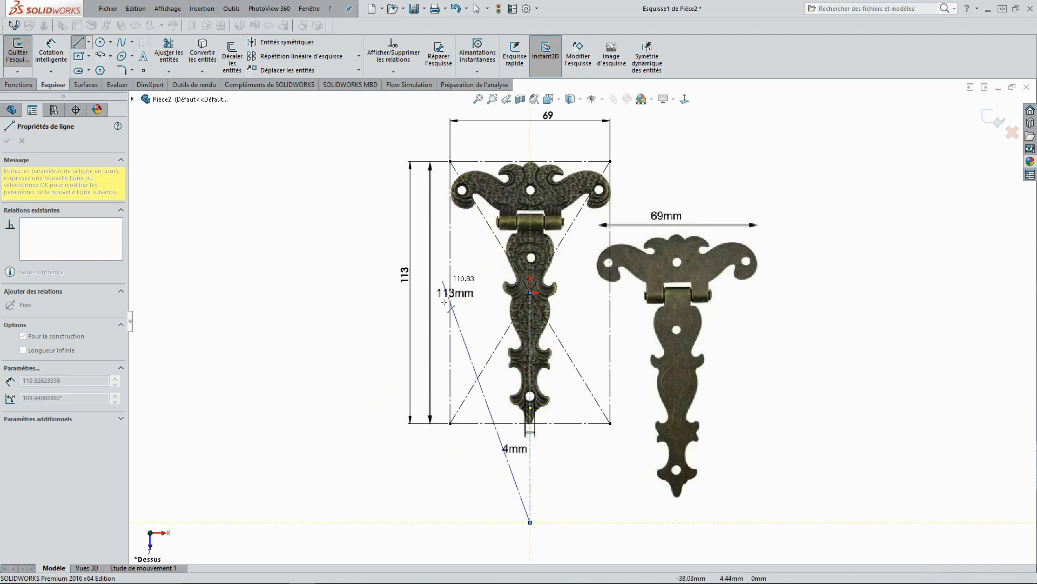
{"action": "key", "text": "Escape"}
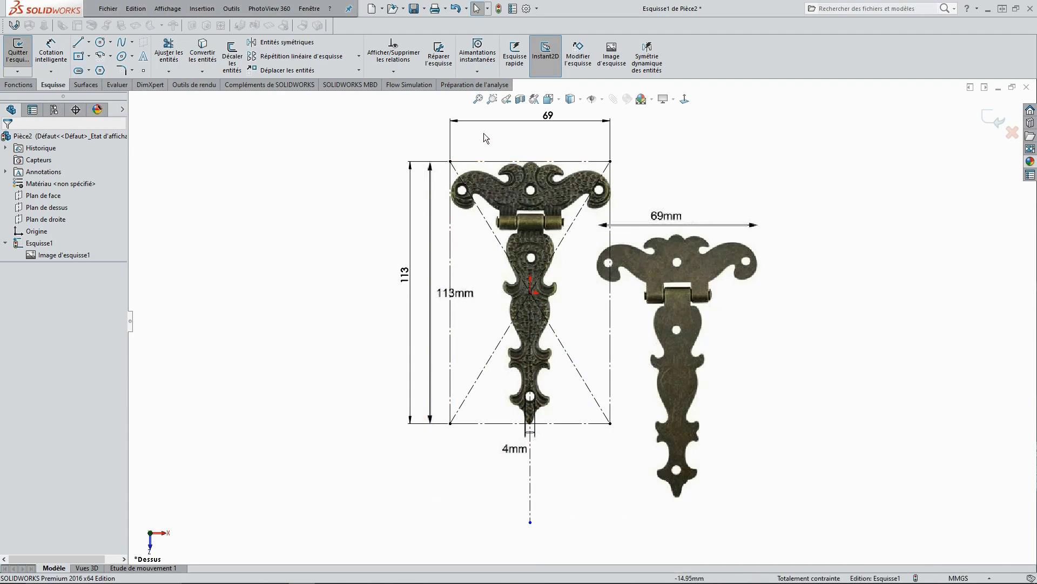
{"action": "scroll", "coordinate": [506, 184], "scroll_direction": "down", "scroll_amount": 2}
- Draw two circles: one in the upper curl beside the crest notch, one in the left curl's hollow
{"action": "scroll", "coordinate": [511, 192], "scroll_direction": "down", "scroll_amount": 3}
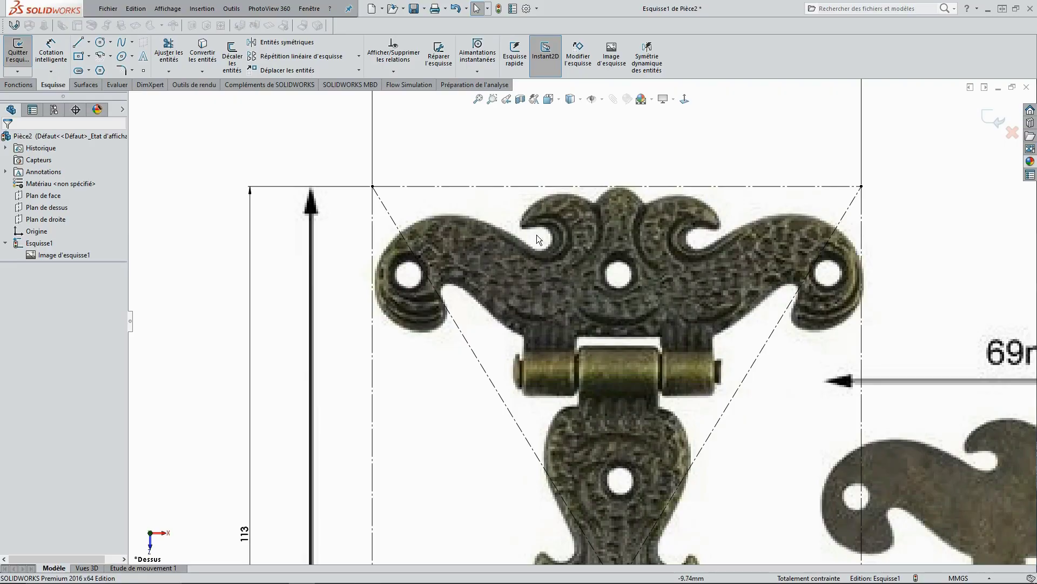
{"action": "scroll", "coordinate": [537, 235], "scroll_direction": "down", "scroll_amount": 3}
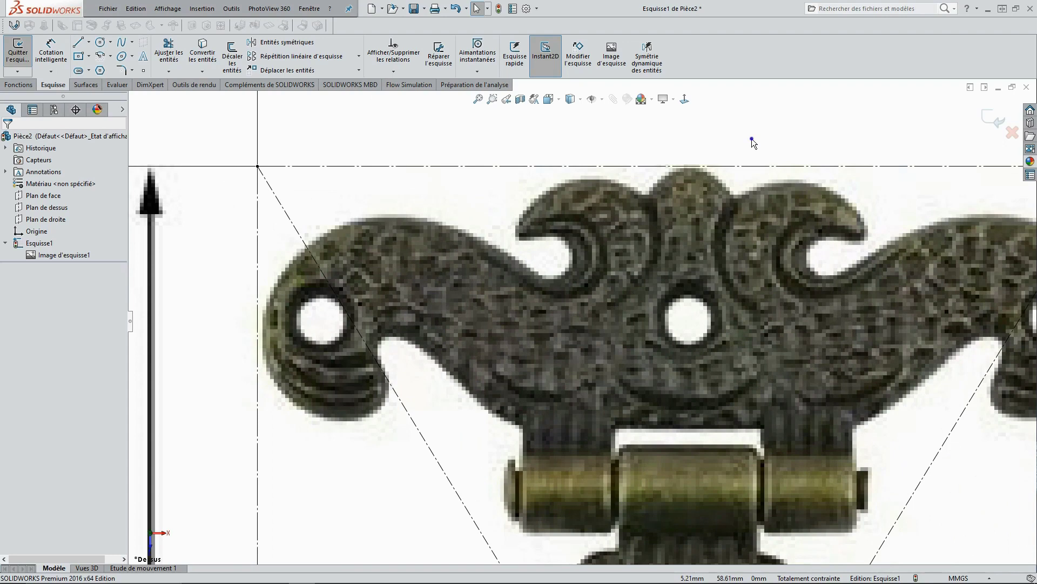
{"action": "right_click", "coordinate": [751, 139]}
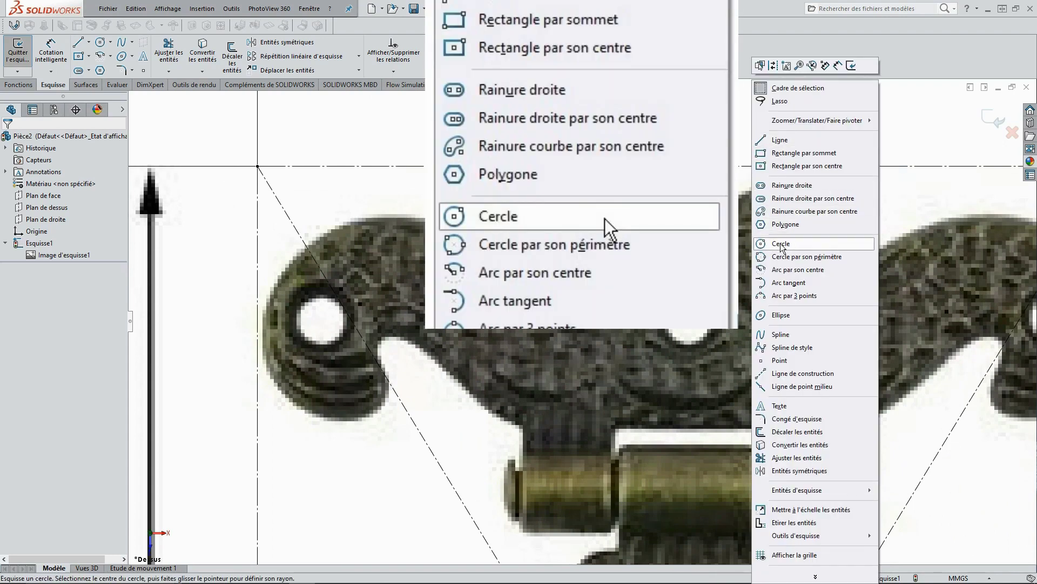
{"action": "left_click", "coordinate": [781, 246]}
{"action": "left_click", "coordinate": [551, 259]}
{"action": "left_click", "coordinate": [565, 274]}
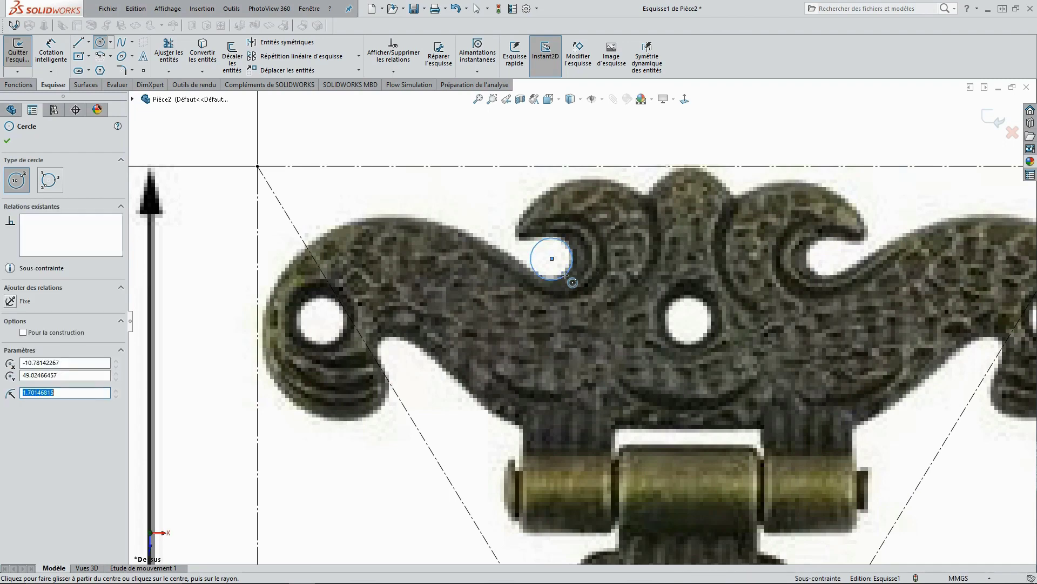
{"action": "left_click", "coordinate": [397, 358]}
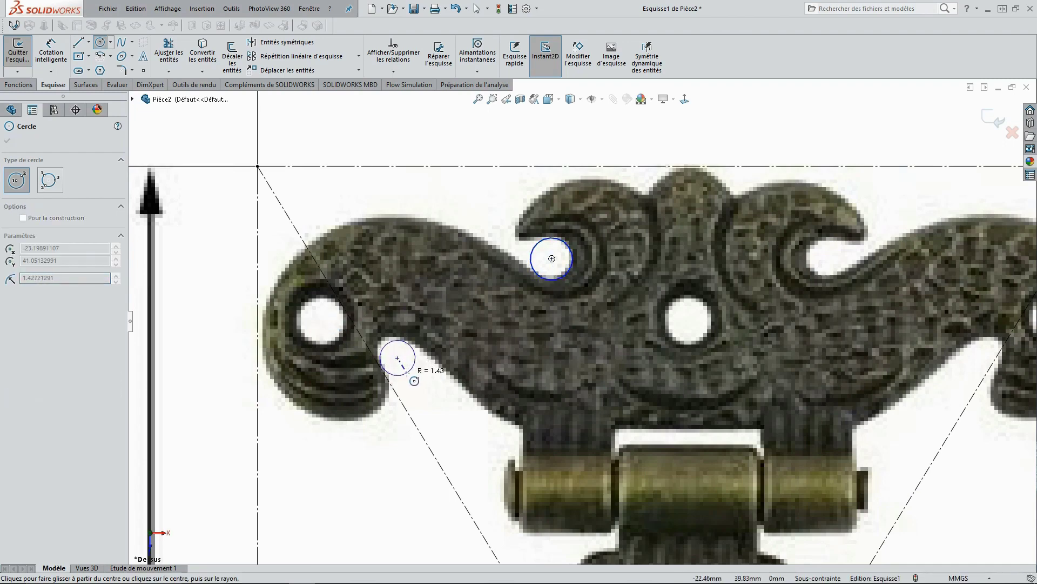
{"action": "left_click", "coordinate": [408, 374]}
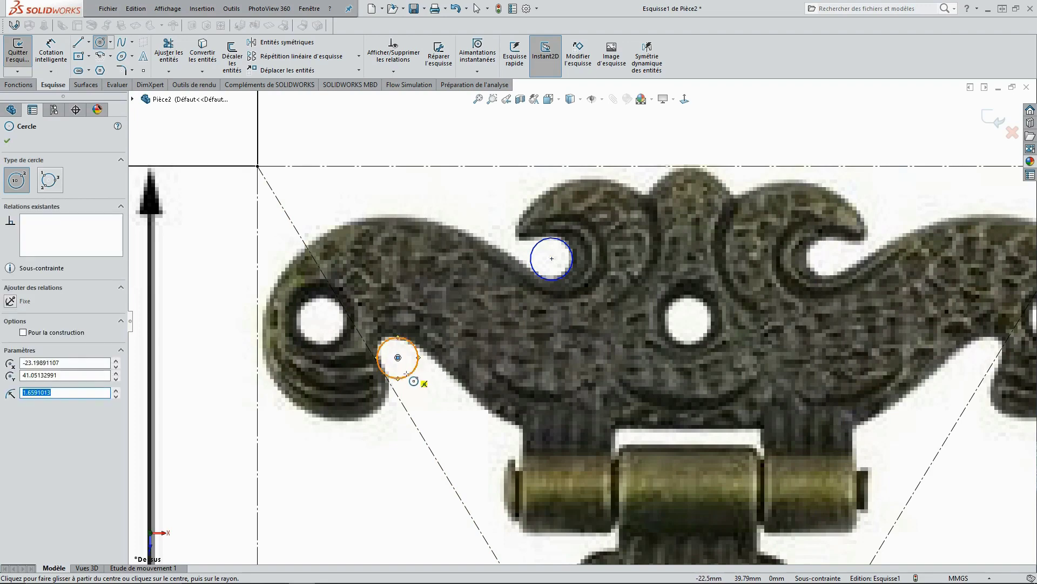
{"action": "left_click", "coordinate": [8, 142]}
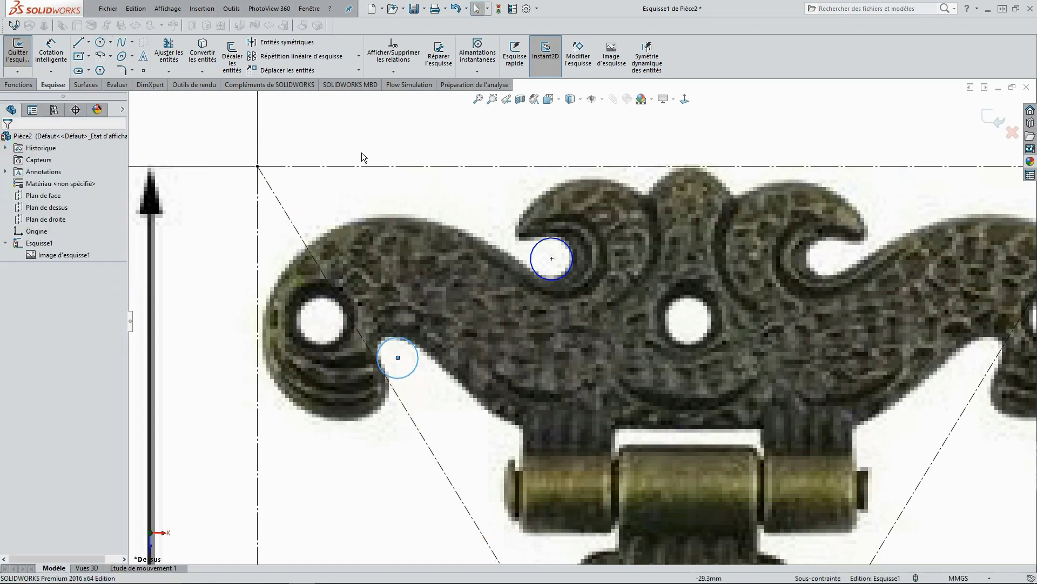
- Draw a short horizontal line leftward from the top of the upper circle
{"action": "right_click", "coordinate": [449, 193]}
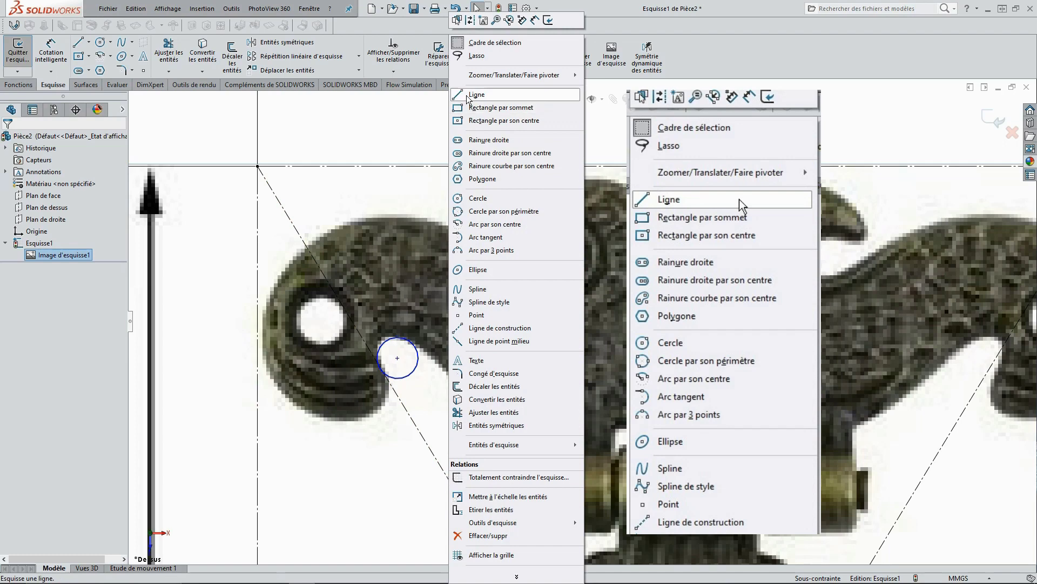
{"action": "left_click", "coordinate": [475, 95]}
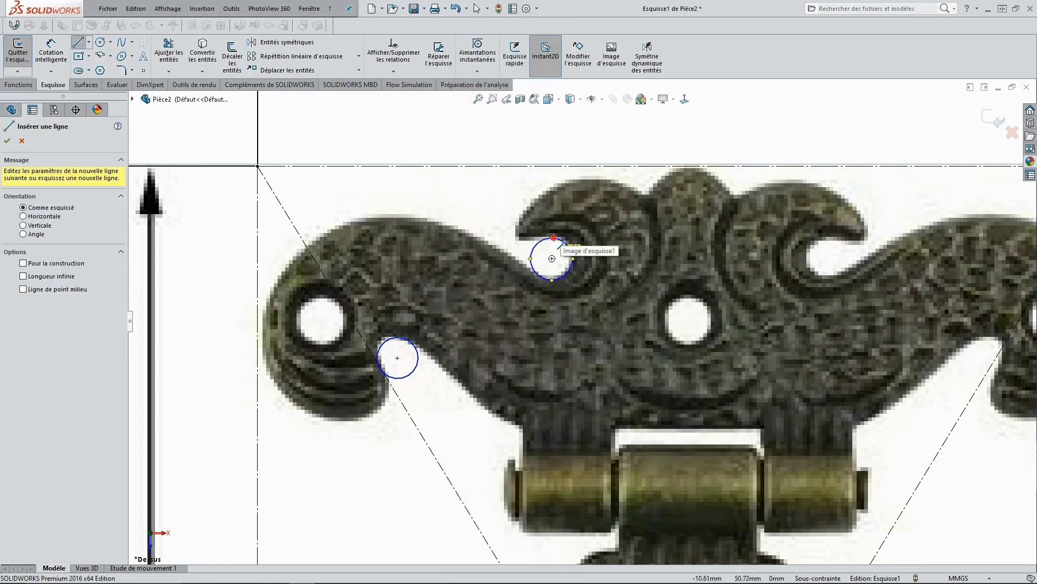
{"action": "left_click", "coordinate": [553, 238]}
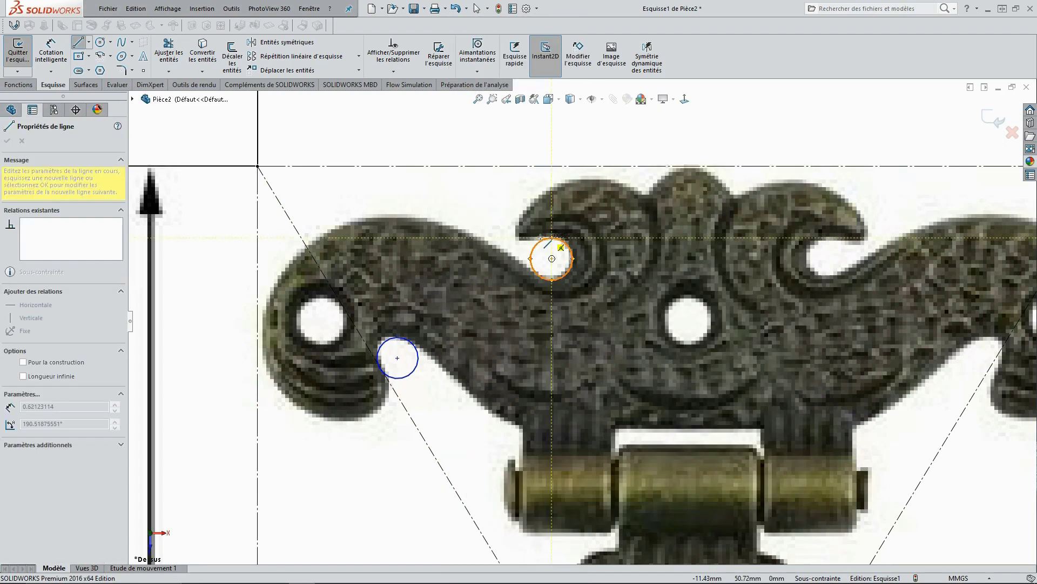
{"action": "left_click", "coordinate": [506, 238]}
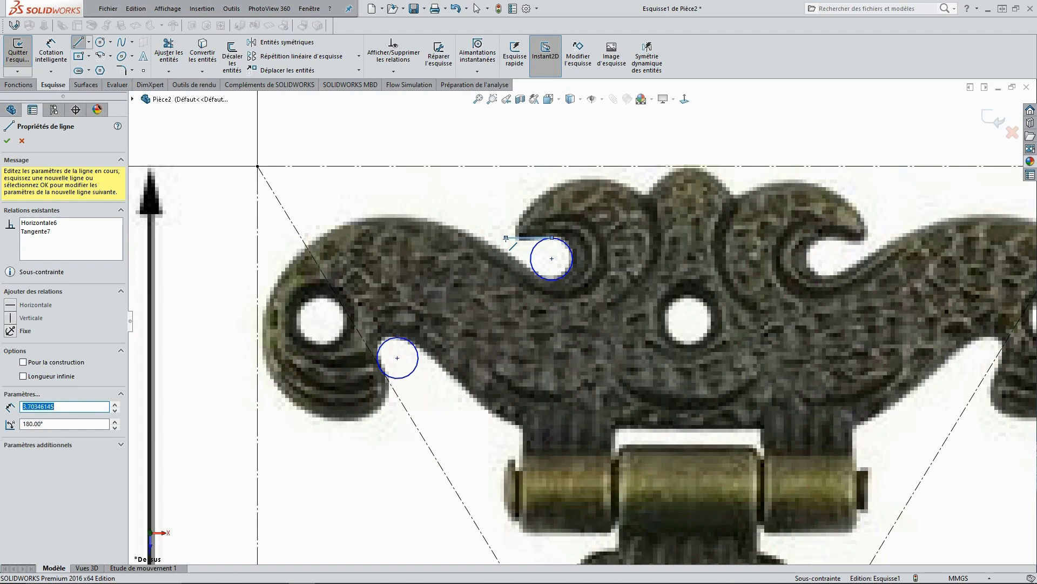
{"action": "key", "text": "Escape"}
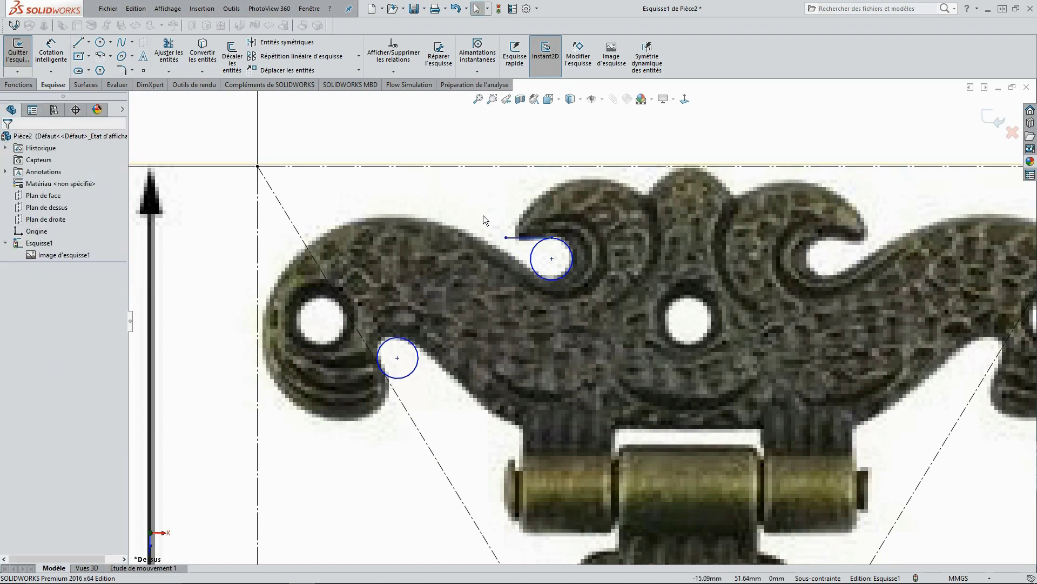
- Trace the scroll's upper curve and the small crest bulge with two 3-point arcs
{"action": "right_click", "coordinate": [483, 216]}
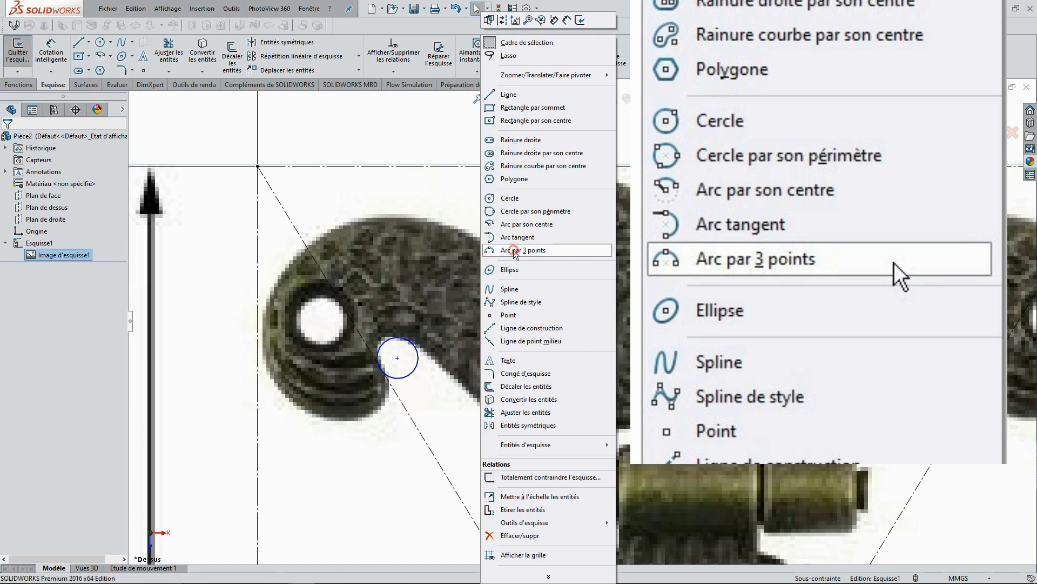
{"action": "left_click", "coordinate": [514, 252]}
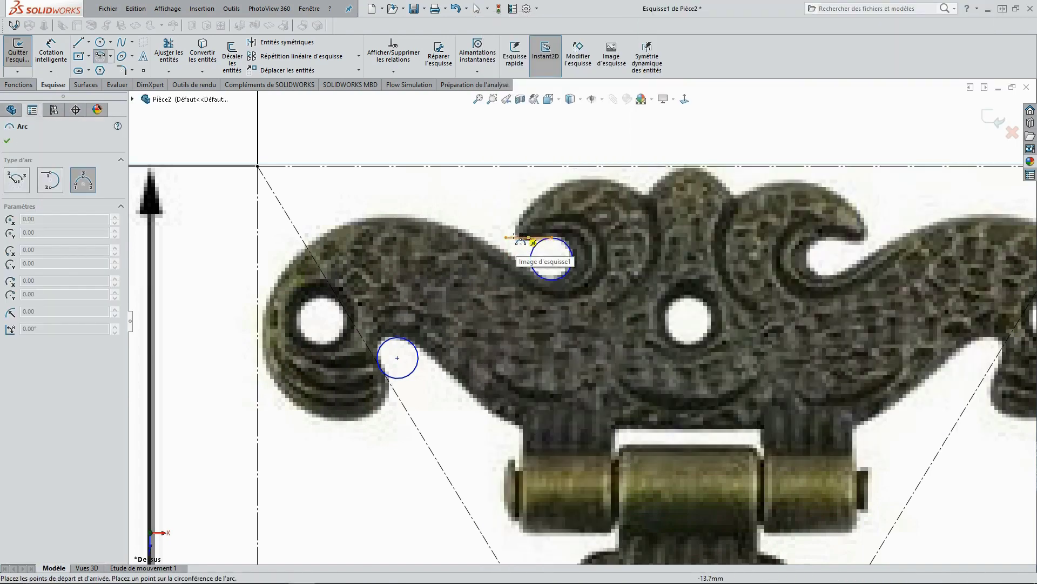
{"action": "left_click", "coordinate": [528, 238]}
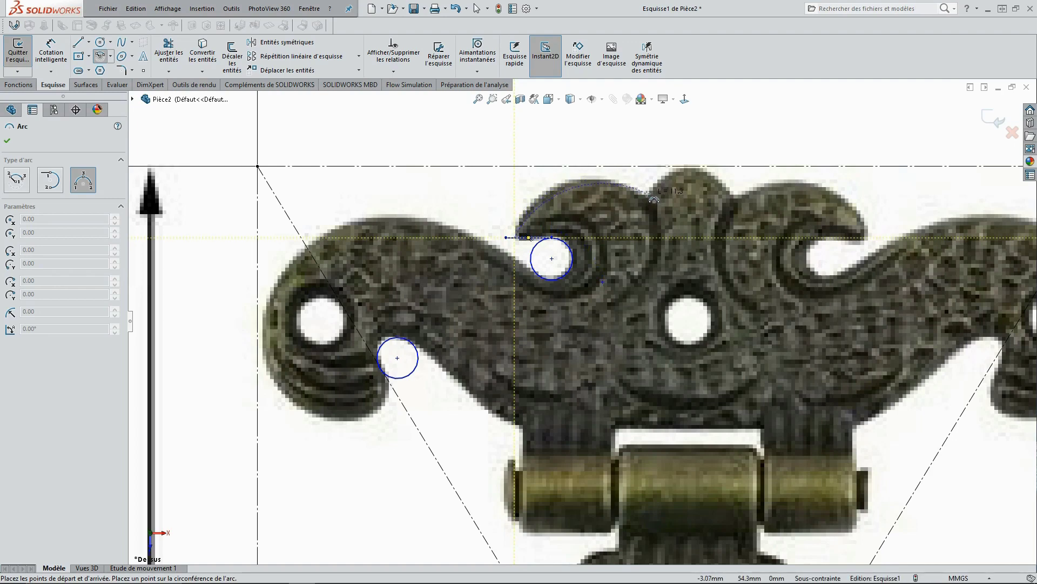
{"action": "left_click", "coordinate": [647, 192]}
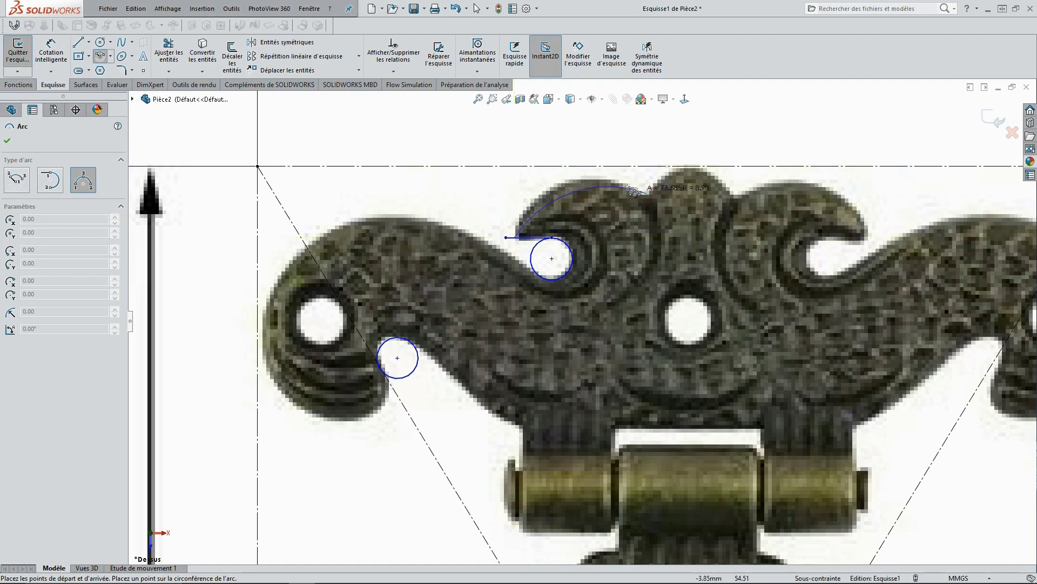
{"action": "left_click", "coordinate": [566, 182]}
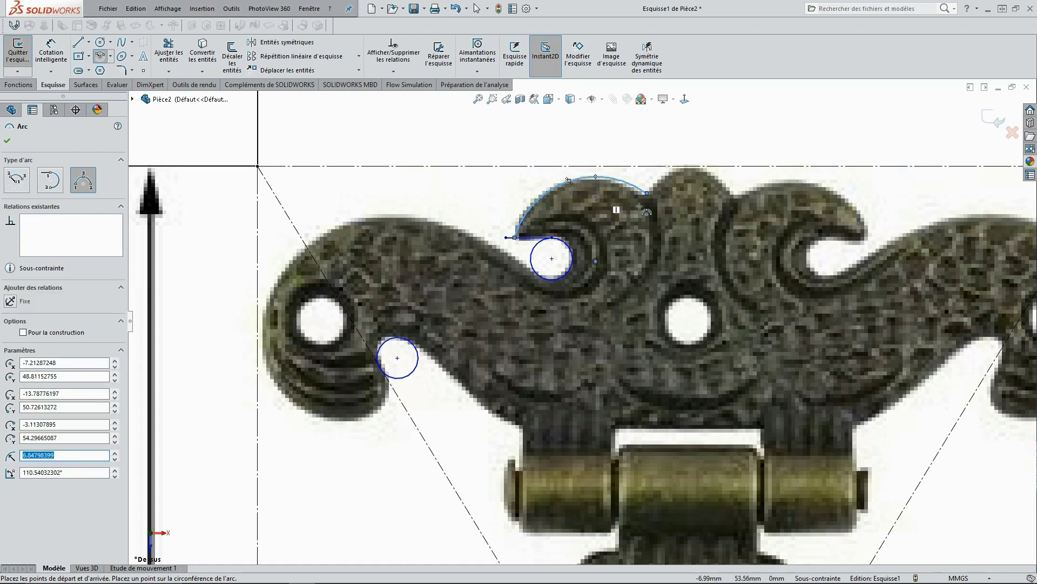
{"action": "left_click", "coordinate": [648, 192]}
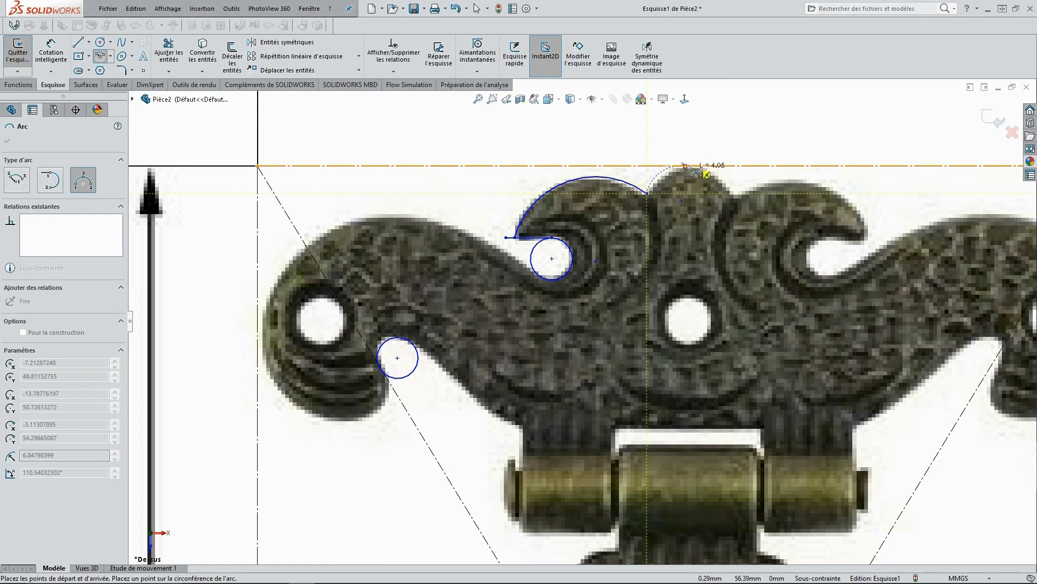
{"action": "left_click", "coordinate": [684, 165]}
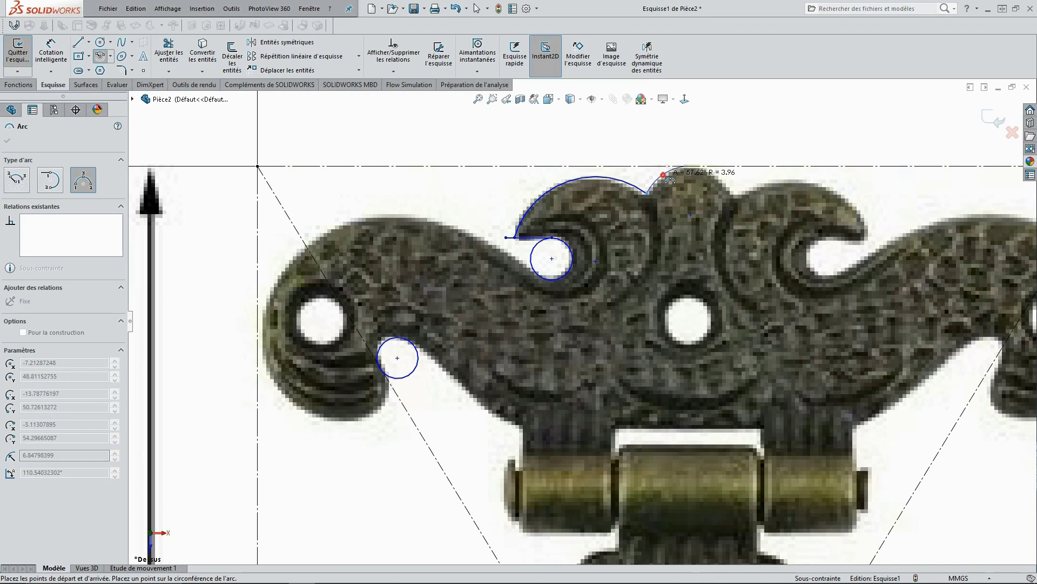
{"action": "left_click", "coordinate": [663, 175]}
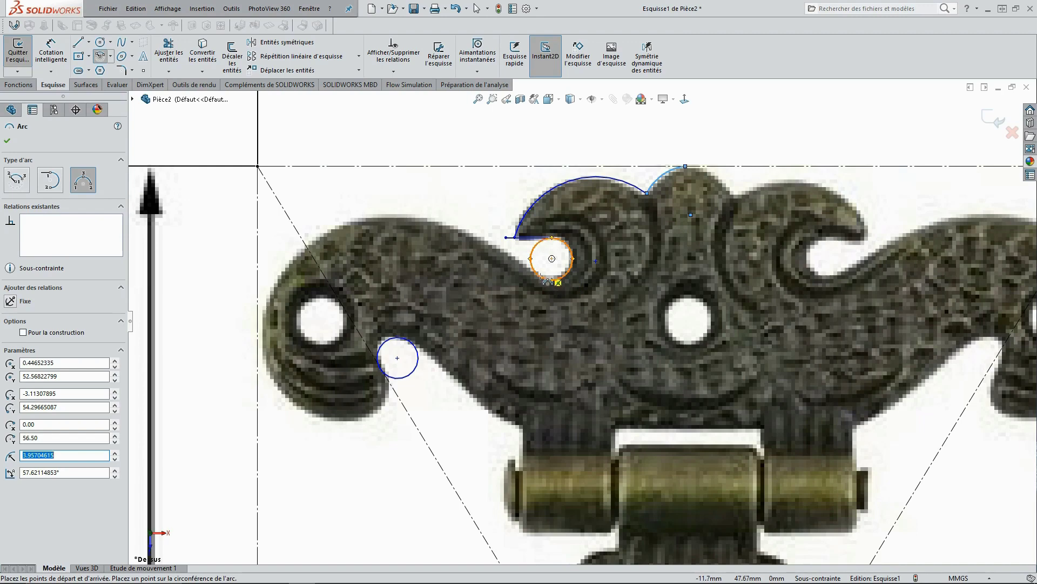
- Trace the scroll's top edge, the hinge's left edge and lower-left edge with 3-point arcs
{"action": "left_click", "coordinate": [546, 280]}
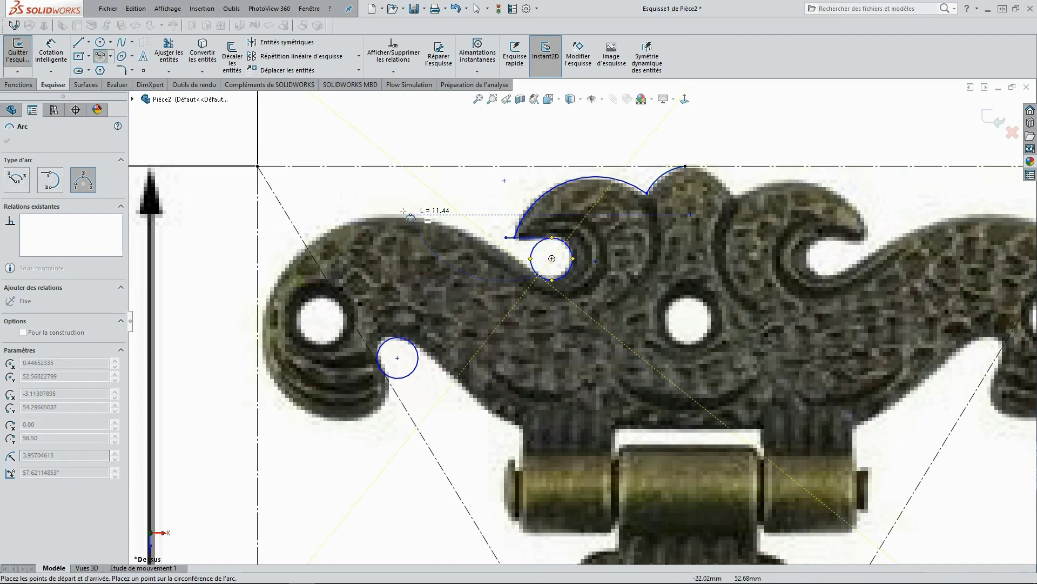
{"action": "left_click", "coordinate": [345, 223]}
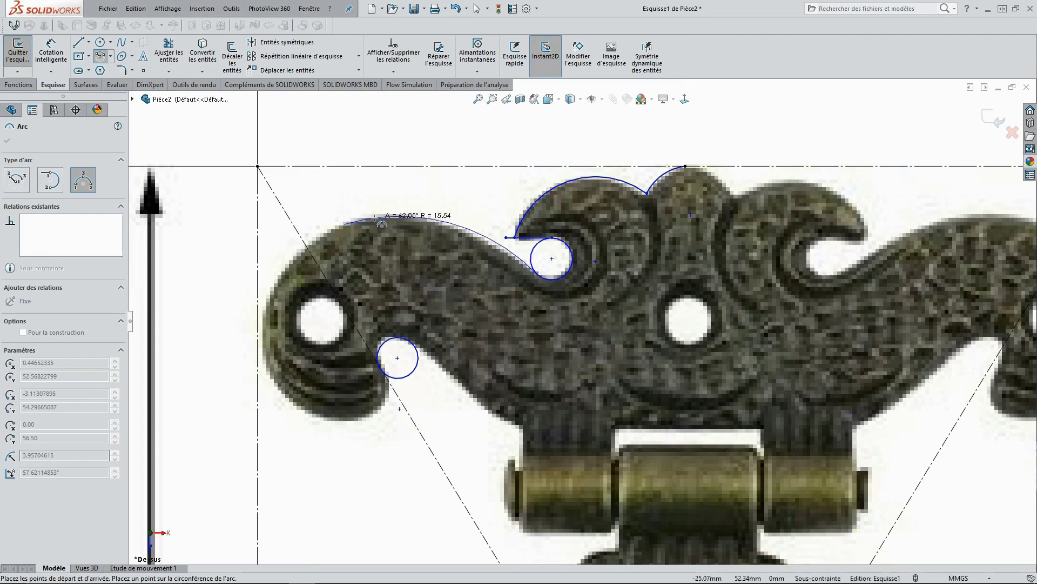
{"action": "left_click", "coordinate": [378, 223]}
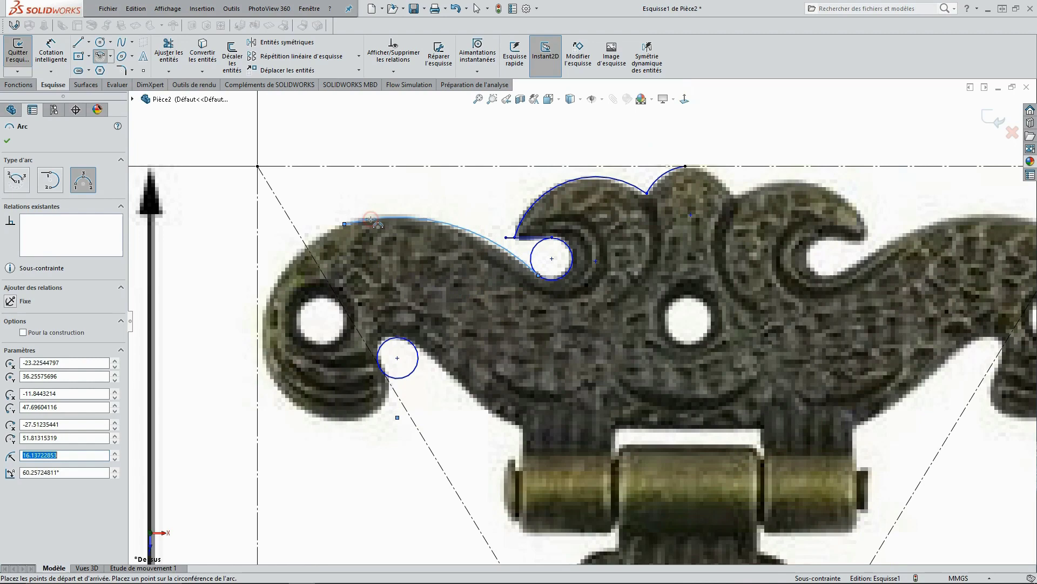
{"action": "left_click", "coordinate": [345, 224]}
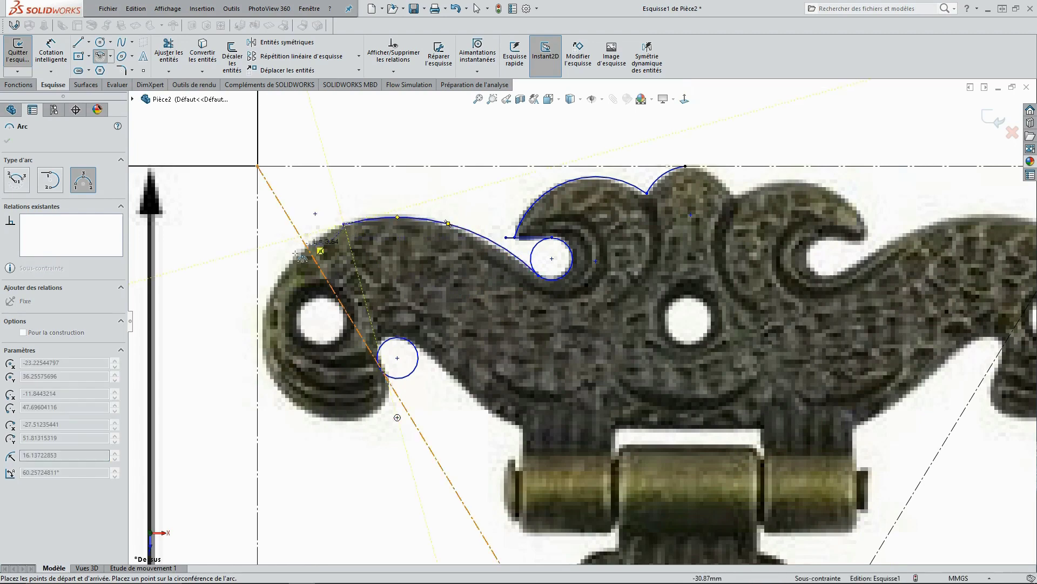
{"action": "left_click", "coordinate": [263, 360]}
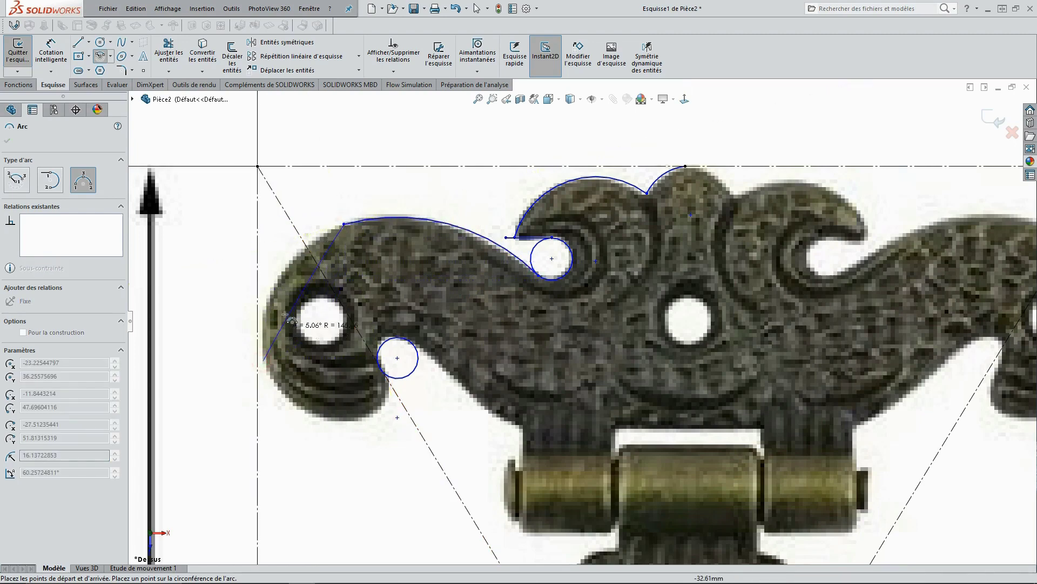
{"action": "left_click", "coordinate": [280, 277]}
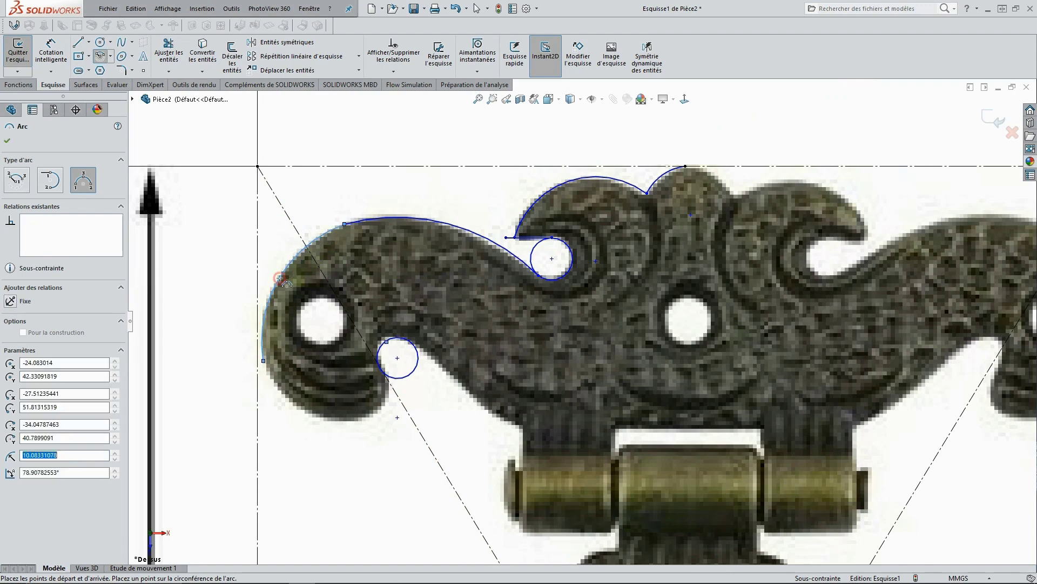
{"action": "left_click", "coordinate": [263, 360]}
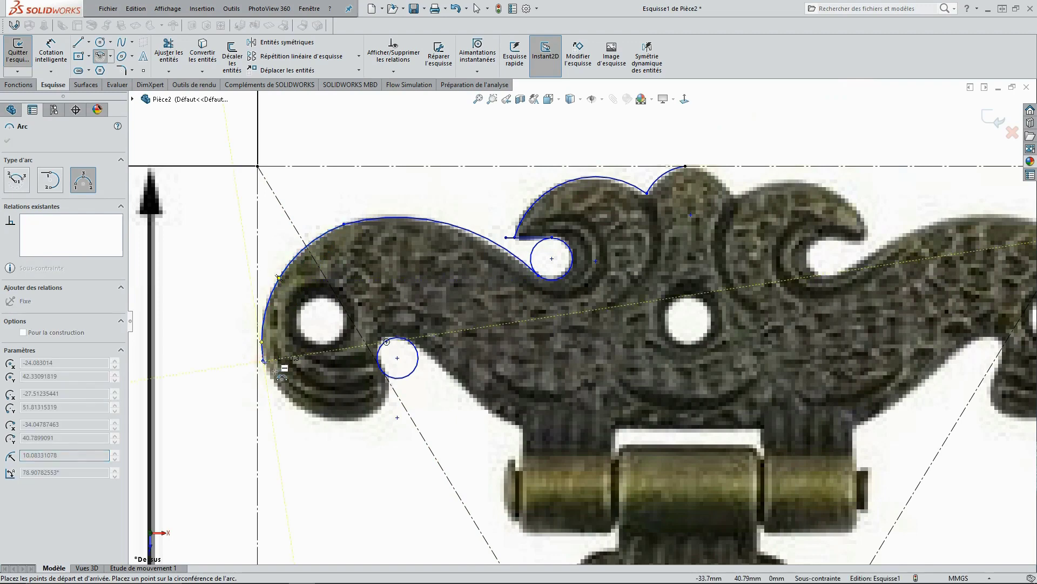
{"action": "left_click", "coordinate": [323, 417]}
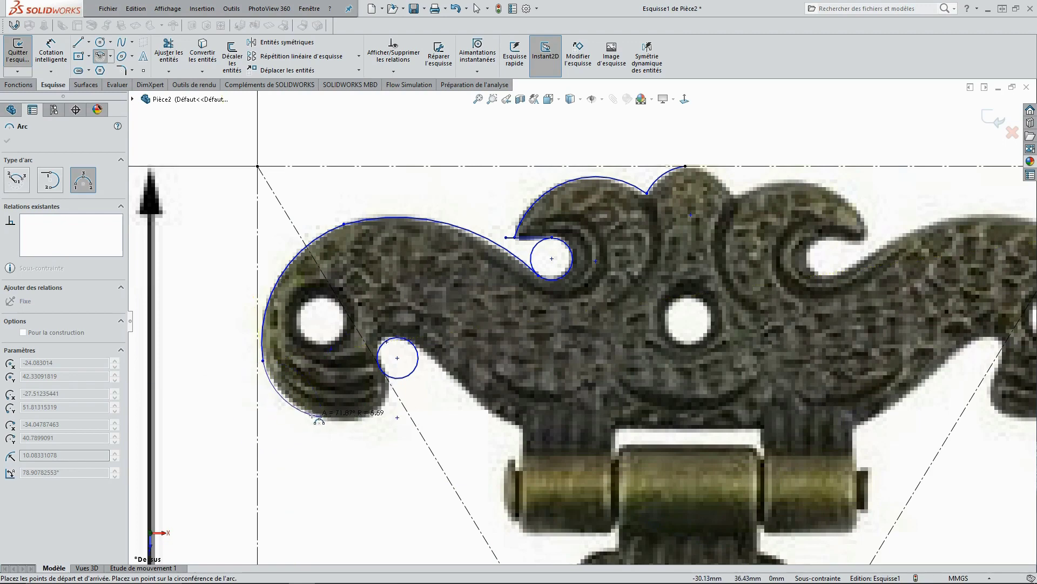
{"action": "left_click", "coordinate": [319, 418]}
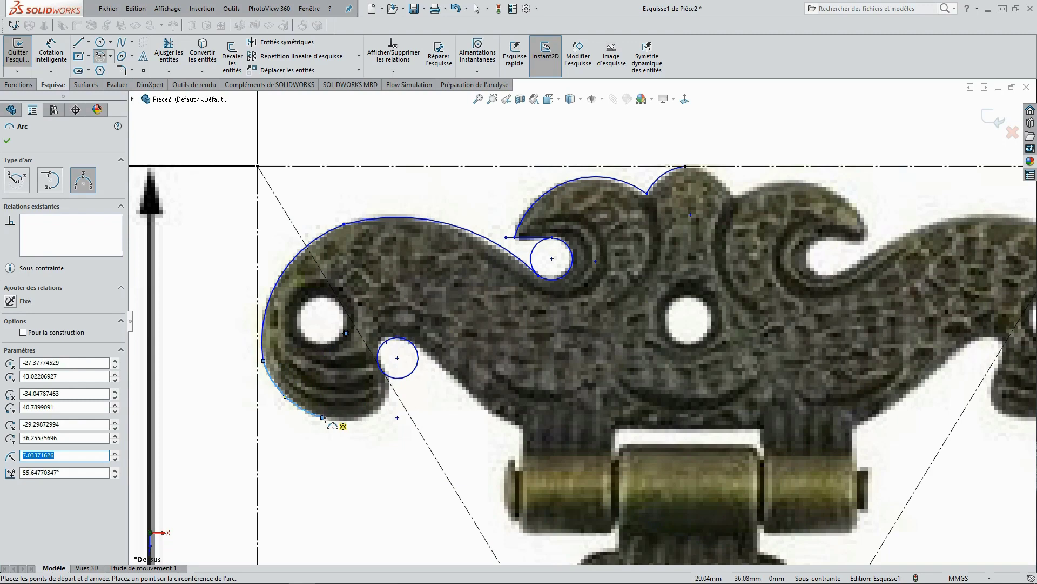
- Add arcs along the curl's underside, into the lower circle, and down the slanted lower edge
{"action": "left_click", "coordinate": [322, 417]}
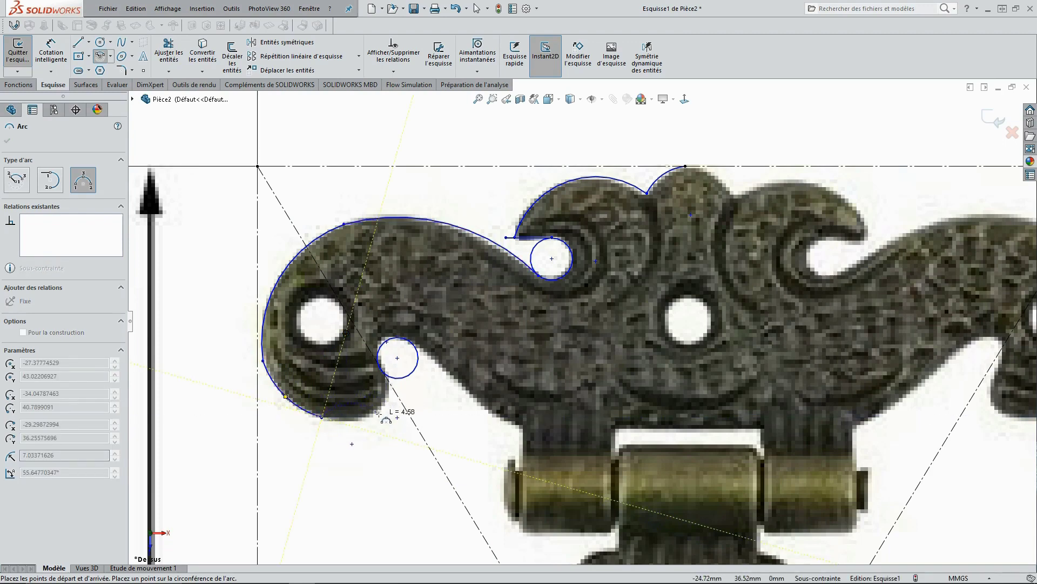
{"action": "left_click", "coordinate": [379, 411]}
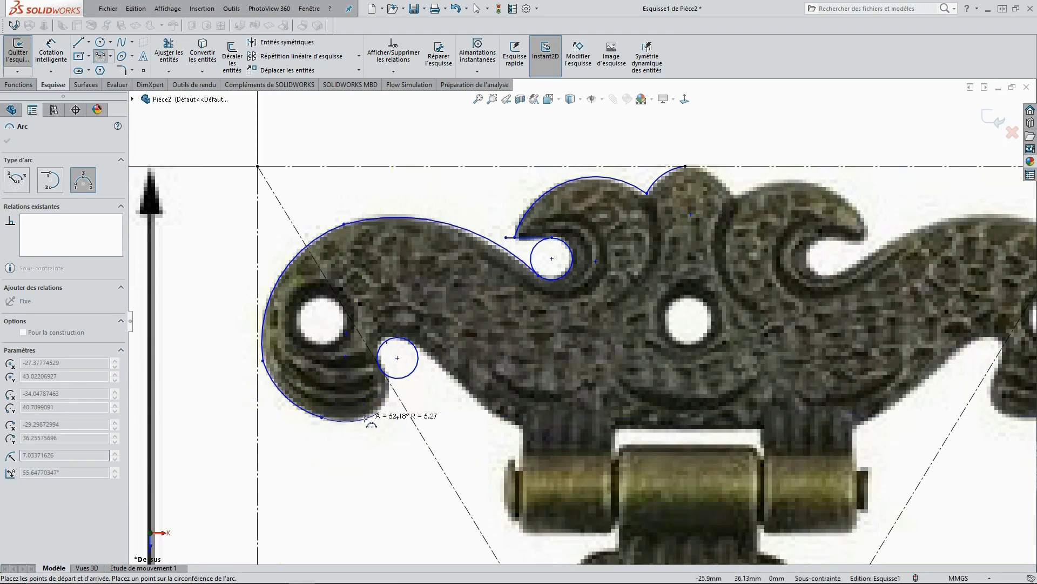
{"action": "left_click", "coordinate": [365, 419]}
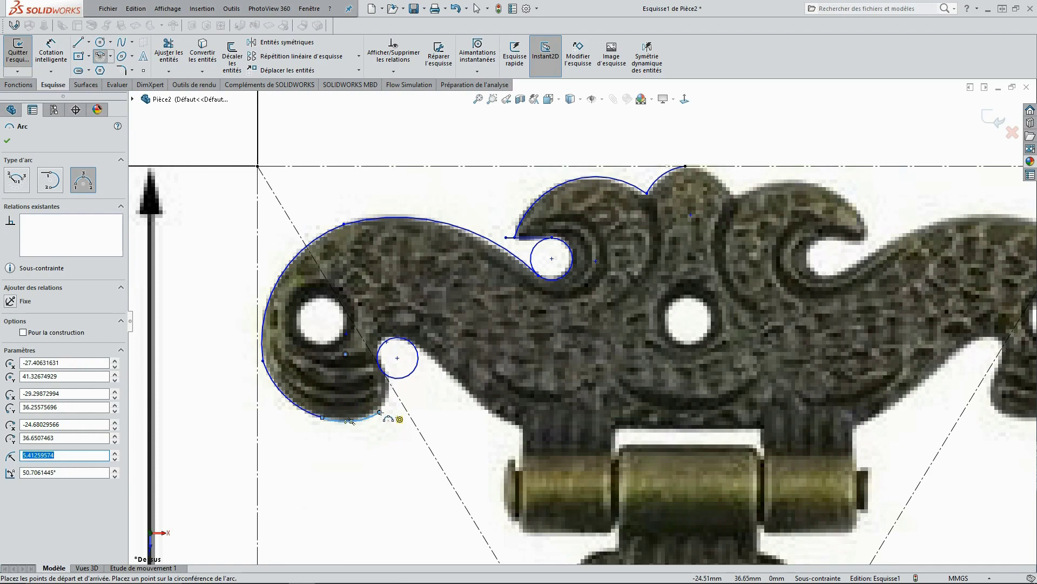
{"action": "left_click", "coordinate": [379, 412]}
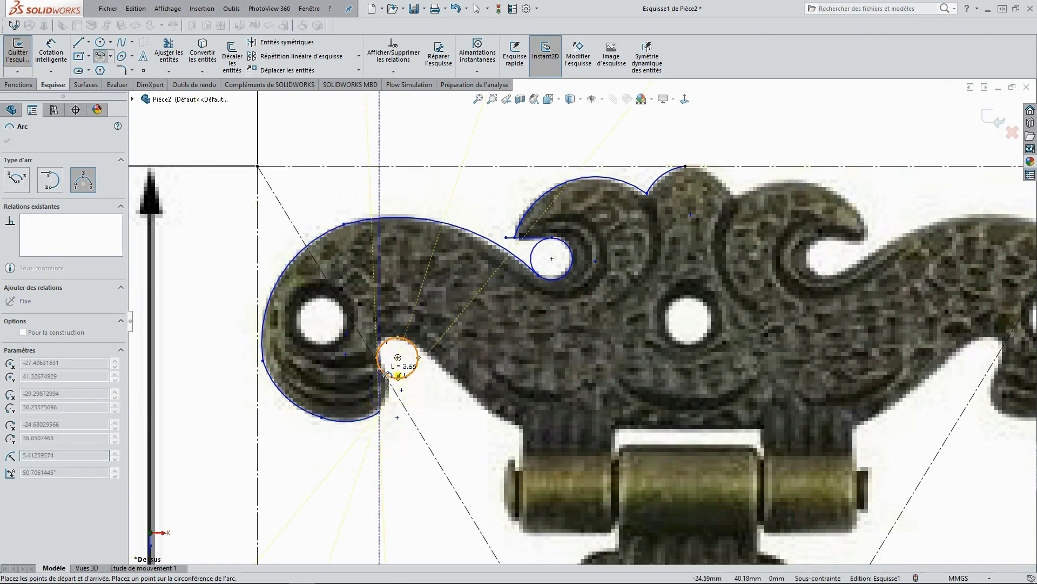
{"action": "scroll", "coordinate": [391, 373], "scroll_direction": "down", "scroll_amount": 3}
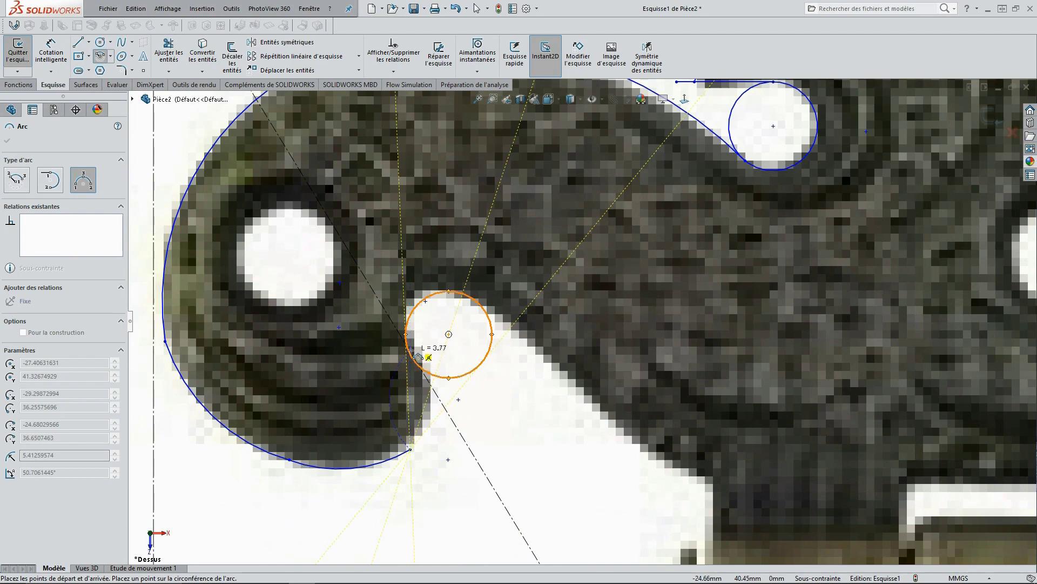
{"action": "left_click", "coordinate": [423, 372]}
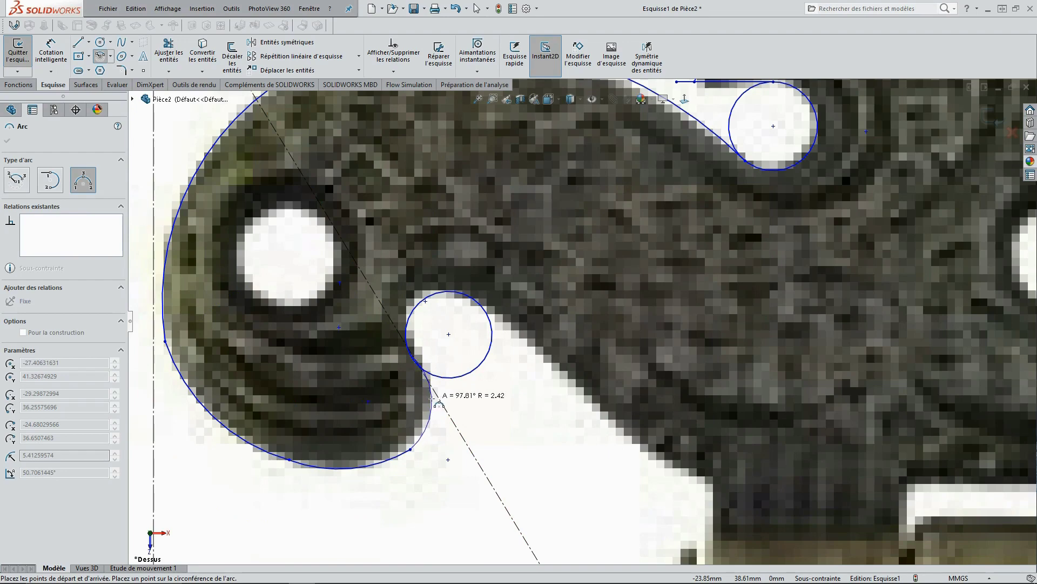
{"action": "left_click", "coordinate": [432, 398]}
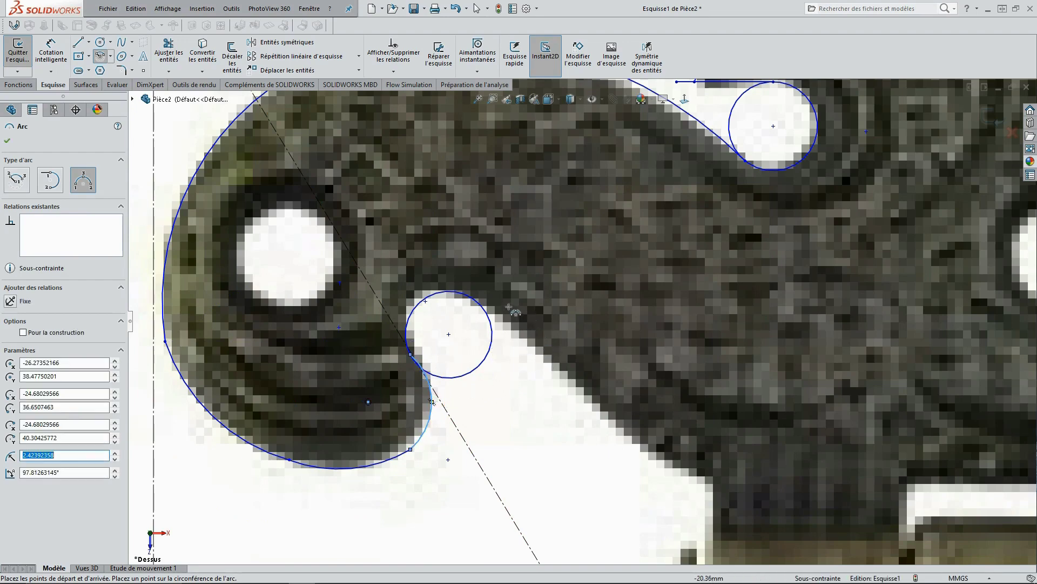
{"action": "left_click", "coordinate": [473, 299]}
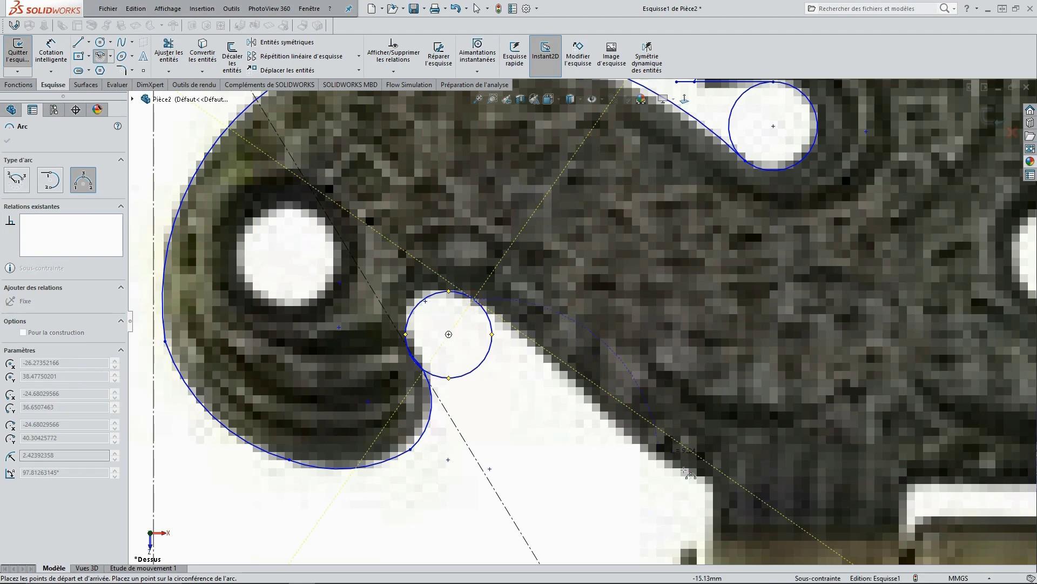
{"action": "left_click", "coordinate": [706, 478]}
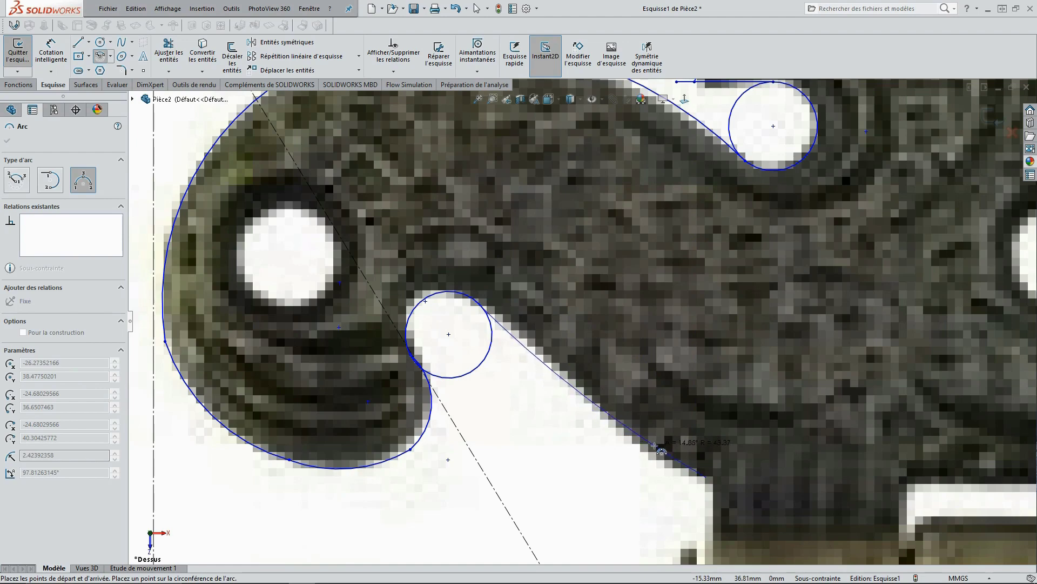
{"action": "left_click", "coordinate": [654, 445]}
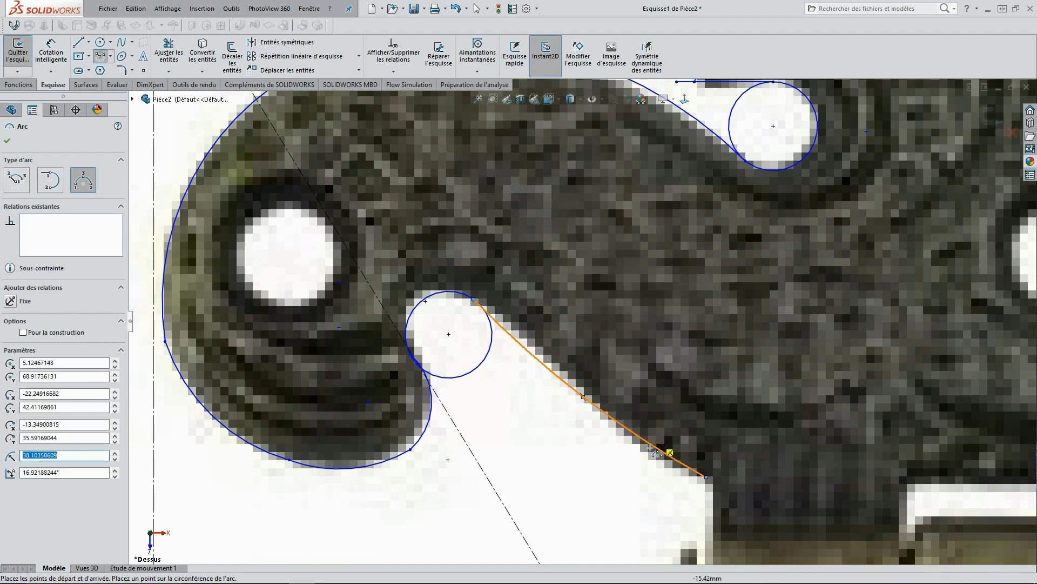
{"action": "scroll", "coordinate": [657, 442], "scroll_direction": "up", "scroll_amount": 3}
{"action": "scroll", "coordinate": [658, 436], "scroll_direction": "up", "scroll_amount": 2}
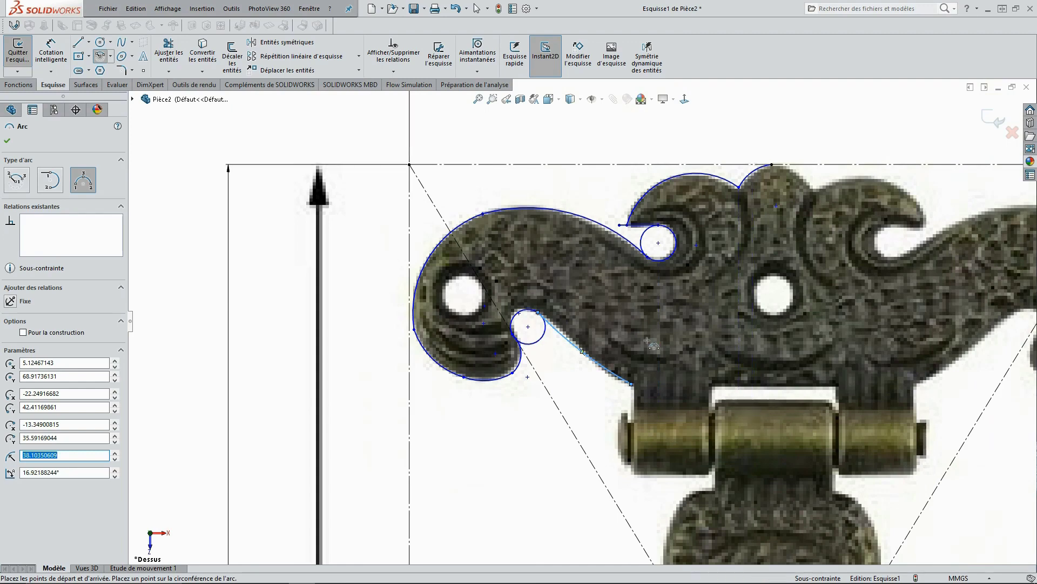
- Outline the stepped knuckle with connected vertical and horizontal lines from the traced curve's end
{"action": "left_click", "coordinate": [8, 142]}
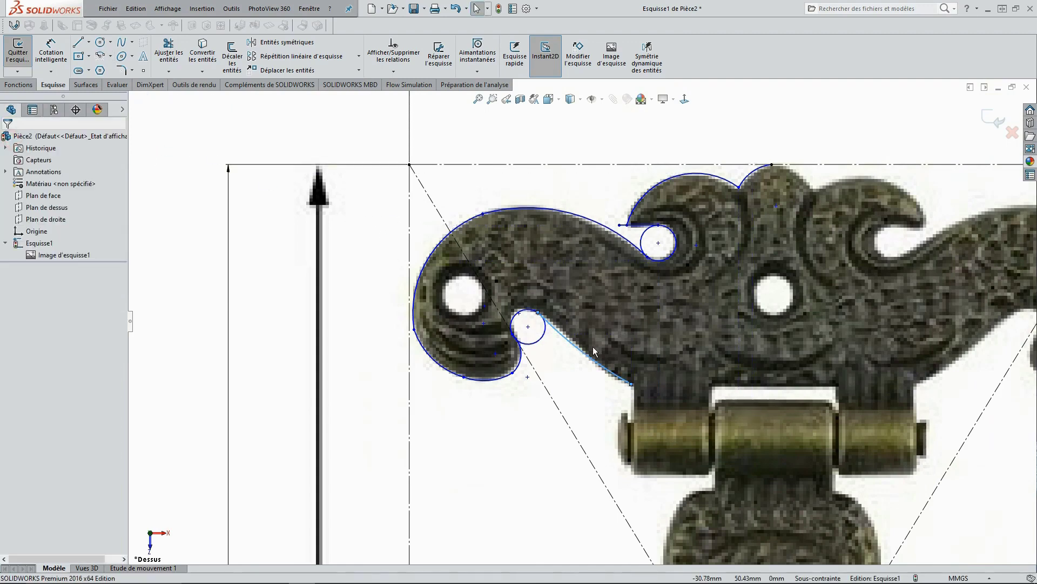
{"action": "right_click", "coordinate": [523, 443]}
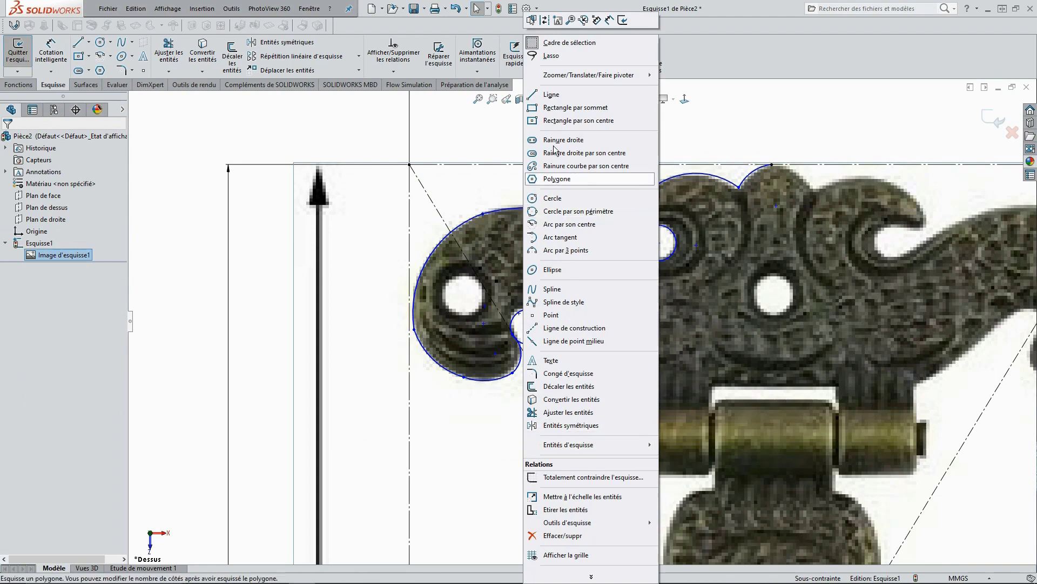
{"action": "left_click", "coordinate": [551, 95]}
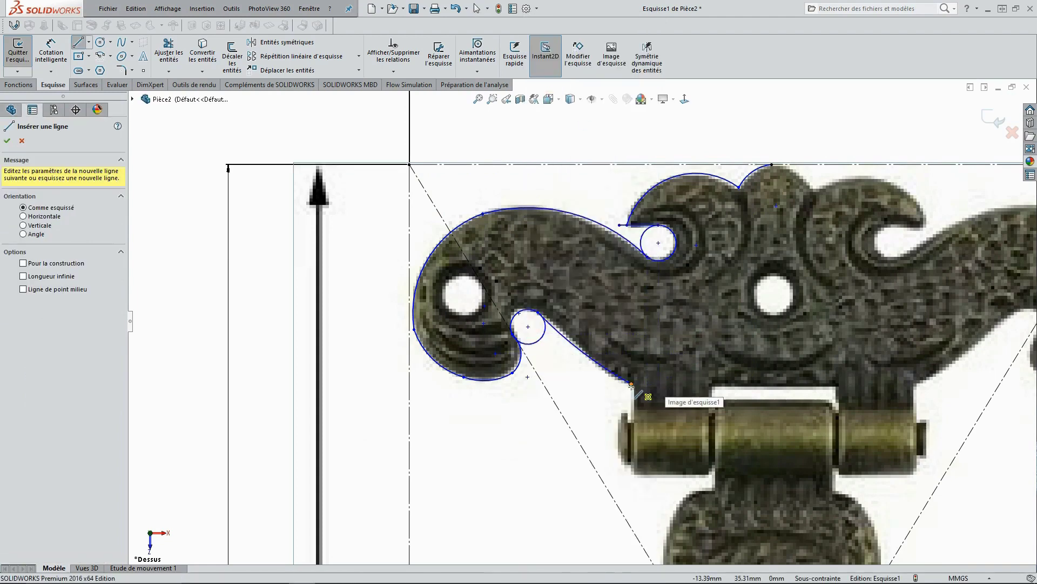
{"action": "left_click", "coordinate": [631, 385]}
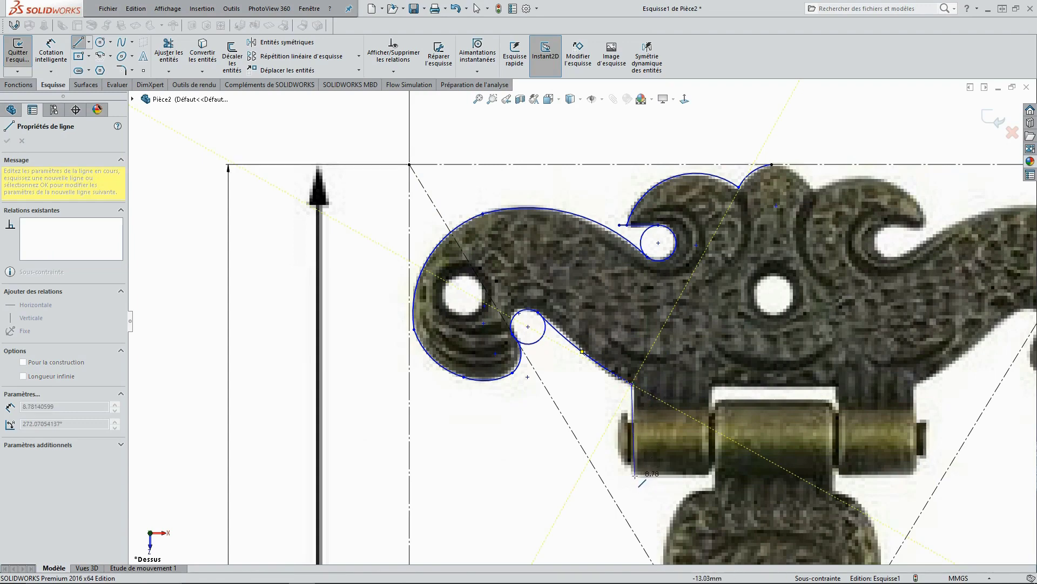
{"action": "left_click", "coordinate": [635, 475]}
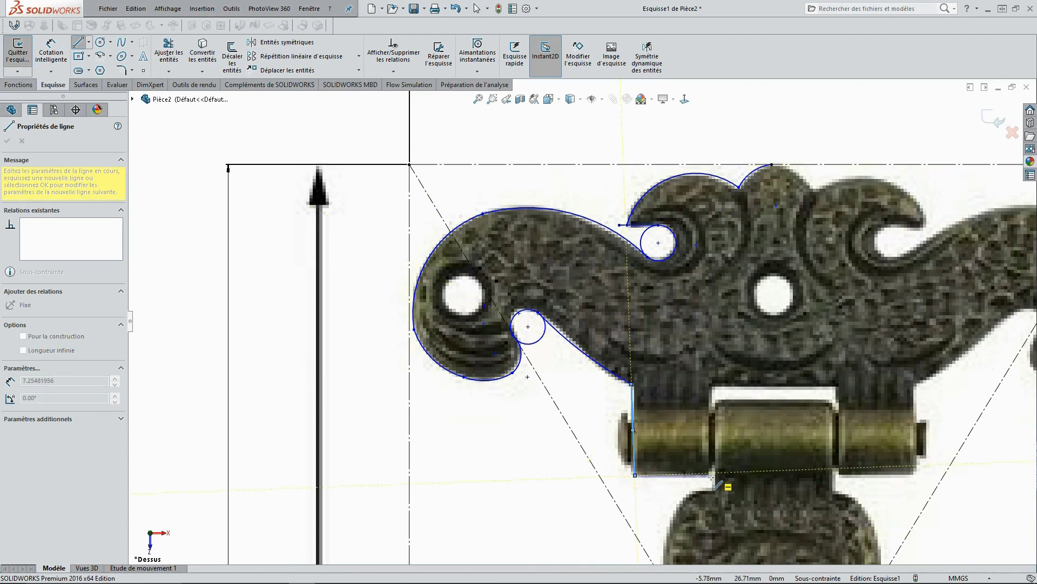
{"action": "left_click", "coordinate": [713, 475]}
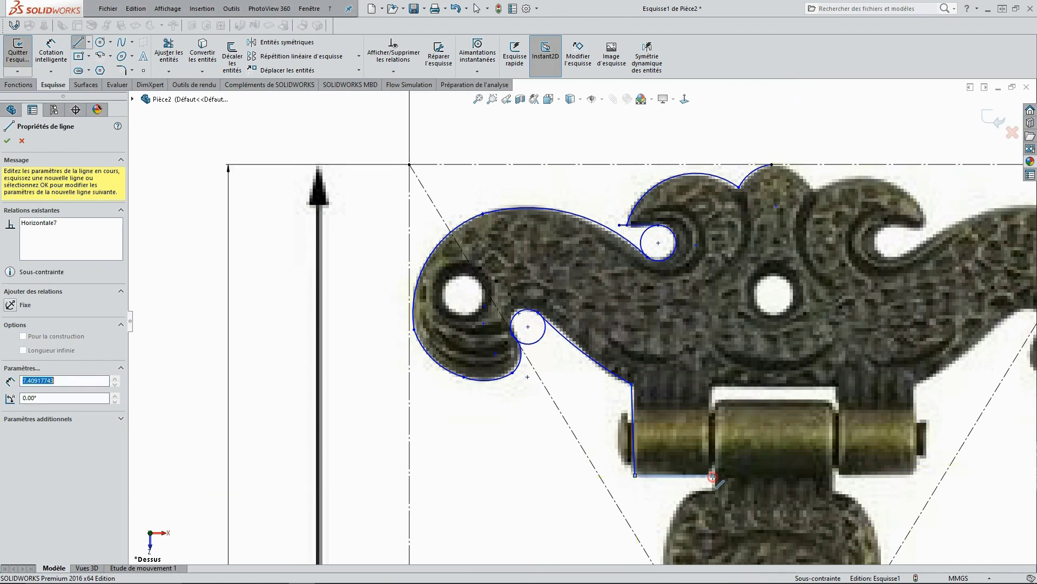
{"action": "double_click", "coordinate": [712, 384]}
{"action": "left_click", "coordinate": [713, 384]}
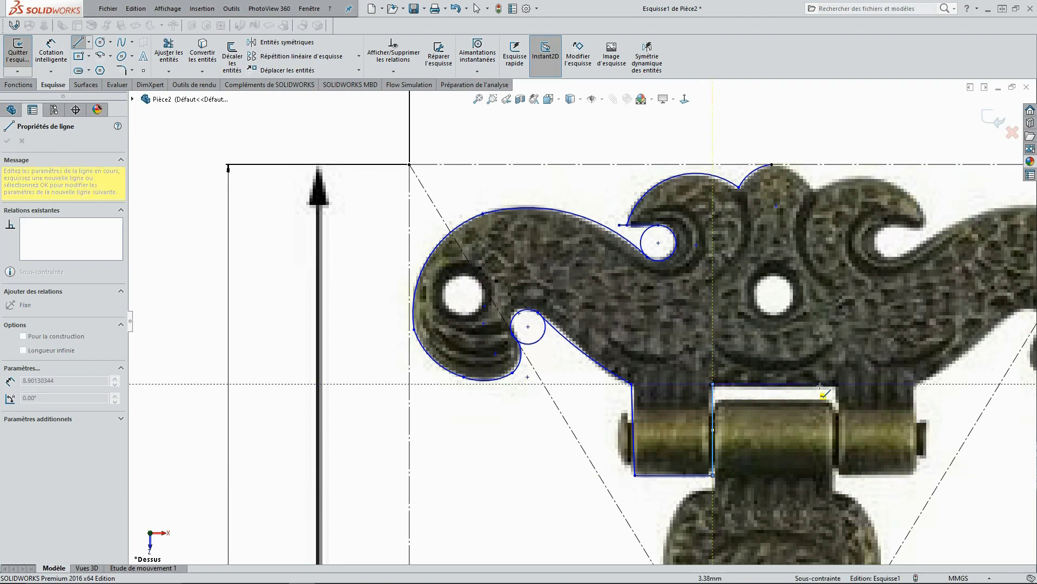
{"action": "double_click", "coordinate": [839, 386]}
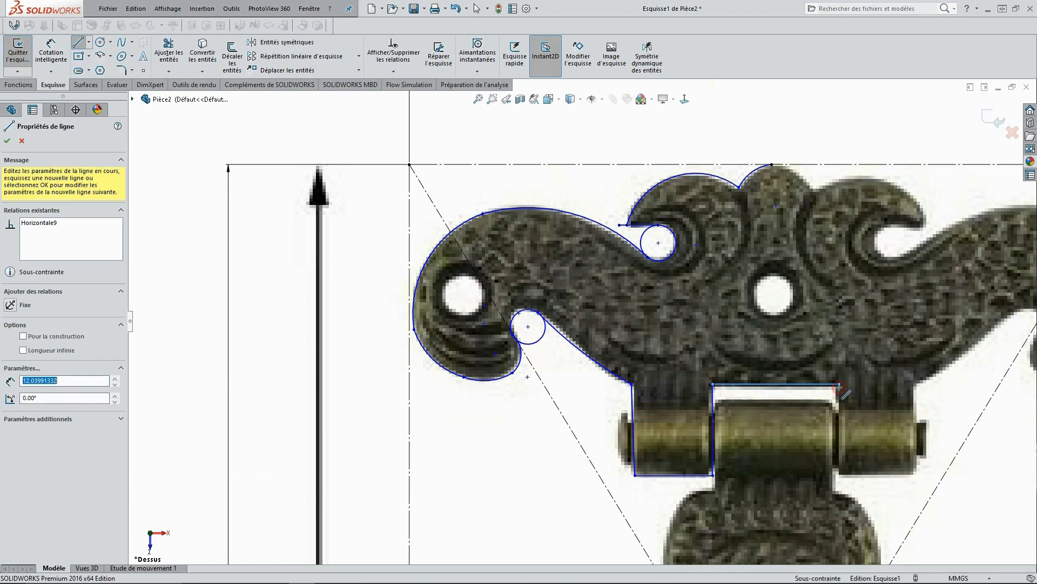
{"action": "key", "text": "Escape"}
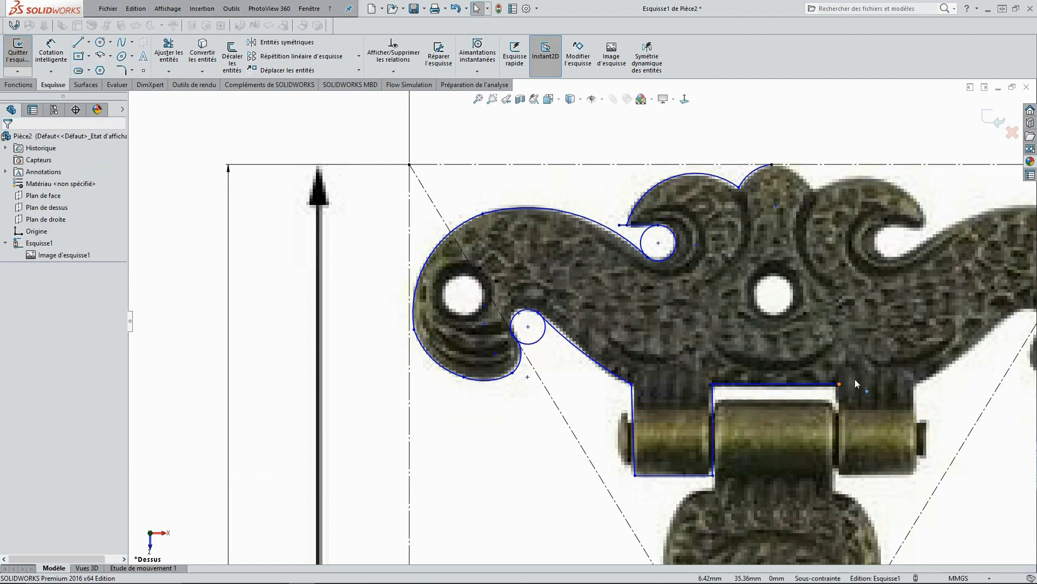
- Draw a vertical line down the hinge's middle from the outline's top to the horizontal edge
{"action": "right_click", "coordinate": [795, 125]}
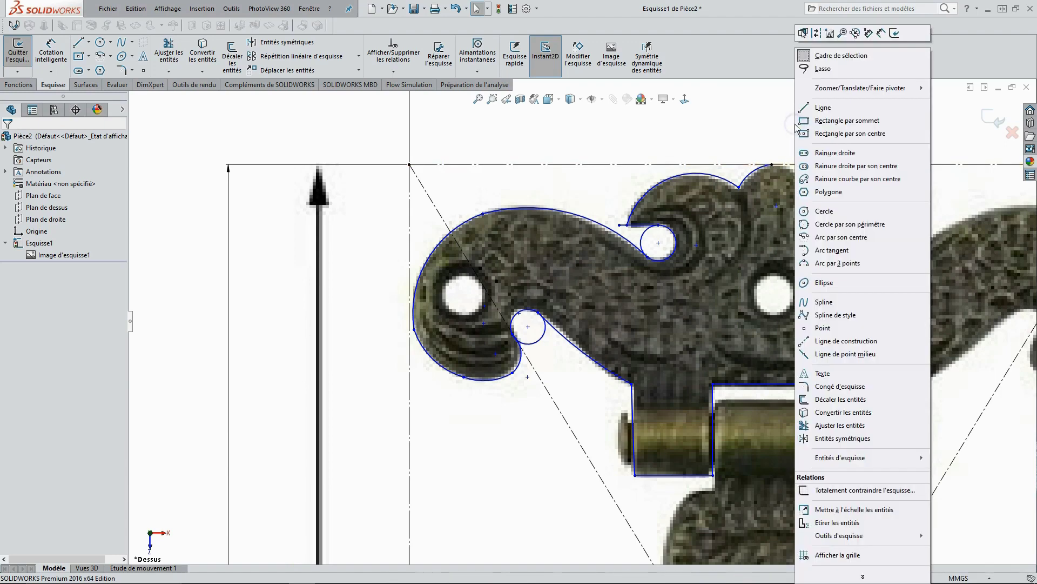
{"action": "left_click", "coordinate": [820, 109]}
{"action": "left_click", "coordinate": [771, 163]}
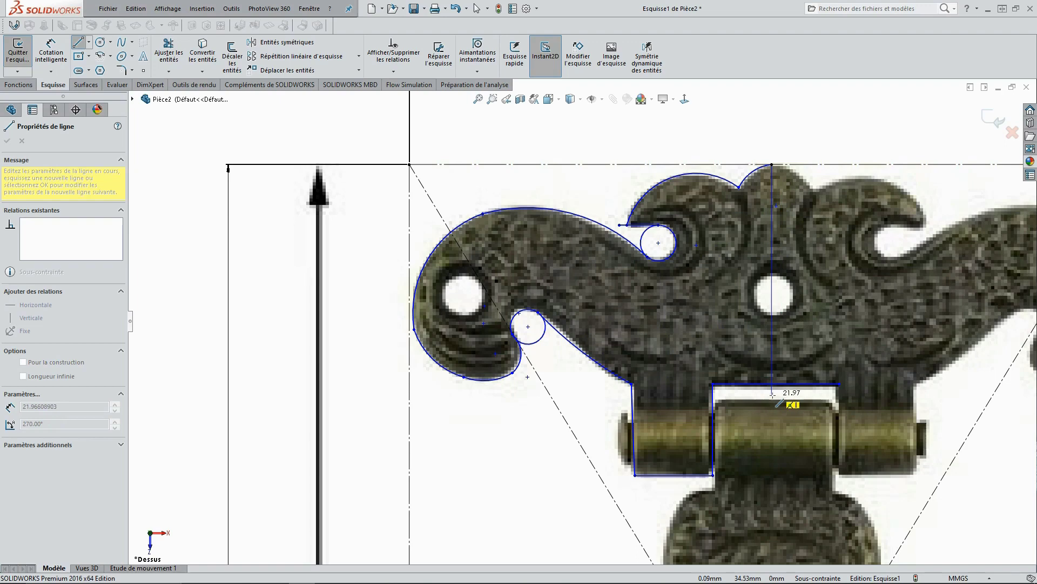
{"action": "left_click", "coordinate": [773, 393]}
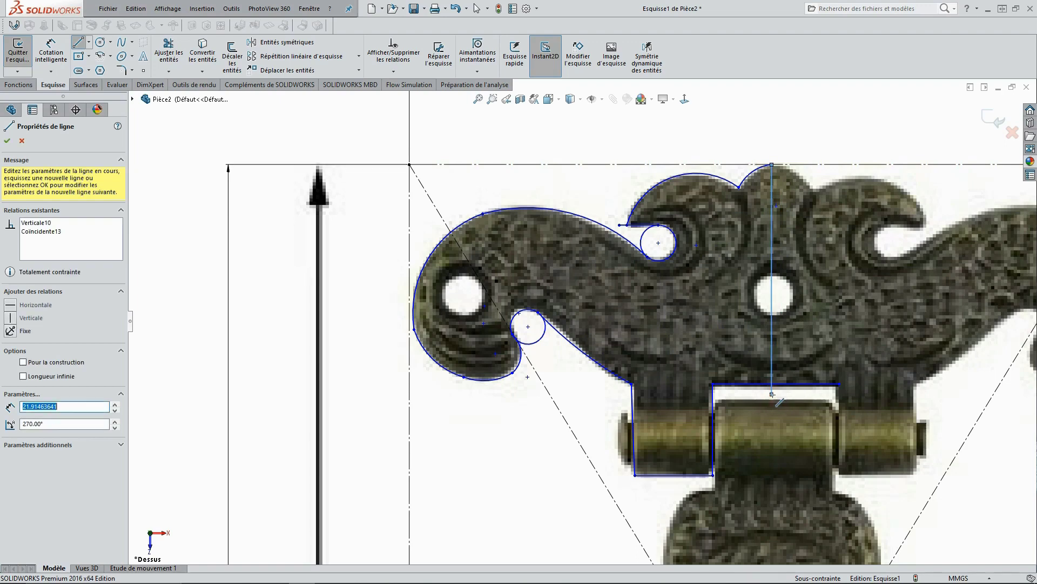
{"action": "key", "text": "Escape"}
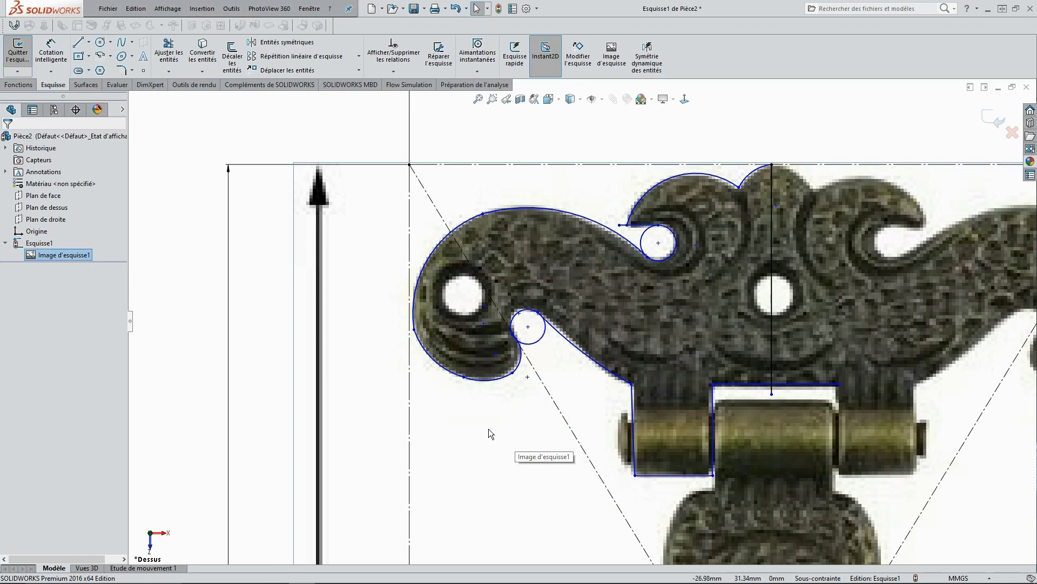
- Bring up the sketch shortcut menu on the canvas to pick Ajuster les entités
{"action": "right_click", "coordinate": [490, 430]}
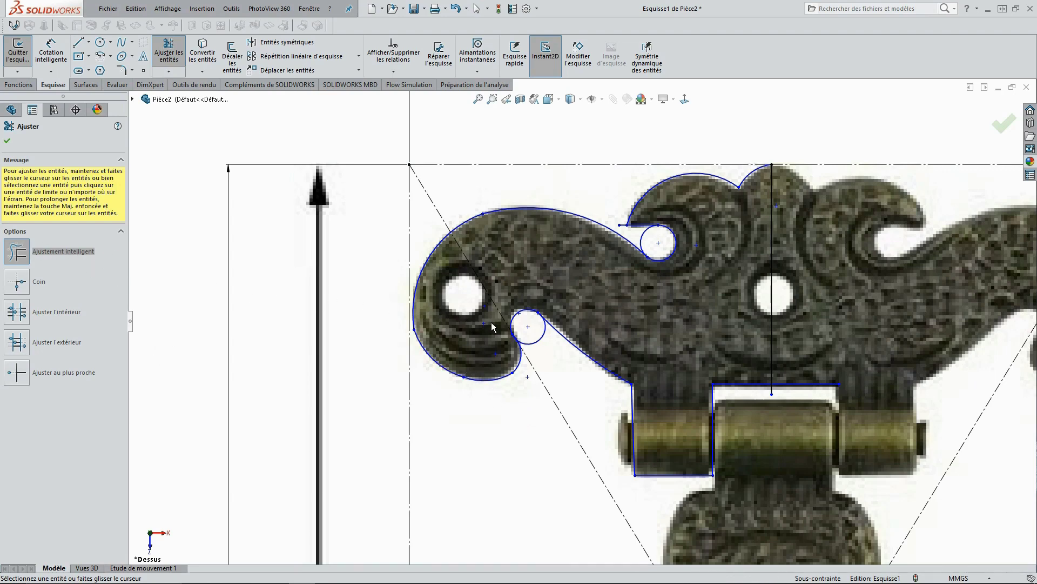
- Trim the stub by the hook's tip, the upper circle's upper-left arc and a duplicate segment
{"action": "scroll", "coordinate": [633, 228], "scroll_direction": "down", "scroll_amount": 3}
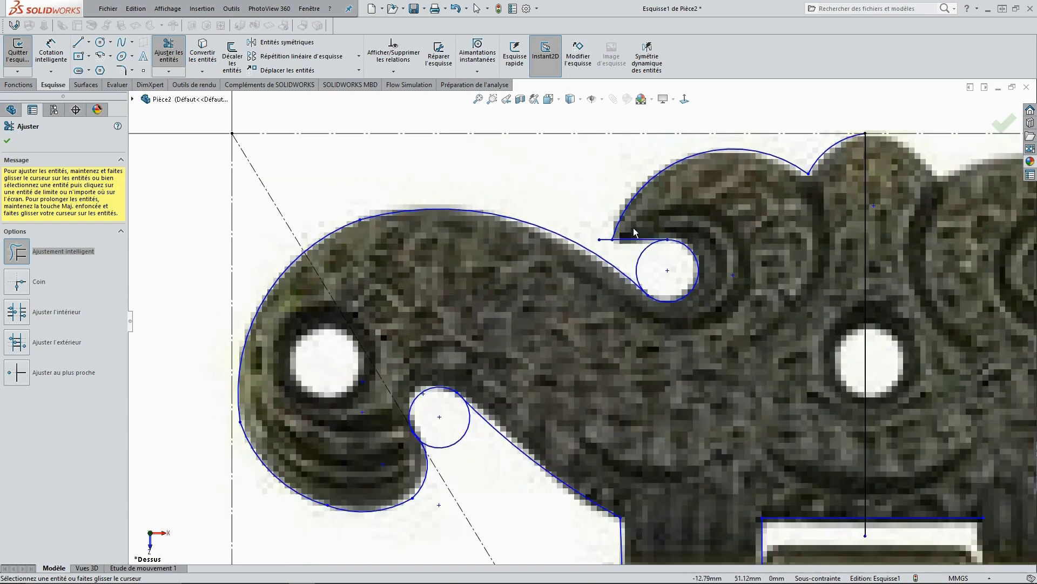
{"action": "left_click", "coordinate": [597, 247]}
{"action": "left_click_drag", "start_coordinate": [624, 260], "coordinate": [644, 270]}
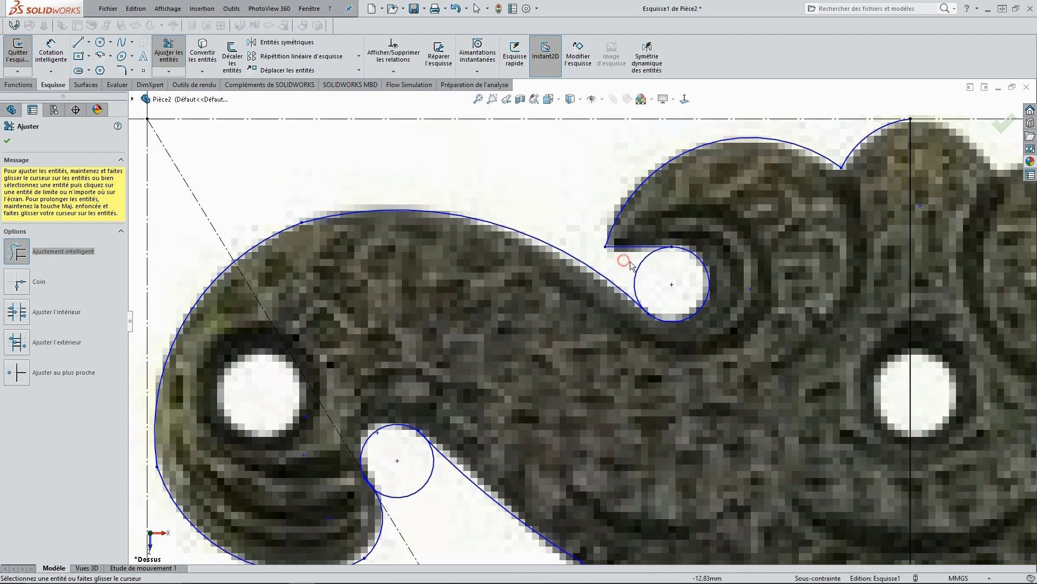
{"action": "scroll", "coordinate": [648, 277], "scroll_direction": "down", "scroll_amount": 5}
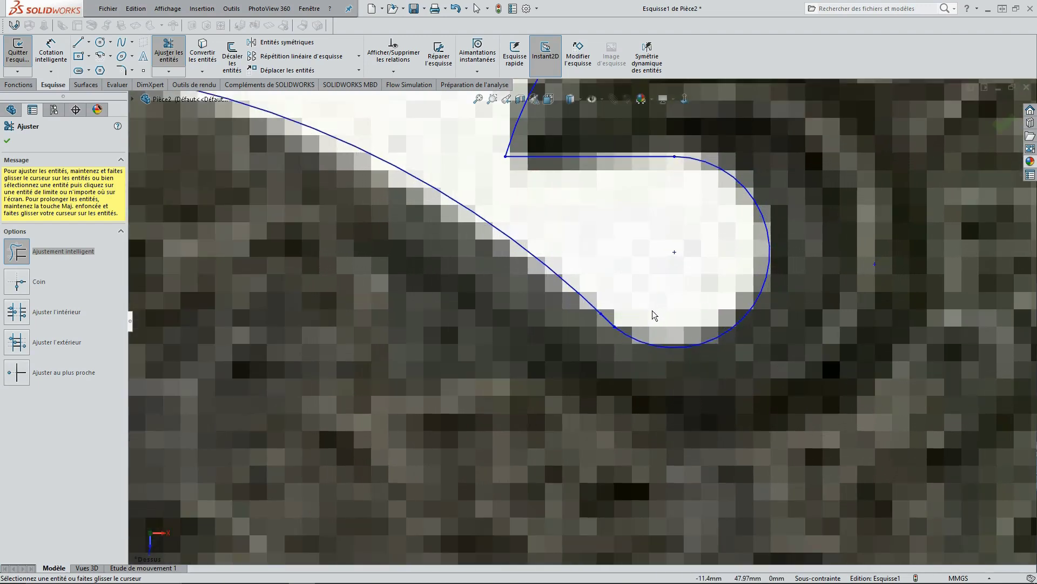
{"action": "scroll", "coordinate": [635, 302], "scroll_direction": "down", "scroll_amount": 2}
{"action": "scroll", "coordinate": [621, 318], "scroll_direction": "down", "scroll_amount": 3}
{"action": "scroll", "coordinate": [618, 322], "scroll_direction": "down", "scroll_amount": 2}
{"action": "scroll", "coordinate": [588, 312], "scroll_direction": "down", "scroll_amount": 2}
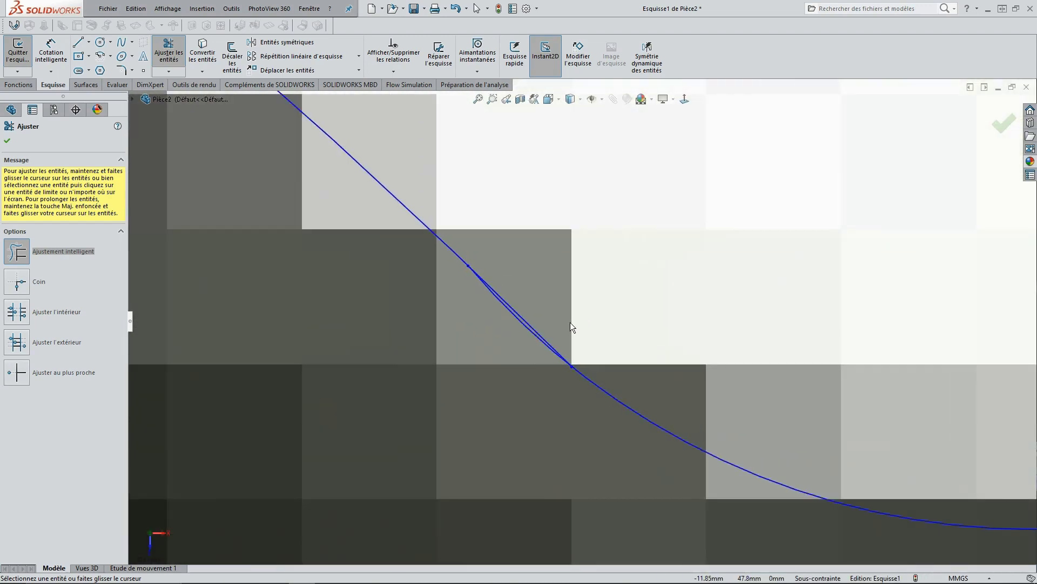
{"action": "left_click_drag", "start_coordinate": [528, 329], "coordinate": [530, 329]}
- Trim the lower circle's lower-right arc and the lower of the two crossing curves
{"action": "scroll", "coordinate": [584, 281], "scroll_direction": "up", "scroll_amount": 2}
{"action": "scroll", "coordinate": [587, 280], "scroll_direction": "up", "scroll_amount": 3}
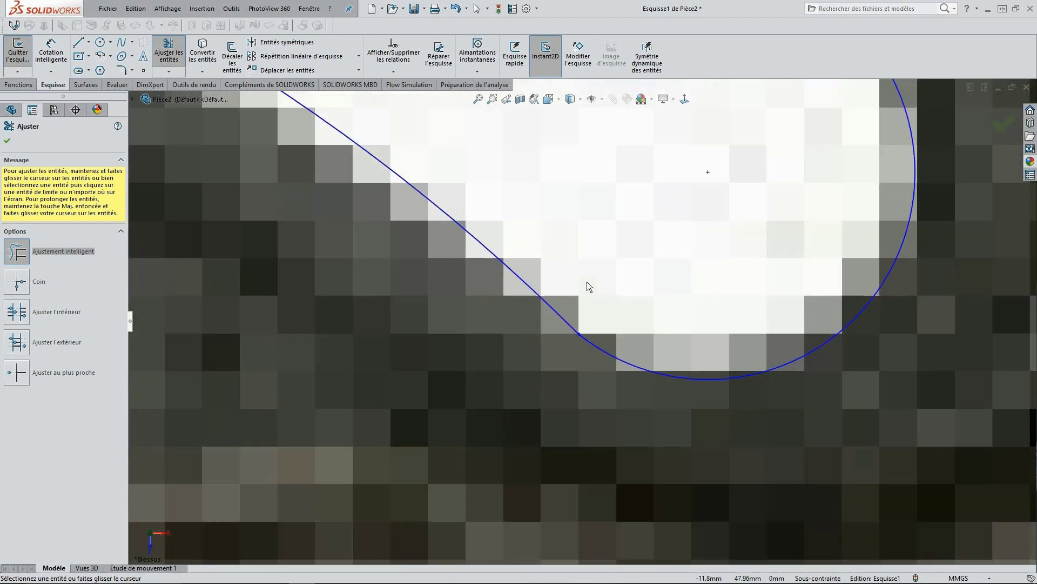
{"action": "scroll", "coordinate": [588, 281], "scroll_direction": "up", "scroll_amount": 3}
{"action": "scroll", "coordinate": [589, 280], "scroll_direction": "up", "scroll_amount": 3}
{"action": "scroll", "coordinate": [591, 275], "scroll_direction": "up", "scroll_amount": 1}
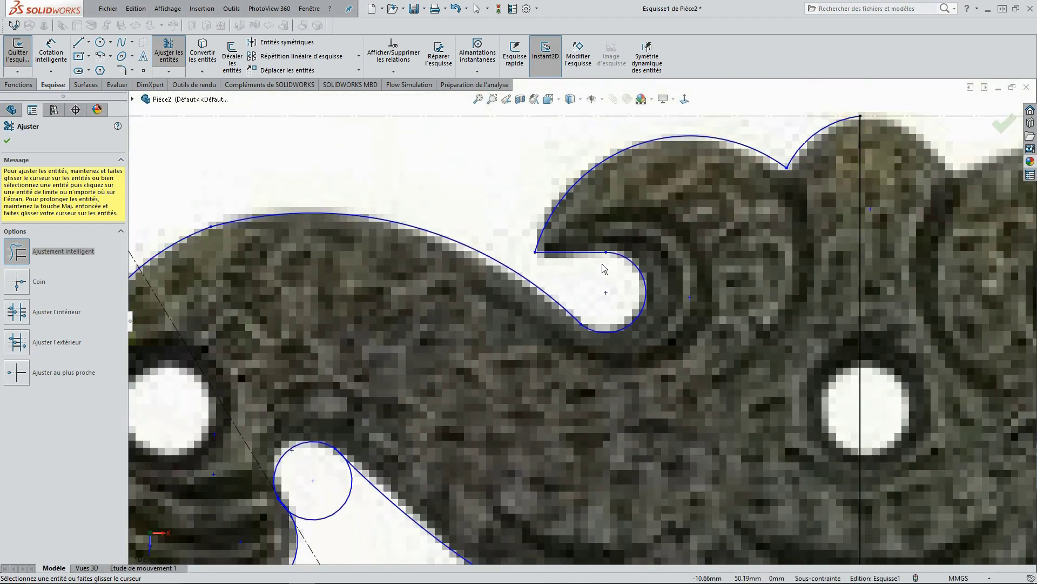
{"action": "scroll", "coordinate": [604, 265], "scroll_direction": "down", "scroll_amount": 2}
{"action": "scroll", "coordinate": [605, 259], "scroll_direction": "down", "scroll_amount": 2}
{"action": "scroll", "coordinate": [605, 259], "scroll_direction": "up", "scroll_amount": 3}
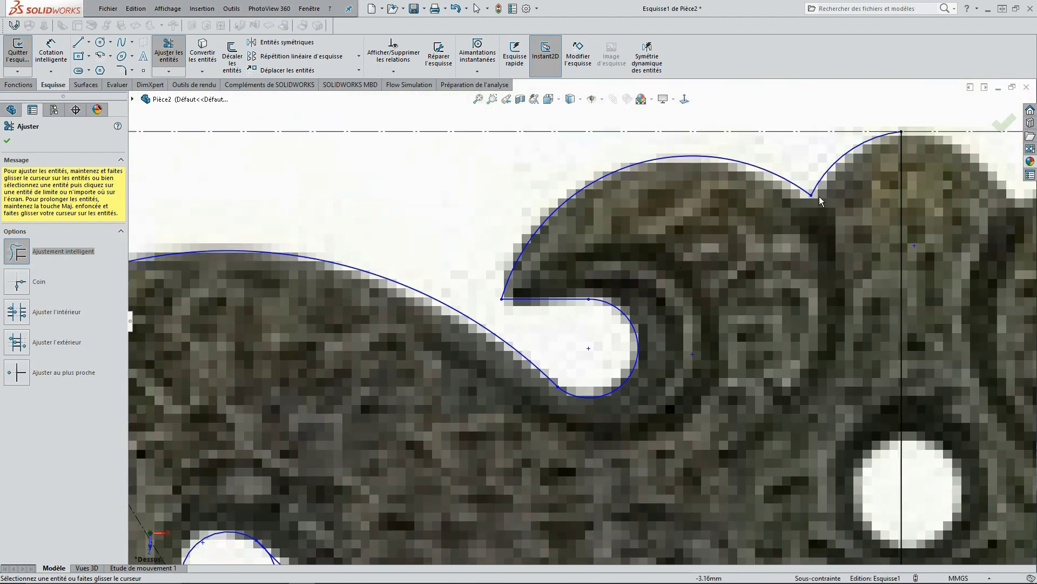
{"action": "scroll", "coordinate": [339, 275], "scroll_direction": "up", "scroll_amount": 3}
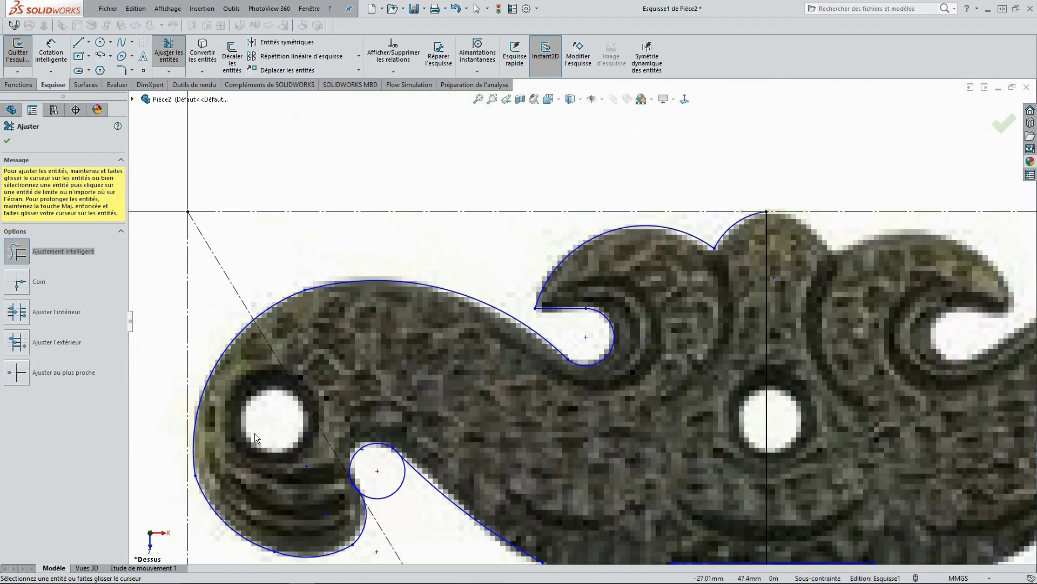
{"action": "scroll", "coordinate": [225, 425], "scroll_direction": "down", "scroll_amount": 1}
{"action": "scroll", "coordinate": [233, 444], "scroll_direction": "down", "scroll_amount": 1}
{"action": "scroll", "coordinate": [280, 479], "scroll_direction": "down", "scroll_amount": 3}
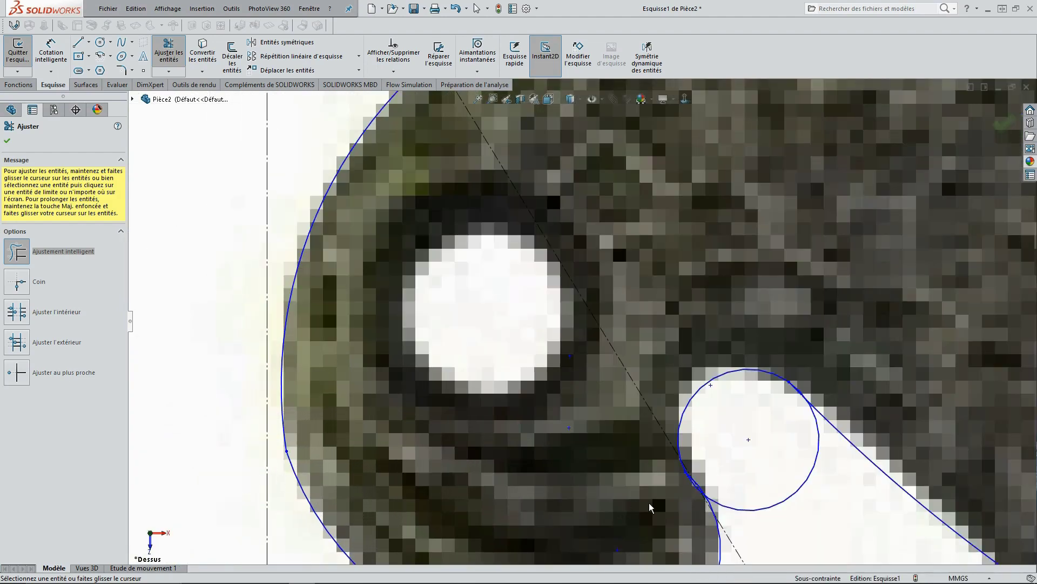
{"action": "scroll", "coordinate": [636, 503], "scroll_direction": "down", "scroll_amount": 1}
{"action": "scroll", "coordinate": [697, 487], "scroll_direction": "down", "scroll_amount": 1}
{"action": "scroll", "coordinate": [723, 493], "scroll_direction": "down", "scroll_amount": 2}
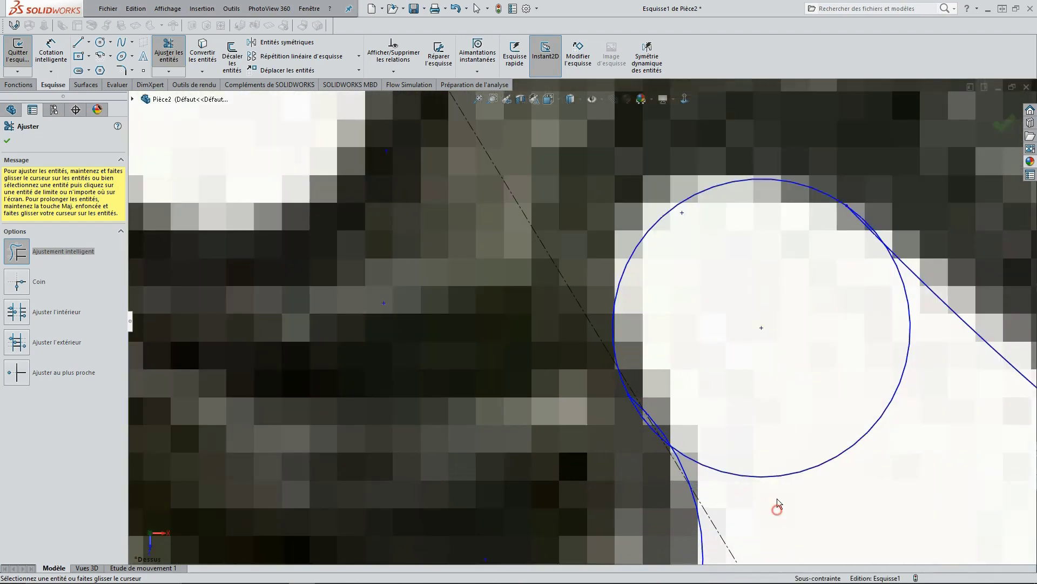
{"action": "left_click_drag", "start_coordinate": [778, 509], "coordinate": [755, 463]}
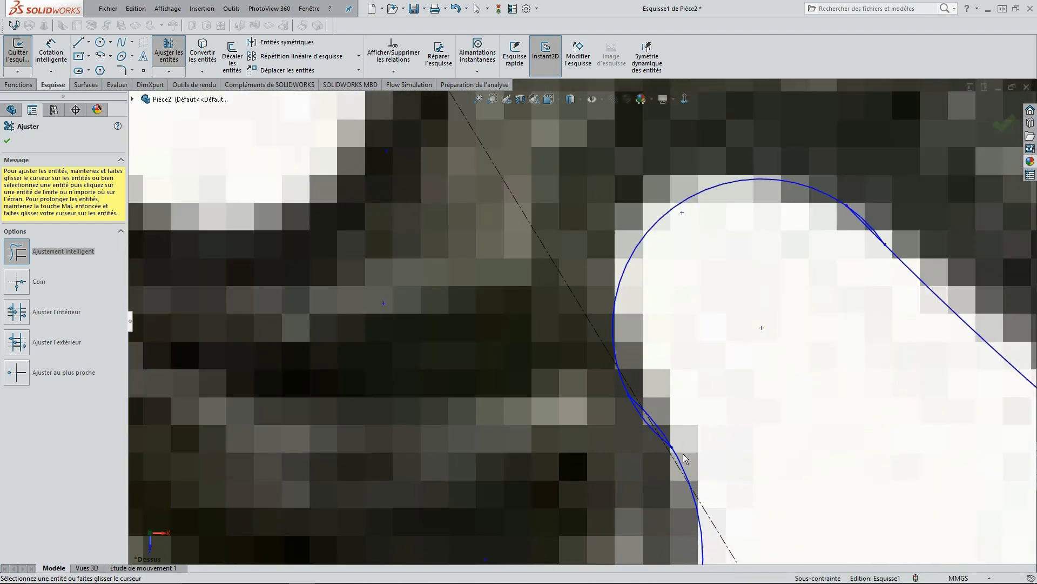
{"action": "scroll", "coordinate": [642, 442], "scroll_direction": "down", "scroll_amount": 1}
{"action": "scroll", "coordinate": [638, 427], "scroll_direction": "down", "scroll_amount": 1}
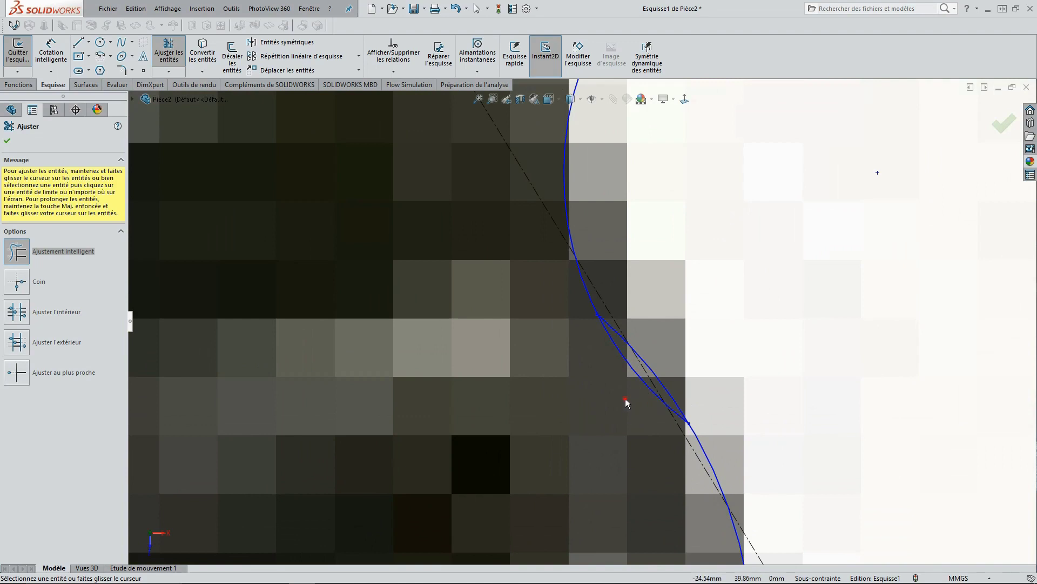
{"action": "left_click_drag", "start_coordinate": [636, 380], "coordinate": [682, 425]}
- Trim the upper arc segment between the crossing curves near the sloped edge
{"action": "scroll", "coordinate": [749, 336], "scroll_direction": "up", "scroll_amount": 1}
{"action": "scroll", "coordinate": [769, 292], "scroll_direction": "up", "scroll_amount": 1}
{"action": "scroll", "coordinate": [791, 218], "scroll_direction": "down", "scroll_amount": 1}
{"action": "scroll", "coordinate": [815, 164], "scroll_direction": "down", "scroll_amount": 1}
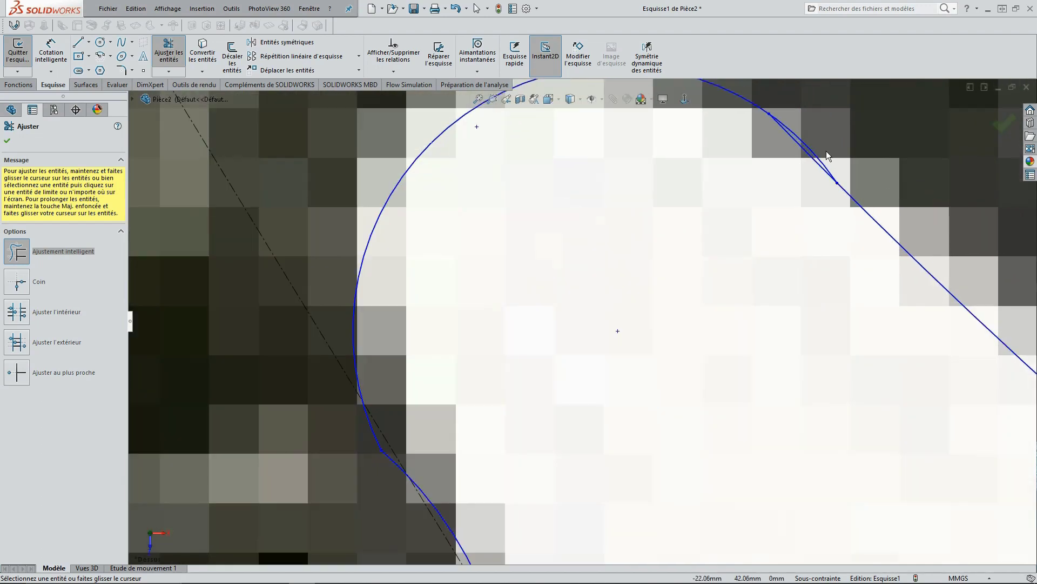
{"action": "scroll", "coordinate": [825, 151], "scroll_direction": "down", "scroll_amount": 1}
{"action": "scroll", "coordinate": [805, 160], "scroll_direction": "down", "scroll_amount": 1}
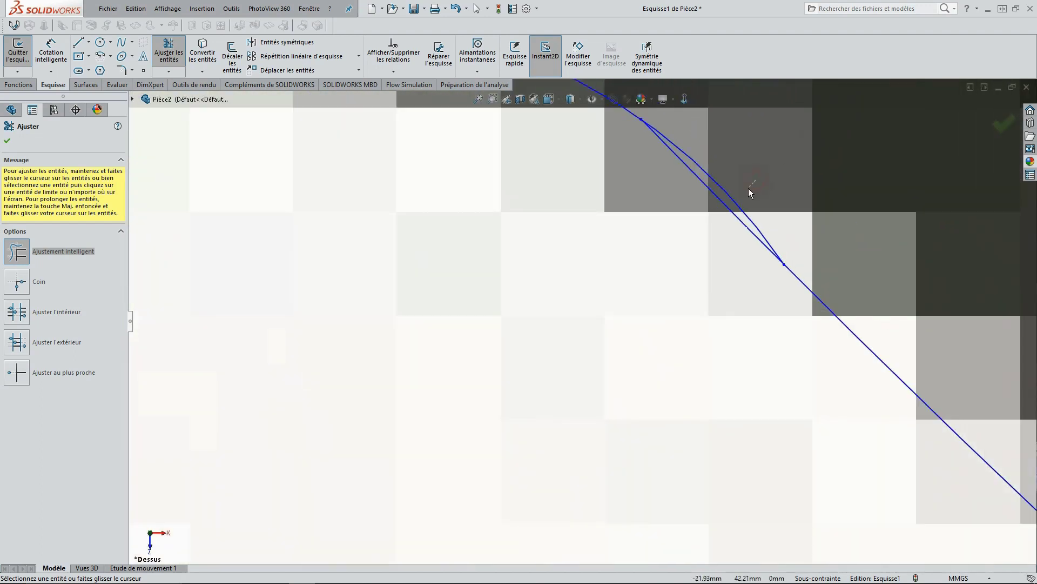
{"action": "left_click", "coordinate": [735, 199]}
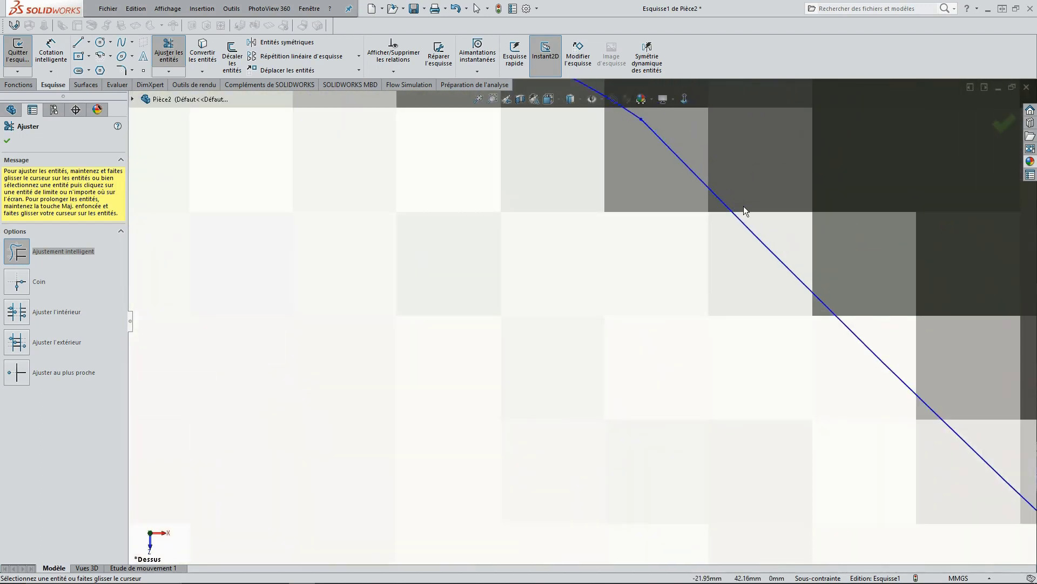
{"action": "scroll", "coordinate": [724, 189], "scroll_direction": "down", "scroll_amount": 1}
{"action": "scroll", "coordinate": [641, 169], "scroll_direction": "up", "scroll_amount": 1}
{"action": "scroll", "coordinate": [641, 162], "scroll_direction": "up", "scroll_amount": 1}
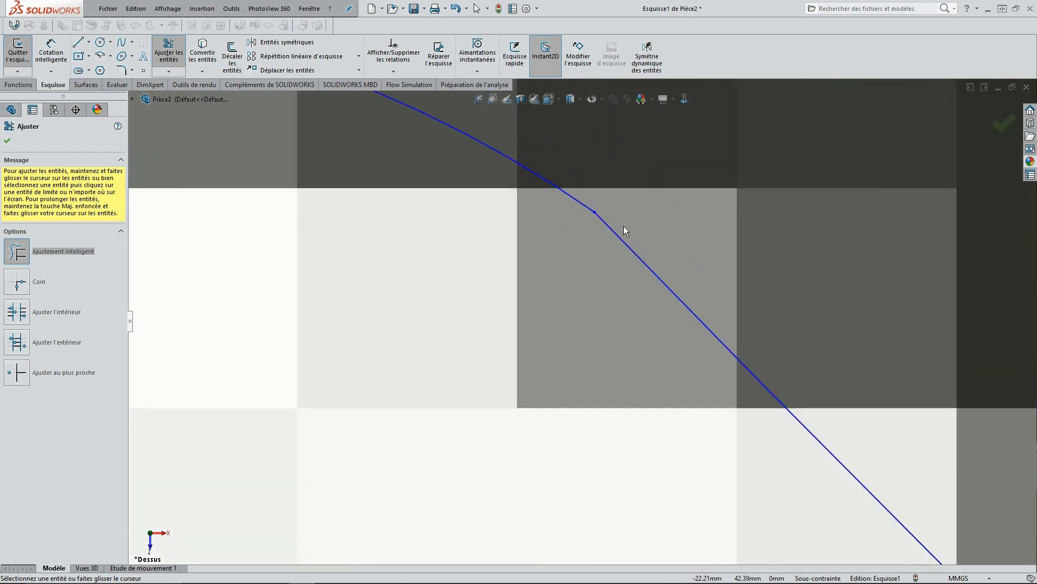
{"action": "scroll", "coordinate": [623, 226], "scroll_direction": "up", "scroll_amount": 2}
{"action": "scroll", "coordinate": [664, 281], "scroll_direction": "up", "scroll_amount": 2}
{"action": "scroll", "coordinate": [679, 312], "scroll_direction": "up", "scroll_amount": 3}
{"action": "scroll", "coordinate": [692, 363], "scroll_direction": "up", "scroll_amount": 1}
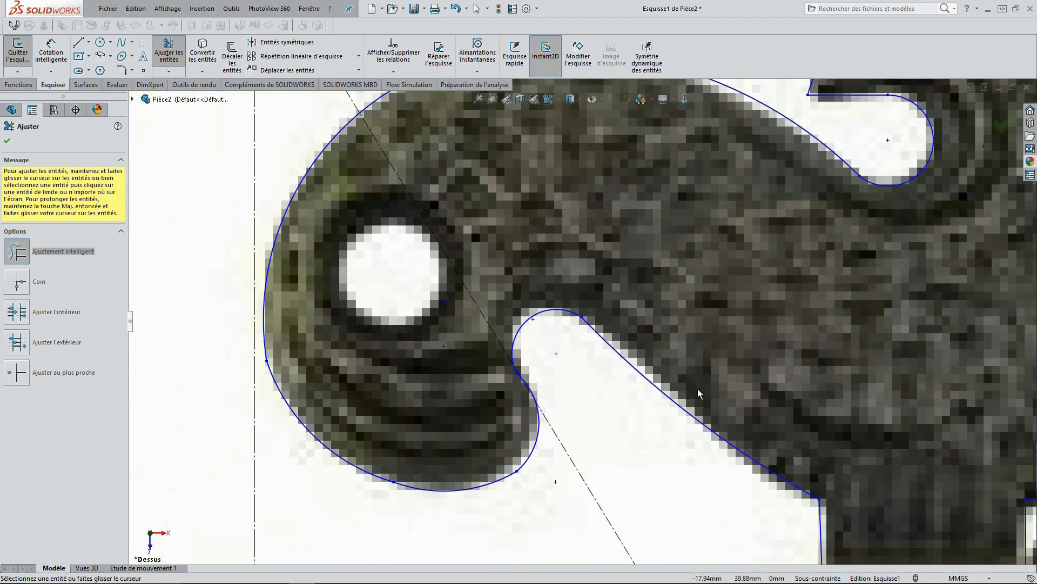
{"action": "scroll", "coordinate": [799, 479], "scroll_direction": "up", "scroll_amount": 3}
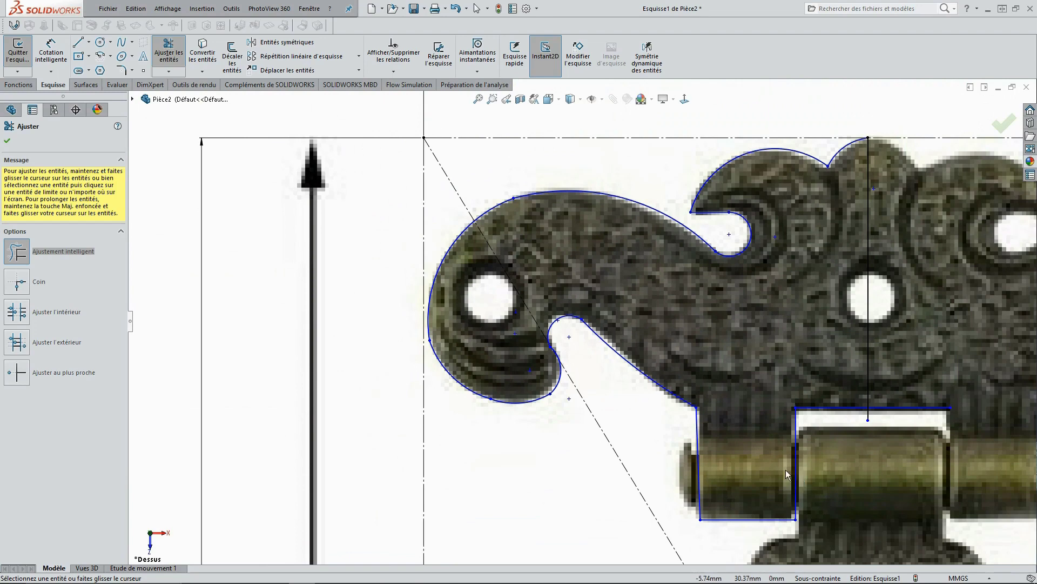
{"action": "scroll", "coordinate": [745, 447], "scroll_direction": "down", "scroll_amount": 2}
{"action": "scroll", "coordinate": [744, 438], "scroll_direction": "down", "scroll_amount": 1}
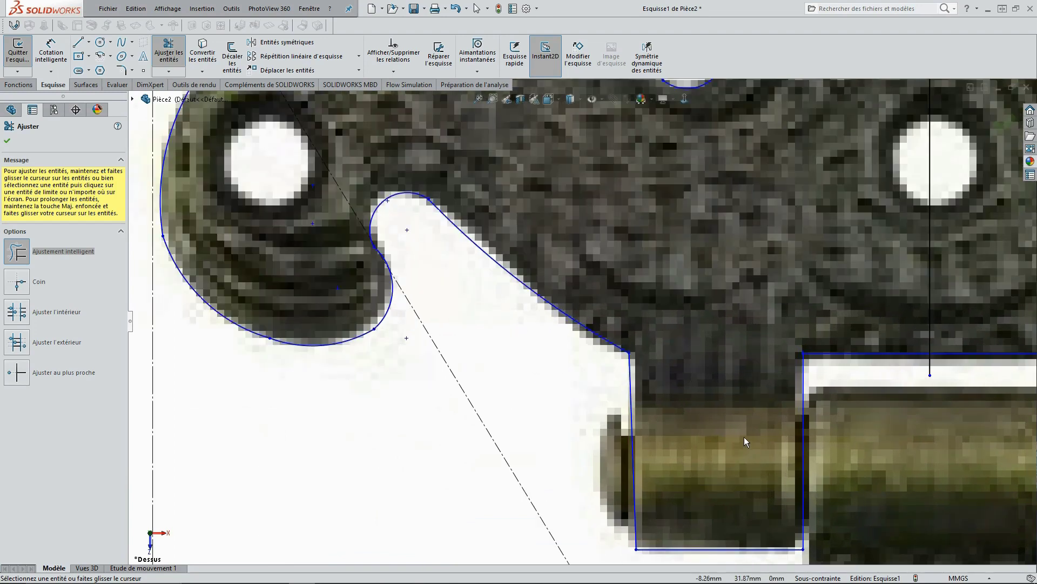
- Make the barrel's left line vertical and verify the right edge's vertical and bottom edge's horizontal relations
{"action": "left_click", "coordinate": [14, 142]}
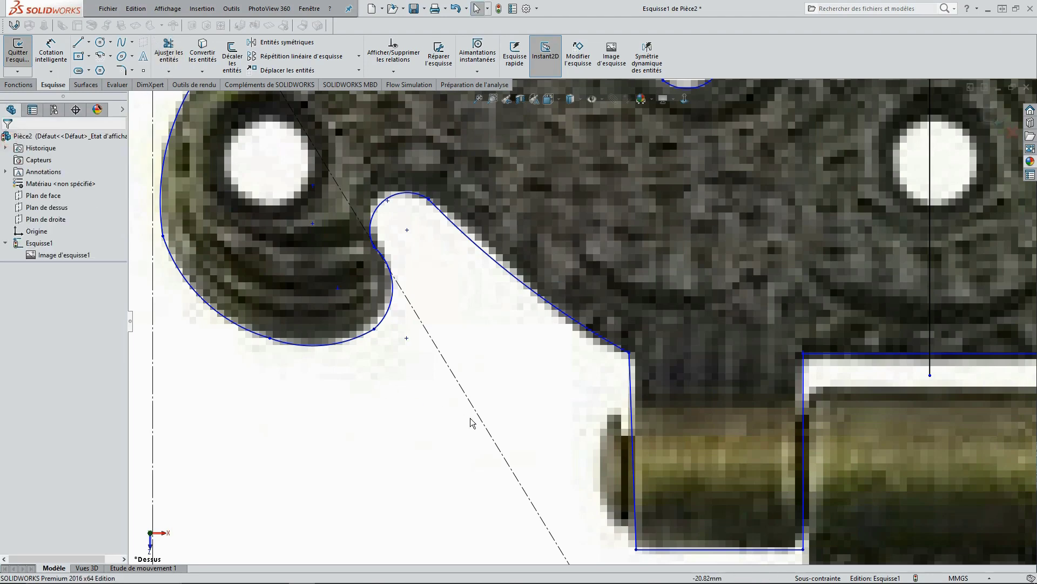
{"action": "left_click", "coordinate": [632, 398]}
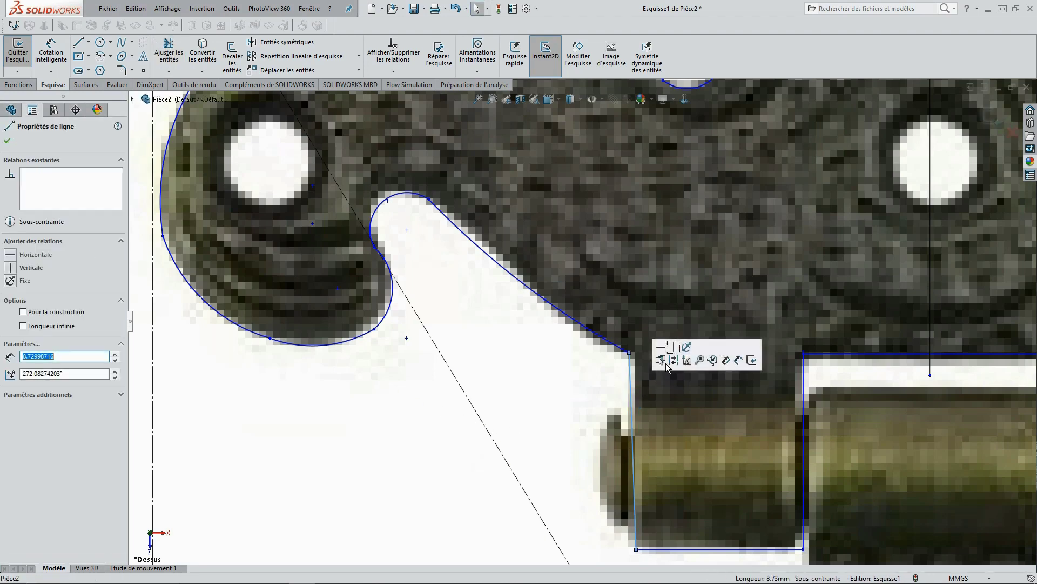
{"action": "left_click", "coordinate": [675, 348]}
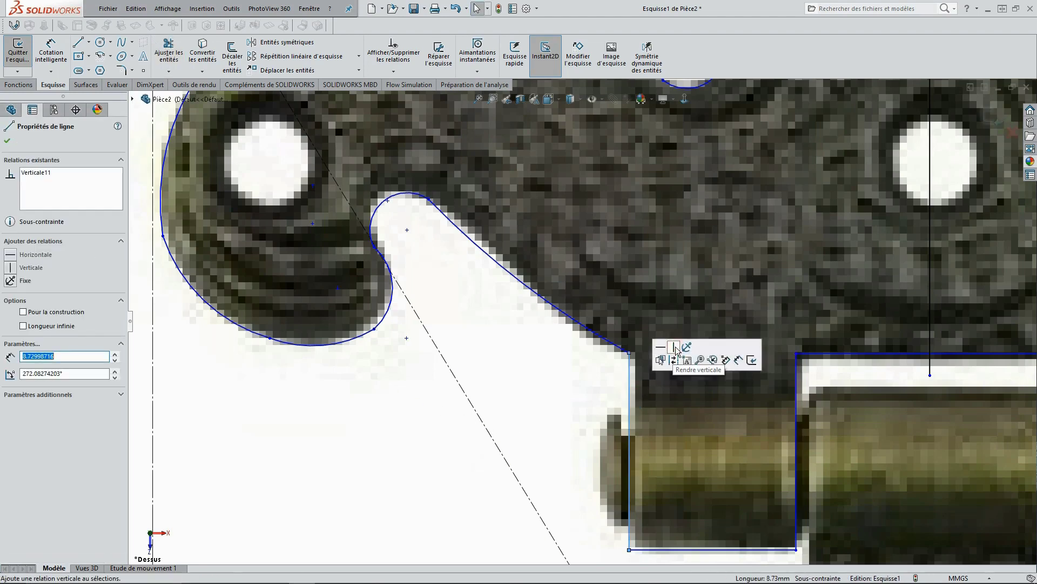
{"action": "left_click", "coordinate": [797, 379]}
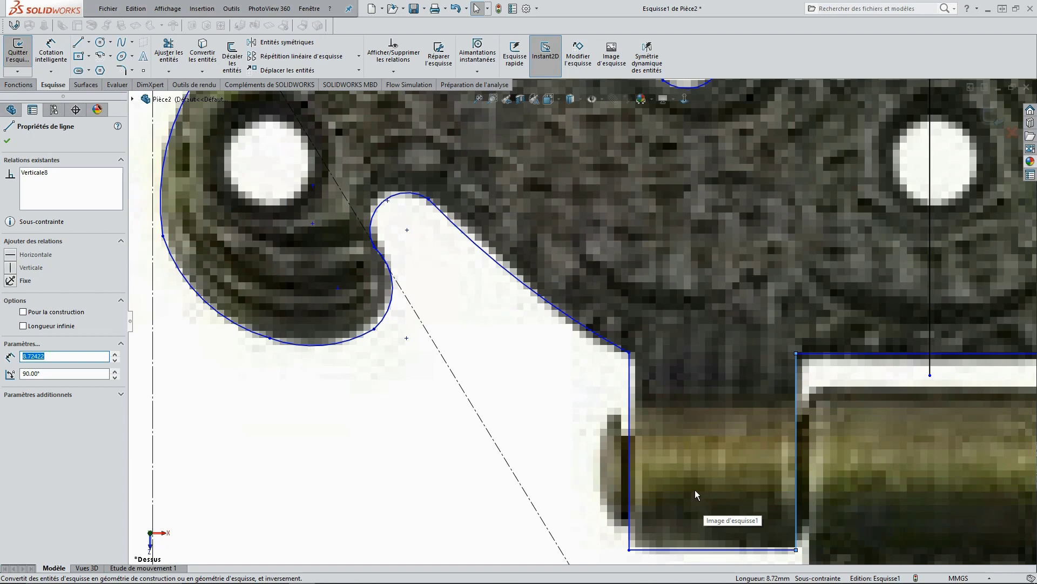
{"action": "left_click", "coordinate": [685, 549]}
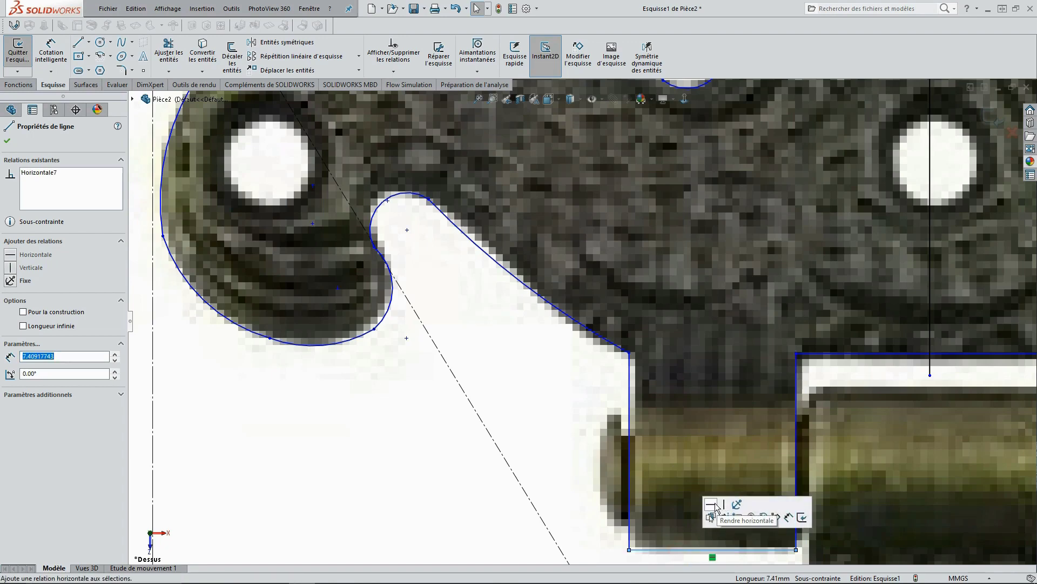
{"action": "scroll", "coordinate": [577, 348], "scroll_direction": "up", "scroll_amount": 3}
{"action": "scroll", "coordinate": [746, 319], "scroll_direction": "up", "scroll_amount": 2}
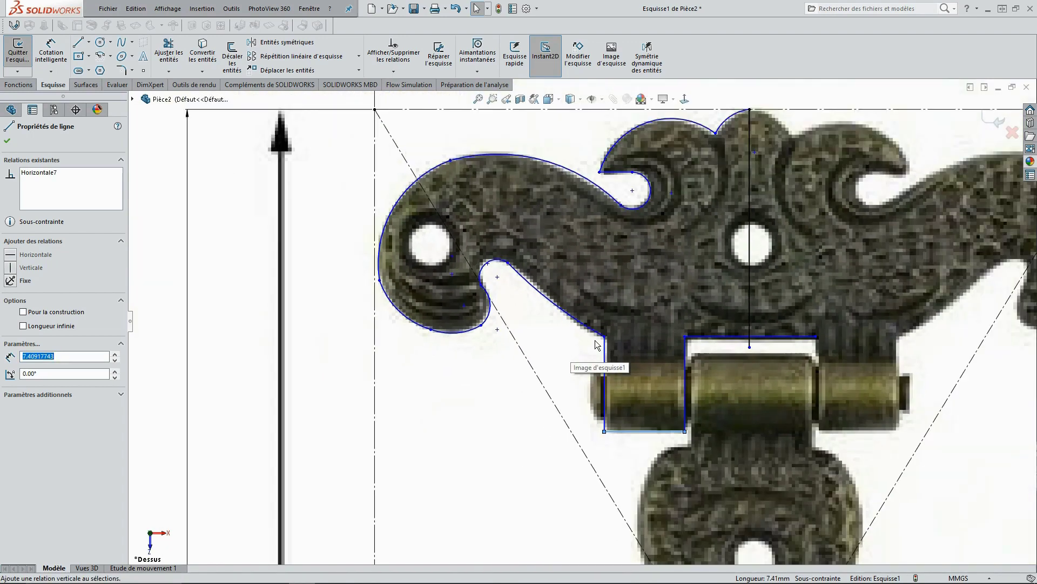
{"action": "scroll", "coordinate": [770, 364], "scroll_direction": "up", "scroll_amount": 1}
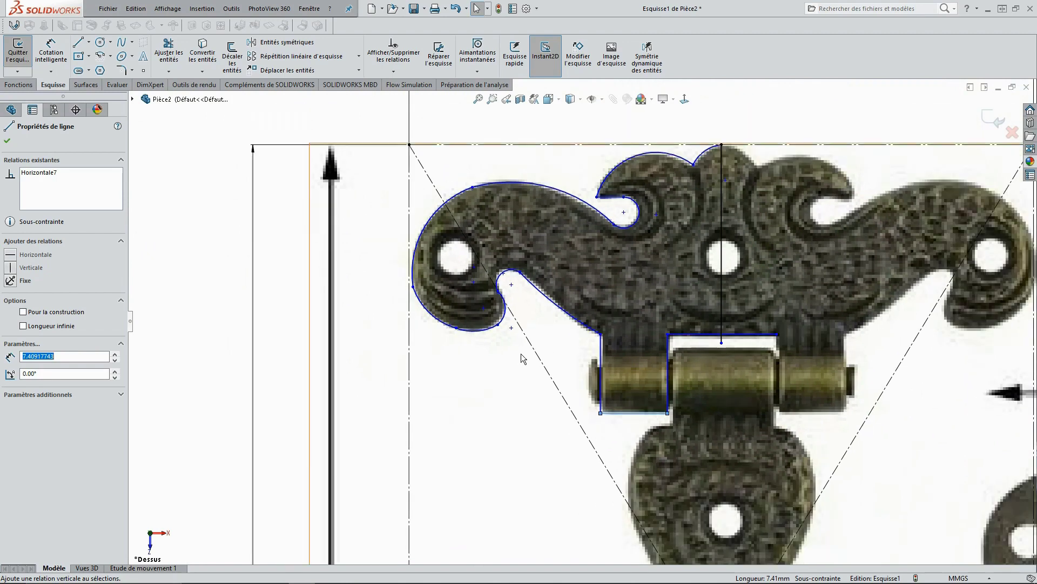
{"action": "right_click", "coordinate": [501, 403]}
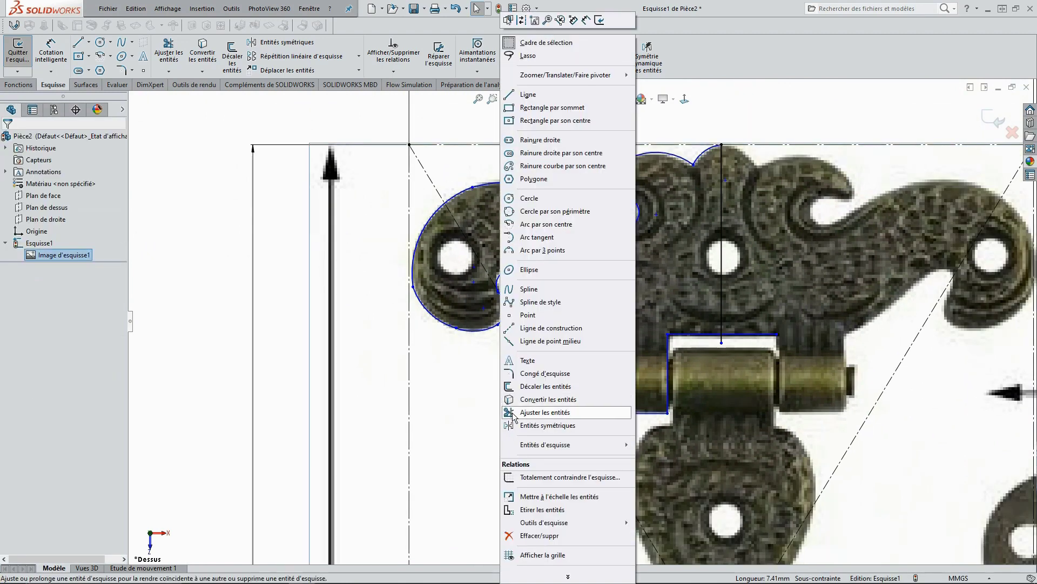
- Trim away the barrel edge overhanging past the centerline and close Ajuster
{"action": "left_click", "coordinate": [547, 413]}
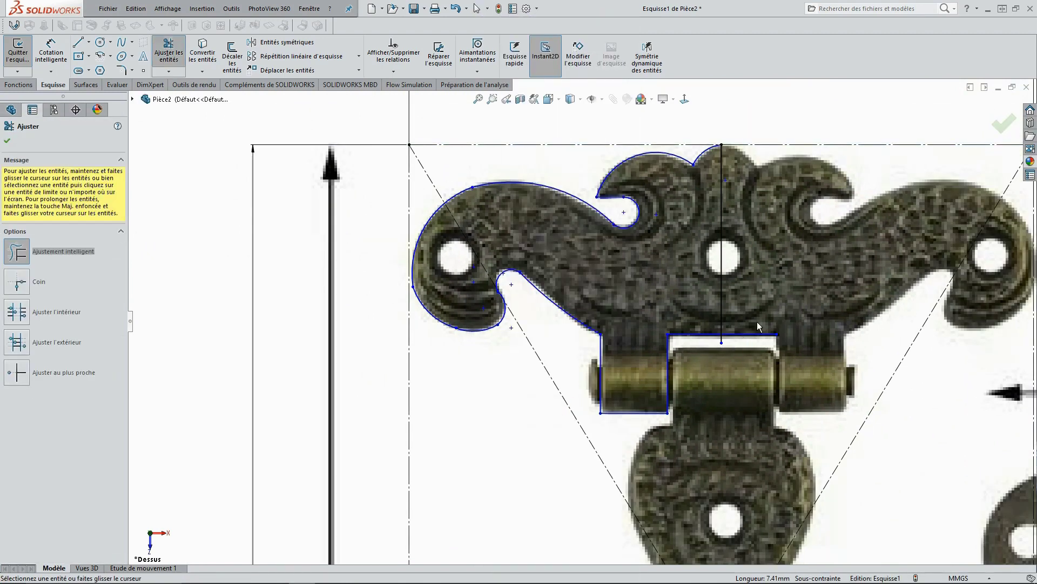
{"action": "scroll", "coordinate": [757, 322], "scroll_direction": "down", "scroll_amount": 5}
{"action": "left_click_drag", "start_coordinate": [572, 349], "coordinate": [505, 390]}
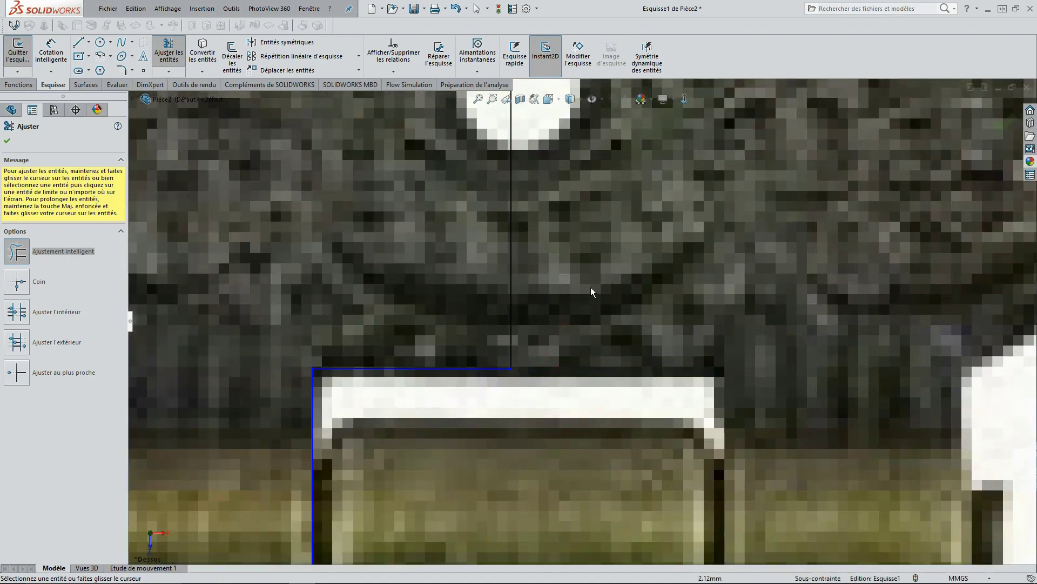
{"action": "scroll", "coordinate": [592, 281], "scroll_direction": "up", "scroll_amount": 4}
{"action": "scroll", "coordinate": [597, 238], "scroll_direction": "up", "scroll_amount": 2}
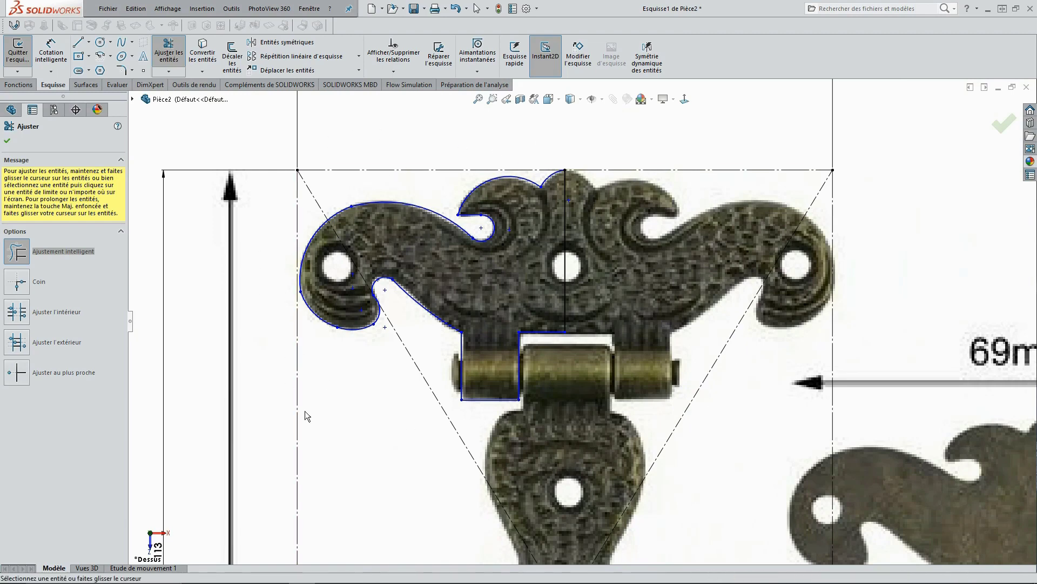
{"action": "left_click", "coordinate": [7, 142]}
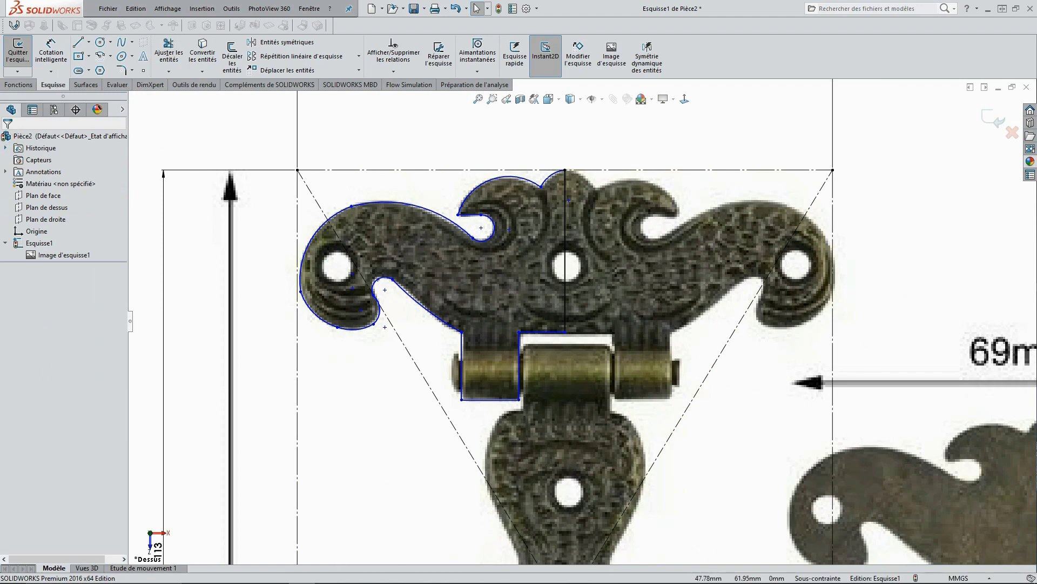
- Trace the middle knuckle's top edge from the centerline and down its left side with lines
{"action": "key", "text": "f"}
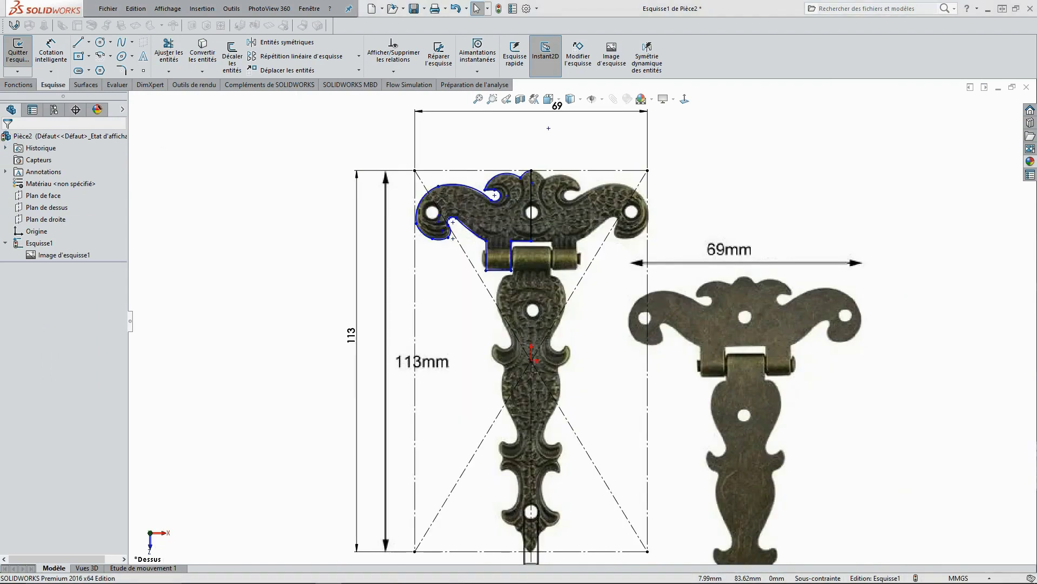
{"action": "scroll", "coordinate": [523, 342], "scroll_direction": "down", "scroll_amount": 2}
{"action": "scroll", "coordinate": [523, 342], "scroll_direction": "down", "scroll_amount": 2}
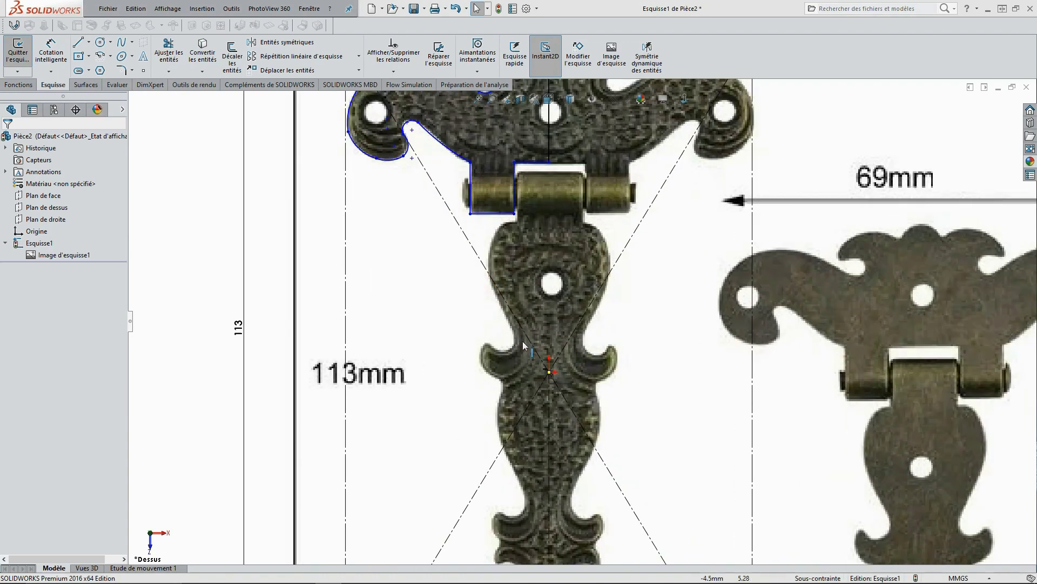
{"action": "scroll", "coordinate": [523, 341], "scroll_direction": "down", "scroll_amount": 2}
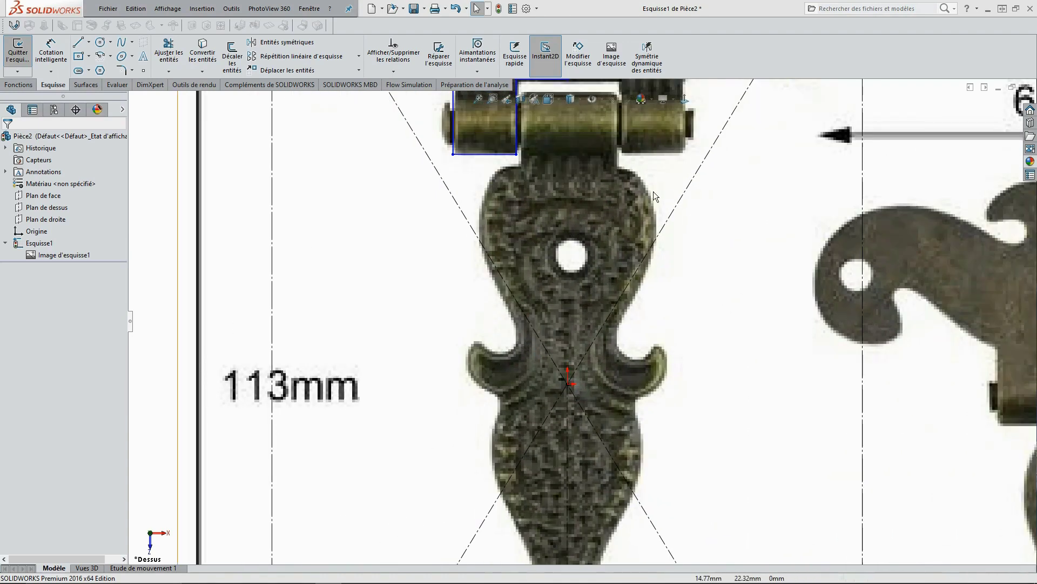
{"action": "scroll", "coordinate": [634, 179], "scroll_direction": "up", "scroll_amount": 1}
{"action": "scroll", "coordinate": [597, 164], "scroll_direction": "down", "scroll_amount": 1}
{"action": "scroll", "coordinate": [597, 164], "scroll_direction": "down", "scroll_amount": 1}
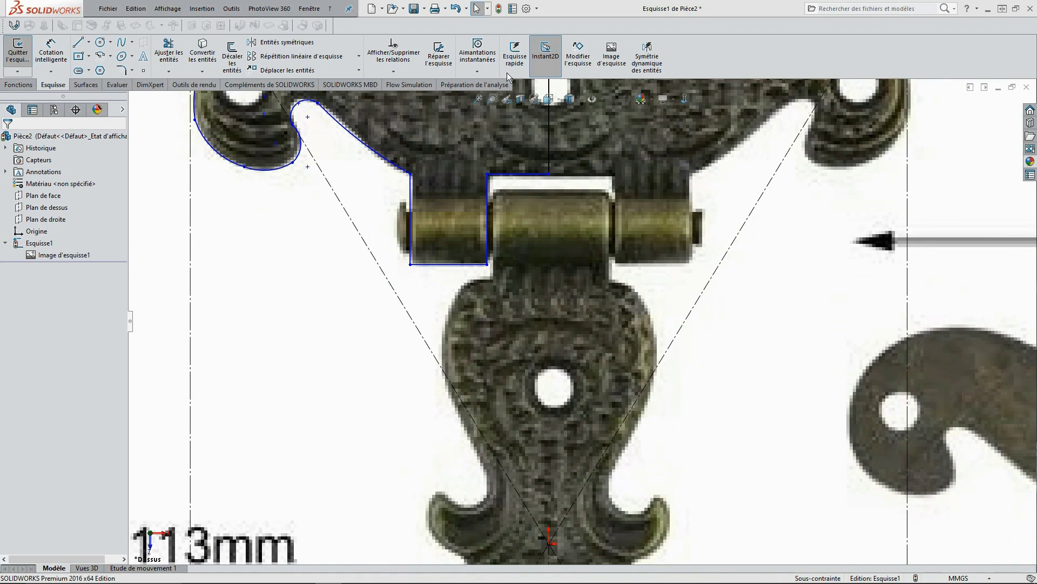
{"action": "left_click", "coordinate": [81, 44]}
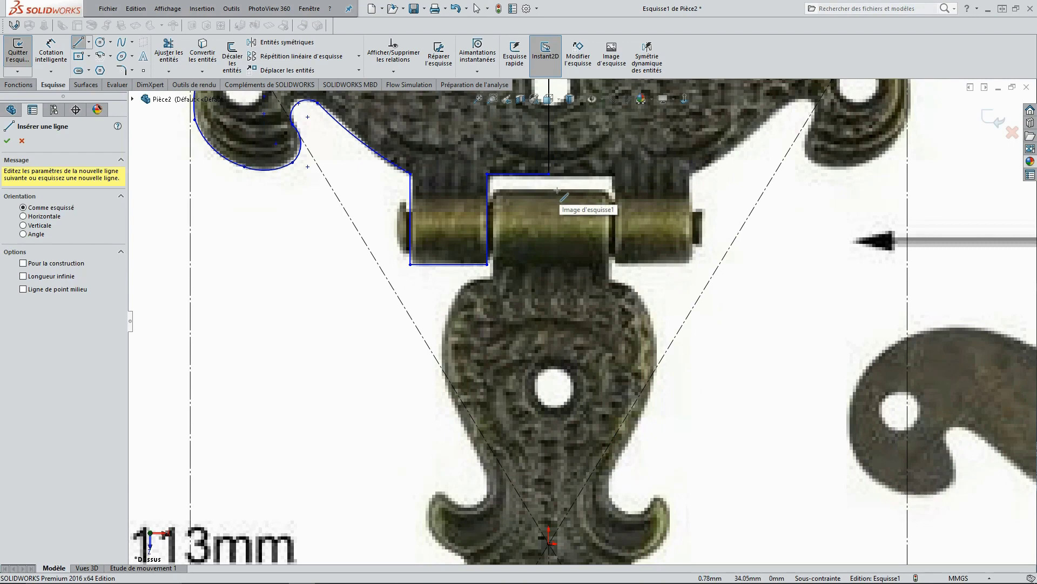
{"action": "left_click", "coordinate": [579, 189]}
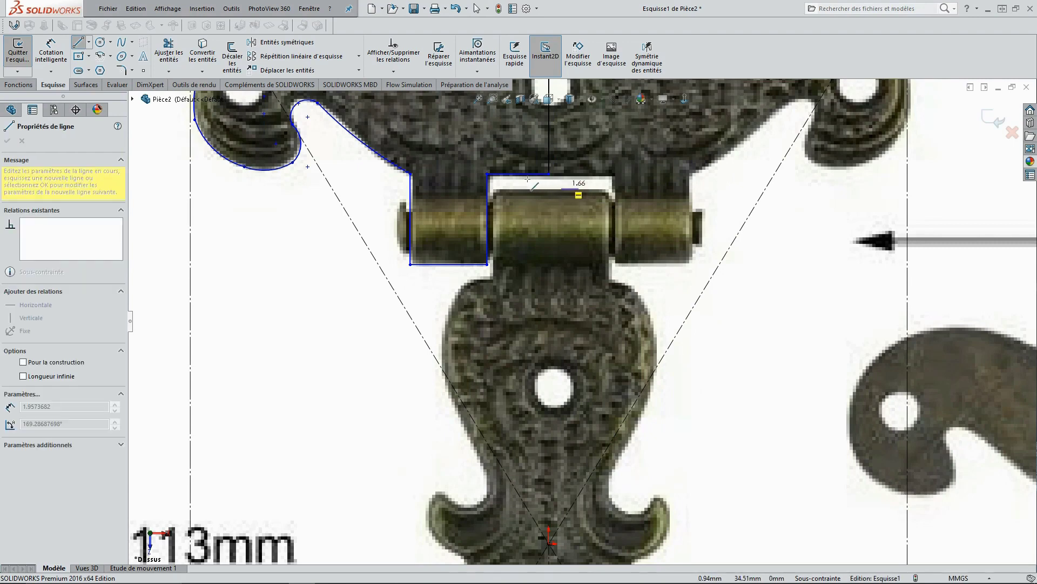
{"action": "left_click", "coordinate": [494, 188]}
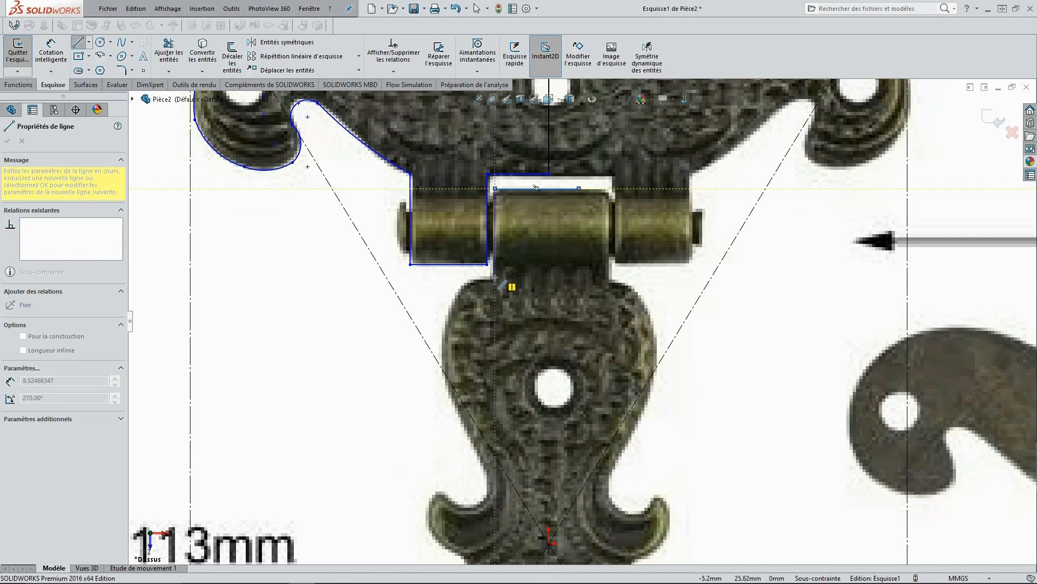
{"action": "left_click", "coordinate": [494, 276]}
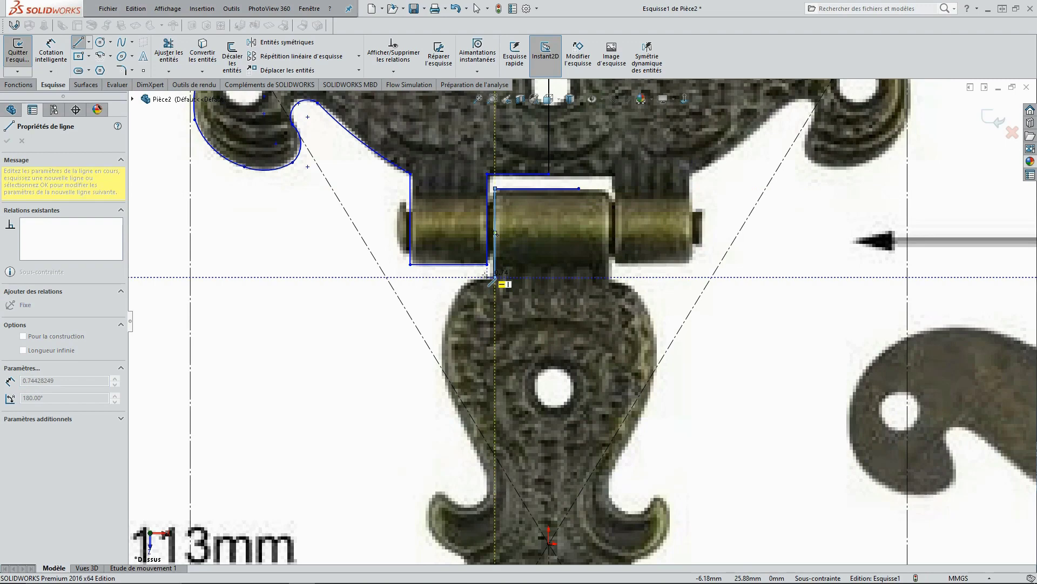
{"action": "key", "text": "Escape"}
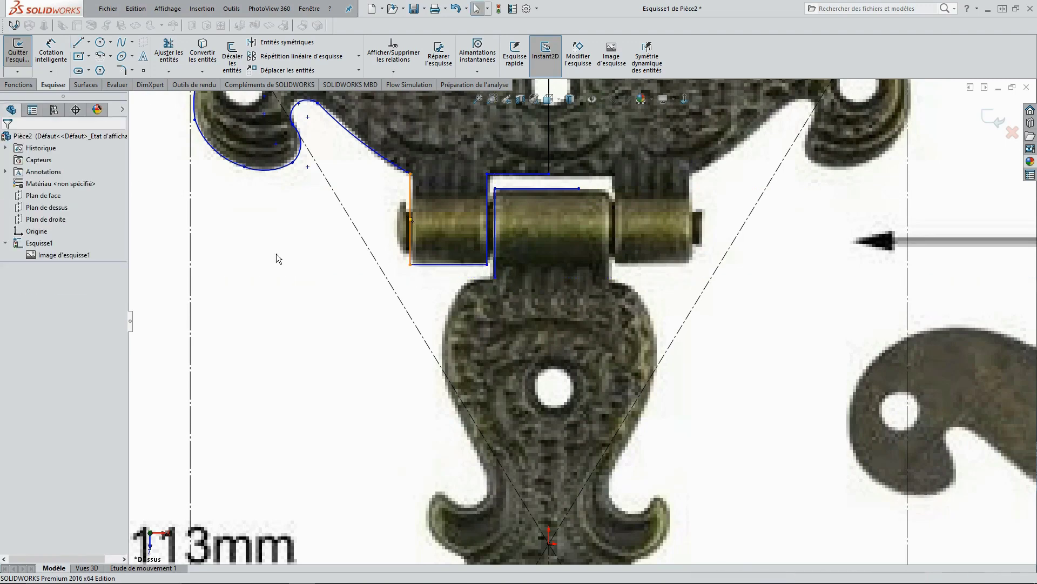
{"action": "right_click", "coordinate": [245, 273]}
- Draw a small circle in the lower-left curl, then nudge its centre slightly right onto the curl
{"action": "left_click", "coordinate": [271, 199]}
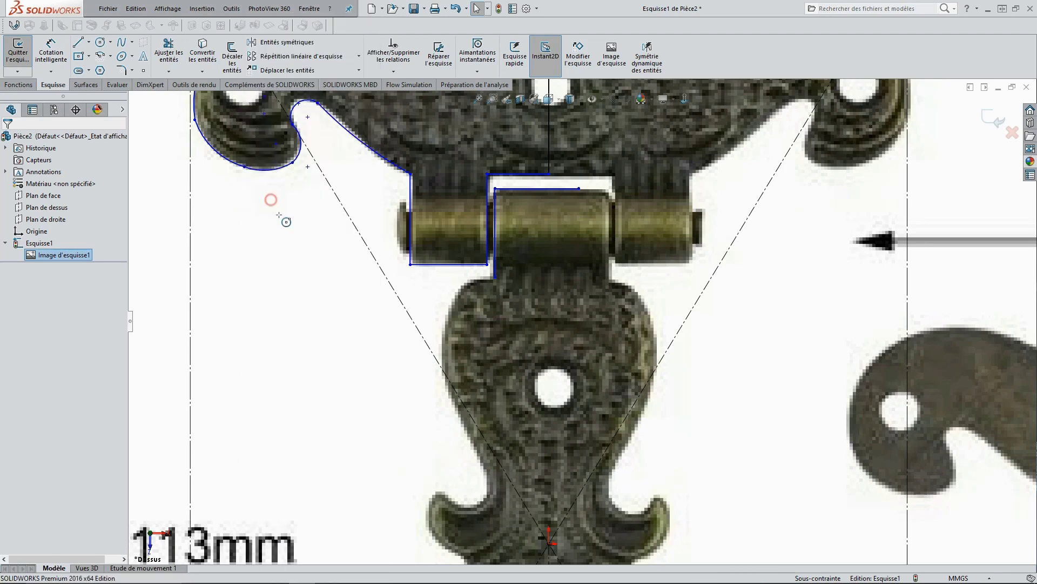
{"action": "left_click", "coordinate": [464, 484]}
{"action": "left_click", "coordinate": [485, 509]}
{"action": "key", "text": "Escape"}
{"action": "left_click", "coordinate": [465, 485]}
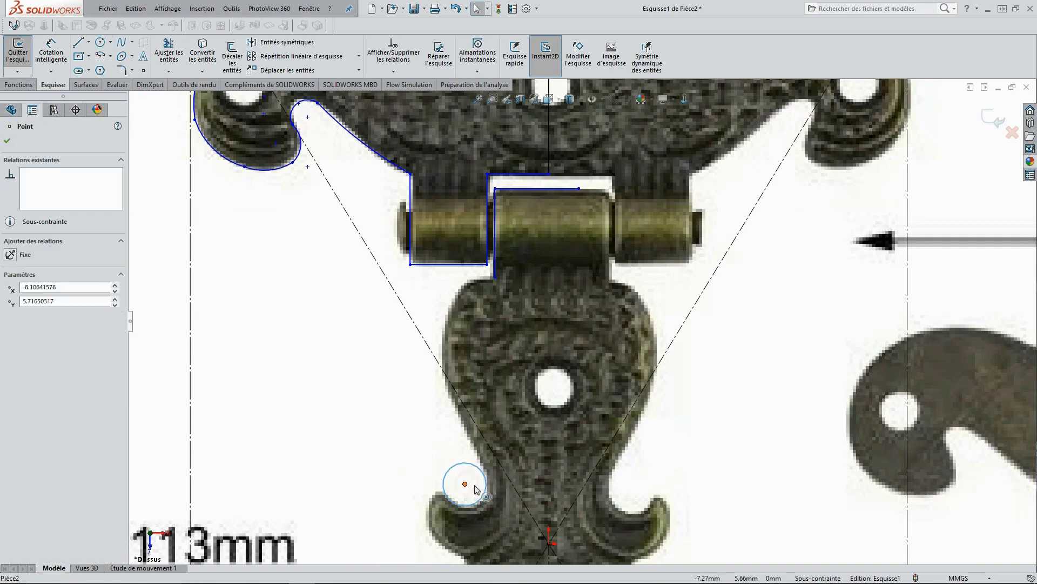
{"action": "left_click_drag", "start_coordinate": [464, 484], "coordinate": [468, 486]}
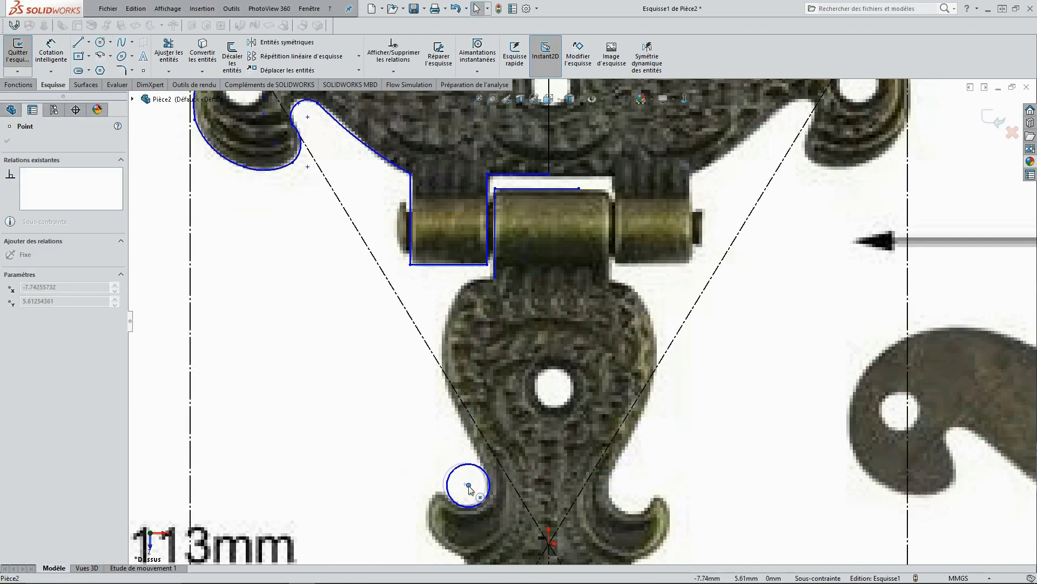
{"action": "left_click", "coordinate": [468, 485]}
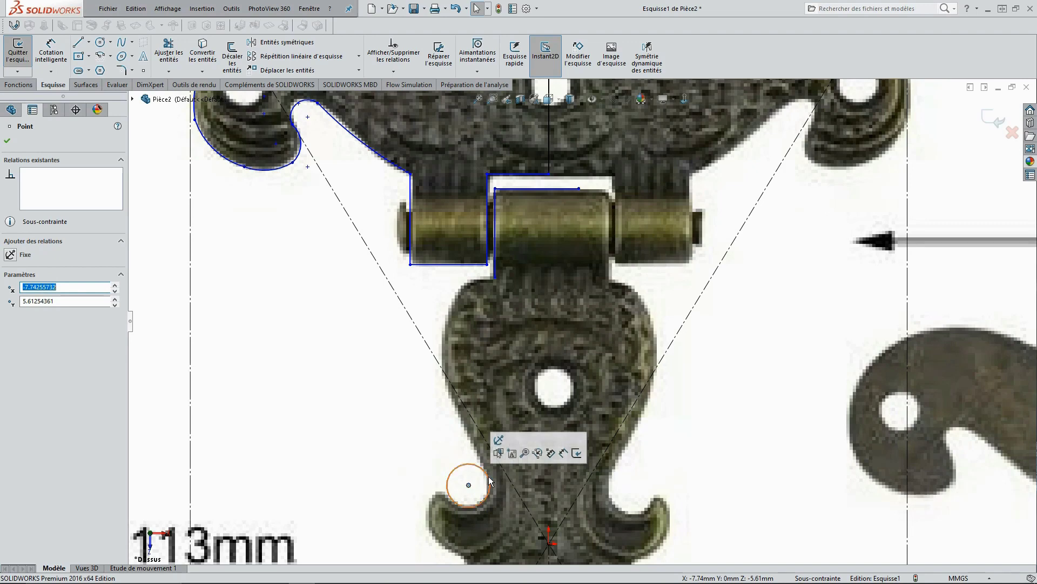
{"action": "left_click", "coordinate": [8, 142]}
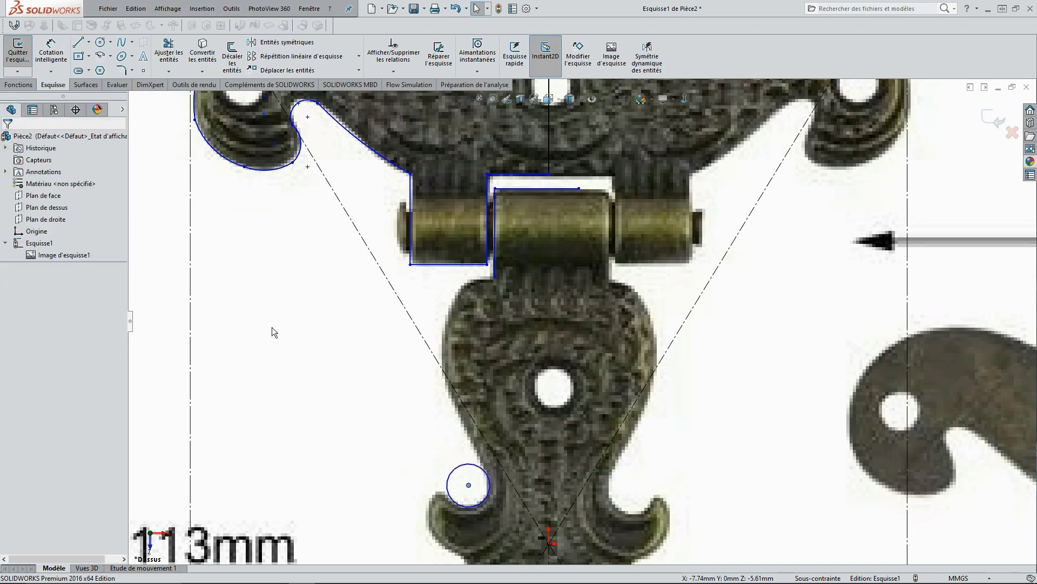
{"action": "right_click", "coordinate": [332, 362]}
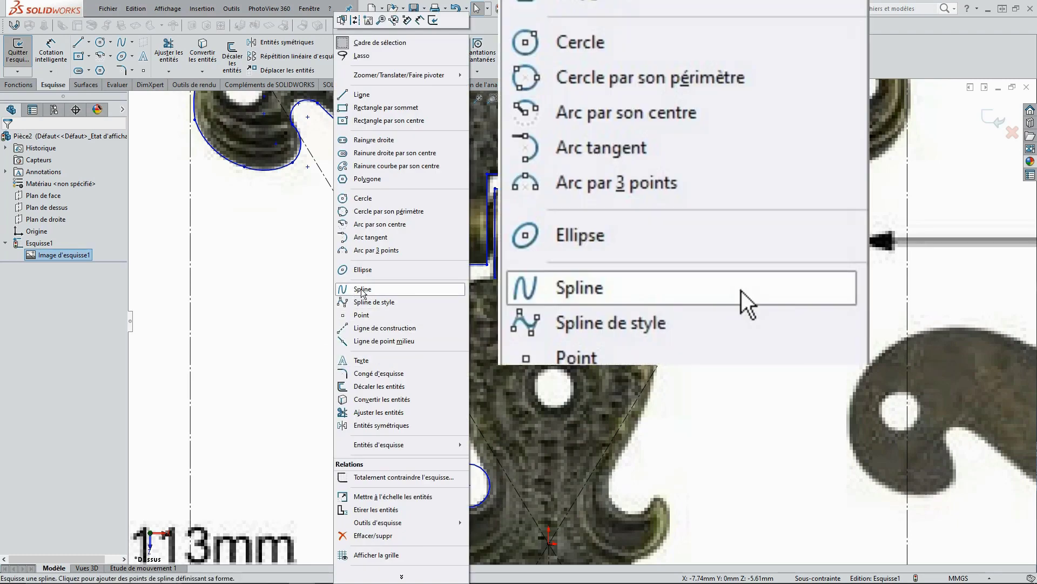
- Trace the lower leaf's left edge with a spline from the barrel's lower corner to the curl circle
{"action": "left_click", "coordinate": [361, 292]}
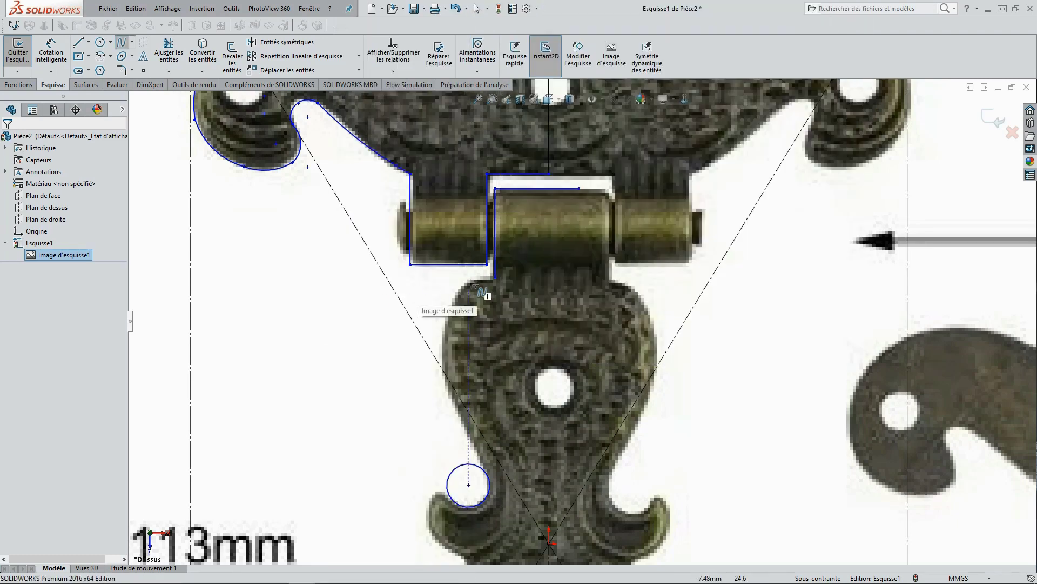
{"action": "left_click", "coordinate": [495, 277]}
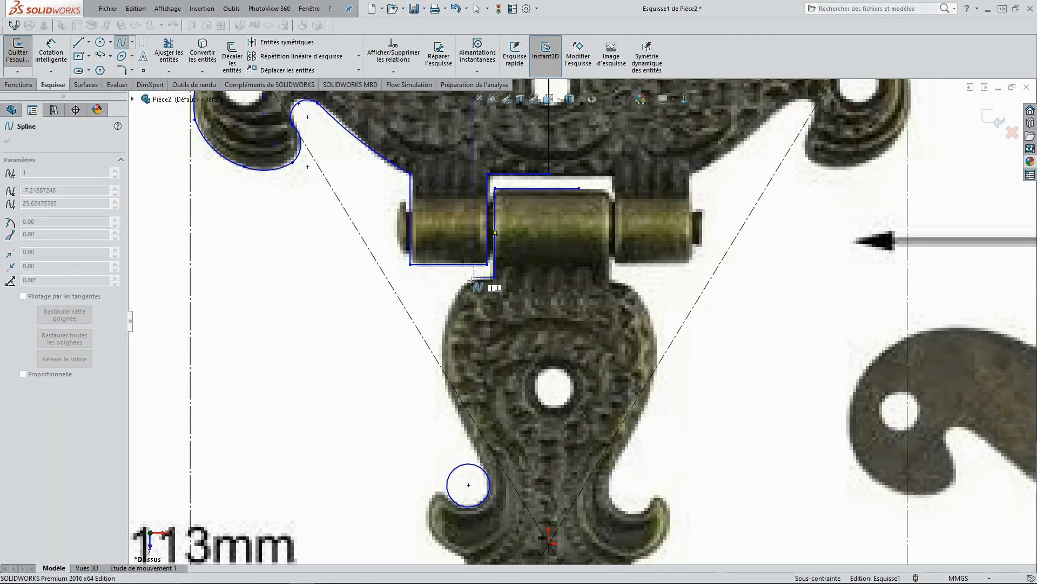
{"action": "scroll", "coordinate": [474, 281], "scroll_direction": "down", "scroll_amount": 2}
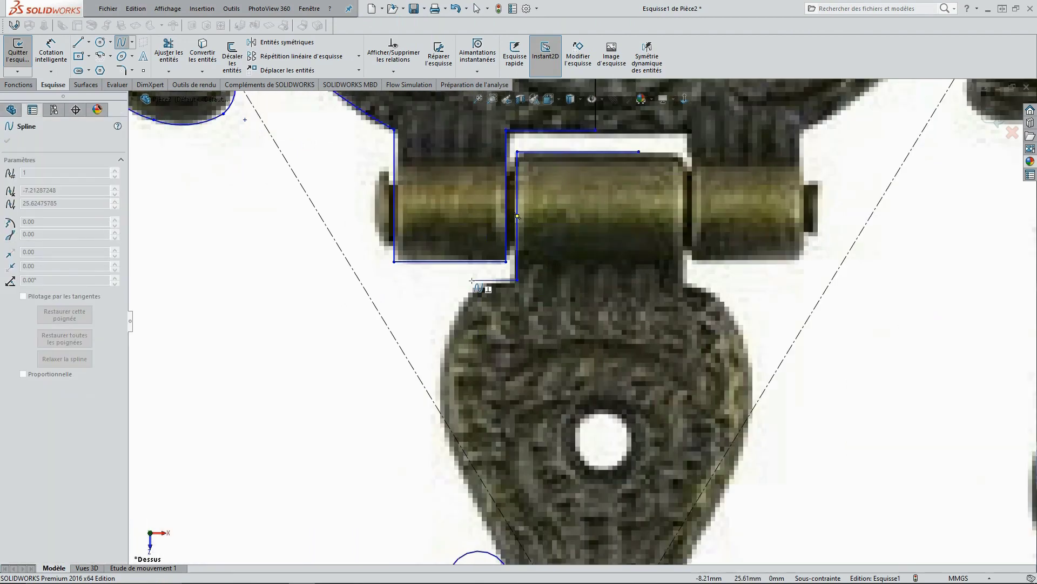
{"action": "left_click", "coordinate": [478, 284]}
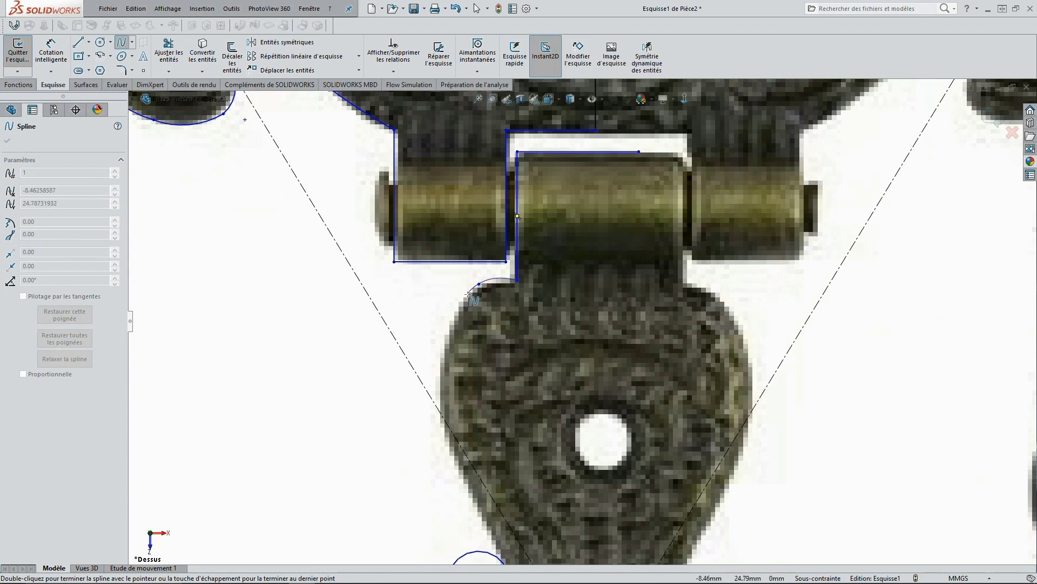
{"action": "left_click", "coordinate": [442, 357]}
{"action": "left_click", "coordinate": [448, 448]}
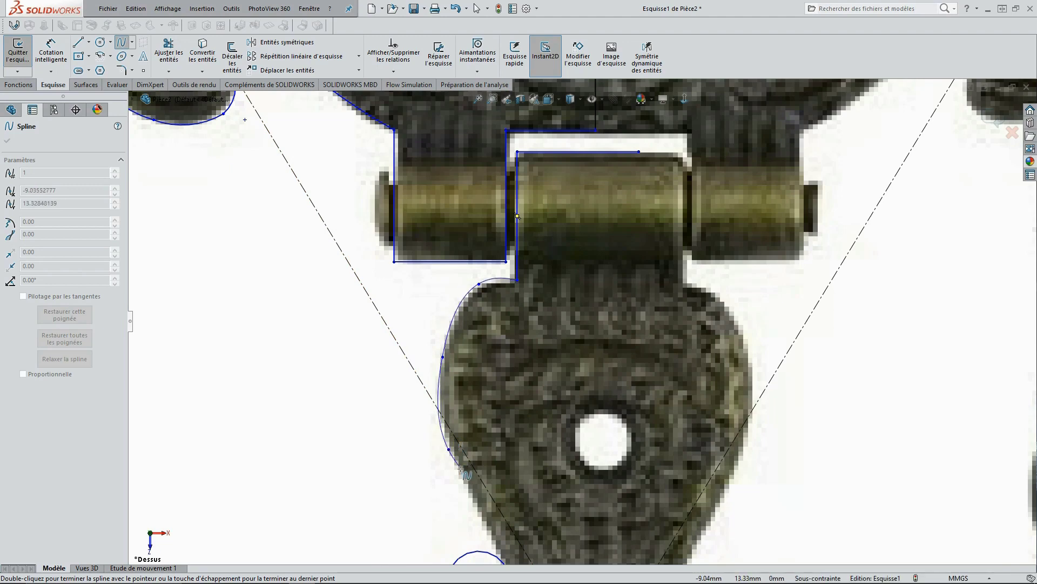
{"action": "left_click", "coordinate": [479, 510]}
{"action": "key", "text": "z"}
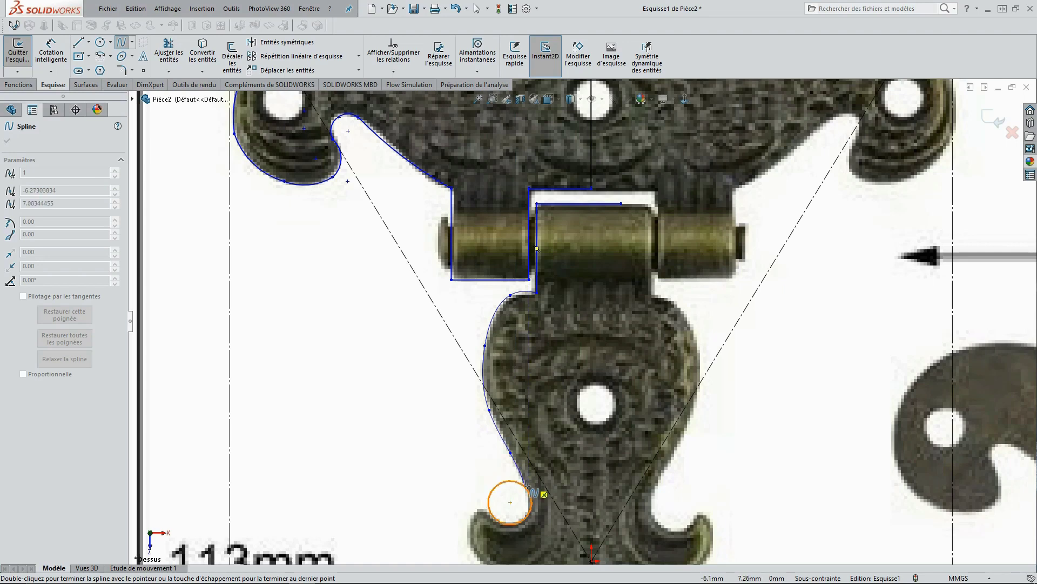
{"action": "left_click", "coordinate": [531, 489]}
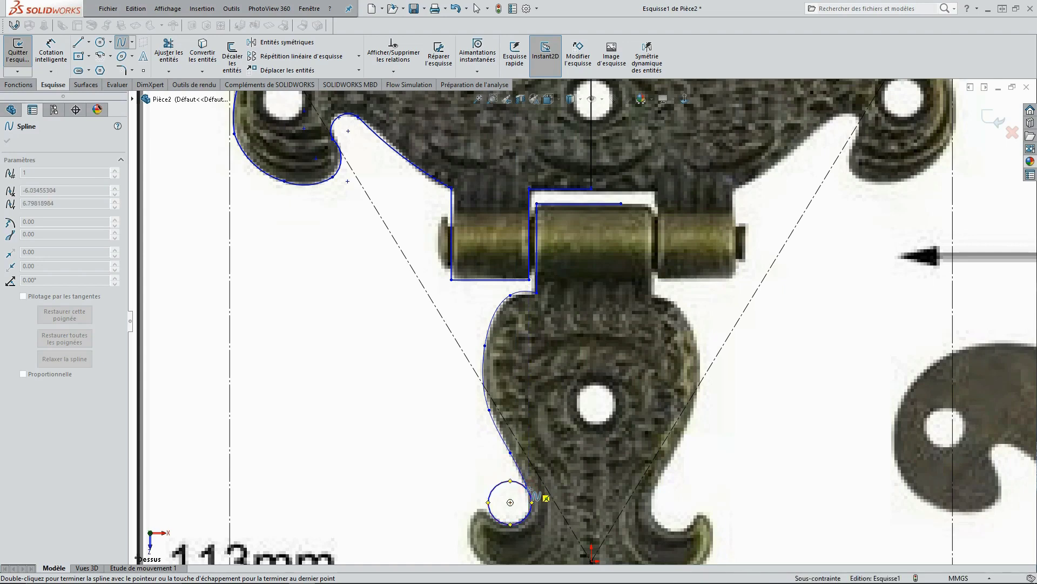
{"action": "key", "text": "Escape"}
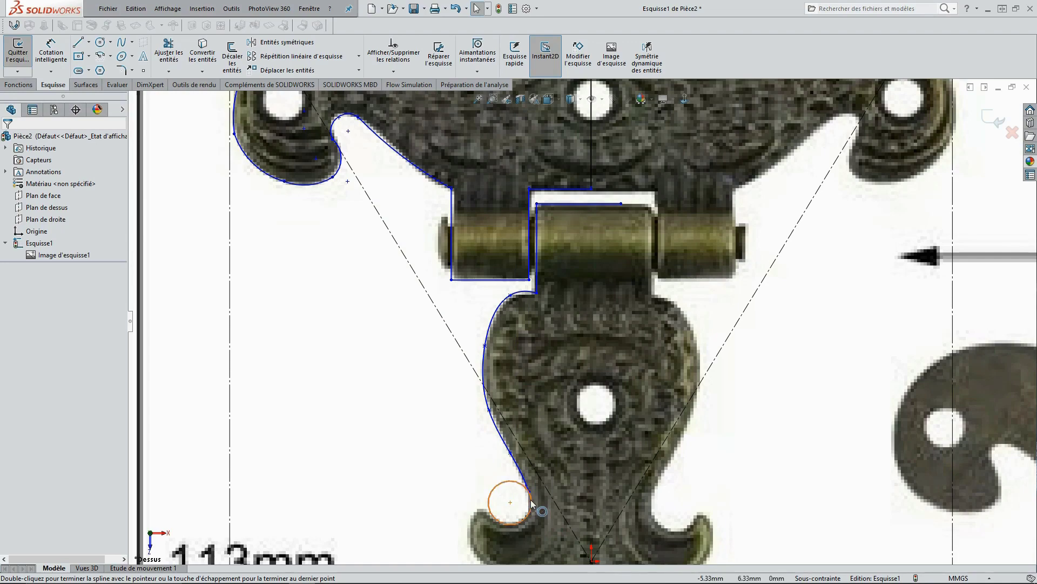
{"action": "scroll", "coordinate": [527, 504], "scroll_direction": "up", "scroll_amount": 1}
{"action": "scroll", "coordinate": [535, 489], "scroll_direction": "up", "scroll_amount": 2}
{"action": "scroll", "coordinate": [546, 427], "scroll_direction": "down", "scroll_amount": 2}
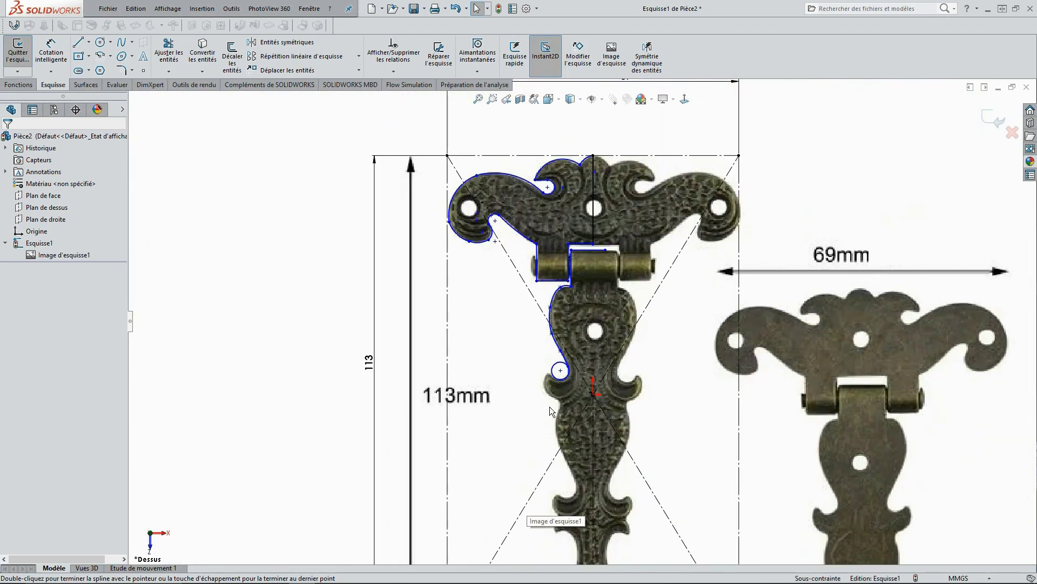
{"action": "scroll", "coordinate": [550, 397], "scroll_direction": "down", "scroll_amount": 2}
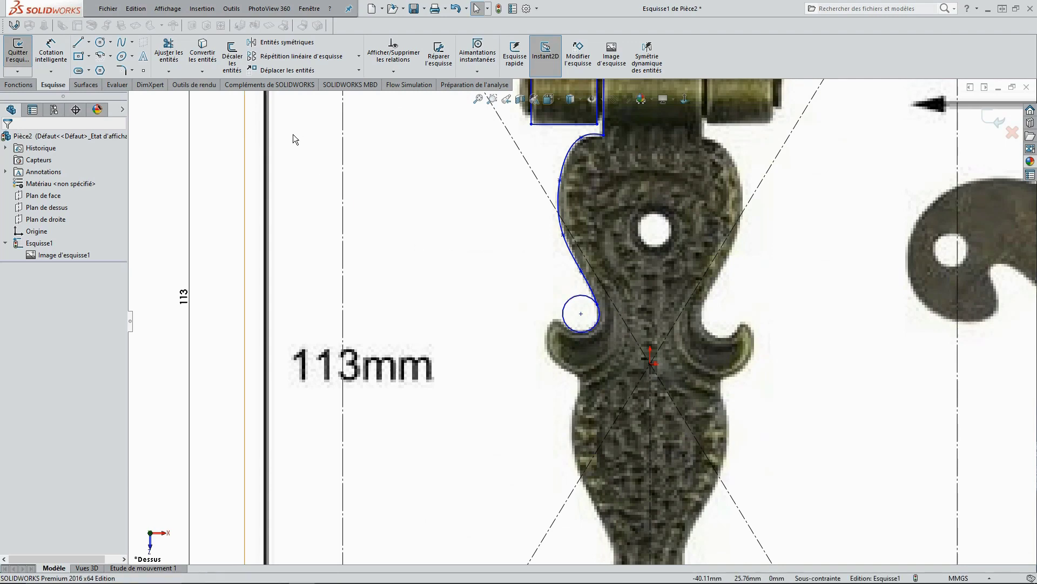
- Draw a short three-point arc from the small circle out to the curl tip
{"action": "right_click", "coordinate": [432, 216]}
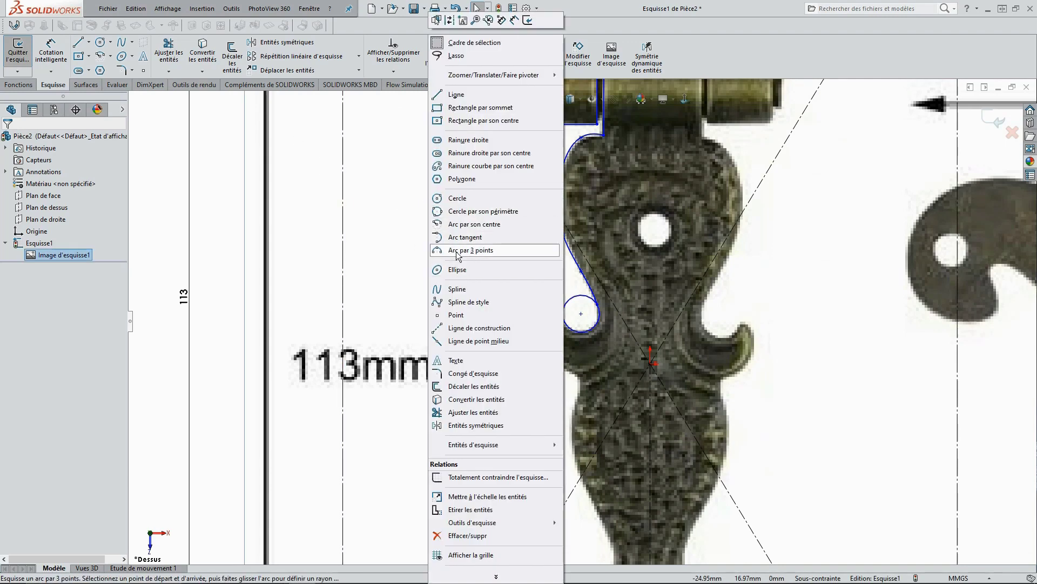
{"action": "left_click", "coordinate": [469, 250]}
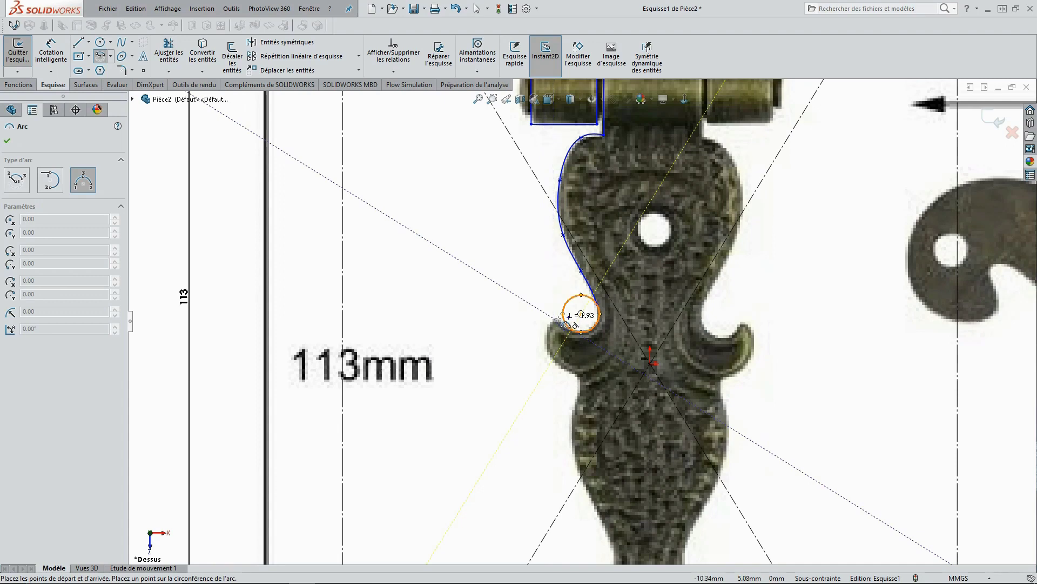
{"action": "left_click", "coordinate": [564, 324]}
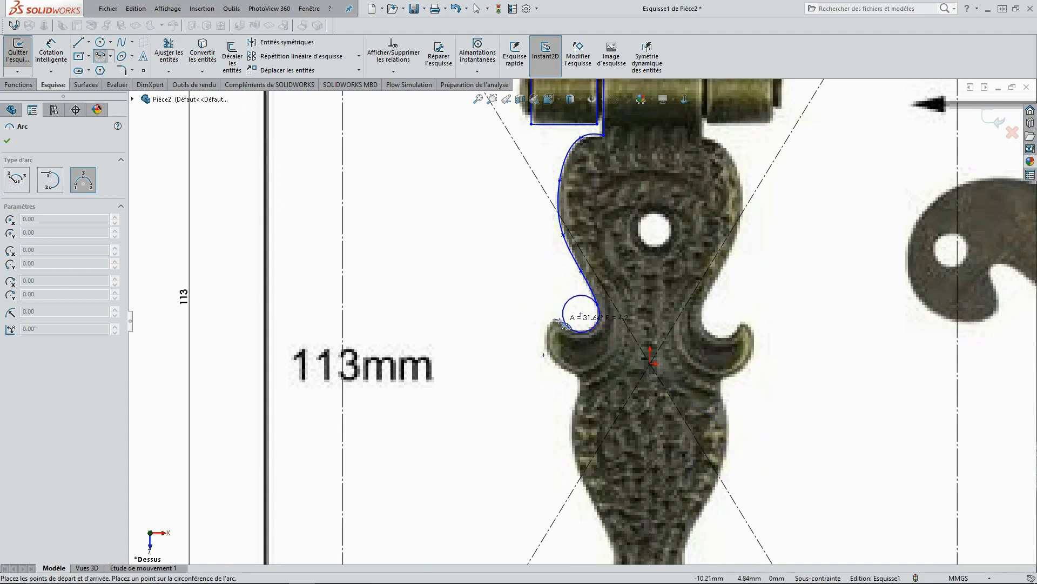
{"action": "left_click", "coordinate": [562, 323]}
{"action": "key", "text": "Escape"}
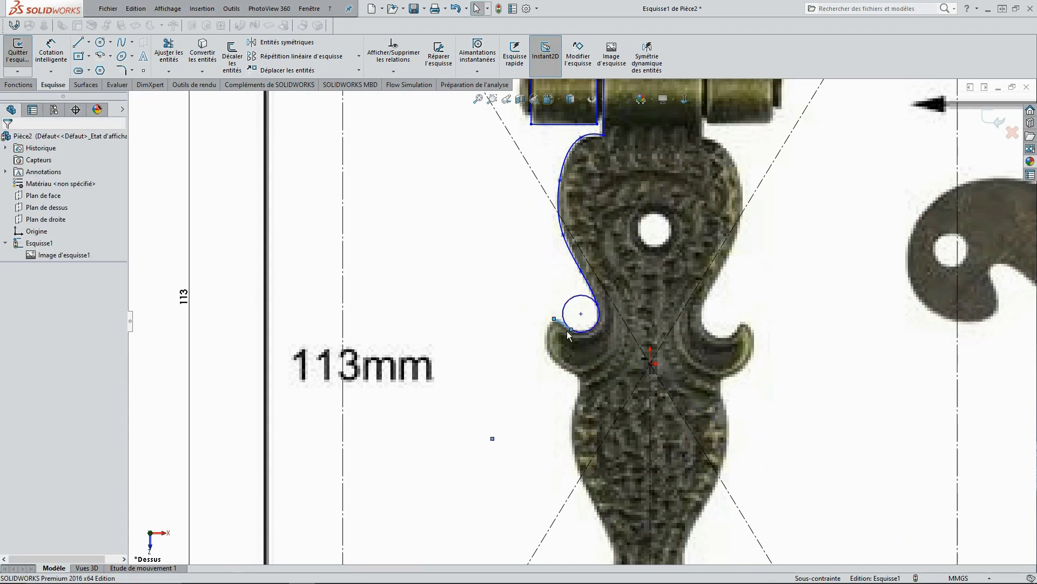
{"action": "scroll", "coordinate": [569, 329], "scroll_direction": "down", "scroll_amount": 4}
{"action": "scroll", "coordinate": [568, 330], "scroll_direction": "down", "scroll_amount": 1}
{"action": "scroll", "coordinate": [568, 329], "scroll_direction": "down", "scroll_amount": 3}
{"action": "scroll", "coordinate": [583, 327], "scroll_direction": "down", "scroll_amount": 2}
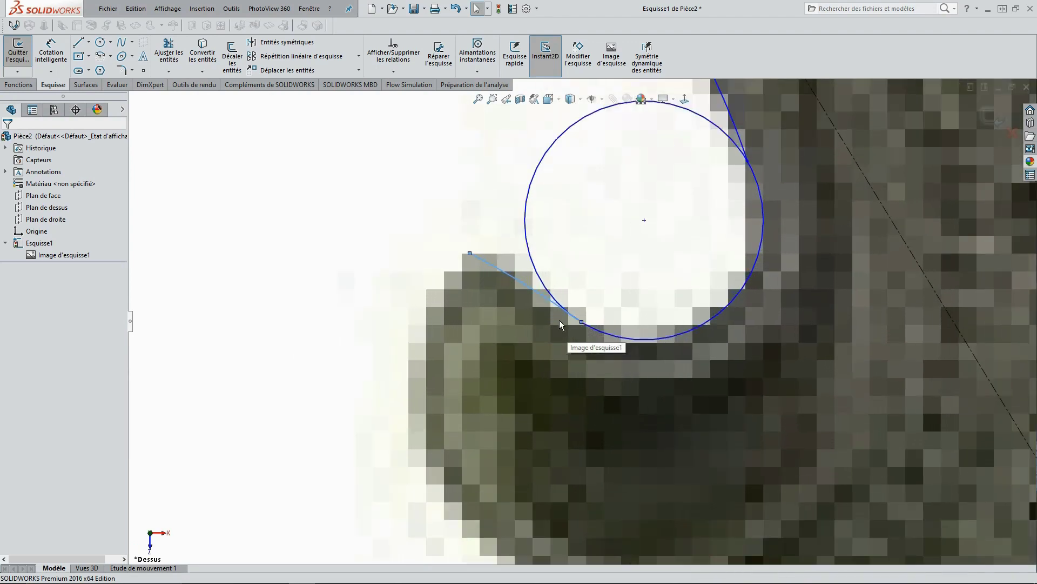
- Drag the new arc to bend it more closely along the curl
{"action": "left_click_drag", "start_coordinate": [526, 283], "coordinate": [528, 276]}
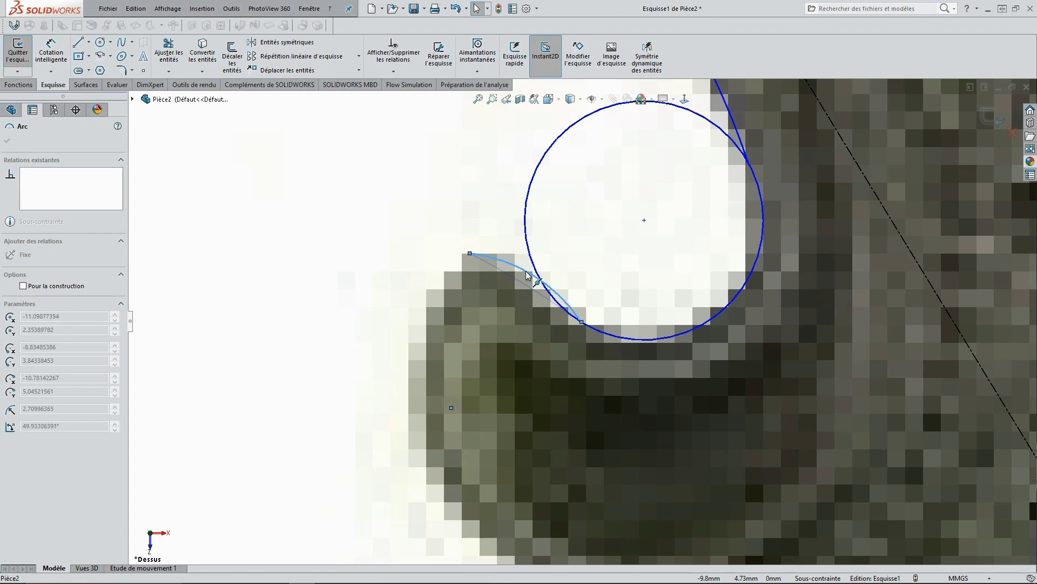
{"action": "left_click_drag", "start_coordinate": [527, 276], "coordinate": [528, 277]}
{"action": "scroll", "coordinate": [581, 321], "scroll_direction": "up", "scroll_amount": 4}
{"action": "scroll", "coordinate": [581, 321], "scroll_direction": "up", "scroll_amount": 3}
{"action": "scroll", "coordinate": [581, 321], "scroll_direction": "up", "scroll_amount": 2}
{"action": "scroll", "coordinate": [578, 378], "scroll_direction": "up", "scroll_amount": 3}
{"action": "right_click", "coordinate": [539, 292]}
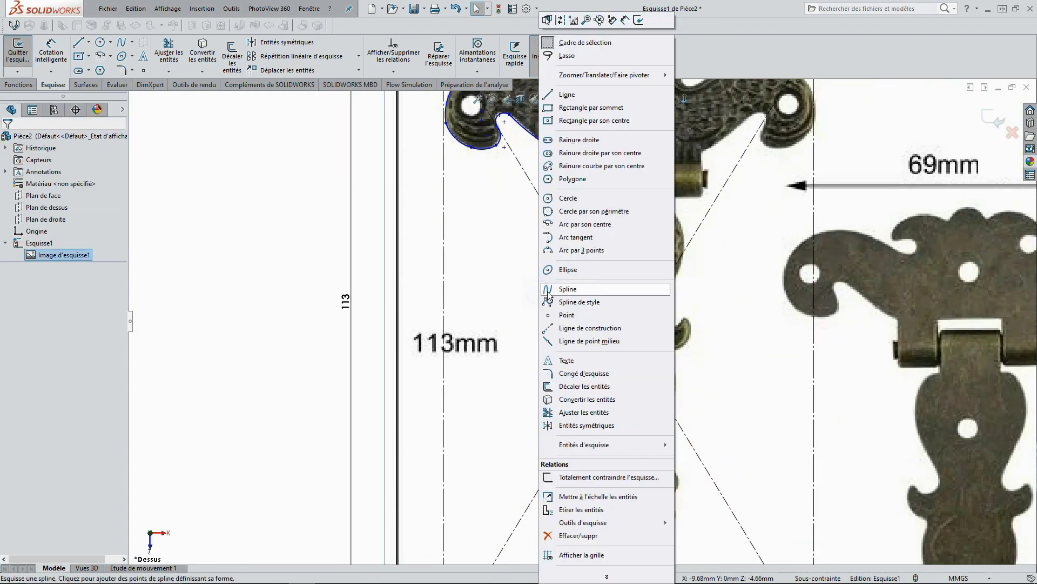
- Draw a second three-point arc from the first arc's end down the curl's underside
{"action": "left_click", "coordinate": [581, 250]}
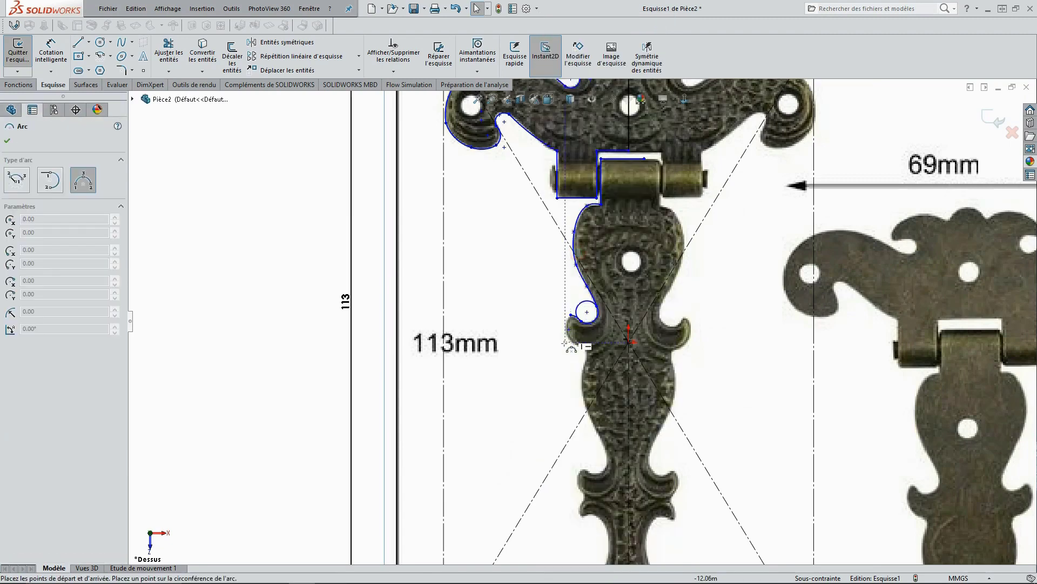
{"action": "scroll", "coordinate": [579, 319], "scroll_direction": "down", "scroll_amount": 5}
{"action": "left_click", "coordinate": [582, 287]}
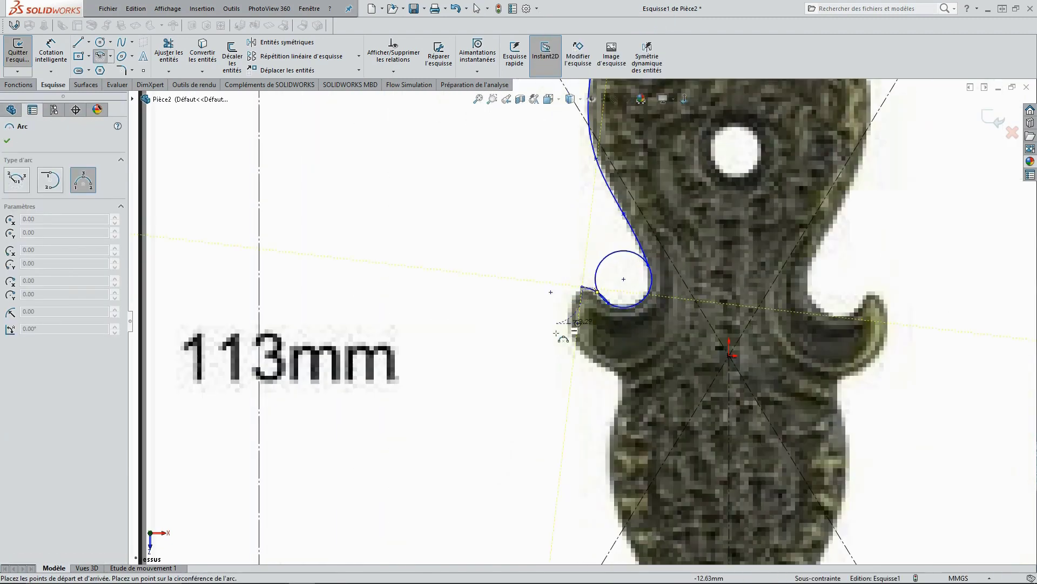
{"action": "left_click", "coordinate": [621, 377]}
{"action": "left_click", "coordinate": [585, 349]}
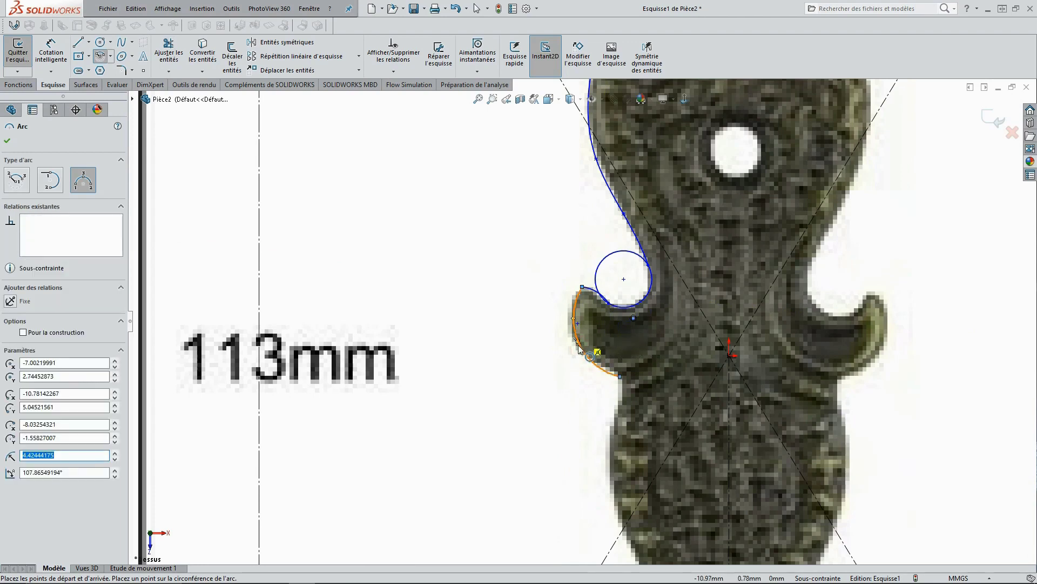
{"action": "key", "text": "Escape"}
{"action": "scroll", "coordinate": [589, 270], "scroll_direction": "up", "scroll_amount": 4}
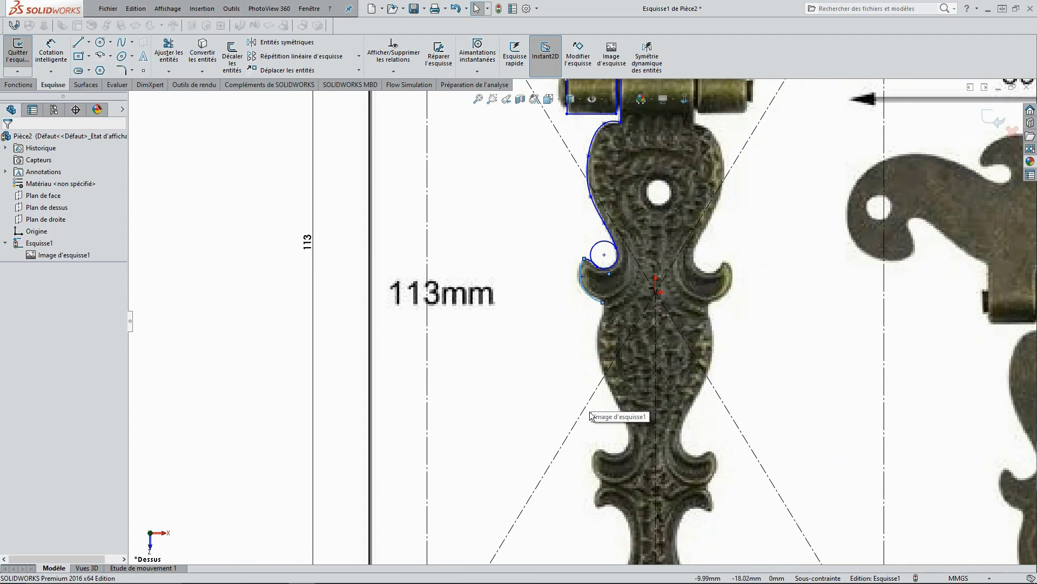
{"action": "scroll", "coordinate": [591, 415], "scroll_direction": "up", "scroll_amount": 5}
{"action": "scroll", "coordinate": [580, 379], "scroll_direction": "down", "scroll_amount": 4}
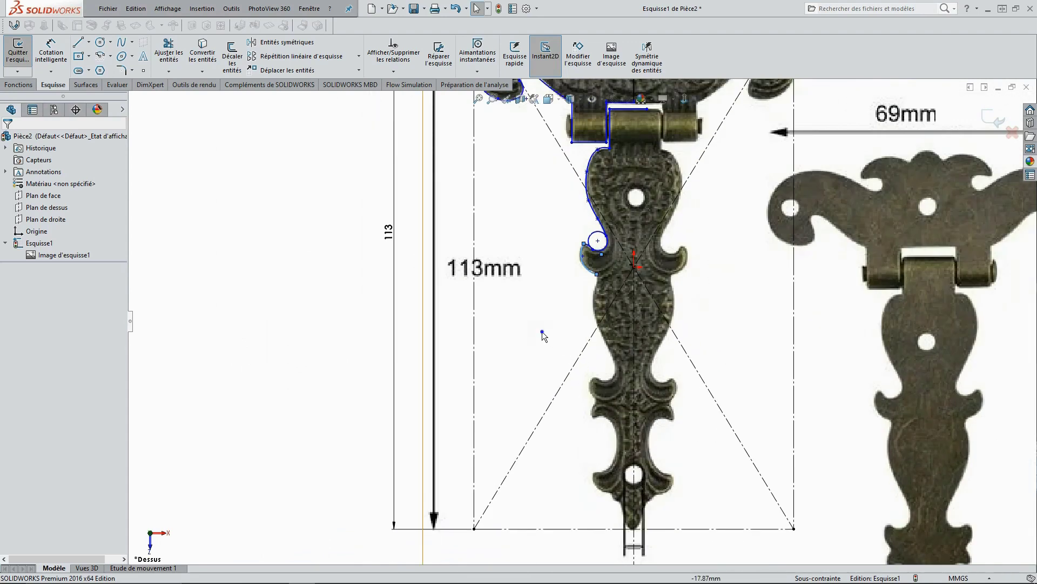
- Draw a circle of about 2.22 mm radius in the lower notch of the left edge
{"action": "right_click", "coordinate": [542, 332]}
{"action": "left_click", "coordinate": [567, 196]}
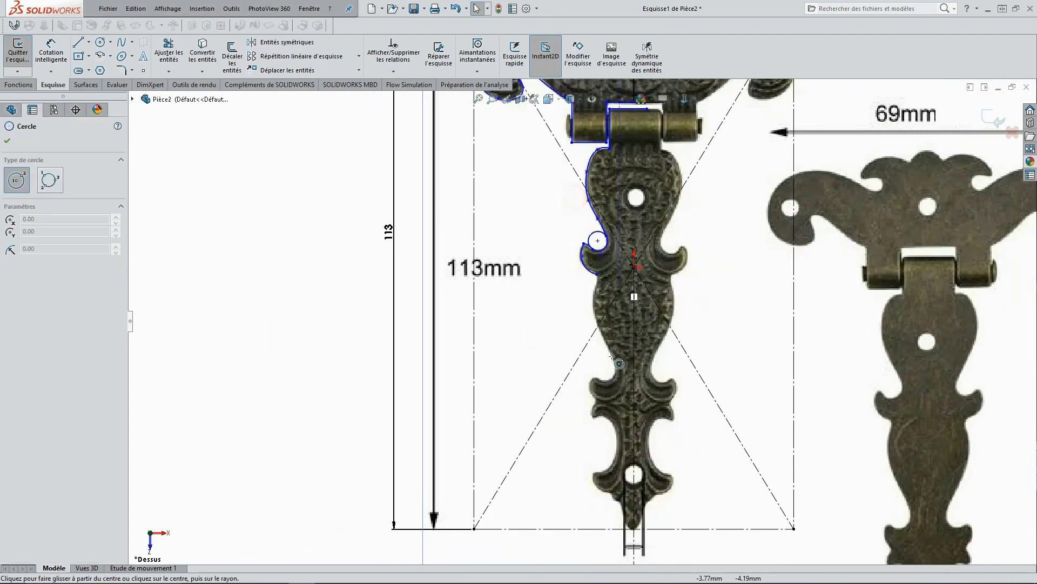
{"action": "scroll", "coordinate": [608, 359], "scroll_direction": "down", "scroll_amount": 3}
{"action": "scroll", "coordinate": [603, 359], "scroll_direction": "down", "scroll_amount": 2}
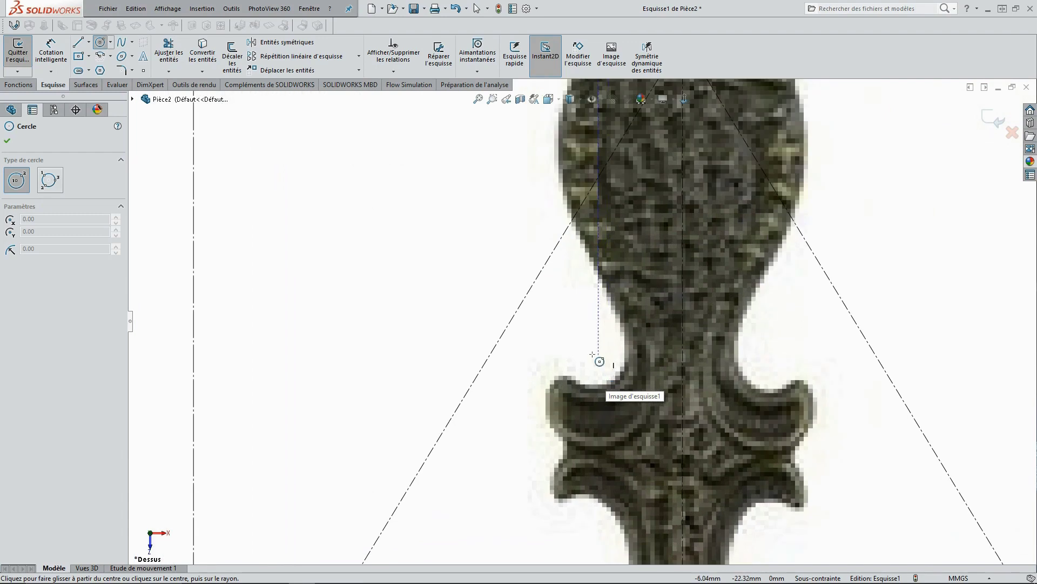
{"action": "left_click", "coordinate": [594, 353]}
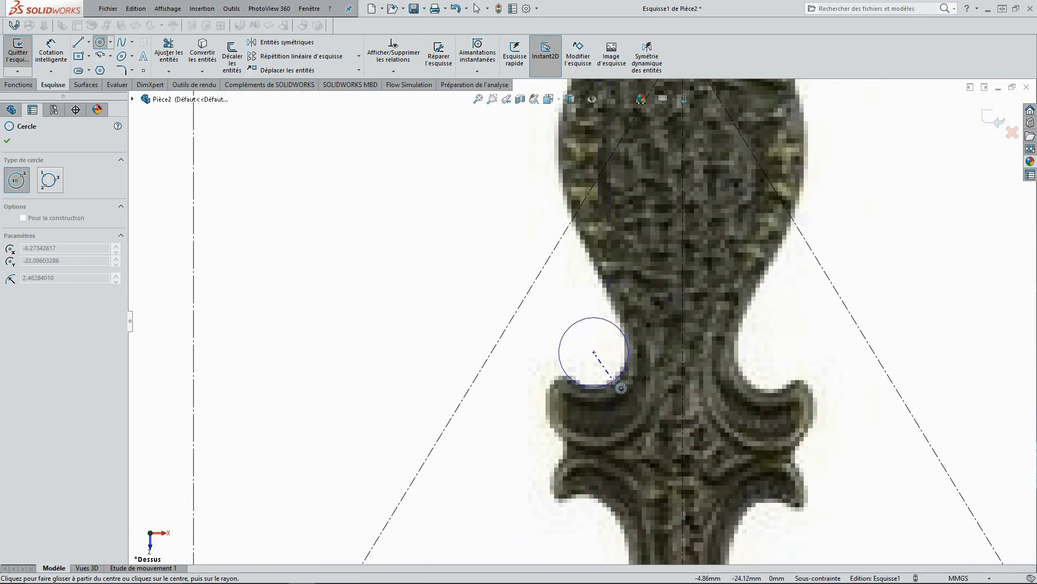
{"action": "left_click", "coordinate": [619, 387]}
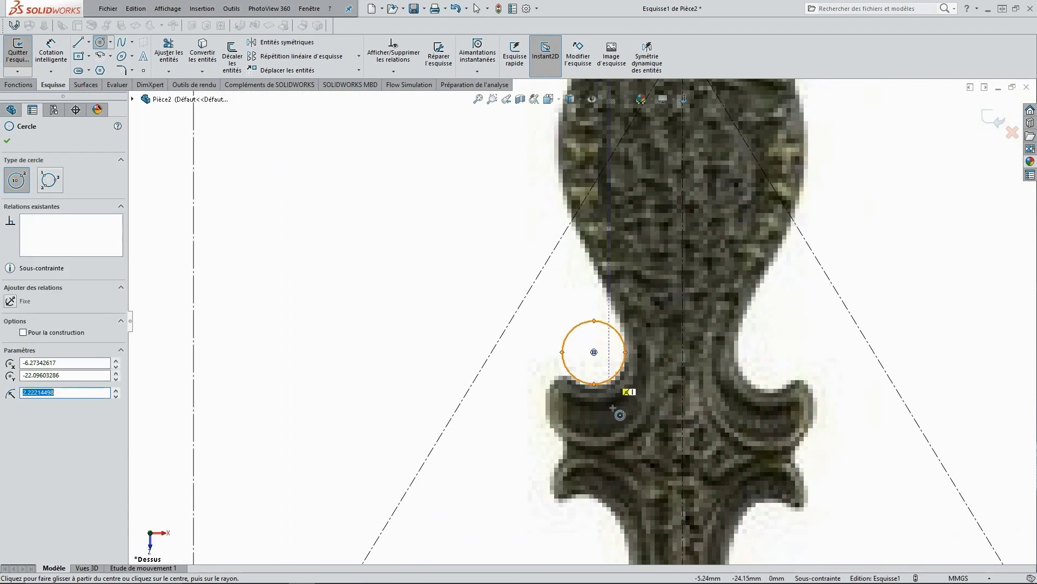
{"action": "scroll", "coordinate": [593, 348], "scroll_direction": "up", "scroll_amount": 2}
{"action": "scroll", "coordinate": [593, 349], "scroll_direction": "up", "scroll_amount": 1}
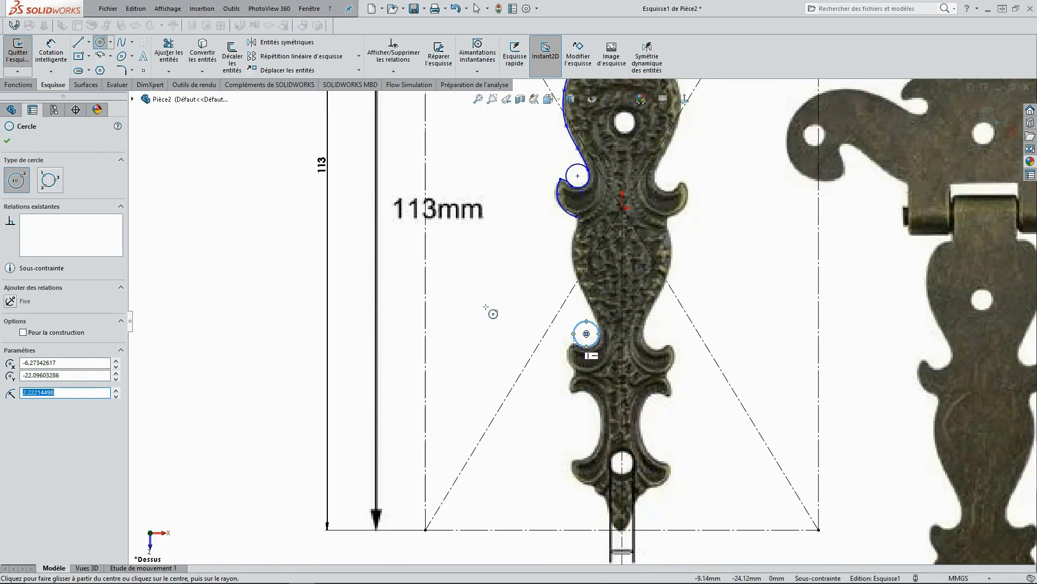
{"action": "left_click", "coordinate": [7, 142]}
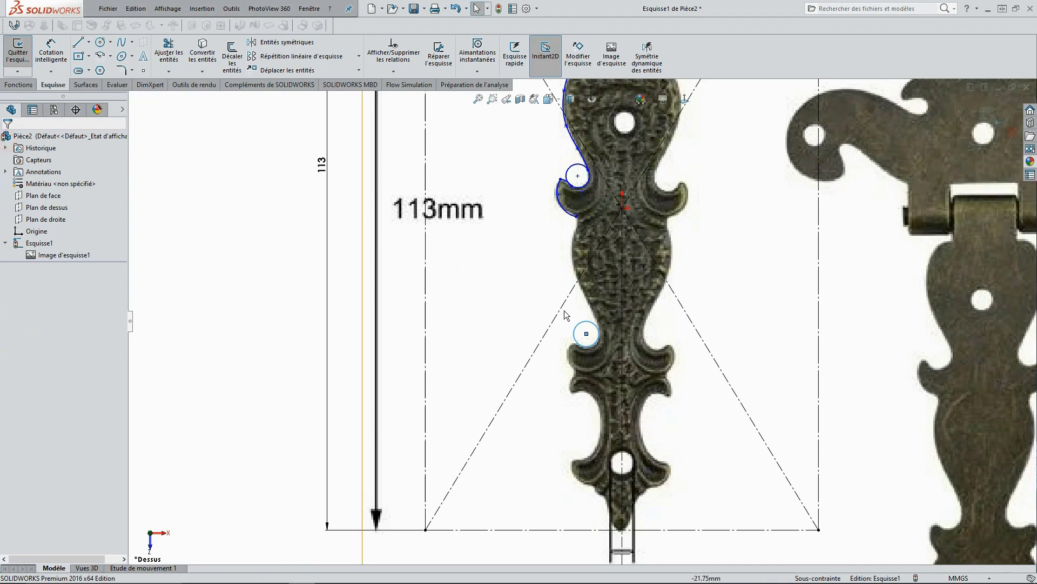
- Trace the leaf's left edge with a spline from the curl arc's end to the 2.22 mm circle
{"action": "right_click", "coordinate": [532, 254]}
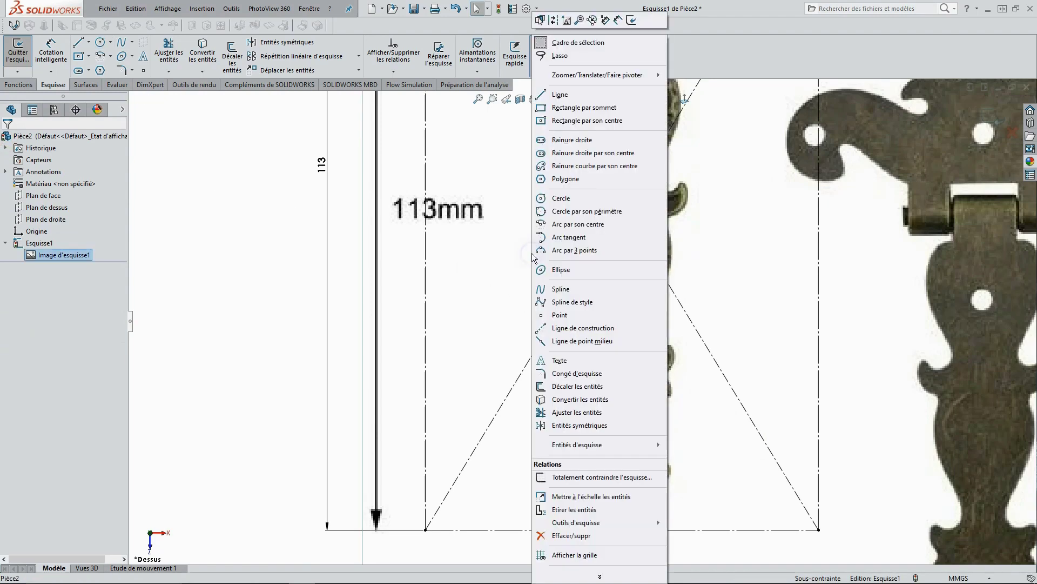
{"action": "left_click", "coordinate": [562, 290]}
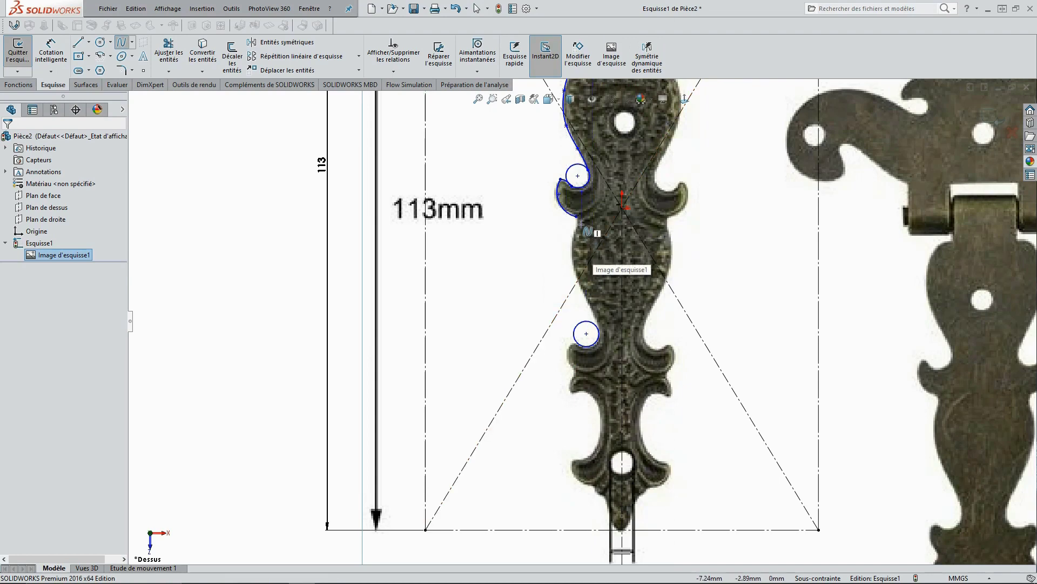
{"action": "scroll", "coordinate": [579, 222], "scroll_direction": "down", "scroll_amount": 1}
{"action": "scroll", "coordinate": [576, 223], "scroll_direction": "down", "scroll_amount": 1}
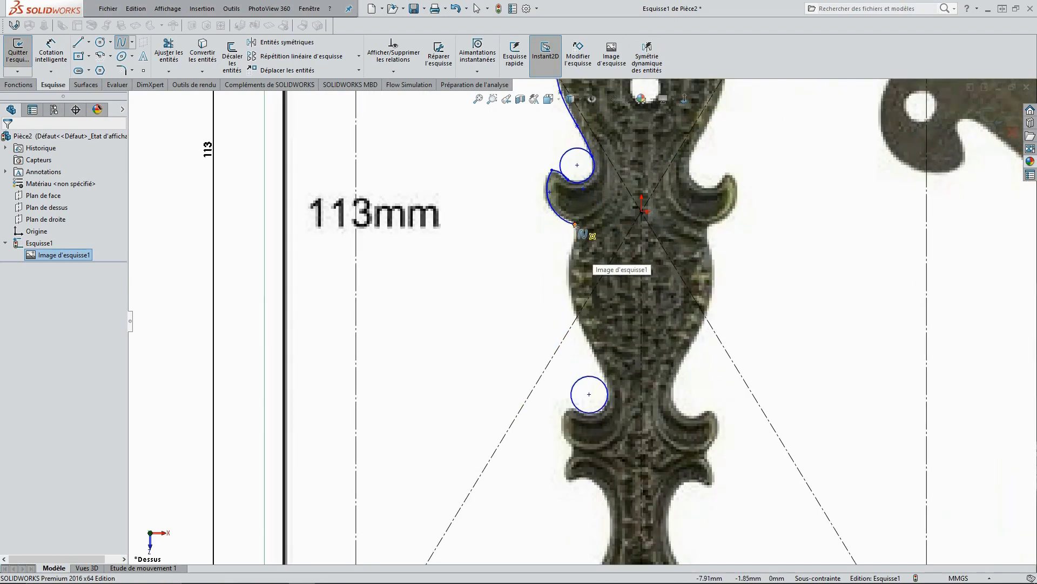
{"action": "left_click", "coordinate": [575, 225]}
{"action": "left_click", "coordinate": [572, 246]}
{"action": "left_click", "coordinate": [568, 290]}
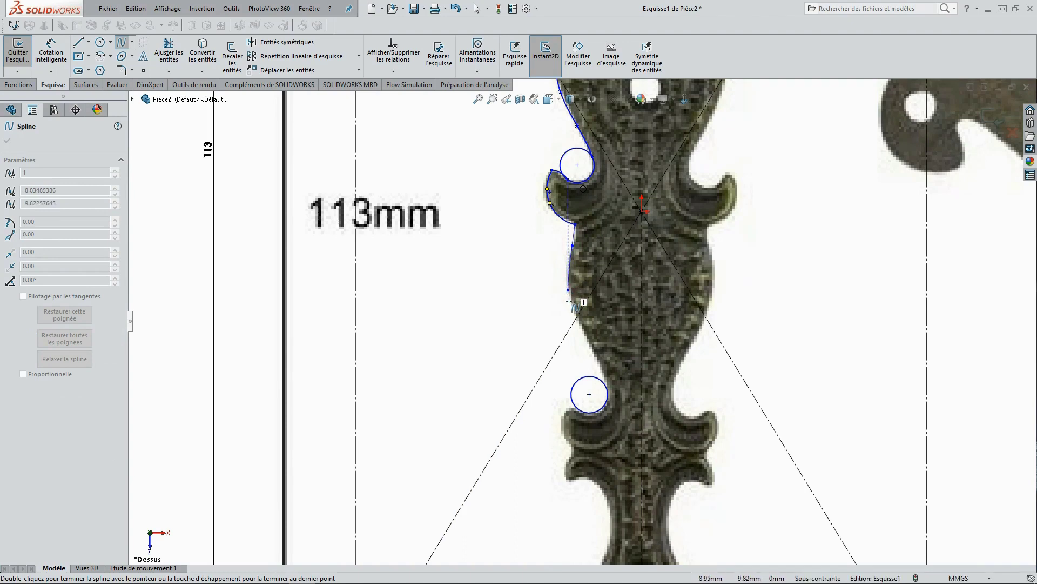
{"action": "left_click", "coordinate": [583, 334]}
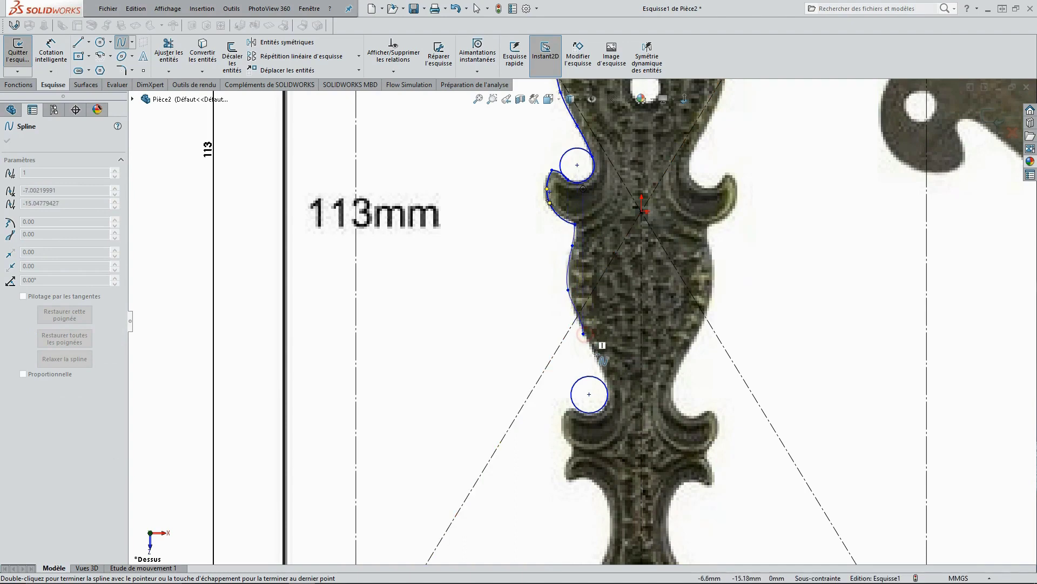
{"action": "left_click", "coordinate": [599, 365]}
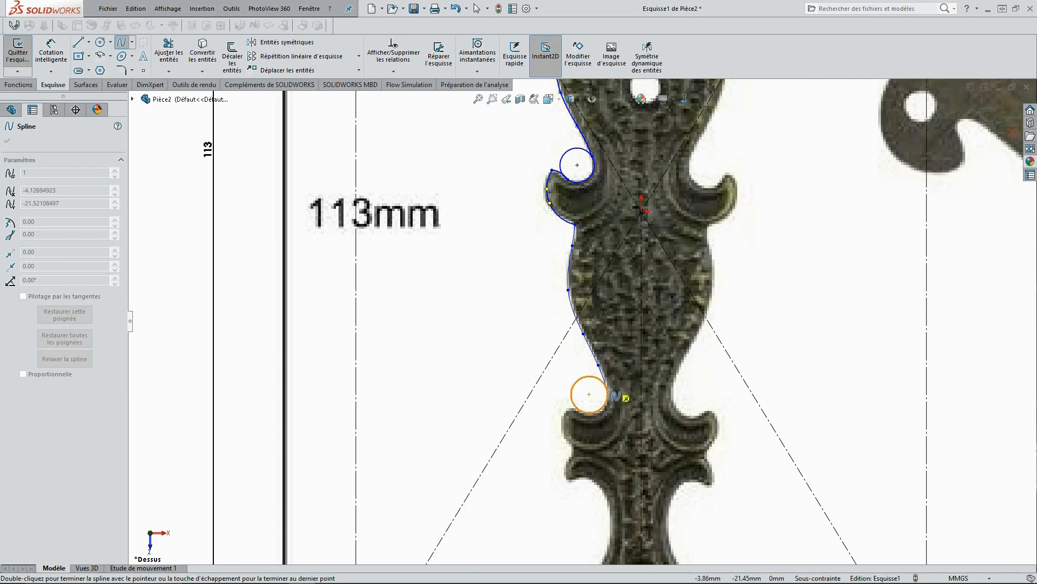
{"action": "left_click", "coordinate": [608, 389]}
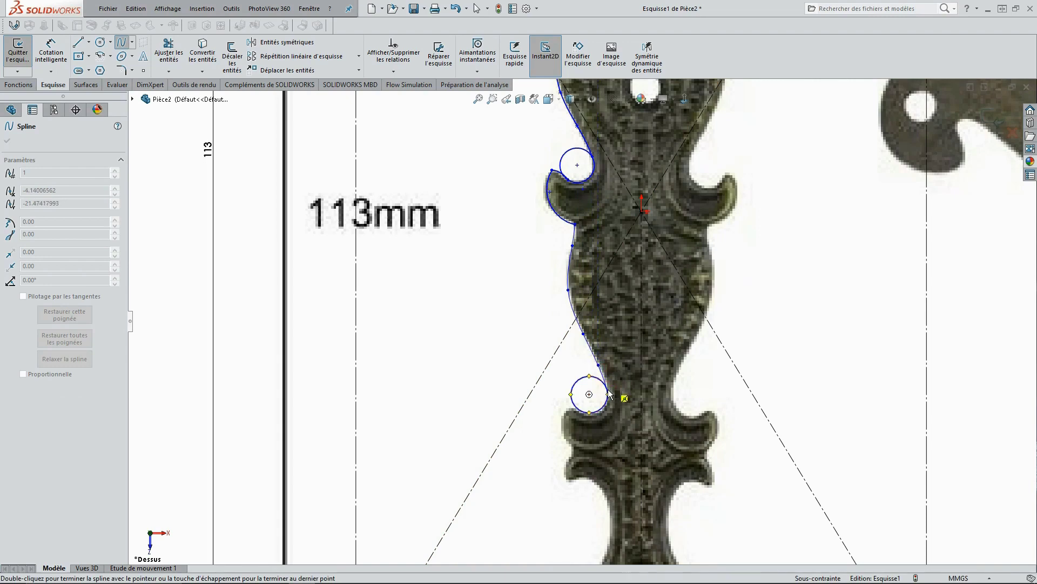
{"action": "key", "text": "Escape"}
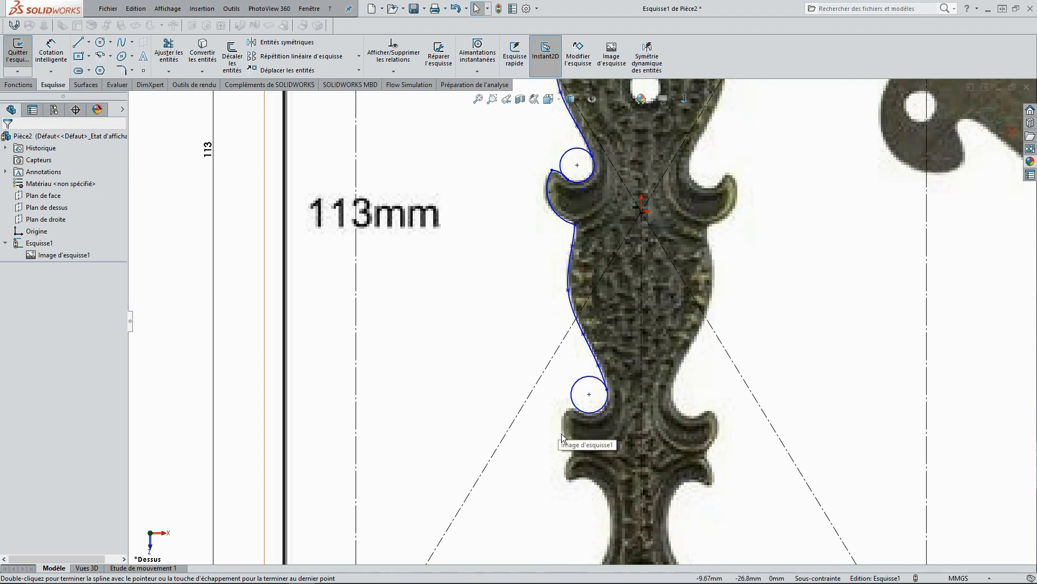
{"action": "scroll", "coordinate": [557, 436], "scroll_direction": "down", "scroll_amount": 1}
- Trace the concave lower-left edge with a spline from beside the hole up toward the curl
{"action": "scroll", "coordinate": [578, 464], "scroll_direction": "up", "scroll_amount": 1}
{"action": "scroll", "coordinate": [582, 470], "scroll_direction": "up", "scroll_amount": 2}
{"action": "scroll", "coordinate": [585, 453], "scroll_direction": "down", "scroll_amount": 2}
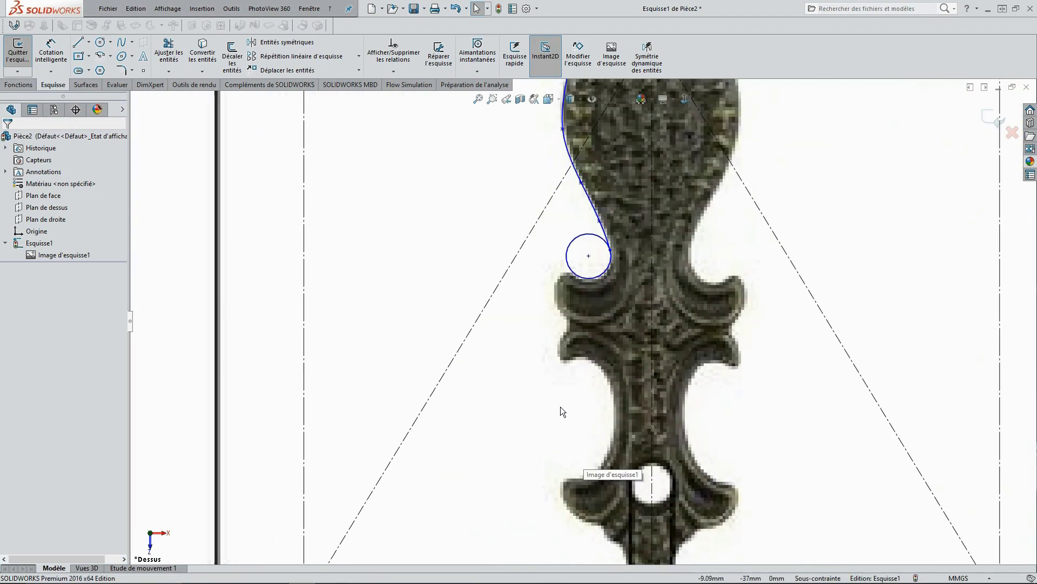
{"action": "right_click", "coordinate": [559, 407]}
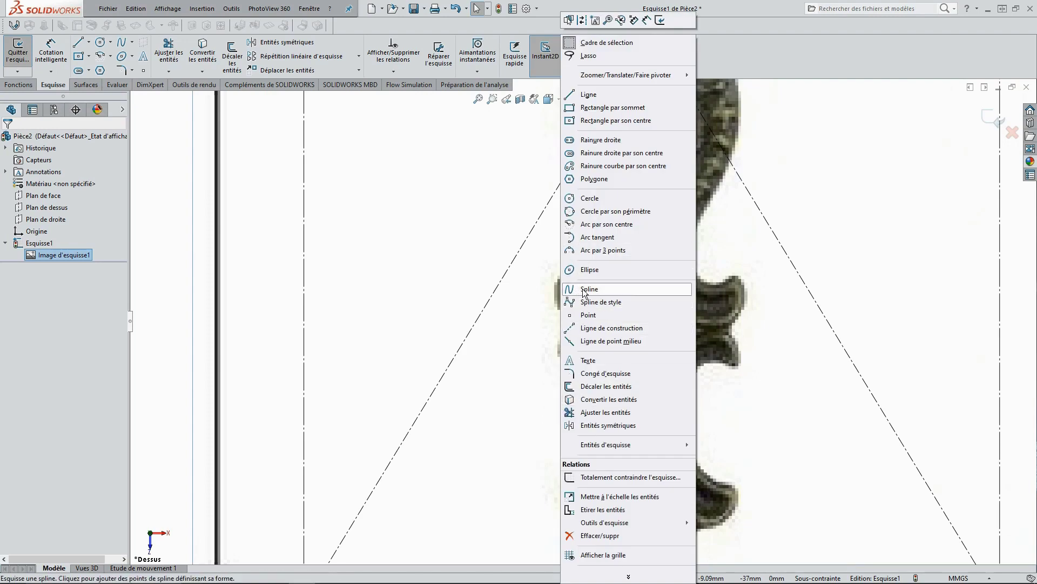
{"action": "left_click", "coordinate": [585, 289]}
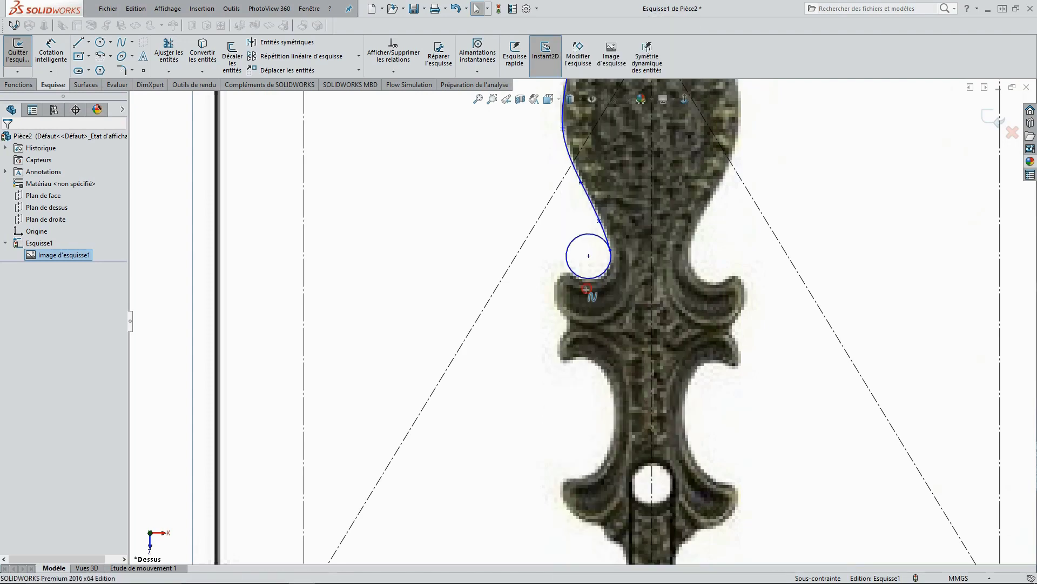
{"action": "left_click", "coordinate": [563, 483]}
{"action": "left_click", "coordinate": [589, 477]}
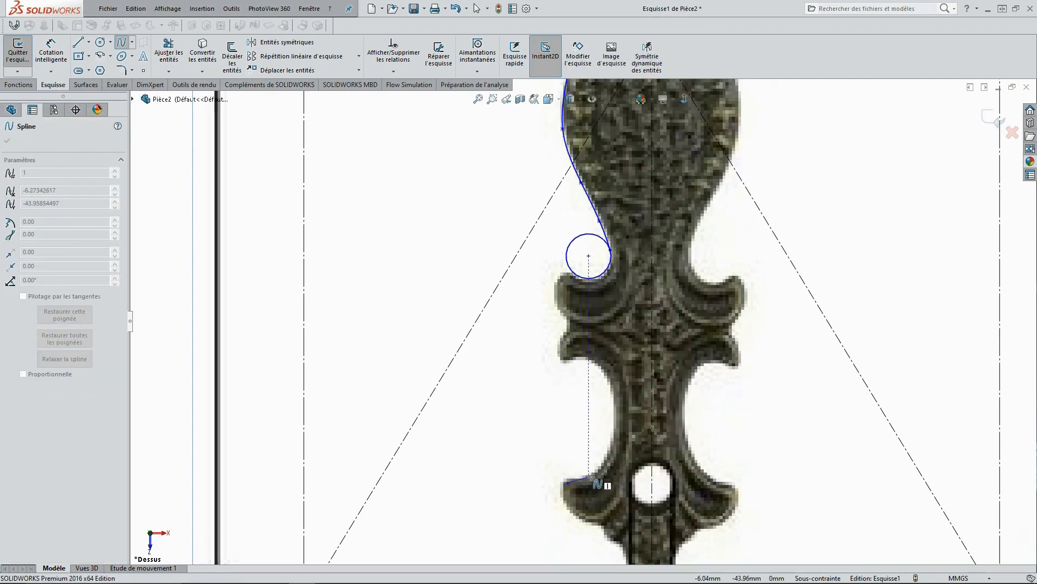
{"action": "left_click", "coordinate": [611, 448]}
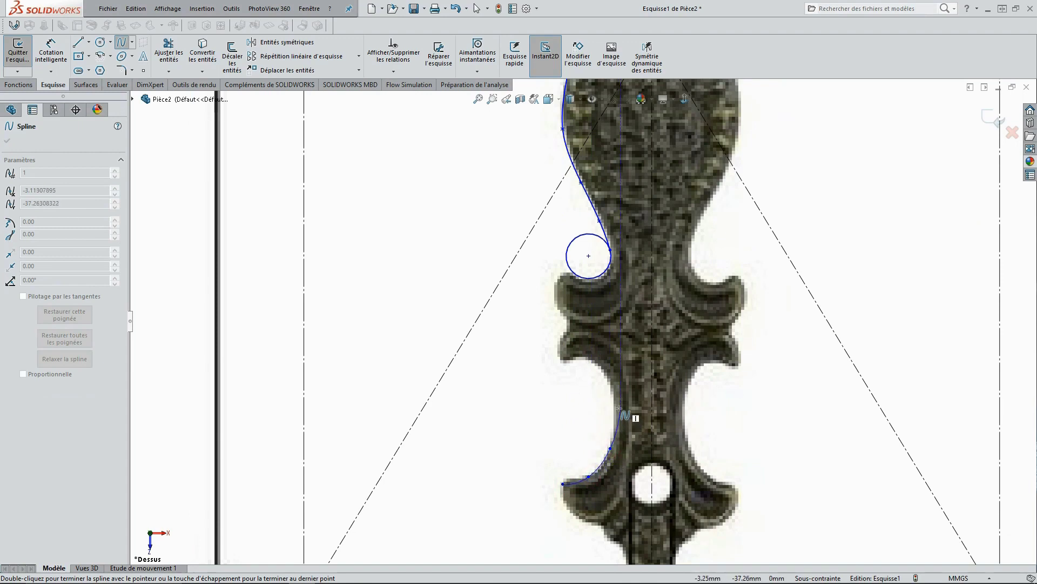
{"action": "left_click", "coordinate": [614, 405]}
{"action": "left_click", "coordinate": [588, 358]}
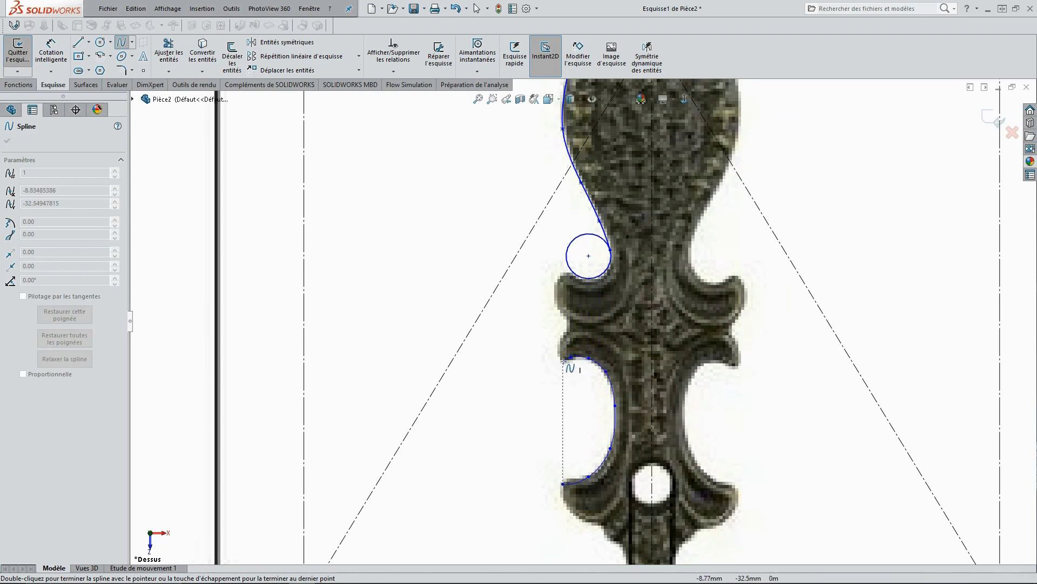
{"action": "double_click", "coordinate": [564, 360]}
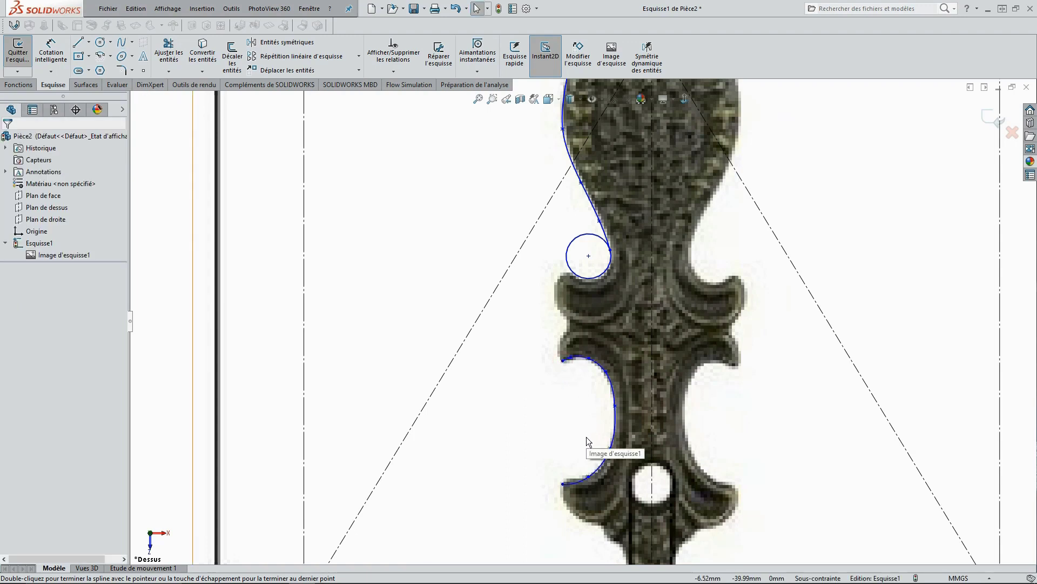
- Chain three-point arcs around the flared lobe, starting from the small circle's edge
{"action": "right_click", "coordinate": [456, 218]}
{"action": "left_click", "coordinate": [492, 251]}
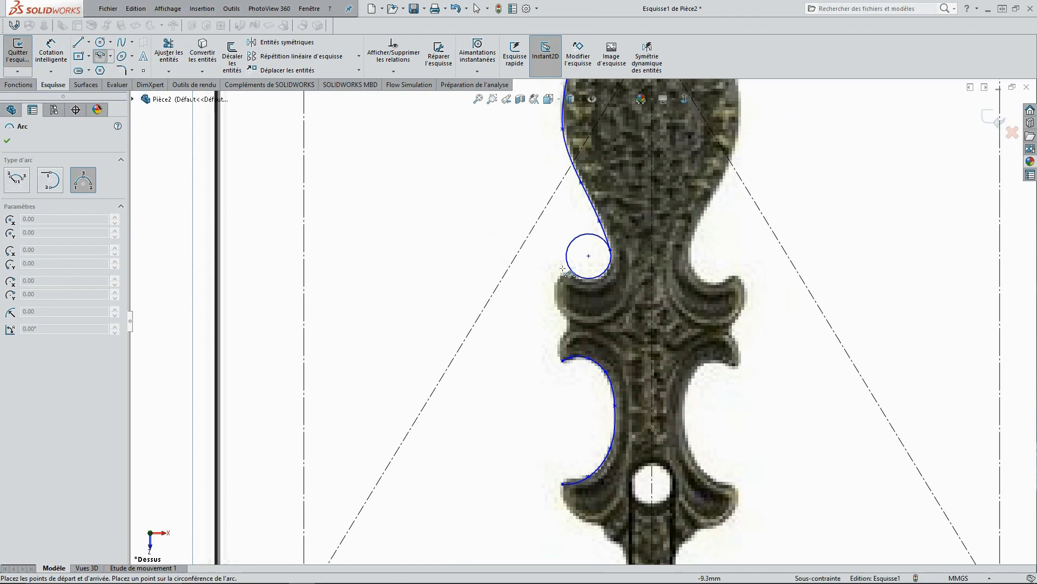
{"action": "scroll", "coordinate": [573, 276], "scroll_direction": "down", "scroll_amount": 2}
{"action": "scroll", "coordinate": [592, 289], "scroll_direction": "down", "scroll_amount": 2}
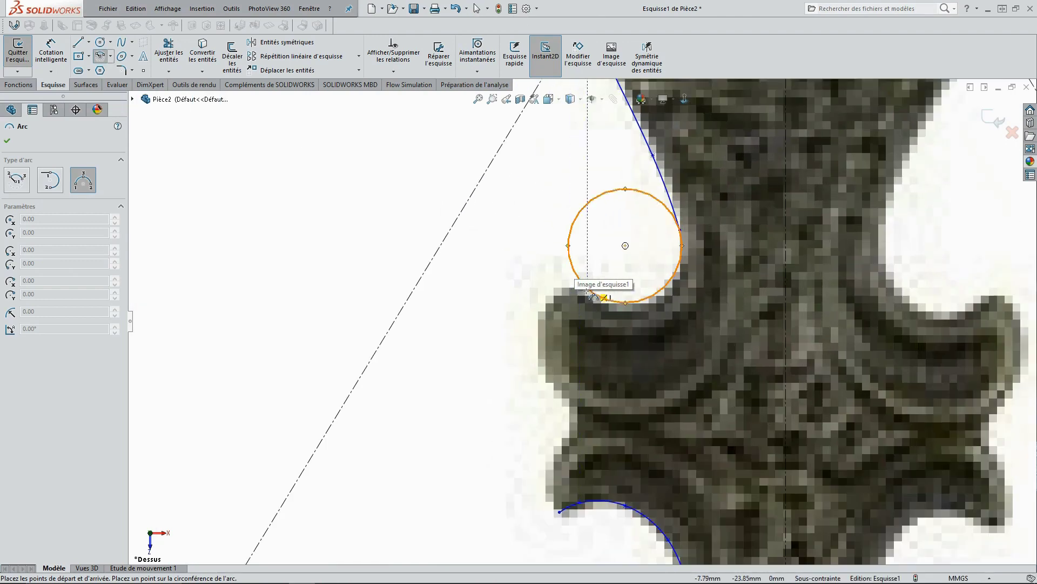
{"action": "left_click", "coordinate": [593, 294]}
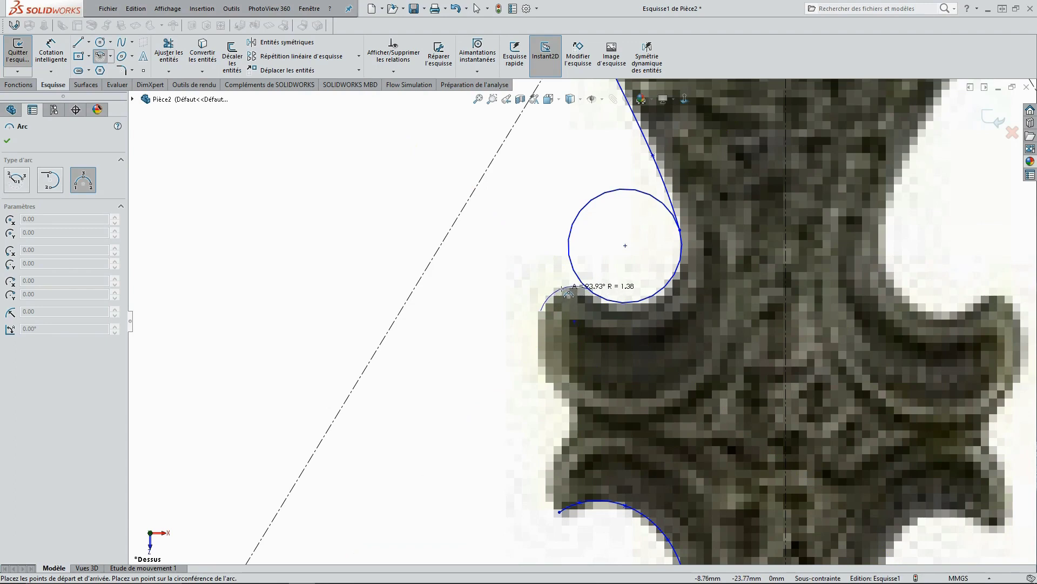
{"action": "left_click", "coordinate": [542, 310]}
{"action": "left_click", "coordinate": [541, 311]}
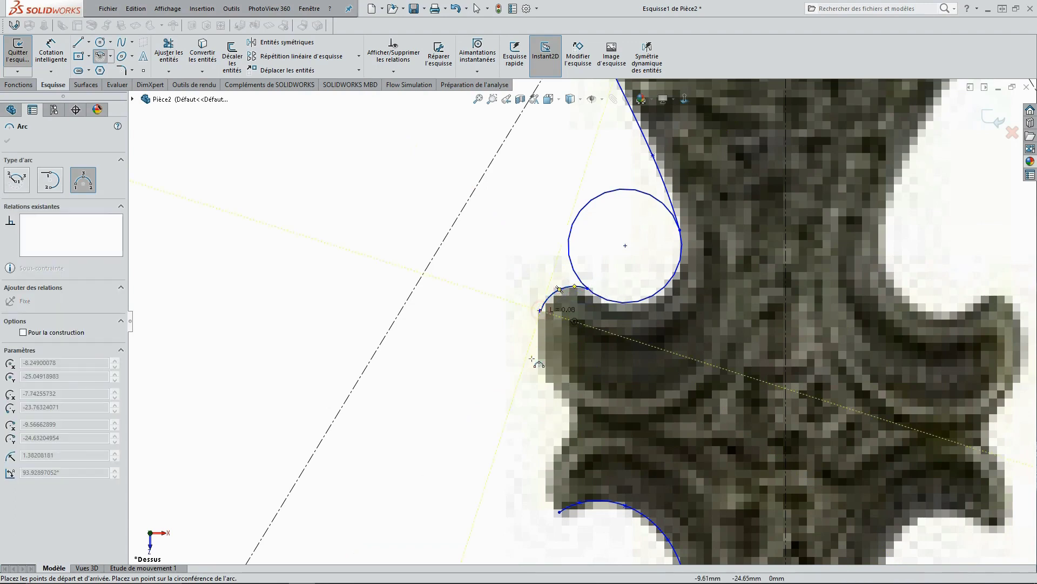
{"action": "left_click", "coordinate": [567, 404]}
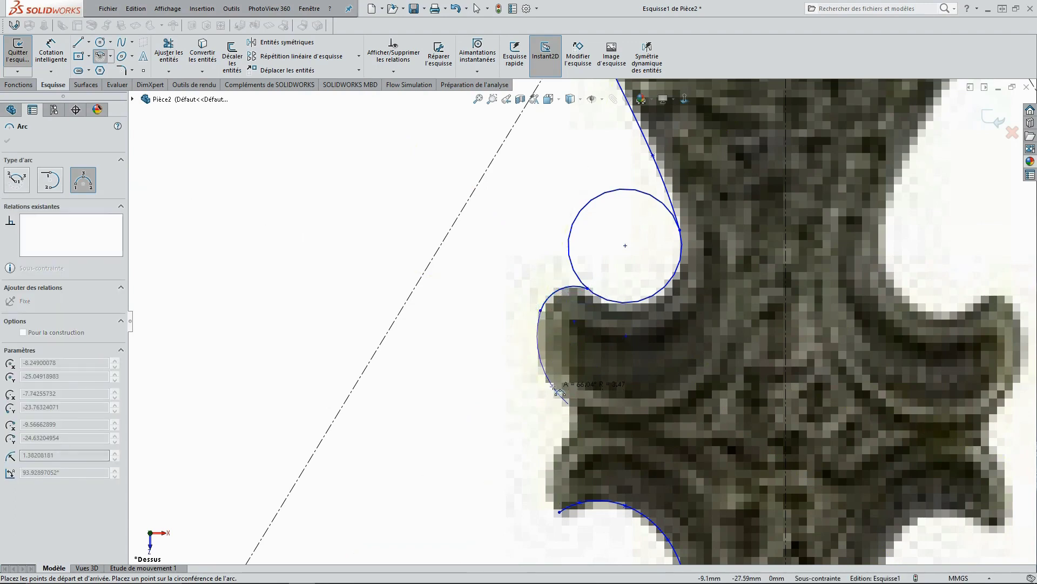
{"action": "left_click", "coordinate": [541, 361]}
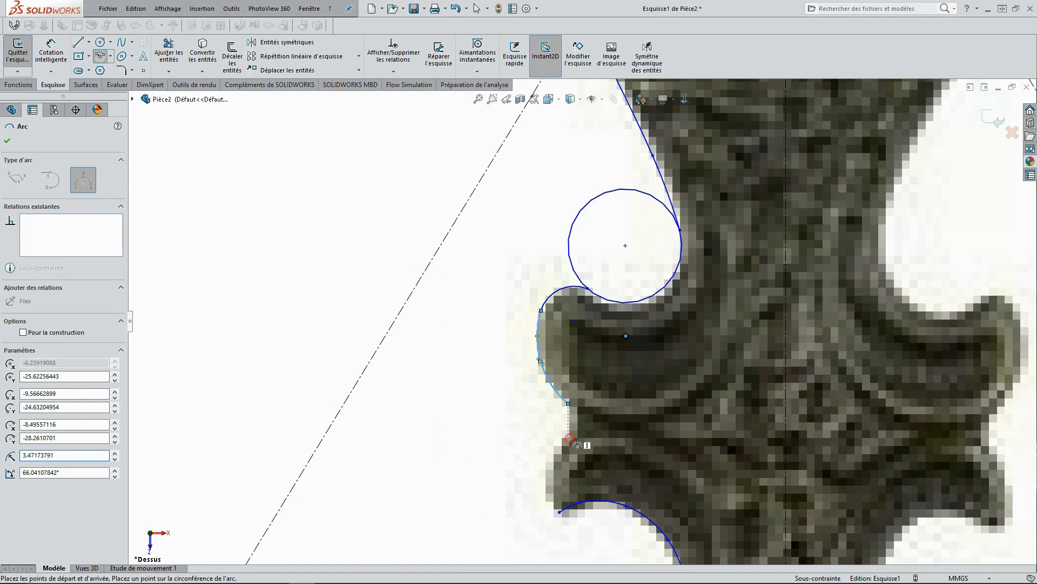
{"action": "left_click", "coordinate": [559, 512]}
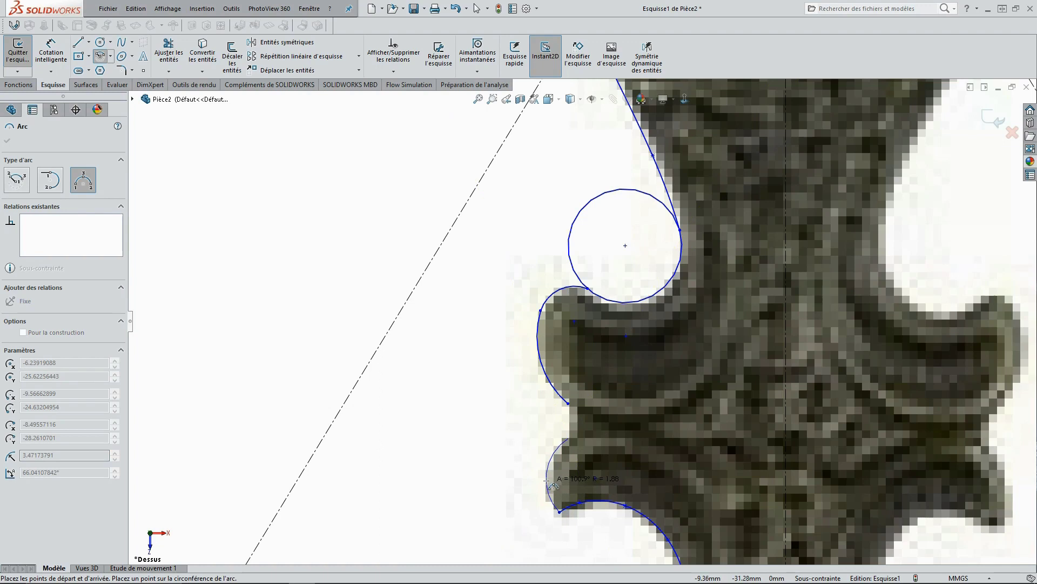
{"action": "left_click", "coordinate": [546, 478]}
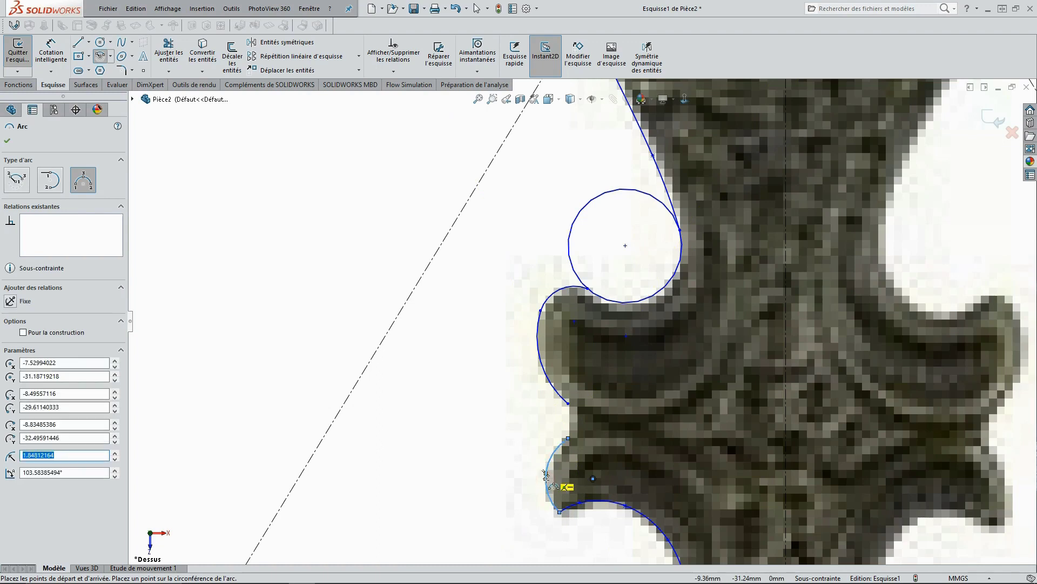
{"action": "key", "text": "Escape"}
- Add a short vertical line from the arc's endpoint down the lobe's base
{"action": "right_click", "coordinate": [482, 410]}
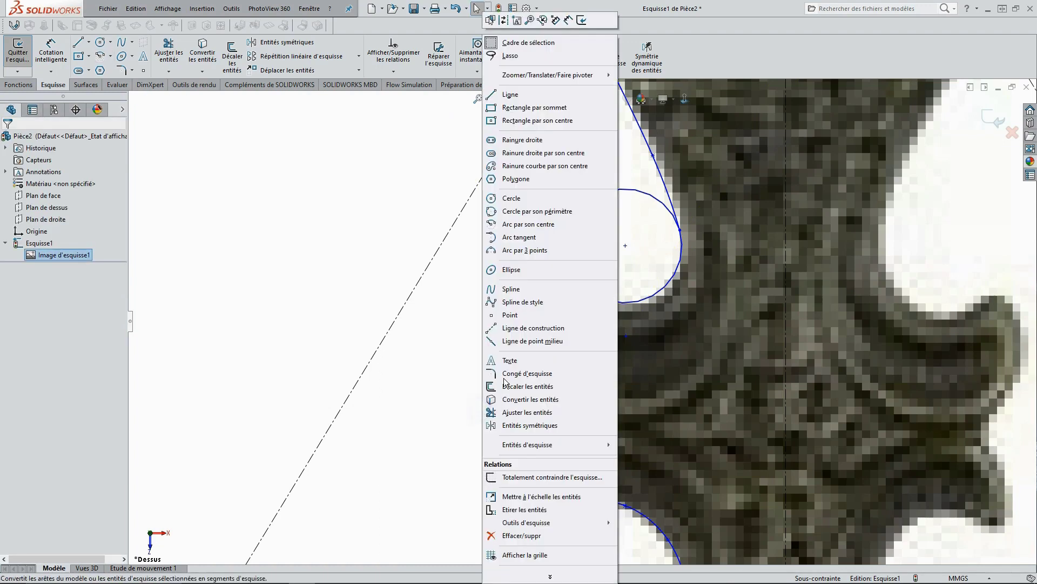
{"action": "left_click", "coordinate": [516, 96]}
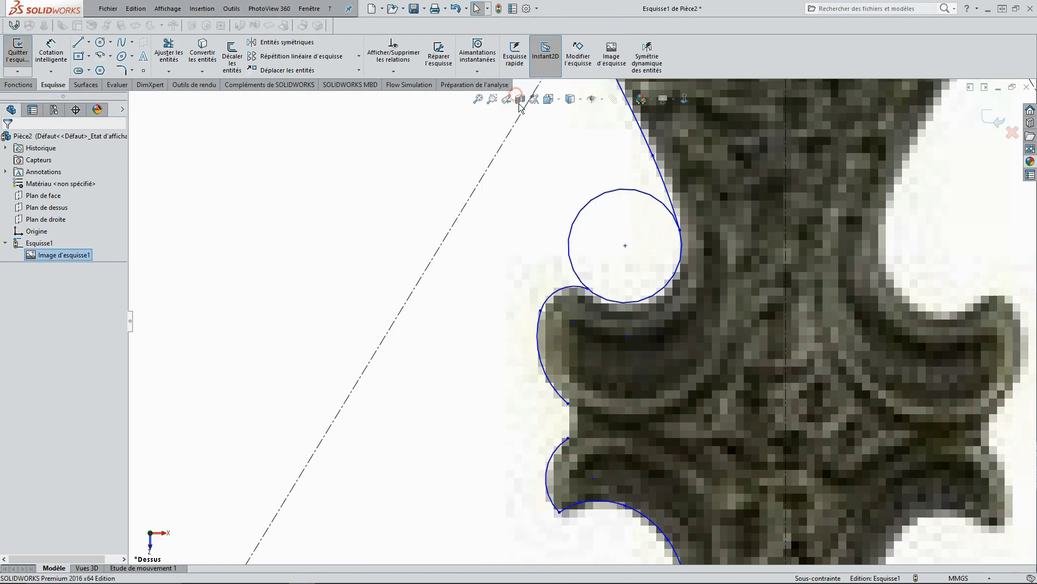
{"action": "left_click", "coordinate": [568, 403]}
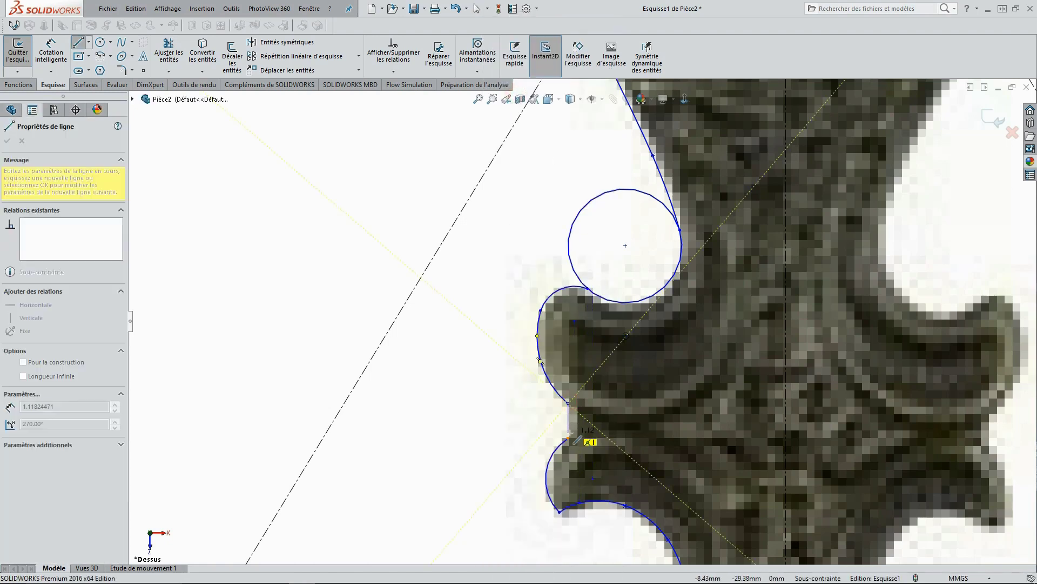
{"action": "left_click", "coordinate": [568, 437]}
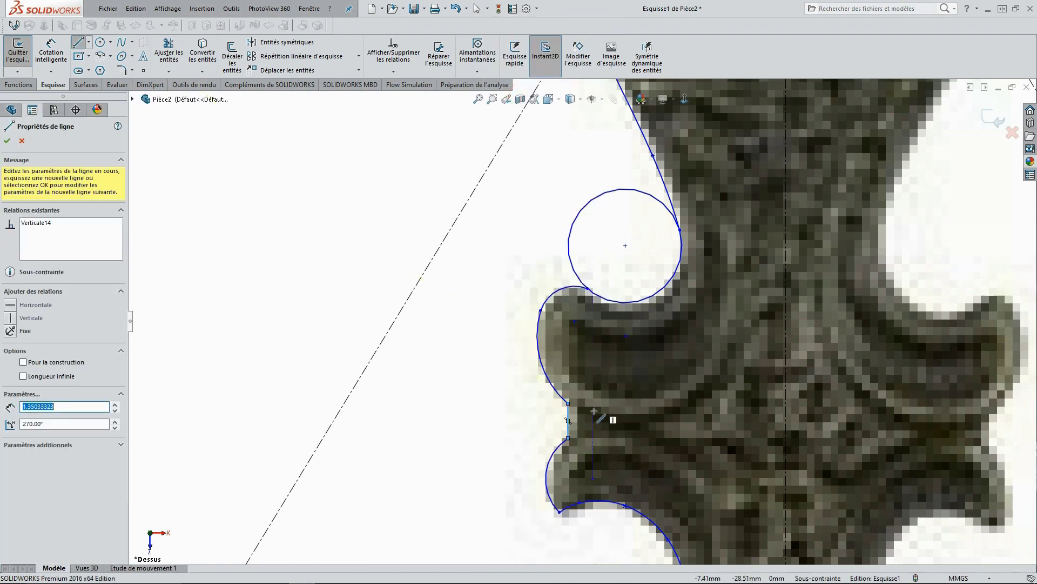
{"action": "scroll", "coordinate": [595, 411], "scroll_direction": "up", "scroll_amount": 3}
{"action": "scroll", "coordinate": [597, 459], "scroll_direction": "up", "scroll_amount": 2}
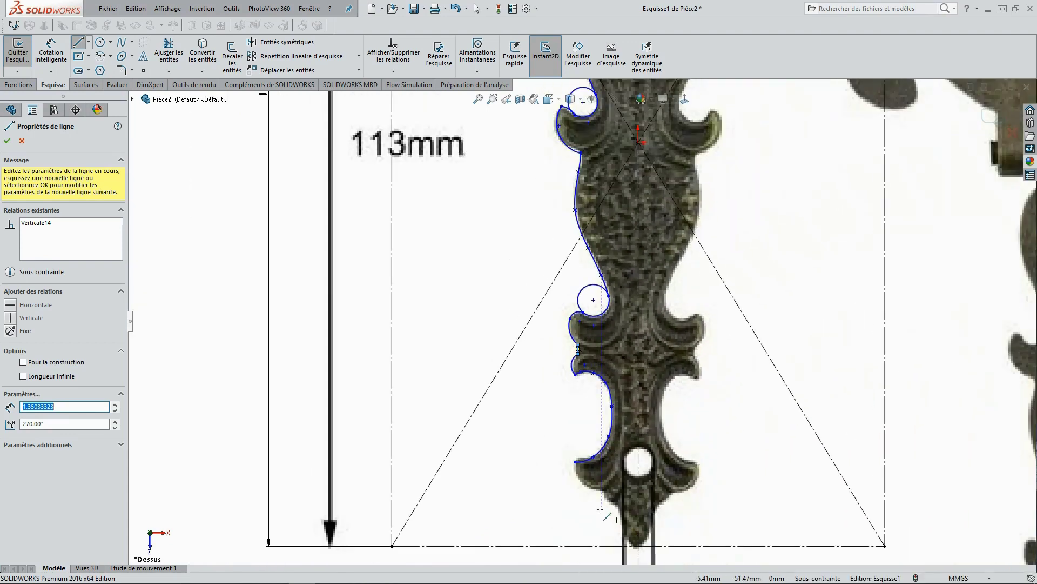
{"action": "scroll", "coordinate": [599, 509], "scroll_direction": "down", "scroll_amount": 3}
{"action": "scroll", "coordinate": [597, 511], "scroll_direction": "down", "scroll_amount": 2}
{"action": "key", "text": "Escape"}
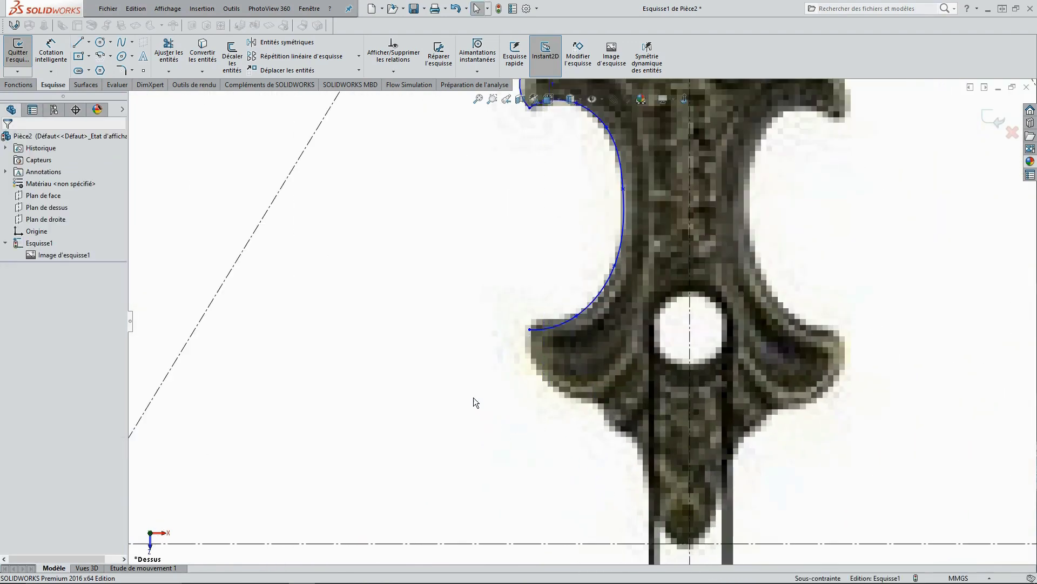
- Chain three-point arcs from the lower spline's end down to the bottom tip on the centreline
{"action": "right_click", "coordinate": [464, 375]}
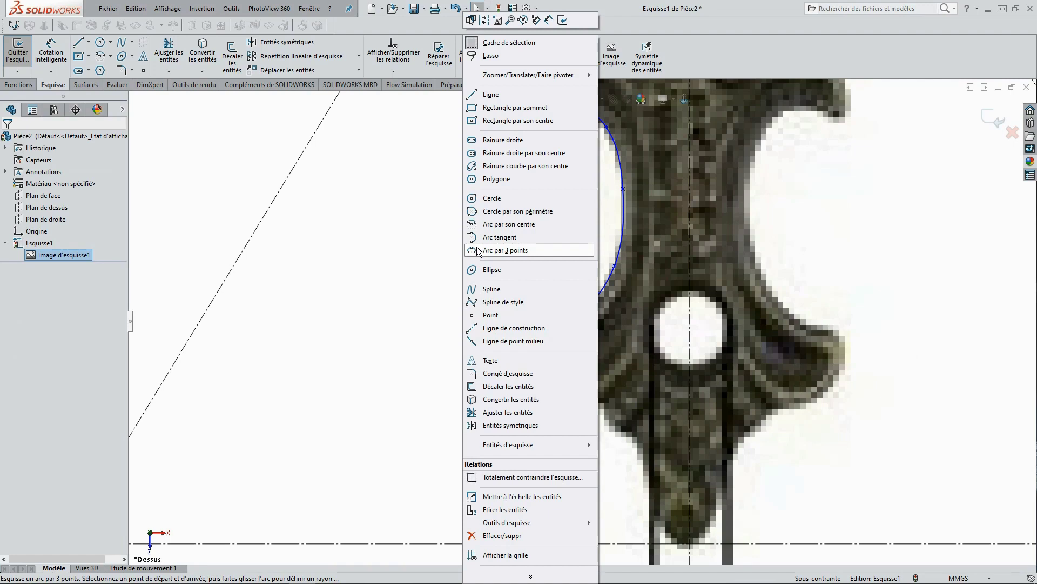
{"action": "left_click", "coordinate": [478, 250]}
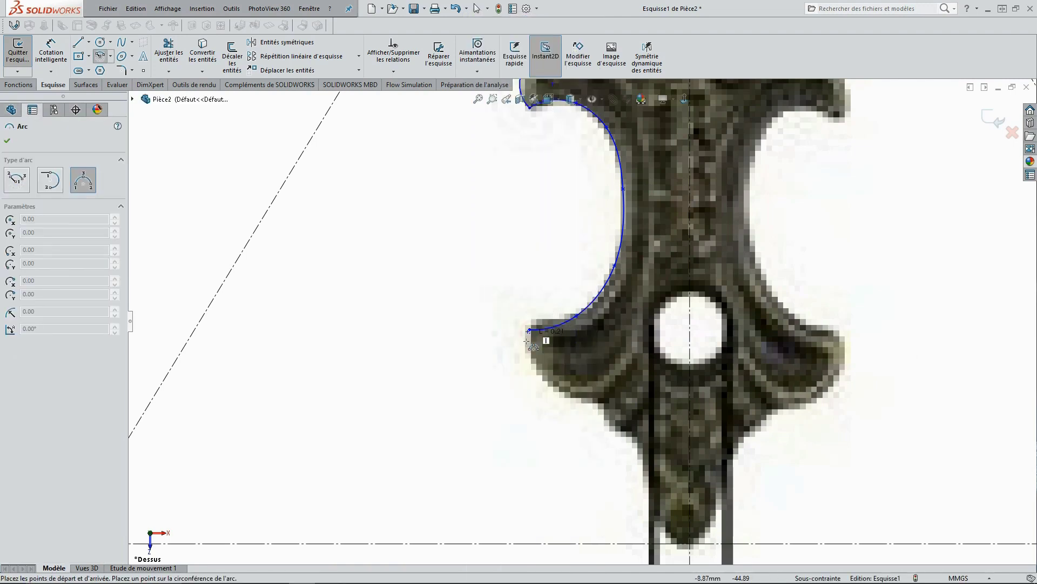
{"action": "left_click", "coordinate": [602, 408]}
{"action": "left_click", "coordinate": [578, 401]}
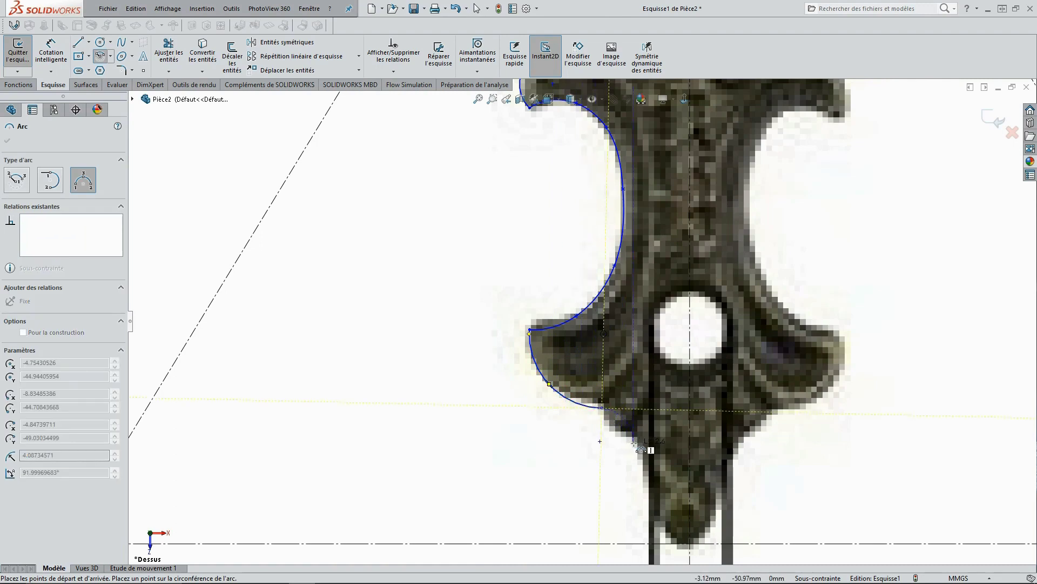
{"action": "left_click", "coordinate": [637, 444]}
{"action": "left_click", "coordinate": [616, 437]}
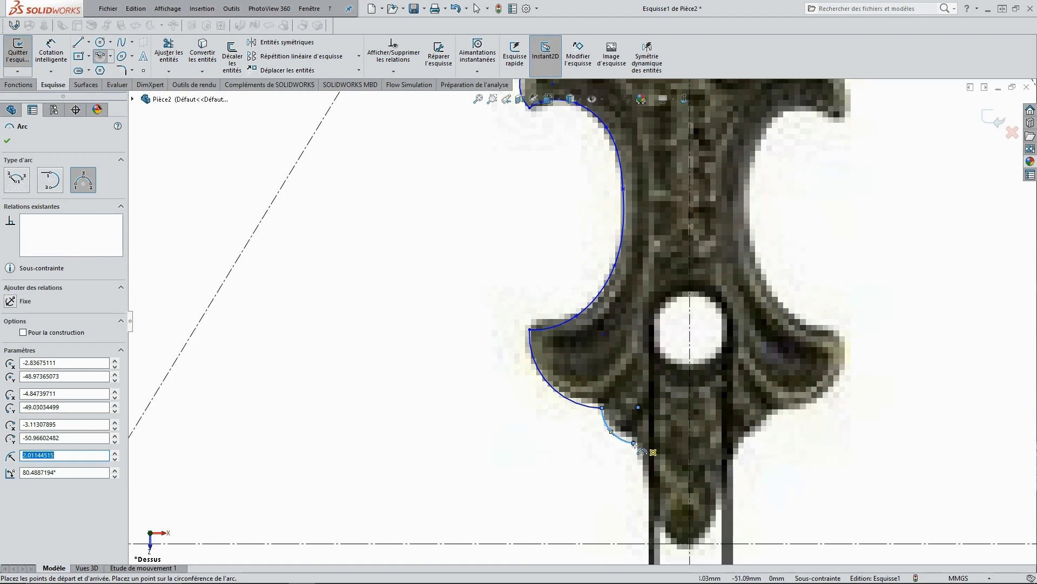
{"action": "left_click", "coordinate": [640, 447]}
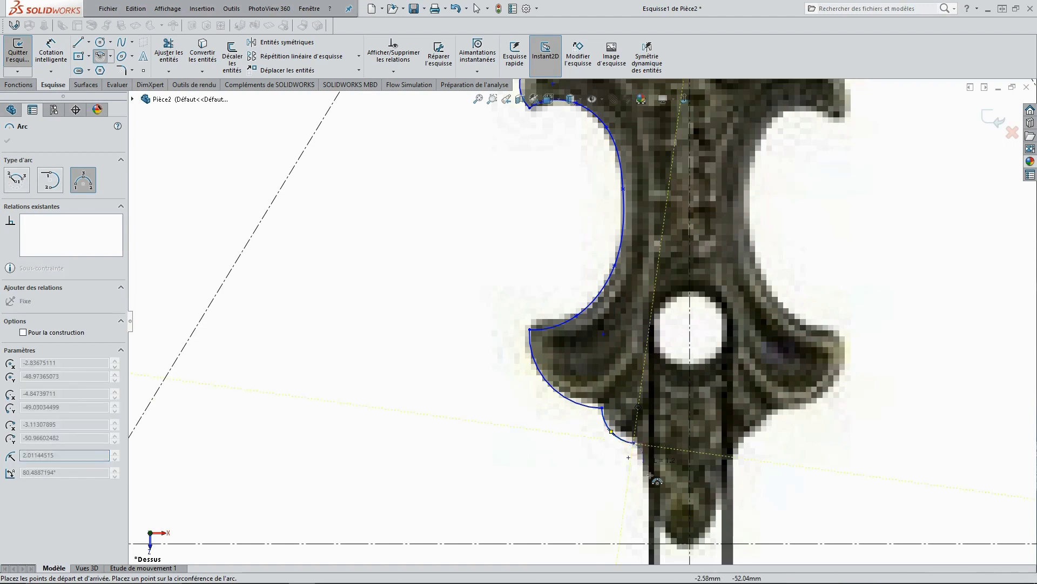
{"action": "left_click", "coordinate": [690, 544]}
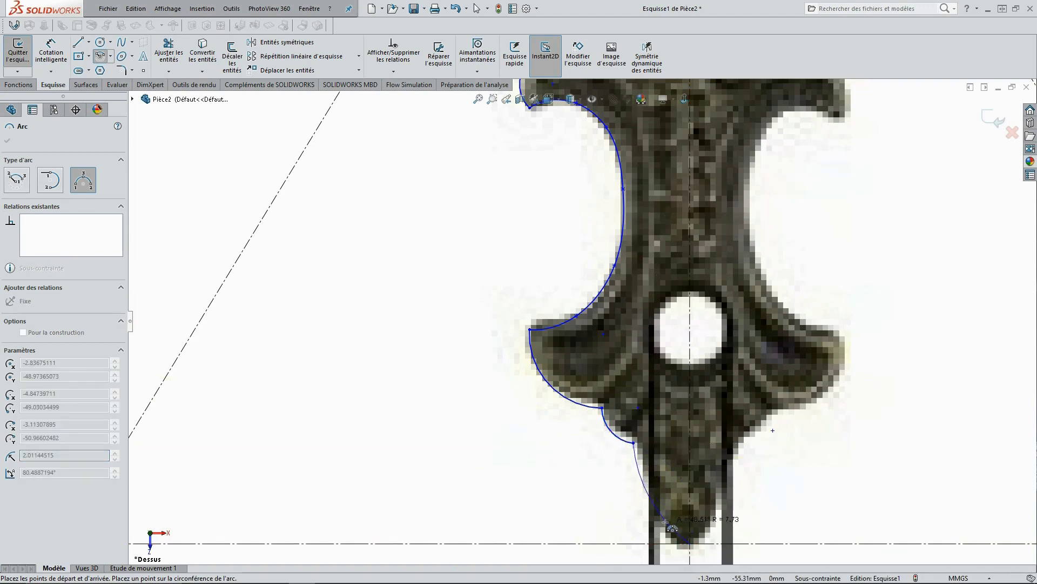
{"action": "left_click", "coordinate": [665, 523]}
{"action": "key", "text": "Escape"}
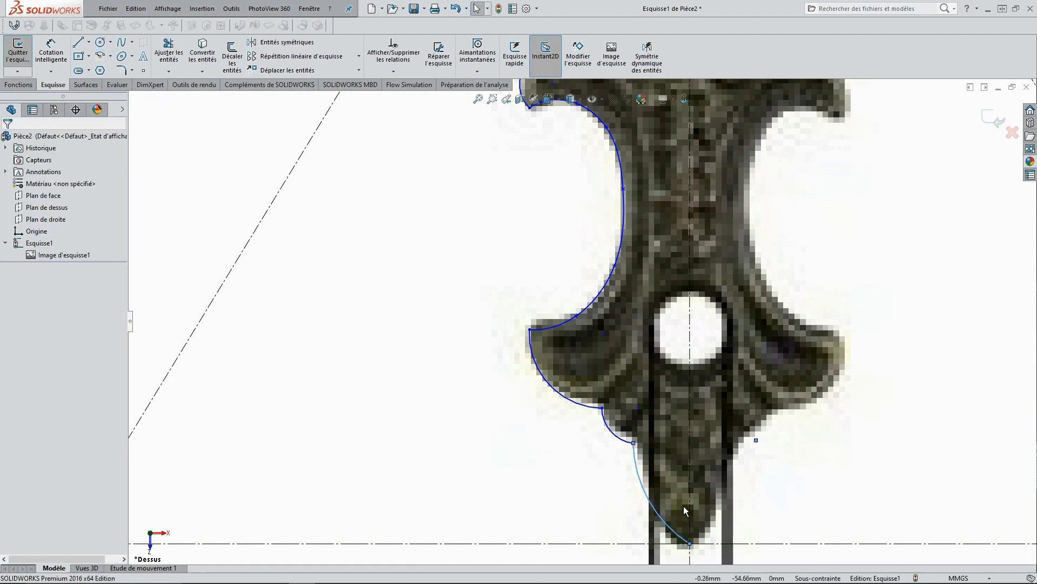
{"action": "scroll", "coordinate": [582, 323], "scroll_direction": "up", "scroll_amount": 5}
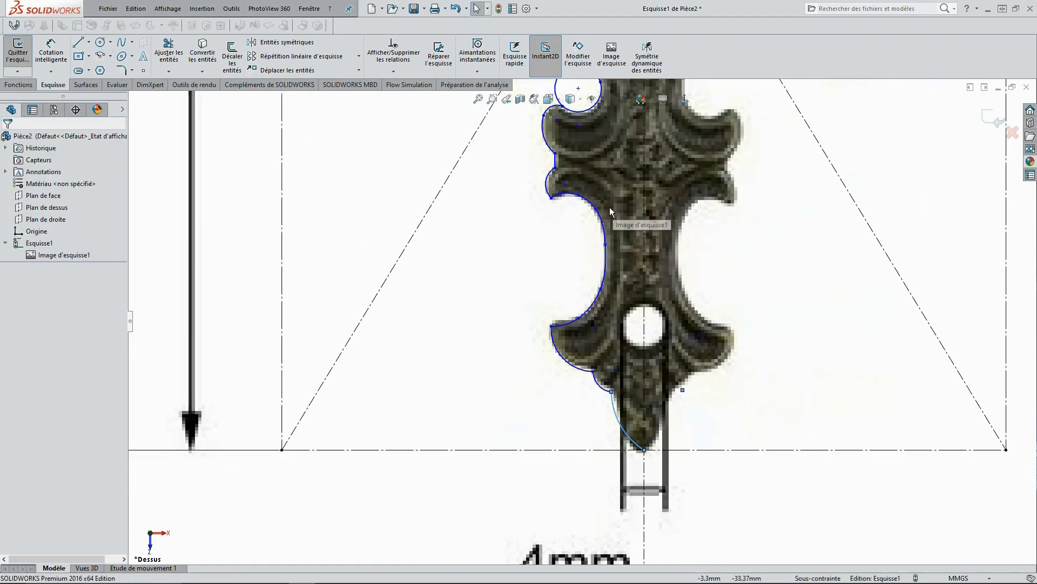
{"action": "scroll", "coordinate": [580, 192], "scroll_direction": "down", "scroll_amount": 5}
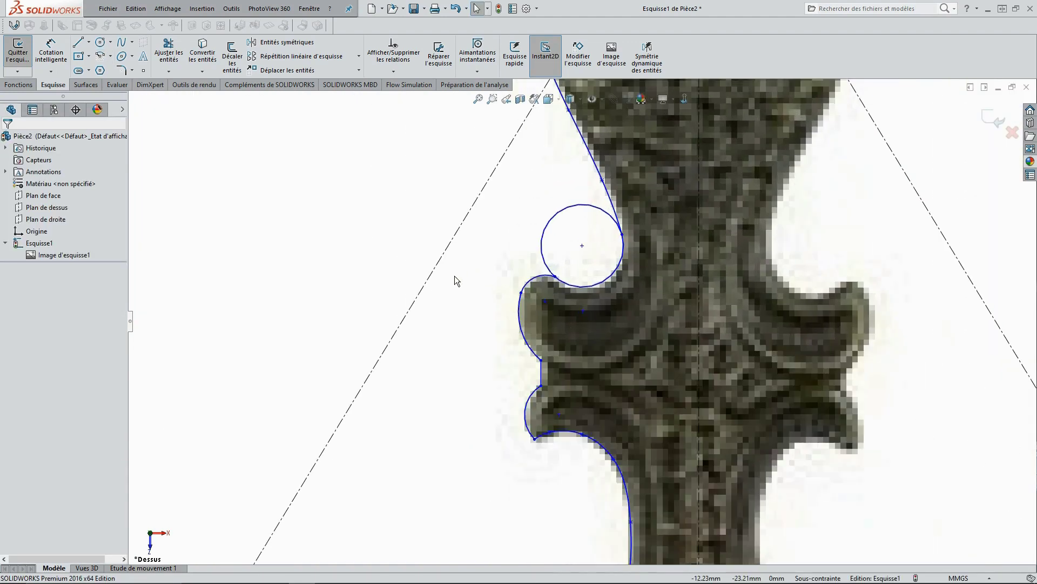
- Smart-trim away the inner portion of the first small circle
{"action": "right_click", "coordinate": [361, 234]}
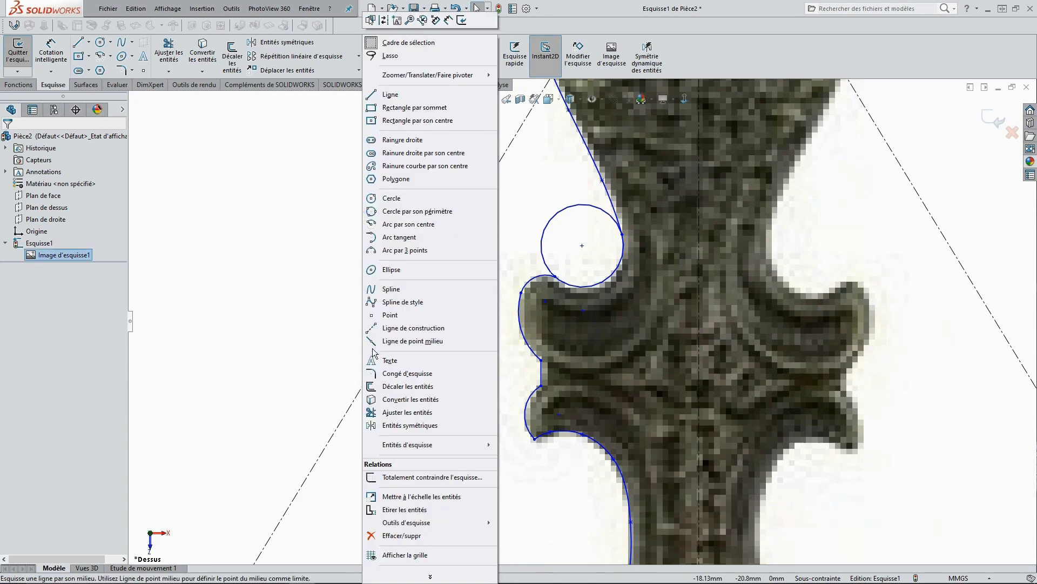
{"action": "left_click", "coordinate": [398, 413]}
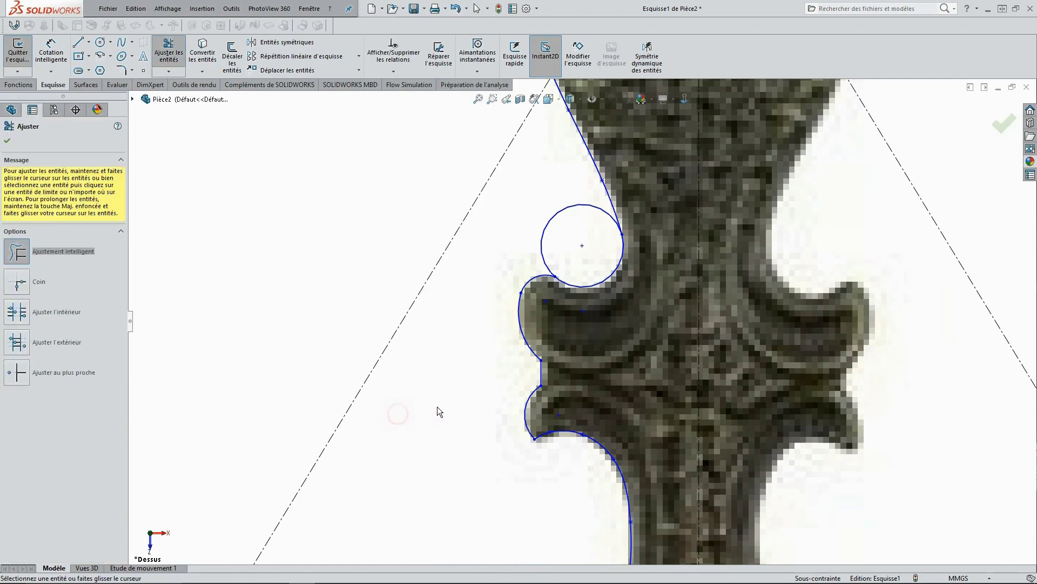
{"action": "scroll", "coordinate": [556, 265], "scroll_direction": "down", "scroll_amount": 2}
{"action": "left_click_drag", "start_coordinate": [519, 222], "coordinate": [621, 243]}
{"action": "scroll", "coordinate": [686, 223], "scroll_direction": "down", "scroll_amount": 2}
{"action": "scroll", "coordinate": [686, 224], "scroll_direction": "down", "scroll_amount": 2}
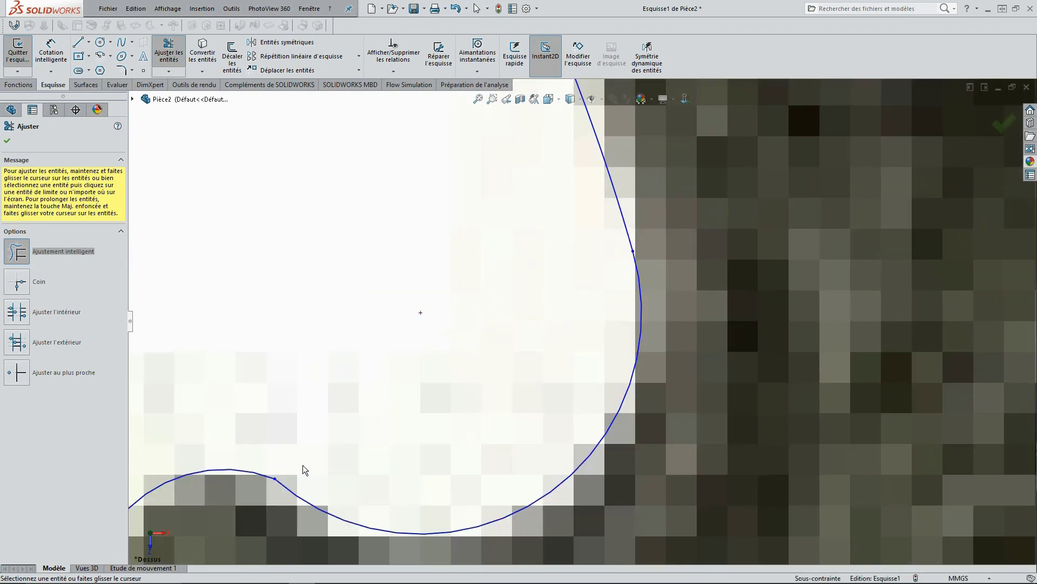
{"action": "scroll", "coordinate": [494, 446], "scroll_direction": "up", "scroll_amount": 3}
{"action": "scroll", "coordinate": [504, 494], "scroll_direction": "up", "scroll_amount": 1}
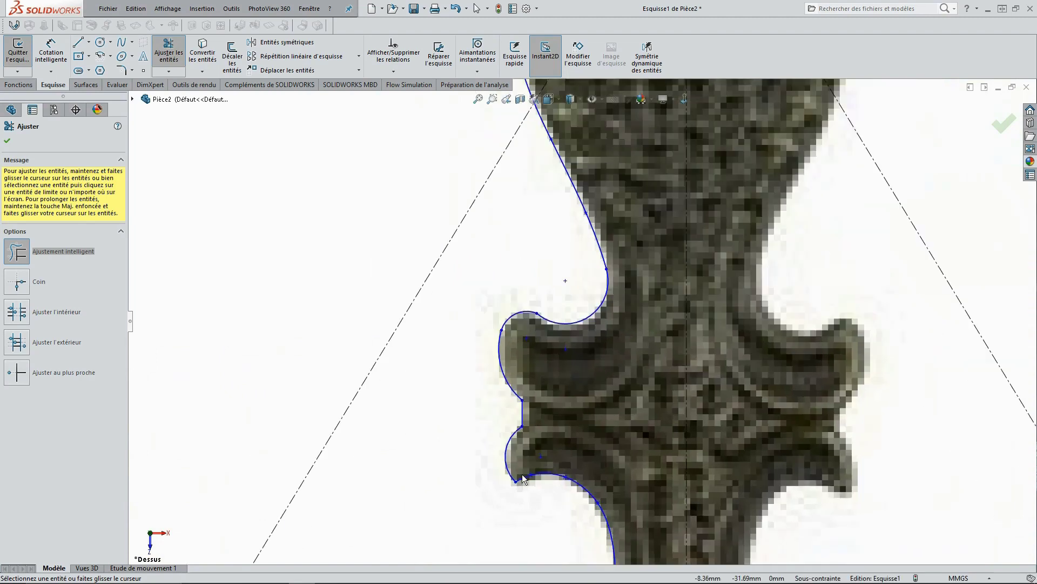
{"action": "scroll", "coordinate": [522, 474], "scroll_direction": "down", "scroll_amount": 3}
{"action": "scroll", "coordinate": [724, 443], "scroll_direction": "up", "scroll_amount": 3}
{"action": "scroll", "coordinate": [701, 518], "scroll_direction": "up", "scroll_amount": 2}
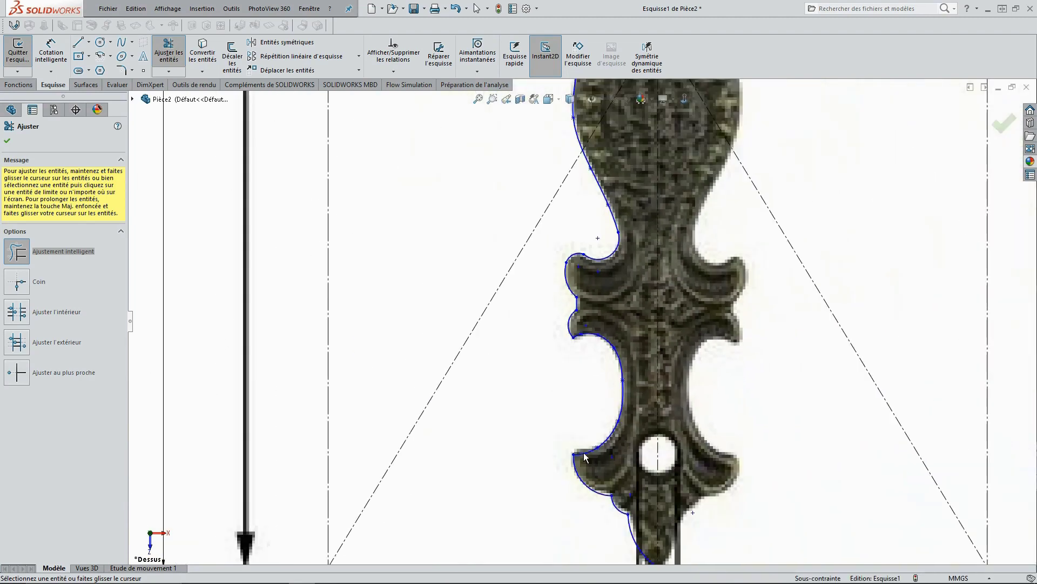
{"action": "scroll", "coordinate": [585, 449], "scroll_direction": "down", "scroll_amount": 4}
{"action": "scroll", "coordinate": [680, 482], "scroll_direction": "up", "scroll_amount": 4}
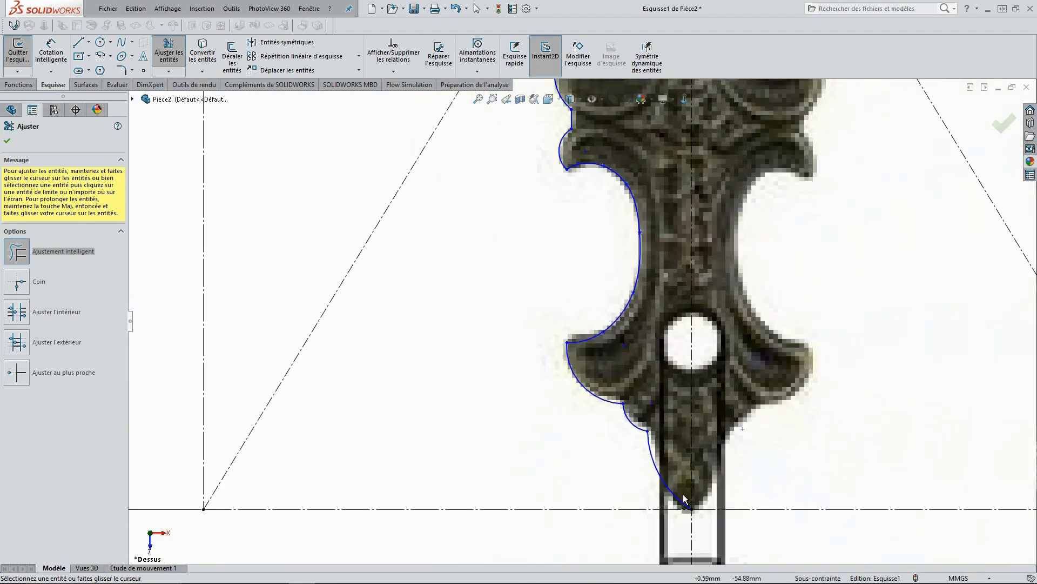
{"action": "scroll", "coordinate": [657, 311], "scroll_direction": "up", "scroll_amount": 3}
{"action": "scroll", "coordinate": [639, 201], "scroll_direction": "up", "scroll_amount": 1}
{"action": "scroll", "coordinate": [640, 201], "scroll_direction": "up", "scroll_amount": 3}
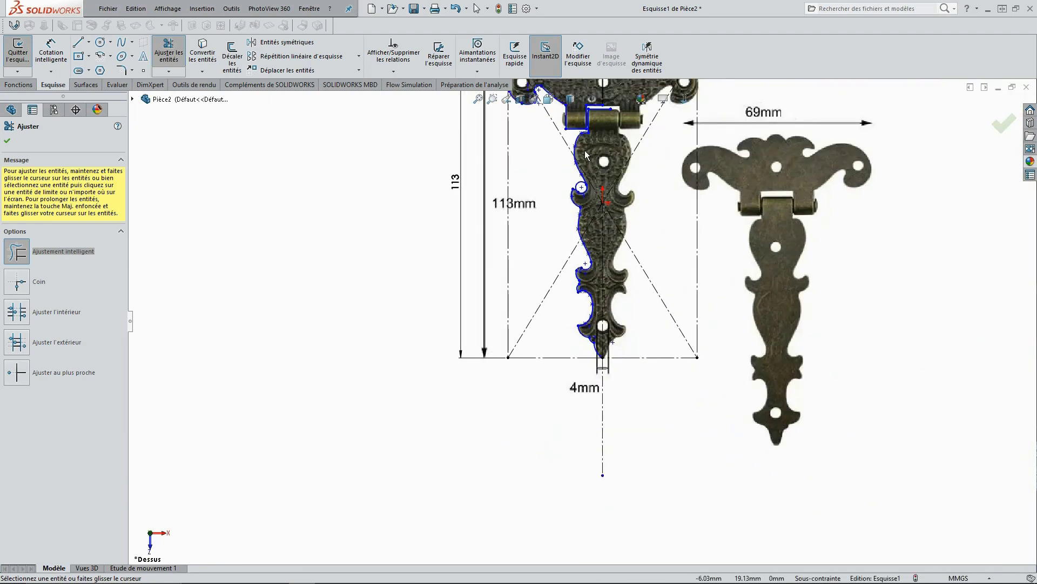
{"action": "scroll", "coordinate": [589, 213], "scroll_direction": "down", "scroll_amount": 5}
{"action": "scroll", "coordinate": [584, 238], "scroll_direction": "down", "scroll_amount": 2}
{"action": "scroll", "coordinate": [580, 257], "scroll_direction": "down", "scroll_amount": 2}
{"action": "scroll", "coordinate": [583, 281], "scroll_direction": "down", "scroll_amount": 2}
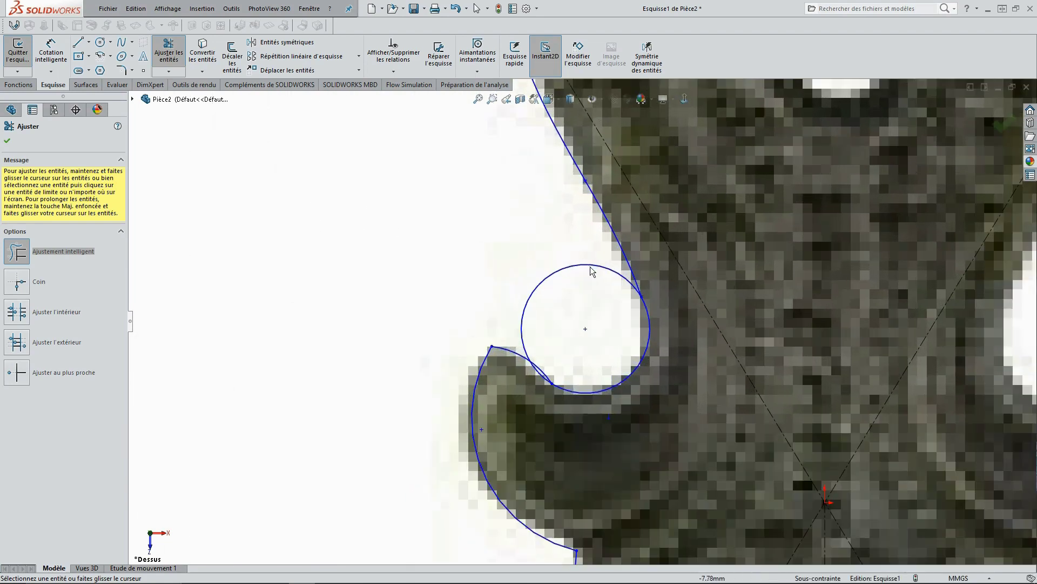
- Trim the other circle's upper-left arc into the outline and close the Trim tool
{"action": "left_click_drag", "start_coordinate": [530, 250], "coordinate": [553, 297]}
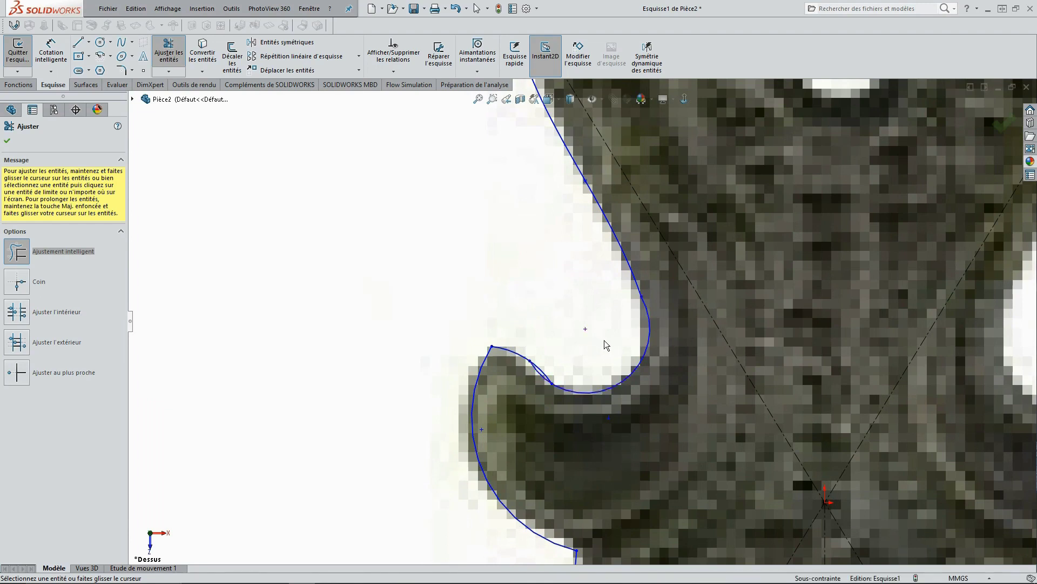
{"action": "scroll", "coordinate": [605, 341], "scroll_direction": "down", "scroll_amount": 2}
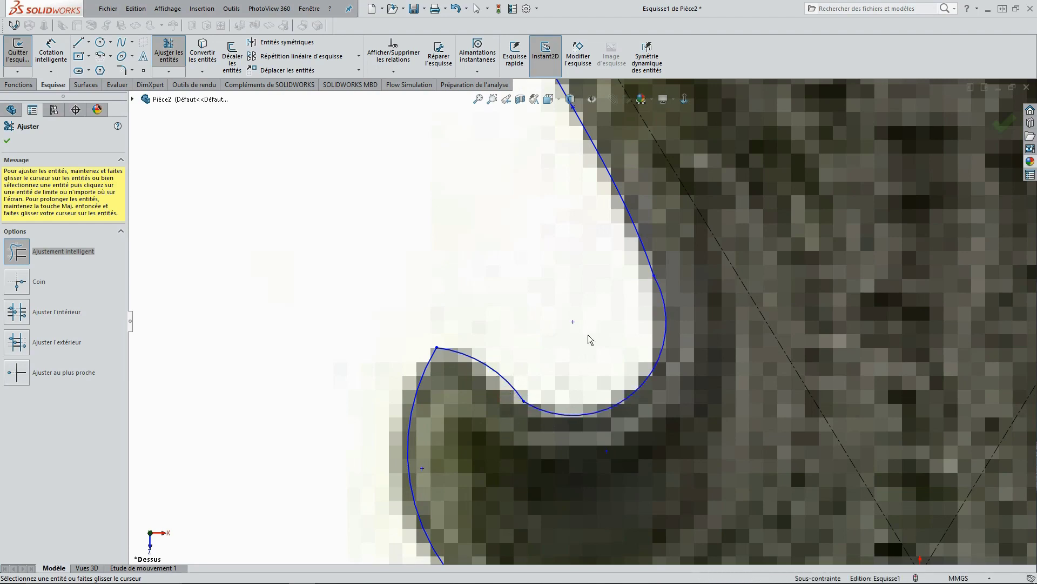
{"action": "scroll", "coordinate": [576, 292], "scroll_direction": "up", "scroll_amount": 5}
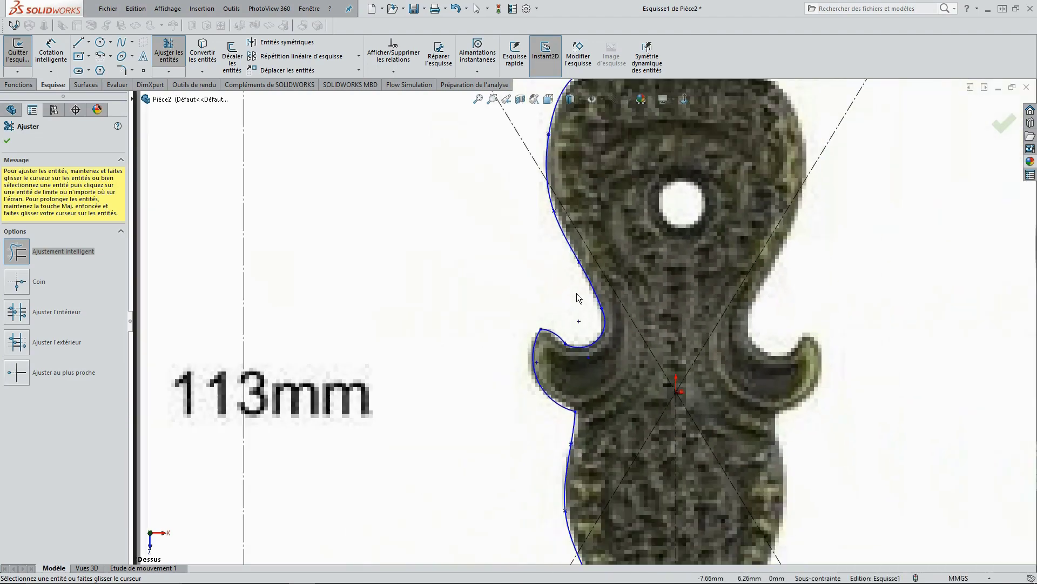
{"action": "scroll", "coordinate": [577, 296], "scroll_direction": "up", "scroll_amount": 2}
{"action": "scroll", "coordinate": [577, 296], "scroll_direction": "up", "scroll_amount": 1}
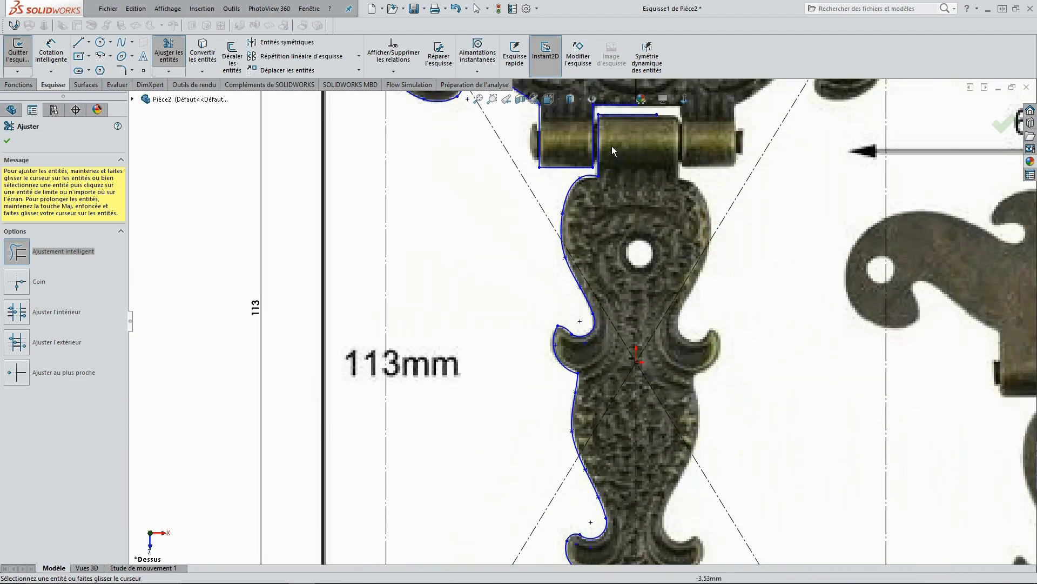
{"action": "left_click", "coordinate": [7, 142]}
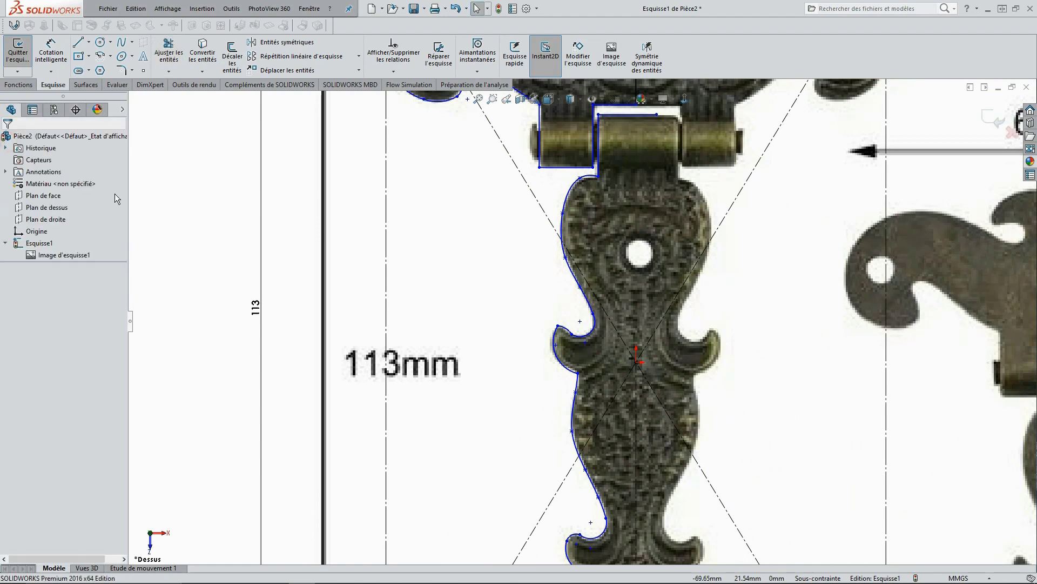
{"action": "right_click", "coordinate": [462, 245]}
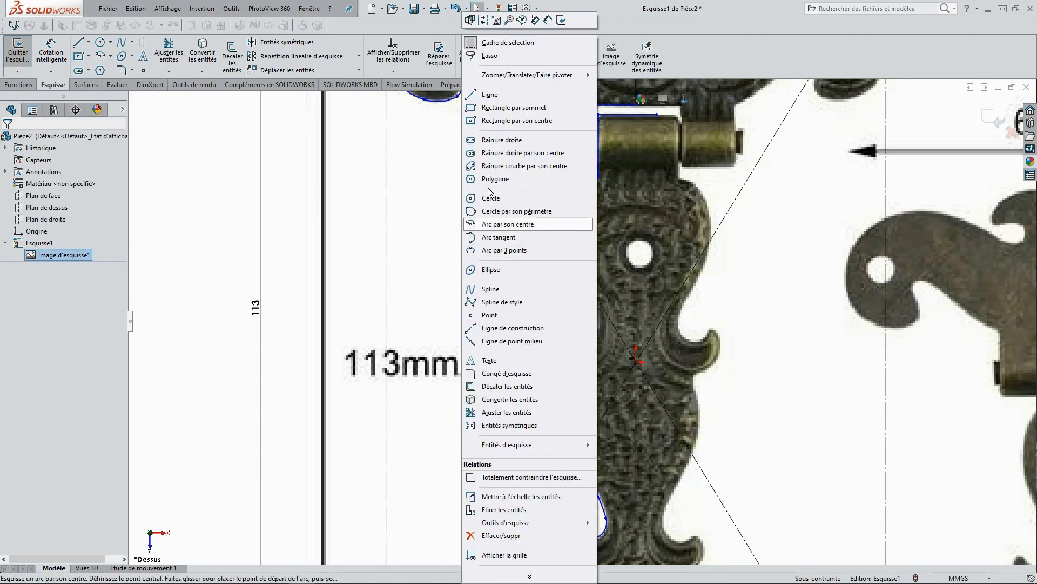
- Draw a vertical line from the hinge's top centre to just below its tip
{"action": "left_click", "coordinate": [490, 98]}
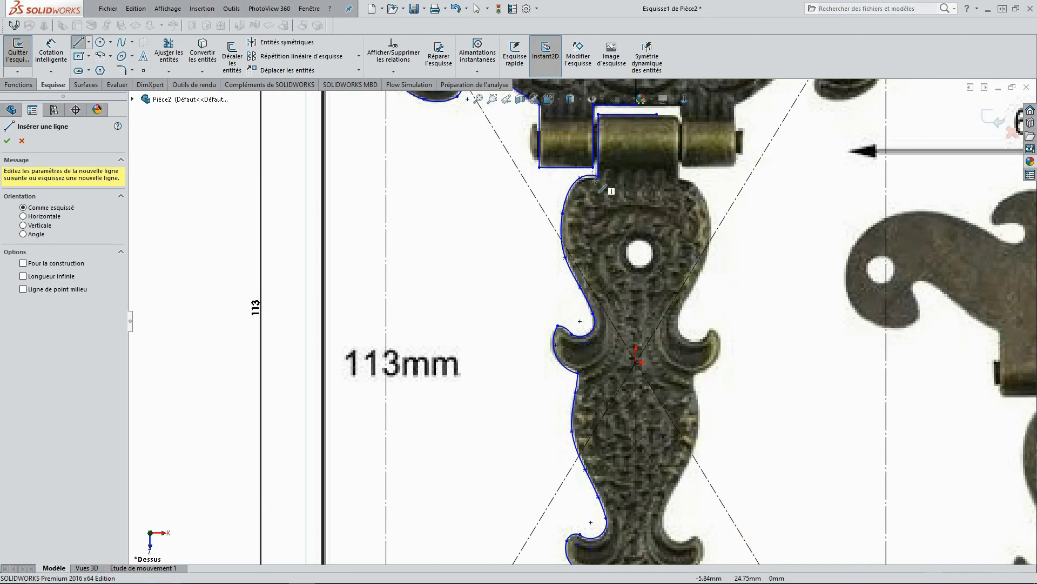
{"action": "key", "text": "z"}
{"action": "key", "text": "z"}
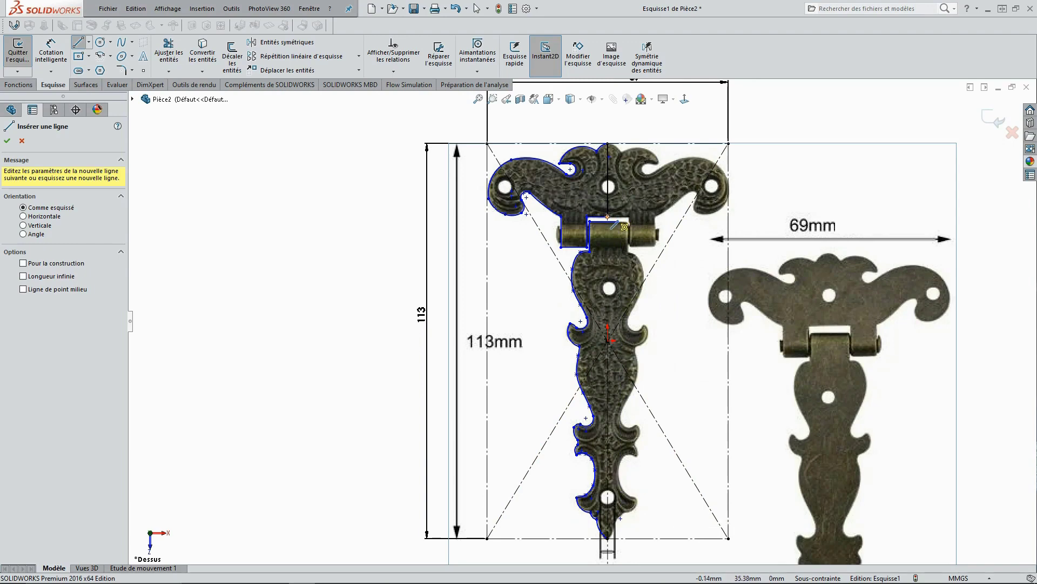
{"action": "scroll", "coordinate": [605, 220], "scroll_direction": "down", "scroll_amount": 3}
{"action": "scroll", "coordinate": [603, 232], "scroll_direction": "down", "scroll_amount": 2}
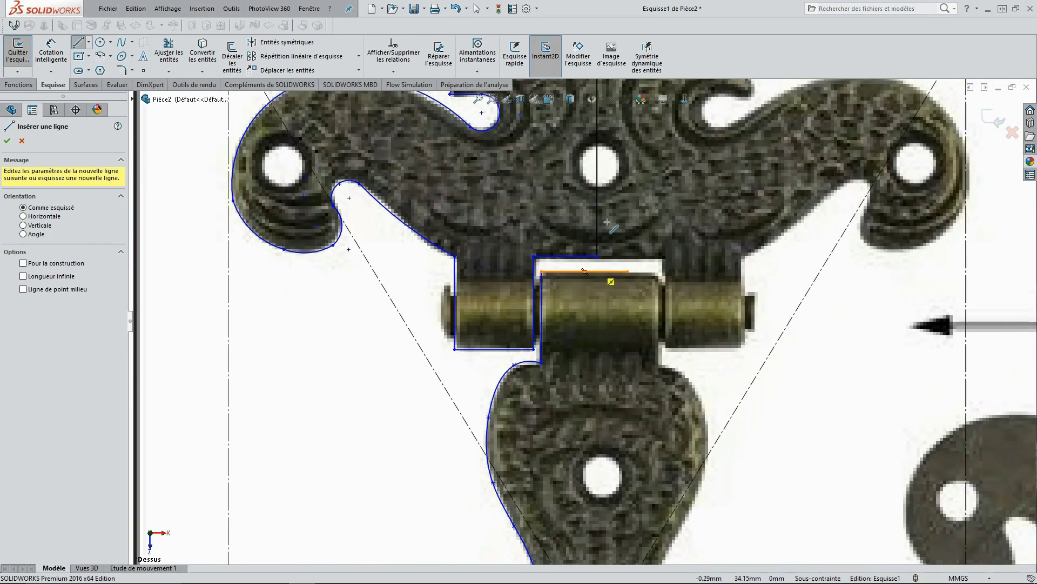
{"action": "left_click", "coordinate": [598, 268]}
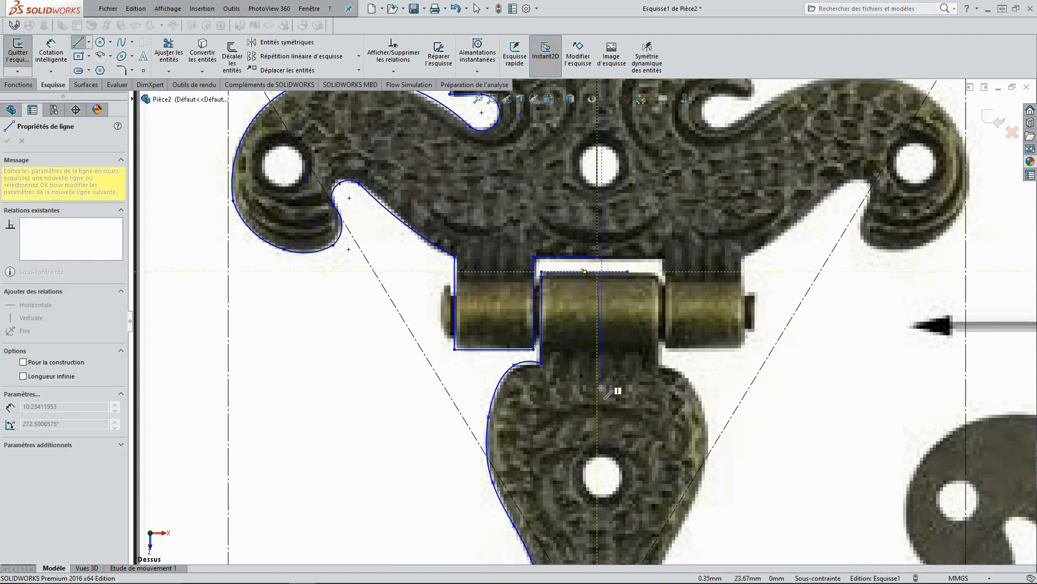
{"action": "scroll", "coordinate": [580, 327], "scroll_direction": "up", "scroll_amount": 8}
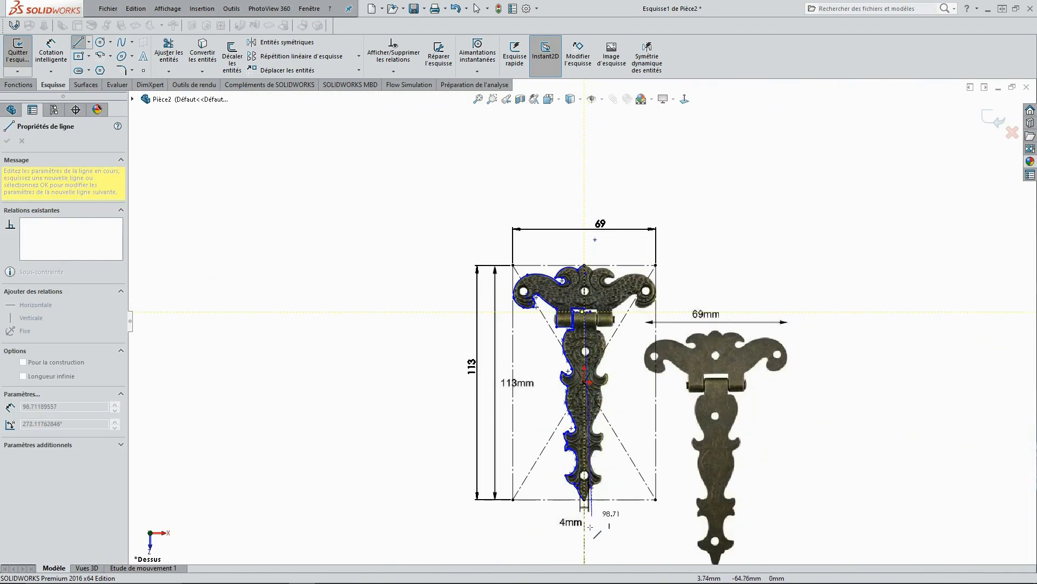
{"action": "left_click", "coordinate": [584, 536]}
{"action": "key", "text": "Escape"}
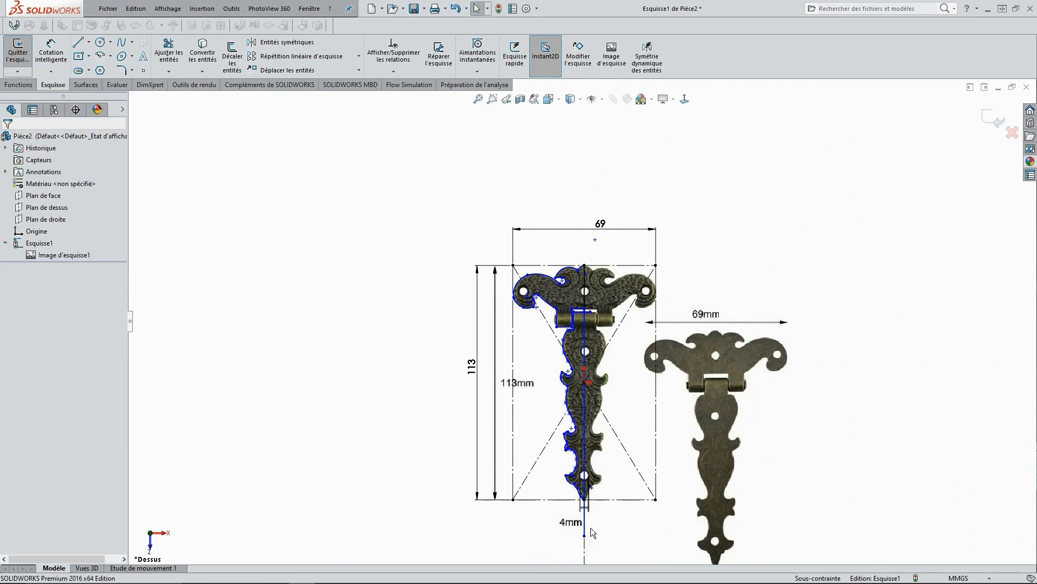
{"action": "scroll", "coordinate": [581, 325], "scroll_direction": "up", "scroll_amount": 5}
{"action": "scroll", "coordinate": [576, 402], "scroll_direction": "down", "scroll_amount": 2}
{"action": "scroll", "coordinate": [595, 389], "scroll_direction": "down", "scroll_amount": 3}
{"action": "scroll", "coordinate": [611, 379], "scroll_direction": "down", "scroll_amount": 4}
{"action": "scroll", "coordinate": [652, 411], "scroll_direction": "up", "scroll_amount": 3}
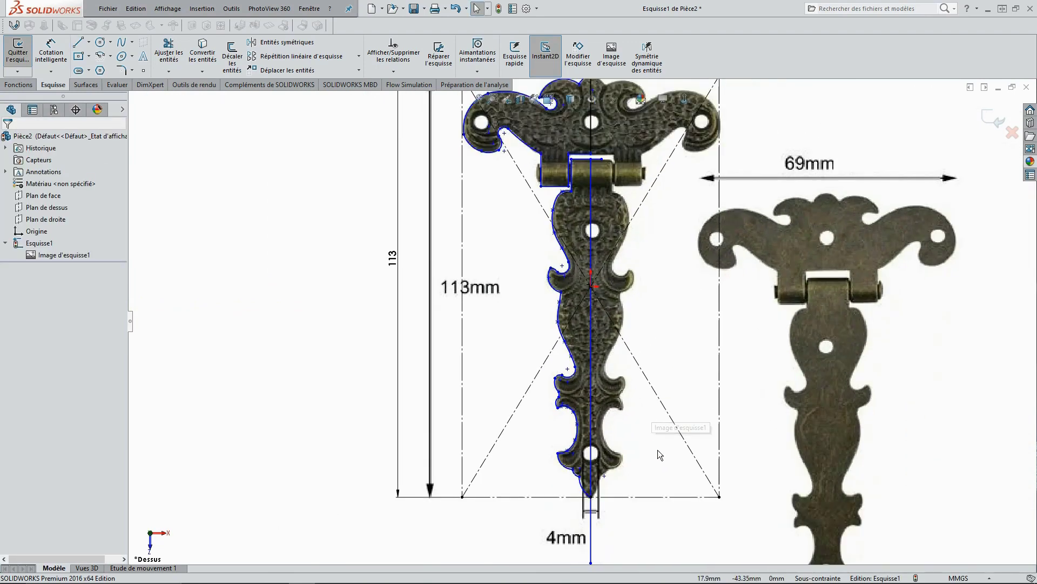
- Trim off the vertical line's portion below the hinge tip
{"action": "right_click", "coordinate": [657, 449]}
{"action": "left_click", "coordinate": [704, 412]}
{"action": "scroll", "coordinate": [621, 516], "scroll_direction": "down", "scroll_amount": 3}
{"action": "scroll", "coordinate": [599, 470], "scroll_direction": "down", "scroll_amount": 3}
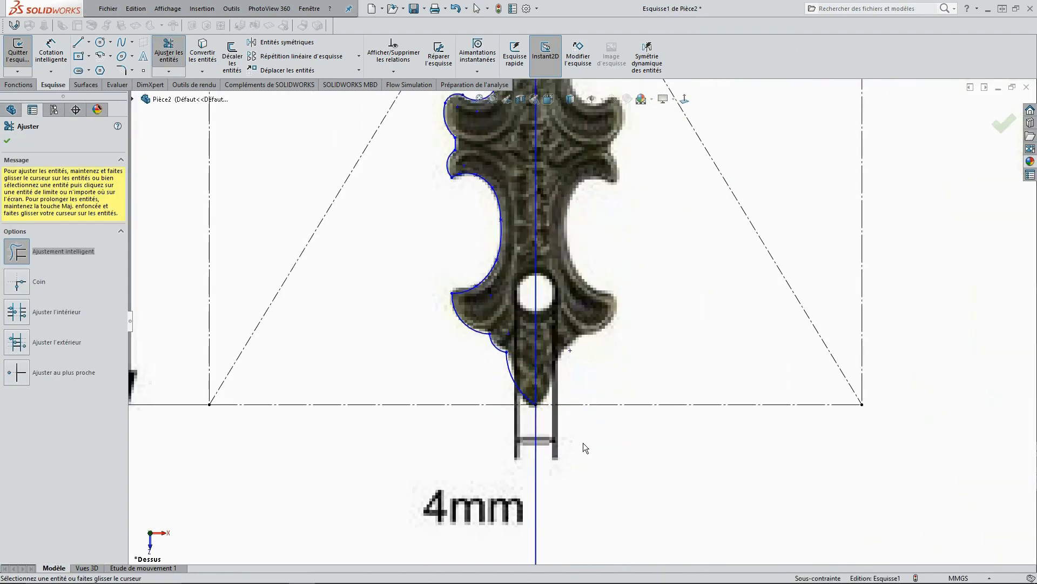
{"action": "left_click", "coordinate": [535, 427]}
- Confirm the trim and fit the whole sketch in view
{"action": "scroll", "coordinate": [568, 151], "scroll_direction": "up", "scroll_amount": 3}
{"action": "scroll", "coordinate": [568, 151], "scroll_direction": "up", "scroll_amount": 3}
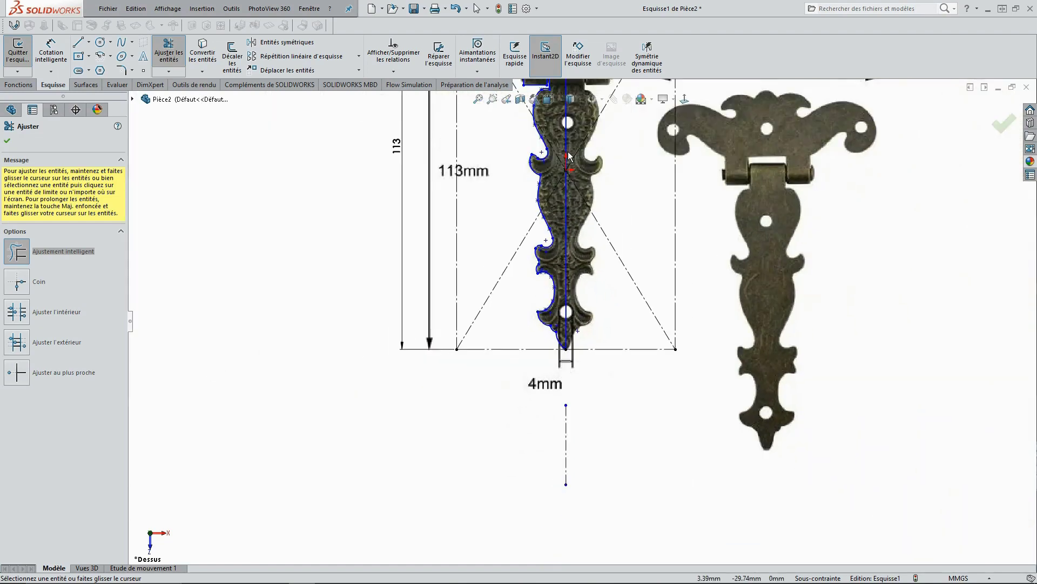
{"action": "scroll", "coordinate": [569, 157], "scroll_direction": "down", "scroll_amount": 3}
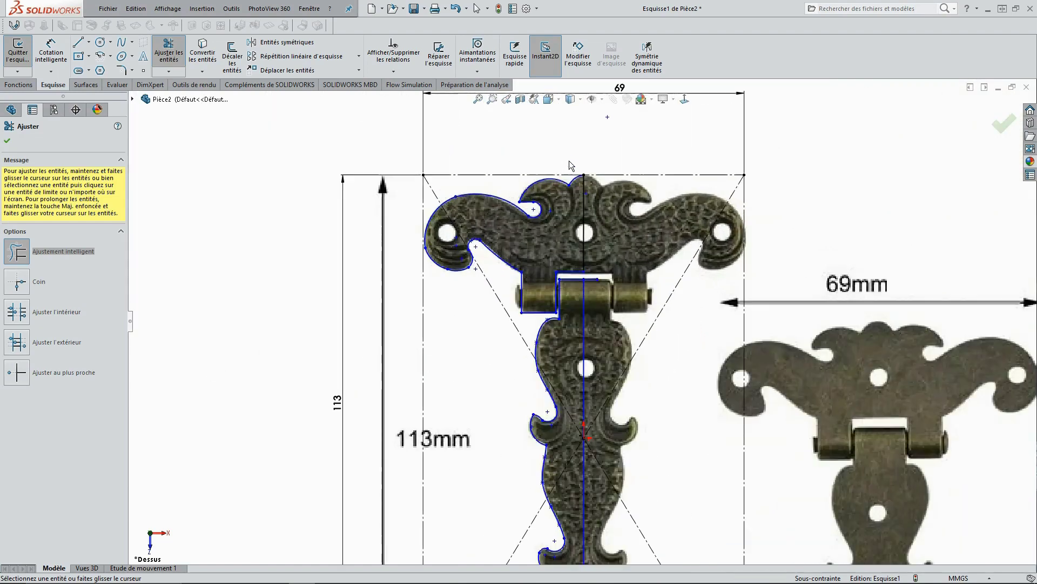
{"action": "scroll", "coordinate": [581, 217], "scroll_direction": "down", "scroll_amount": 2}
{"action": "scroll", "coordinate": [592, 267], "scroll_direction": "down", "scroll_amount": 2}
{"action": "scroll", "coordinate": [608, 364], "scroll_direction": "down", "scroll_amount": 2}
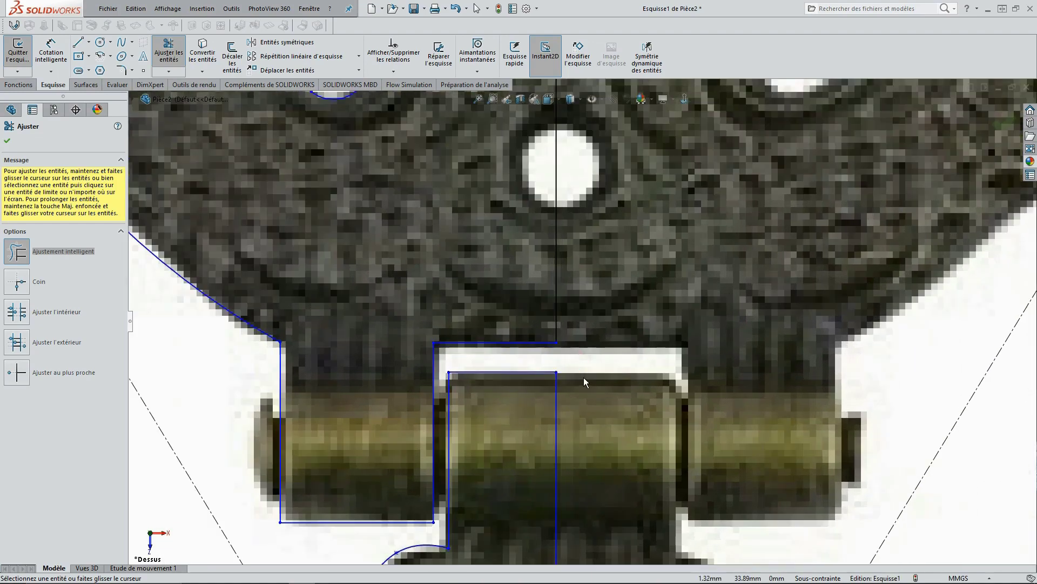
{"action": "left_click", "coordinate": [7, 141]}
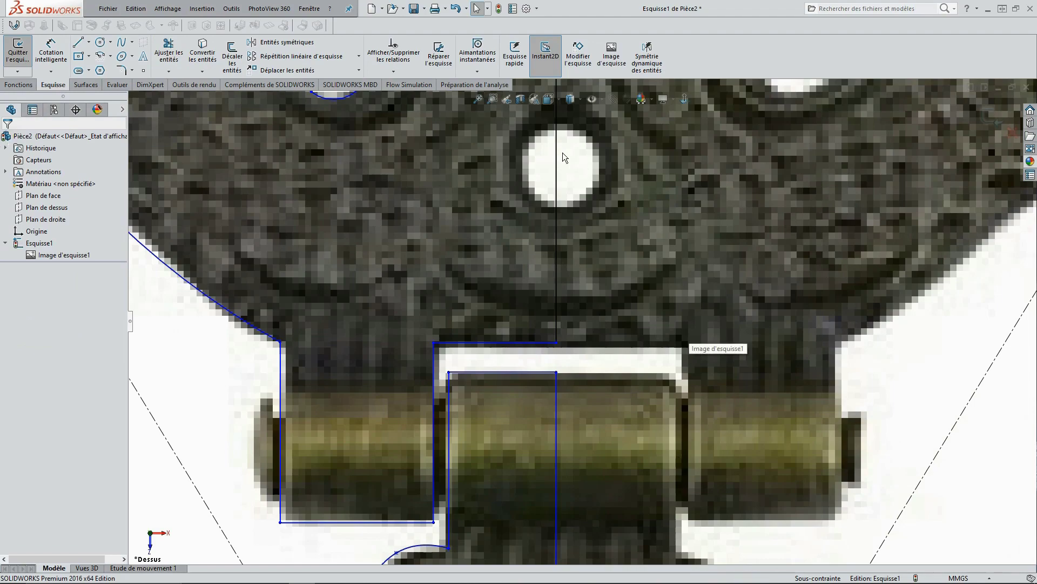
{"action": "left_click", "coordinate": [479, 99]}
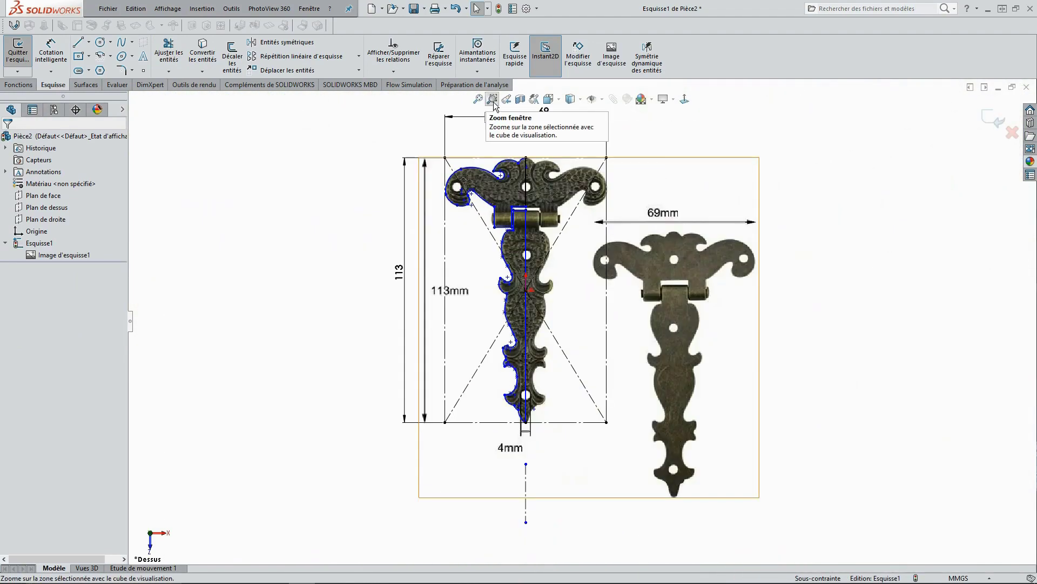
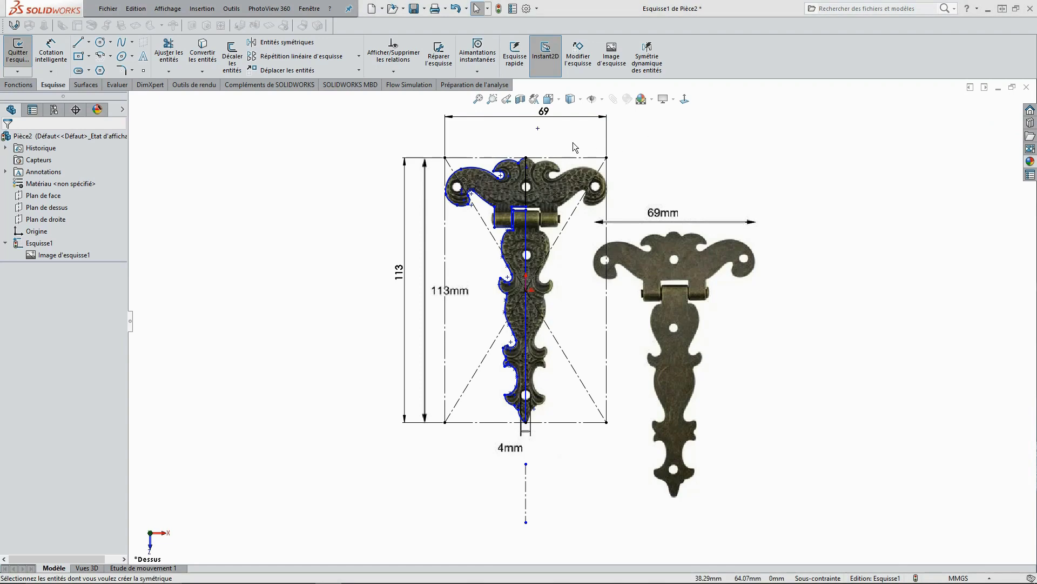
- Start Entités symétriques and pick the first line plus the top arcs and lines of the outline
{"action": "left_click", "coordinate": [290, 42]}
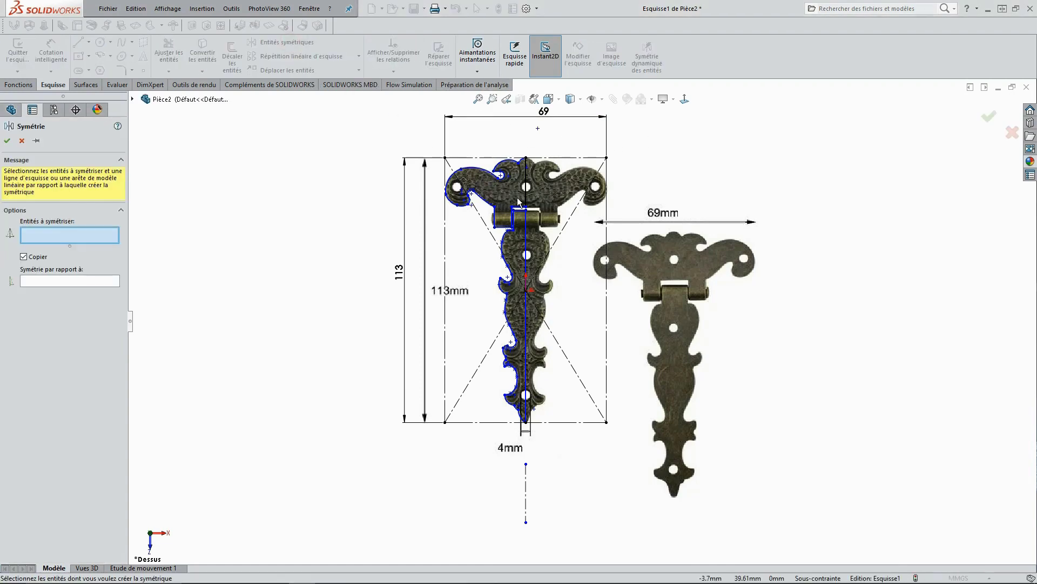
{"action": "scroll", "coordinate": [517, 197], "scroll_direction": "down", "scroll_amount": 3}
{"action": "scroll", "coordinate": [517, 196], "scroll_direction": "down", "scroll_amount": 3}
{"action": "left_click", "coordinate": [574, 187]}
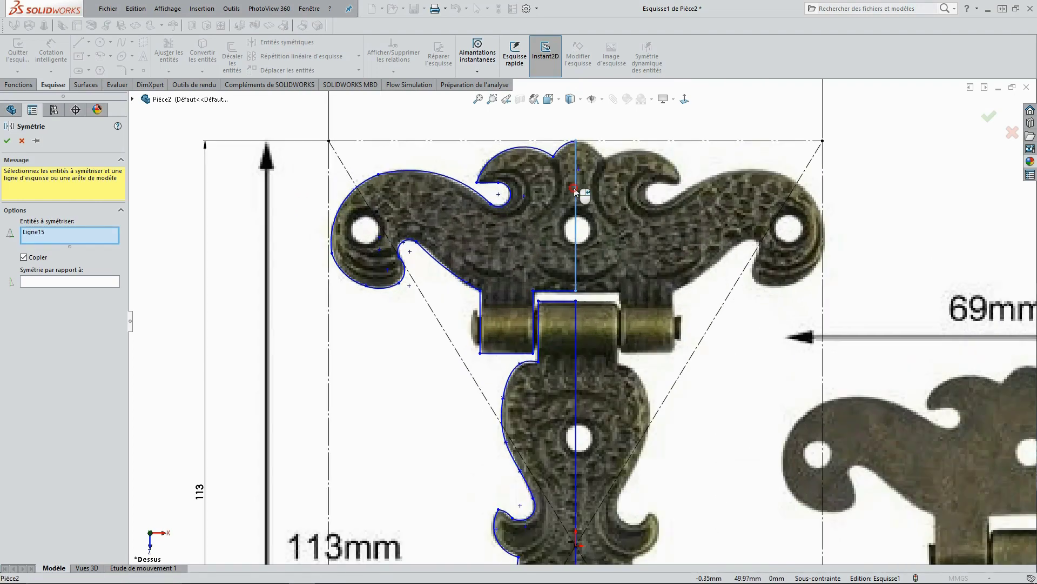
{"action": "left_click", "coordinate": [561, 150]}
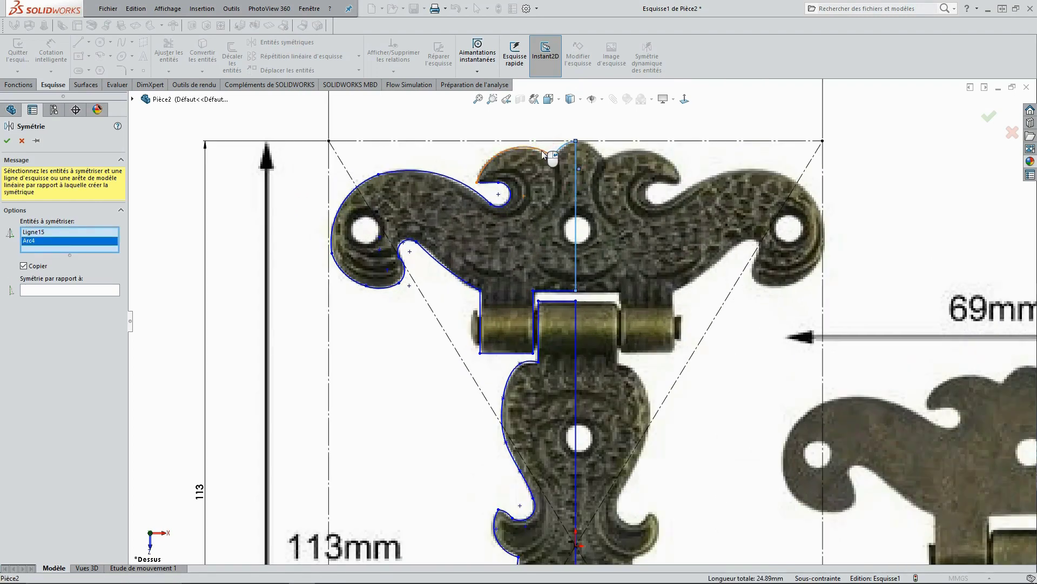
{"action": "left_click", "coordinate": [542, 151]}
{"action": "left_click", "coordinate": [511, 190]}
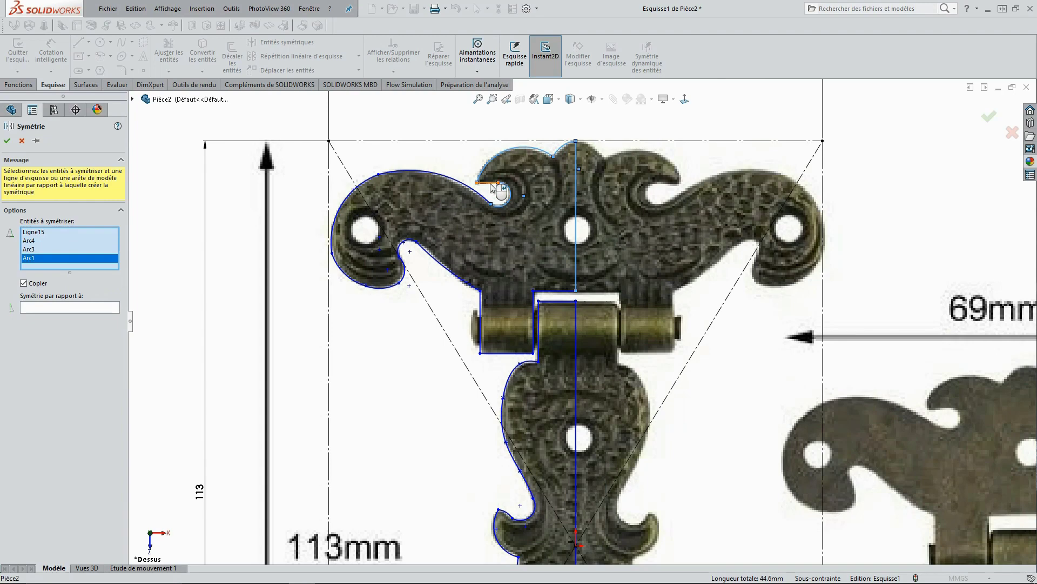
{"action": "left_click", "coordinate": [489, 182]}
{"action": "left_click", "coordinate": [485, 199]}
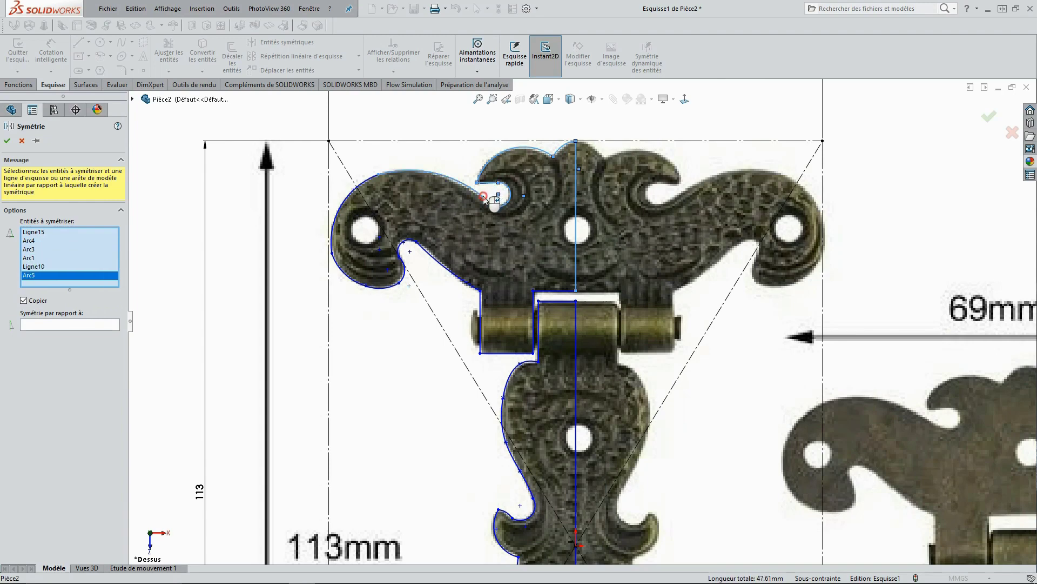
- Add the left lobe's outer arcs, its curl arcs and the curved edge toward the knuckle
{"action": "left_click", "coordinate": [350, 192]}
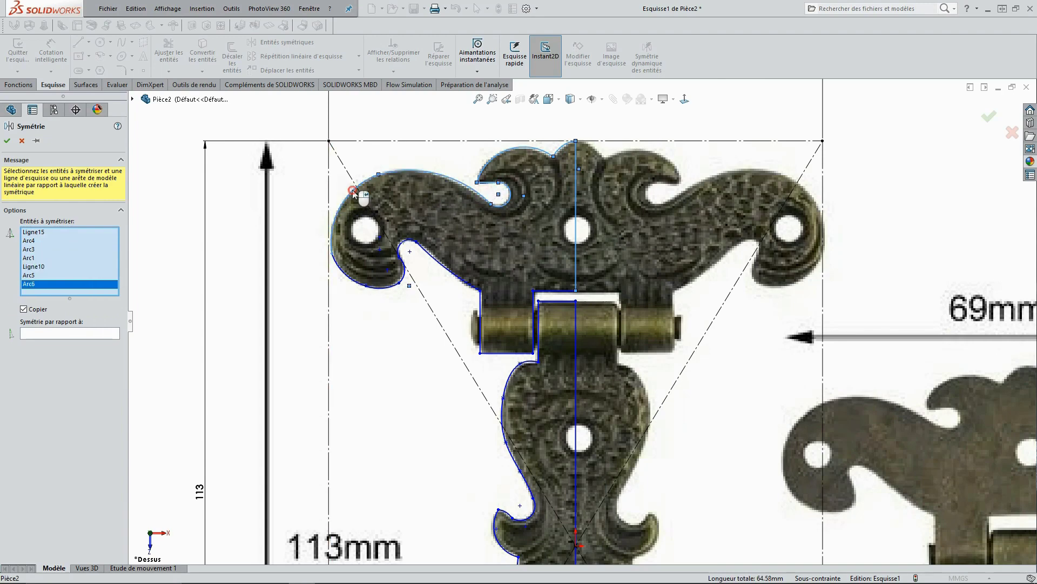
{"action": "left_click", "coordinate": [368, 290]}
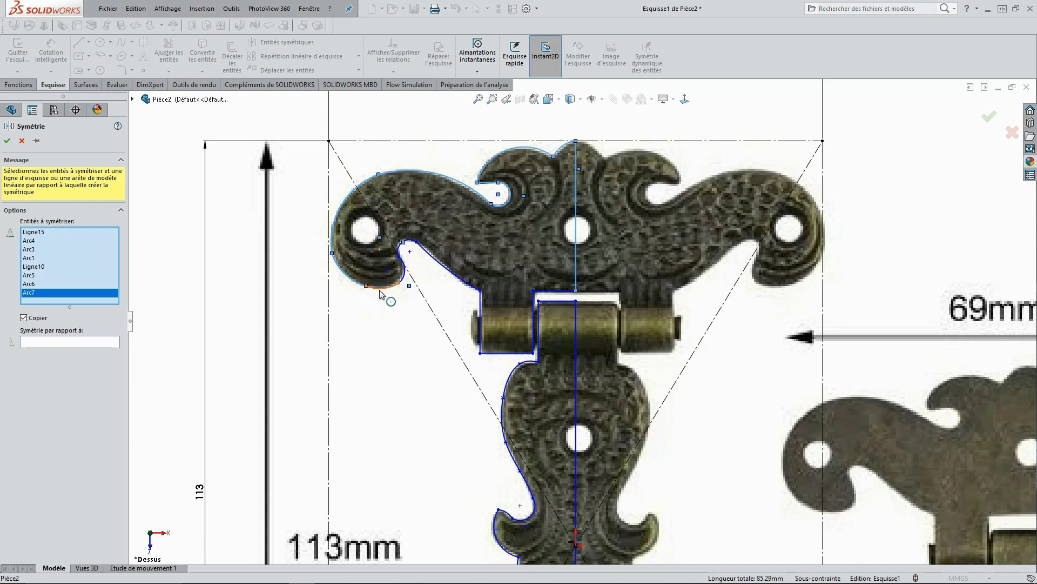
{"action": "left_click", "coordinate": [399, 285]}
{"action": "left_click", "coordinate": [403, 278]}
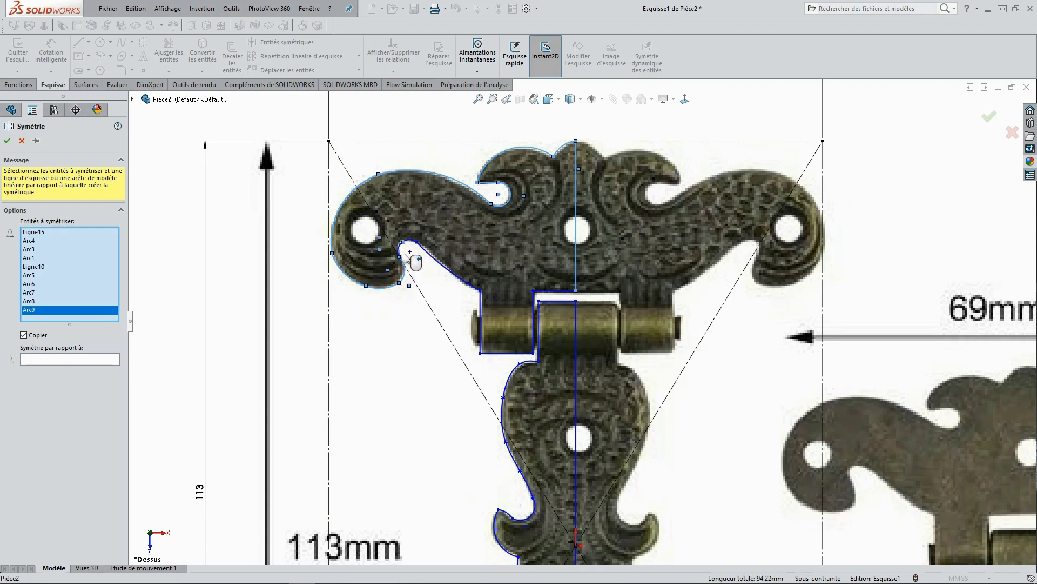
{"action": "left_click", "coordinate": [400, 249]}
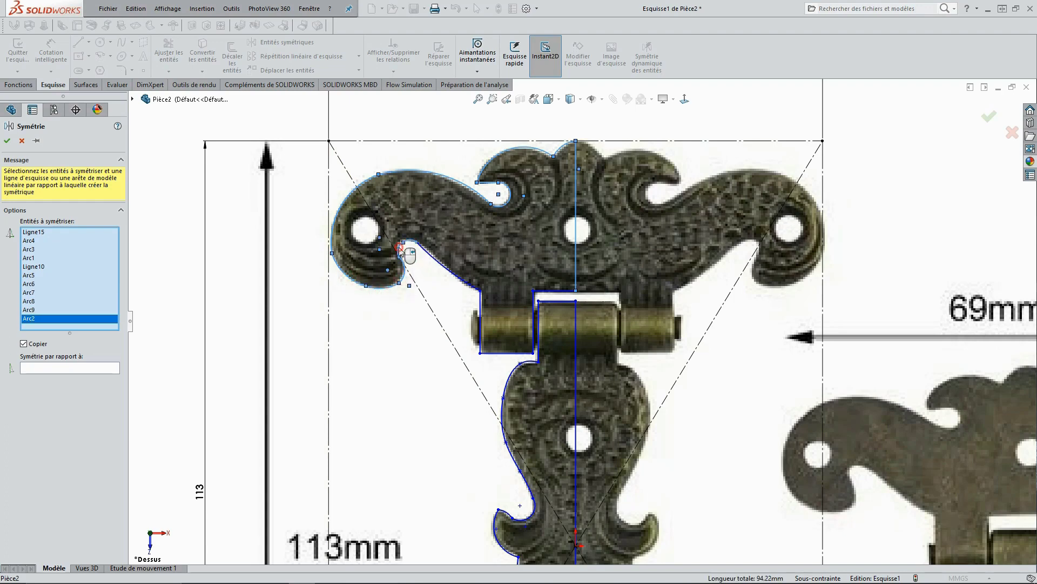
{"action": "left_click", "coordinate": [443, 266]}
{"action": "left_click", "coordinate": [481, 305]}
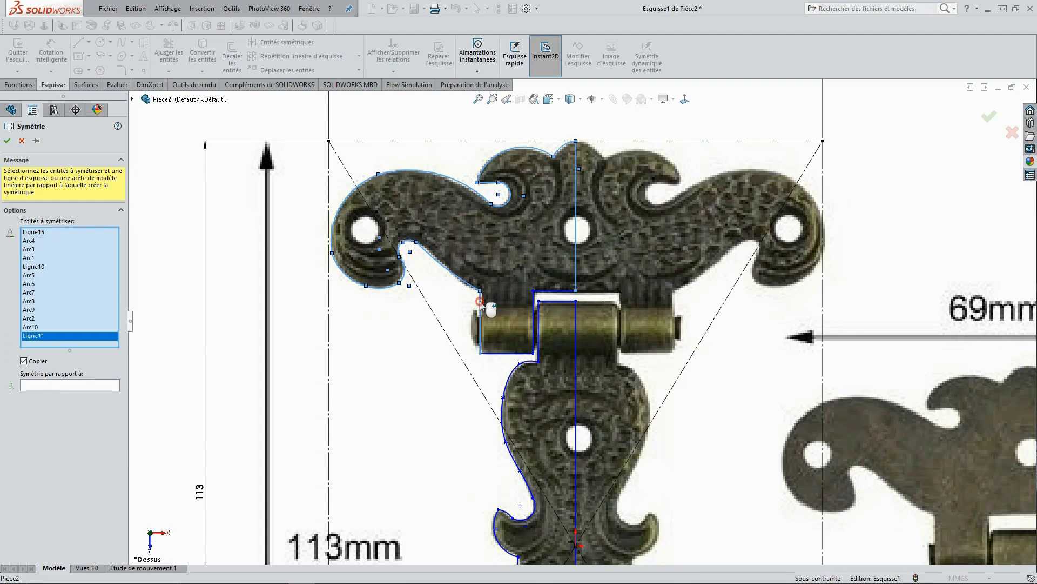
- Add the knuckle edges, the leaf's left edges and the lower curl arcs to the mirror set
{"action": "left_click", "coordinate": [514, 355]}
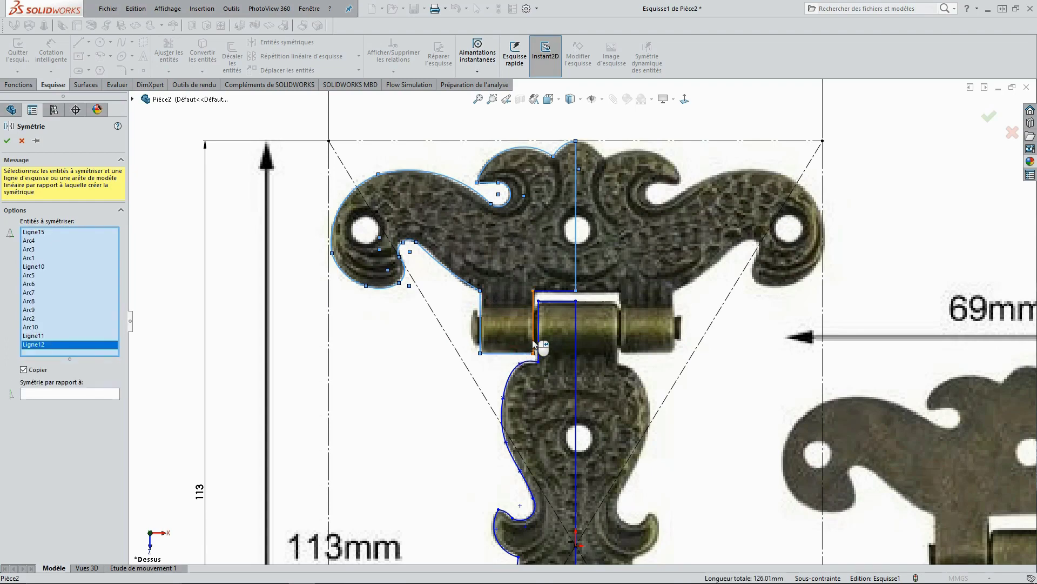
{"action": "left_click", "coordinate": [532, 339]}
{"action": "left_click", "coordinate": [556, 292]}
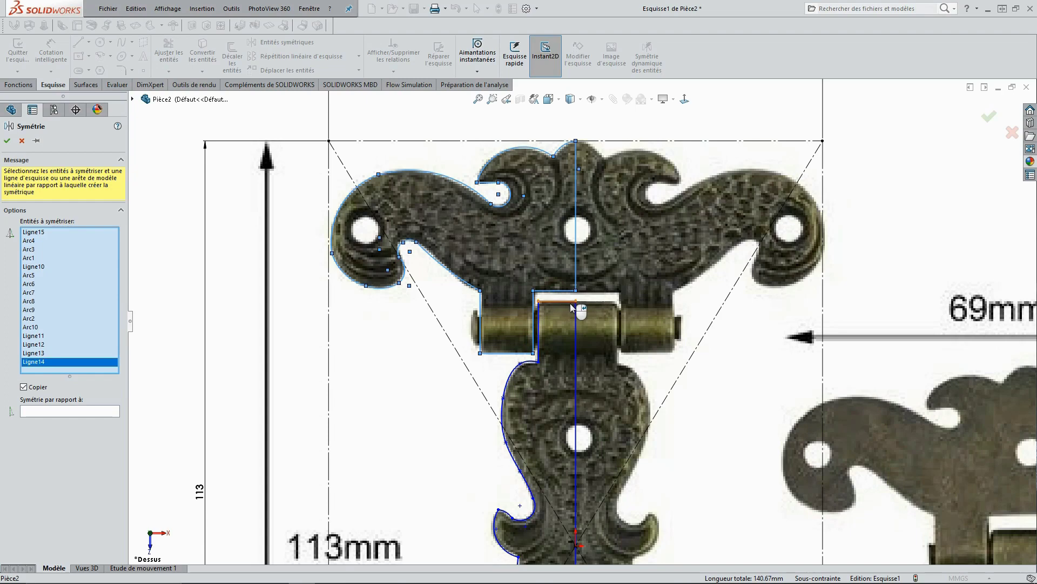
{"action": "left_click", "coordinate": [576, 314]}
{"action": "left_click", "coordinate": [569, 306]}
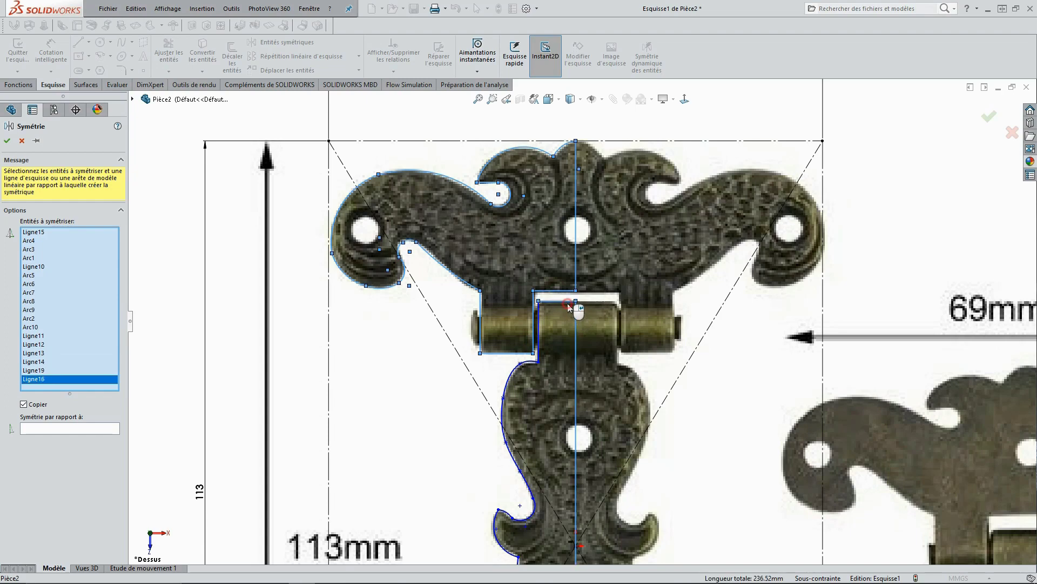
{"action": "left_click", "coordinate": [539, 327]}
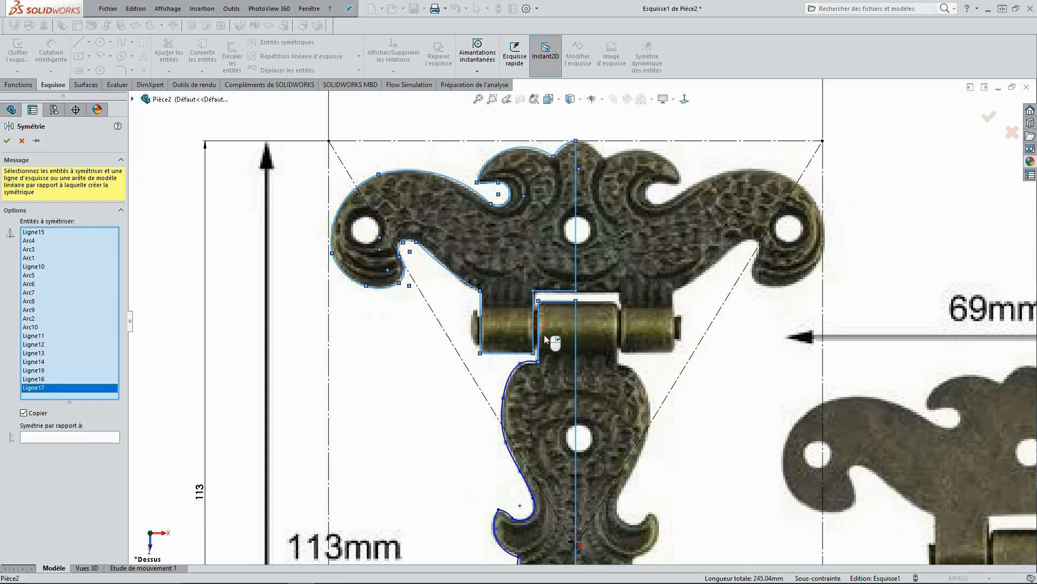
{"action": "left_click", "coordinate": [528, 367]}
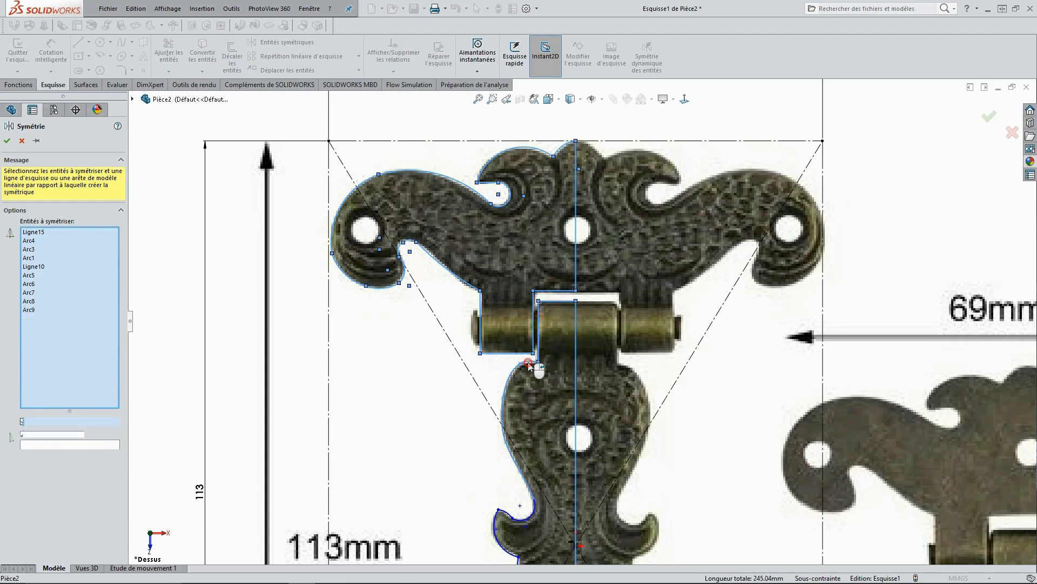
{"action": "left_click", "coordinate": [534, 513]}
{"action": "left_click", "coordinate": [497, 523]}
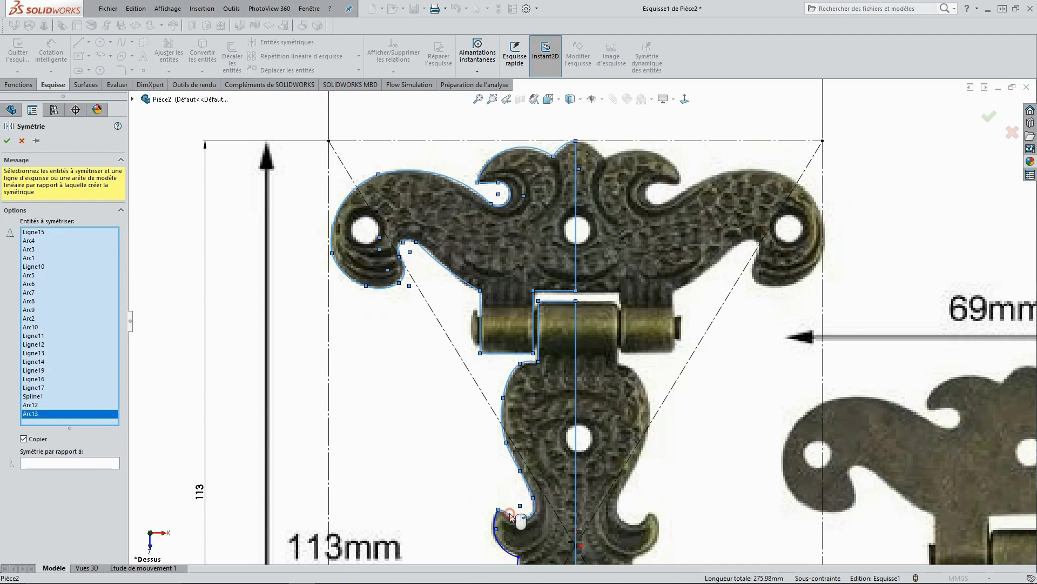
{"action": "left_click", "coordinate": [496, 523]}
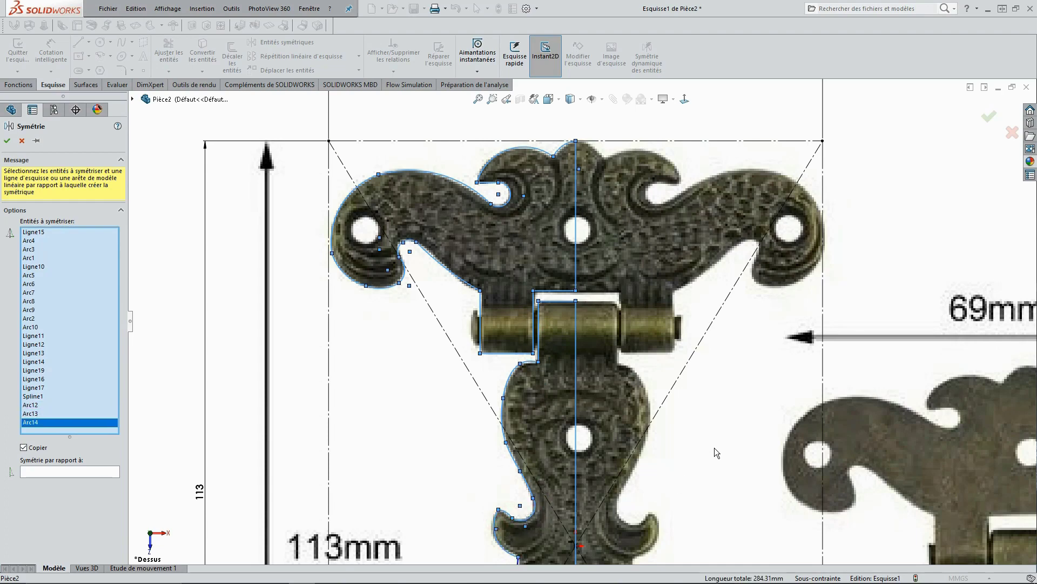
{"action": "middle_click_drag", "start_coordinate": [715, 446], "coordinate": [709, 221], "text": "ctrl"}
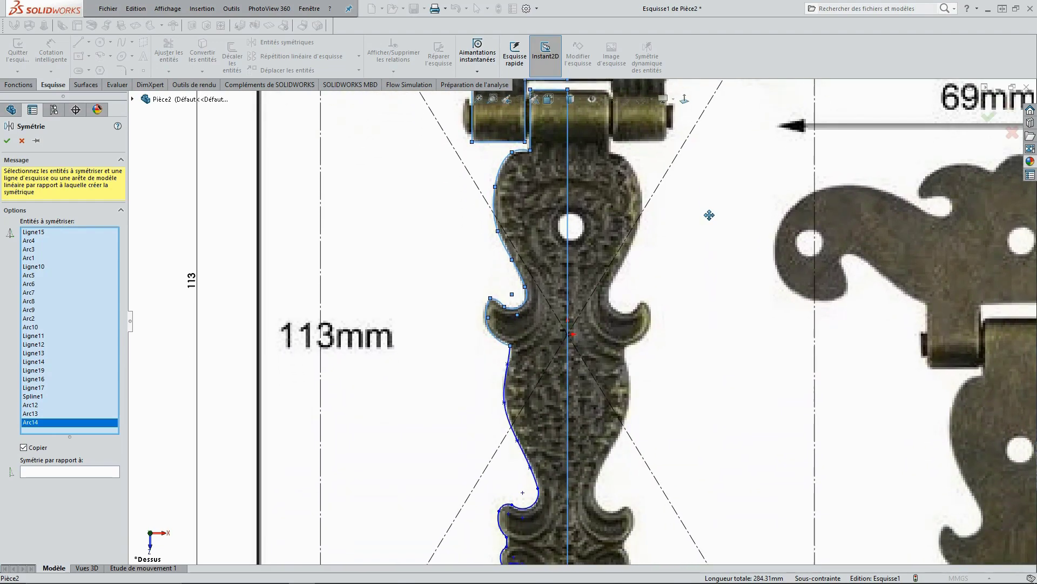
- Add the leaf's left curved edge, its curl arcs and short line down toward the hole
{"action": "middle_click_drag", "start_coordinate": [710, 221], "coordinate": [693, 125], "text": "ctrl"}
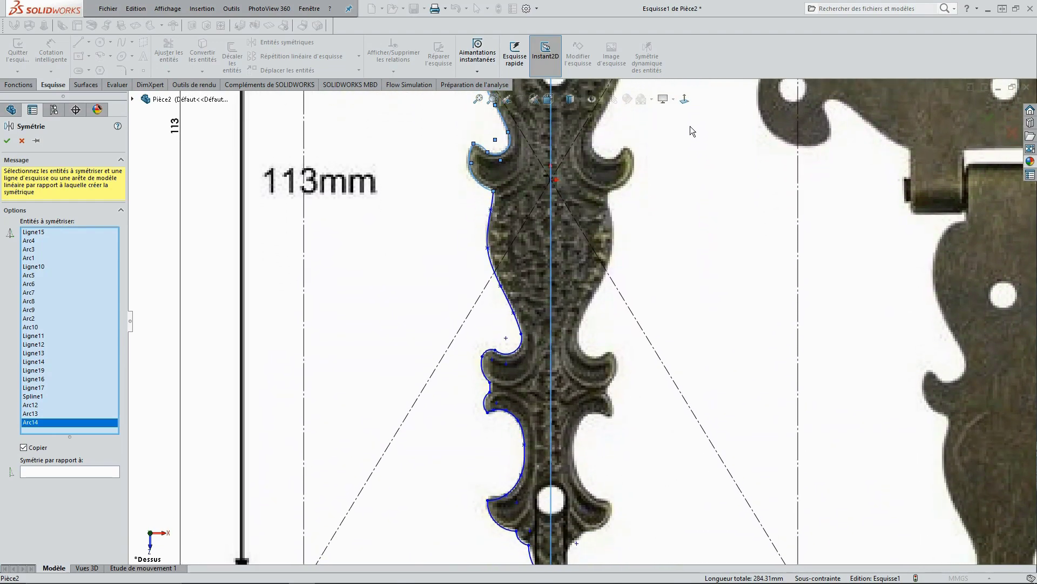
{"action": "left_click", "coordinate": [490, 213]}
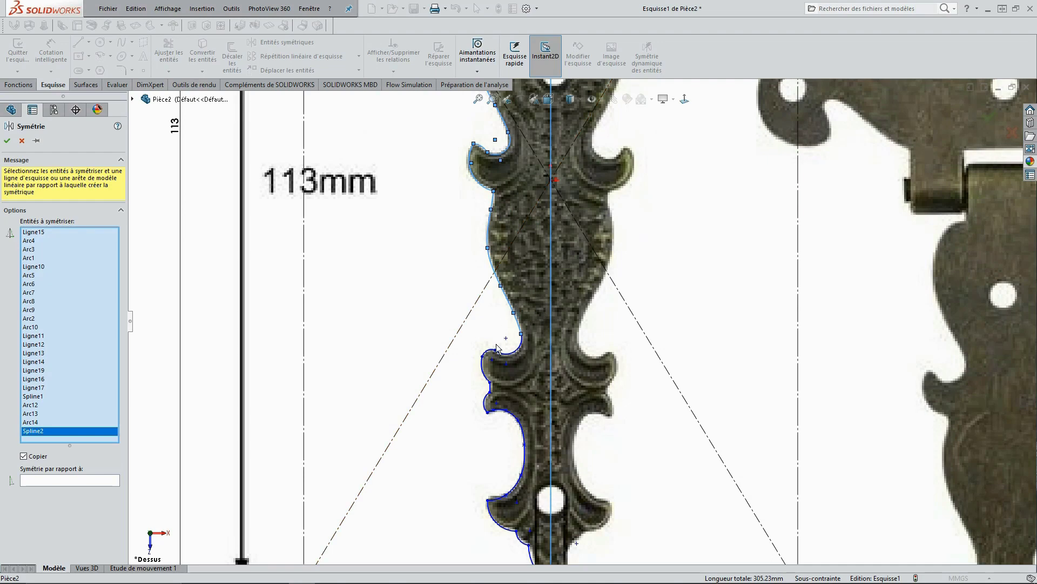
{"action": "left_click", "coordinate": [513, 352]}
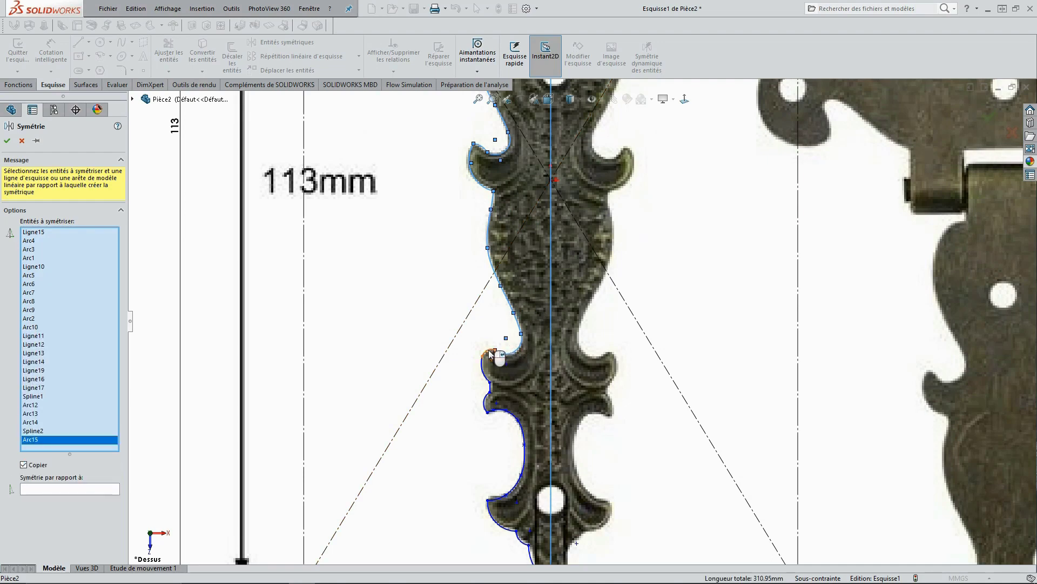
{"action": "left_click", "coordinate": [492, 354]}
{"action": "left_click", "coordinate": [484, 371]}
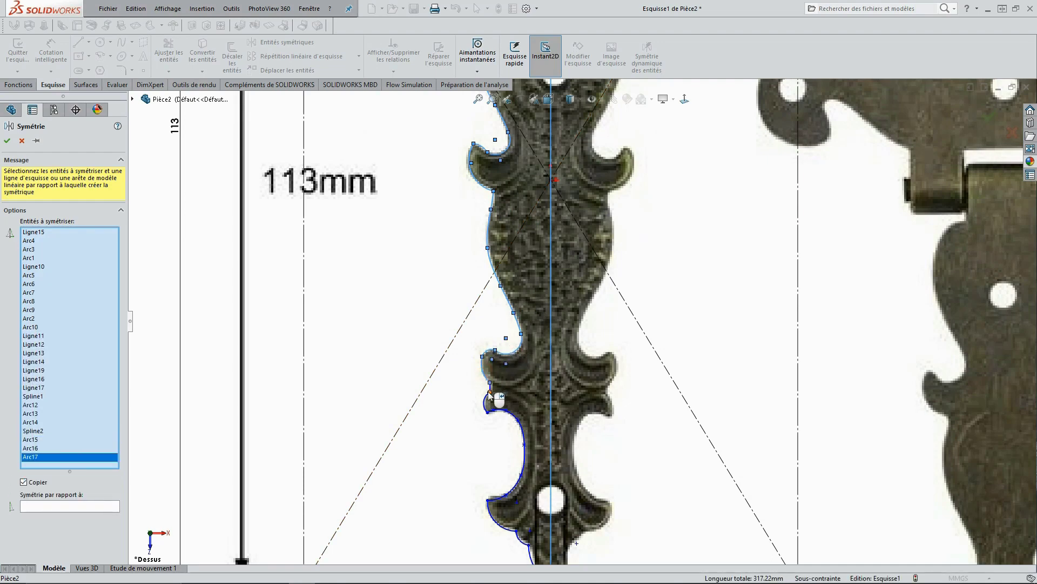
{"action": "left_click", "coordinate": [491, 386]}
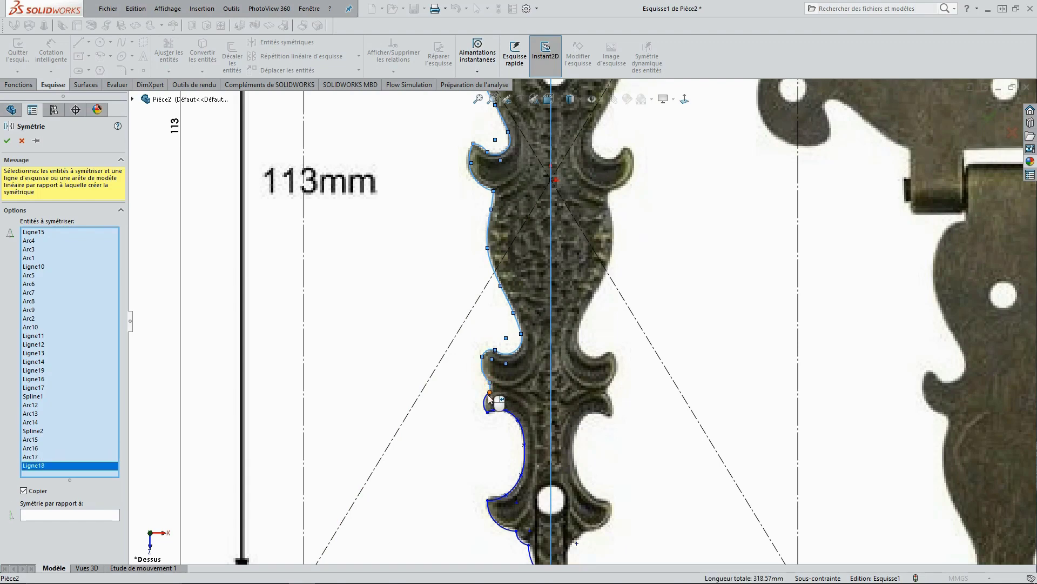
{"action": "left_click", "coordinate": [486, 395]}
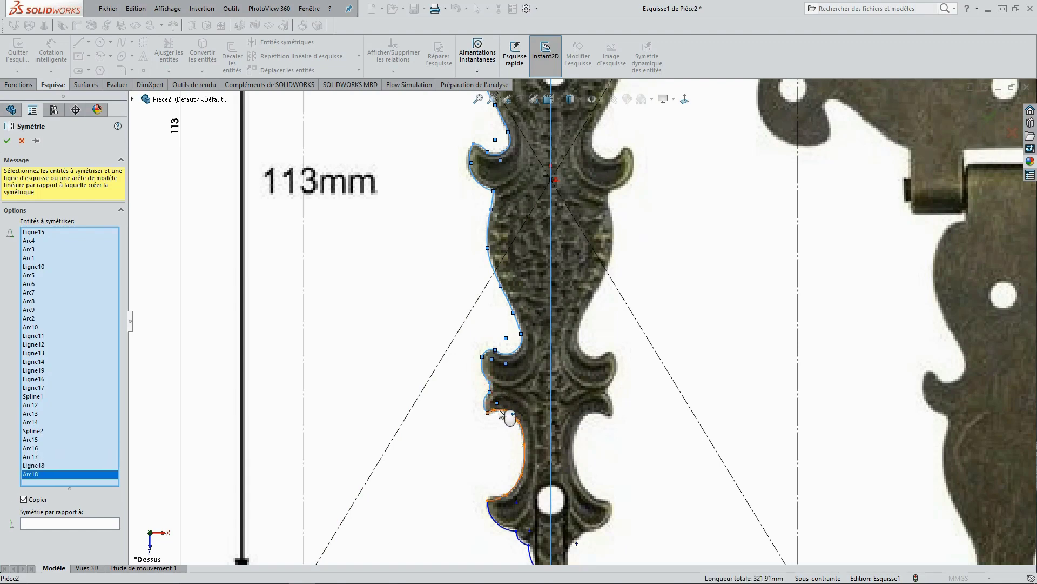
{"action": "left_click", "coordinate": [505, 417]}
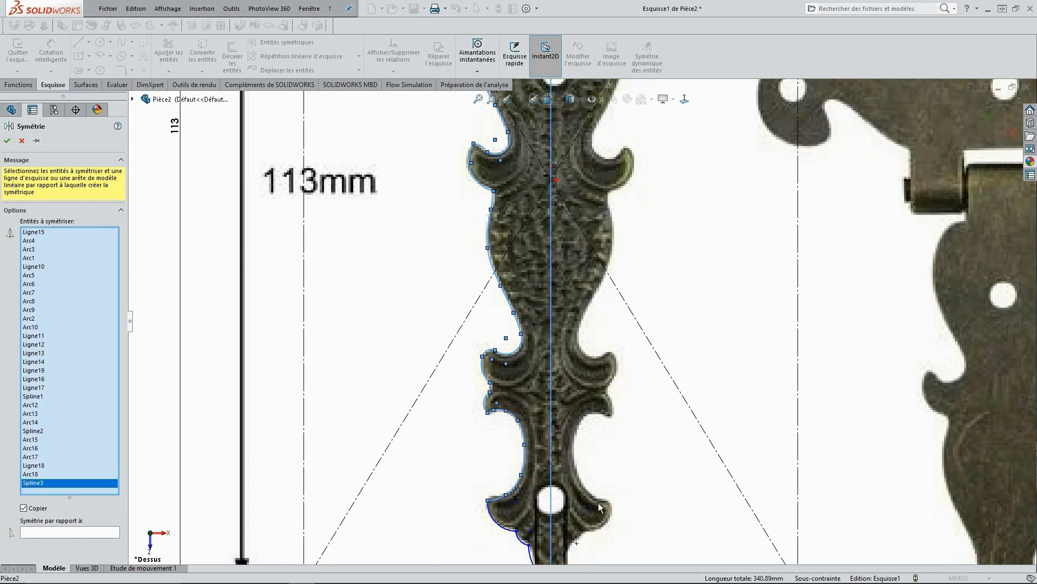
- Add the three arcs at the leaf tip, then fit the sketch in view
{"action": "middle_click_drag", "start_coordinate": [648, 469], "coordinate": [613, 384], "text": "ctrl"}
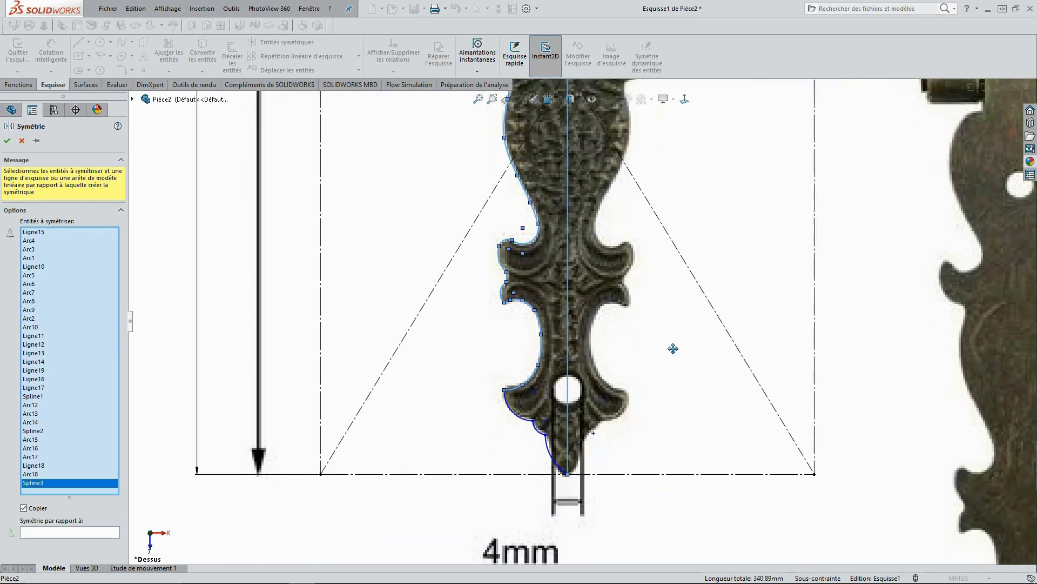
{"action": "left_click", "coordinate": [528, 397]}
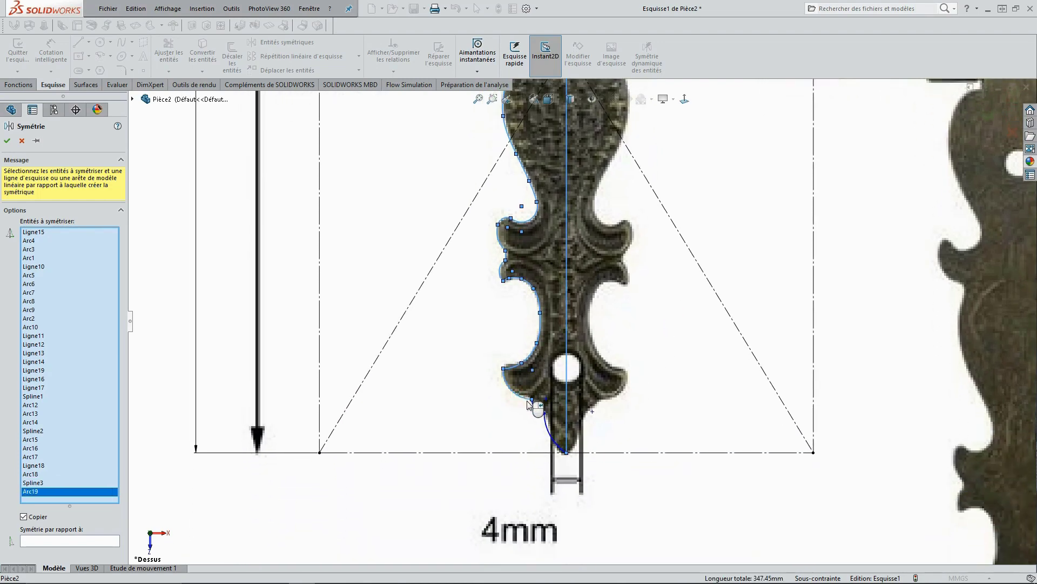
{"action": "left_click", "coordinate": [538, 414]}
{"action": "left_click", "coordinate": [547, 431]}
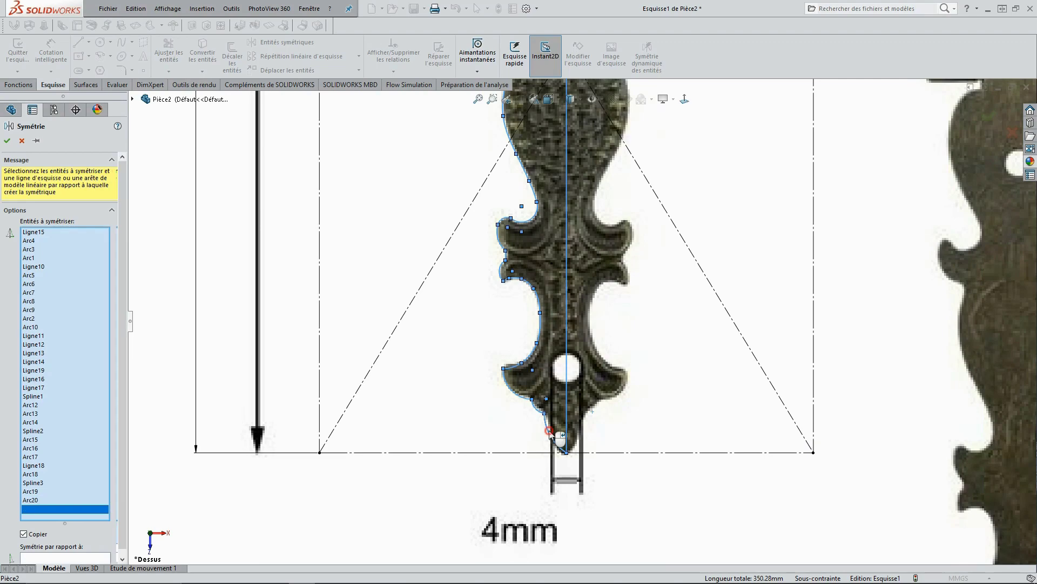
{"action": "left_click", "coordinate": [479, 103]}
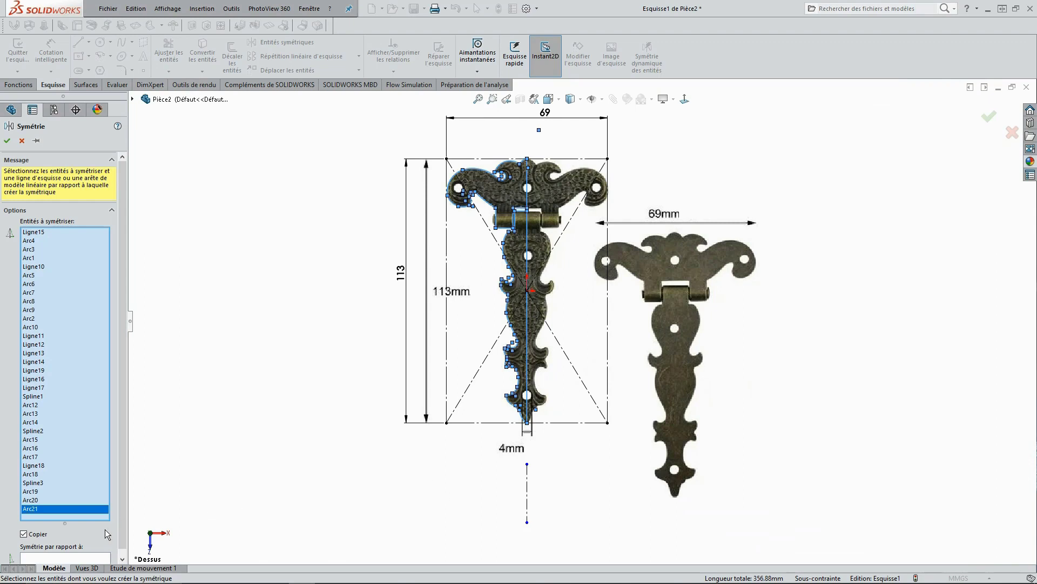
- Set centreline Ligne20 as the mirror line and apply it to the selected left-half curves
{"action": "scroll", "coordinate": [105, 543], "scroll_direction": "down", "scroll_amount": 1}
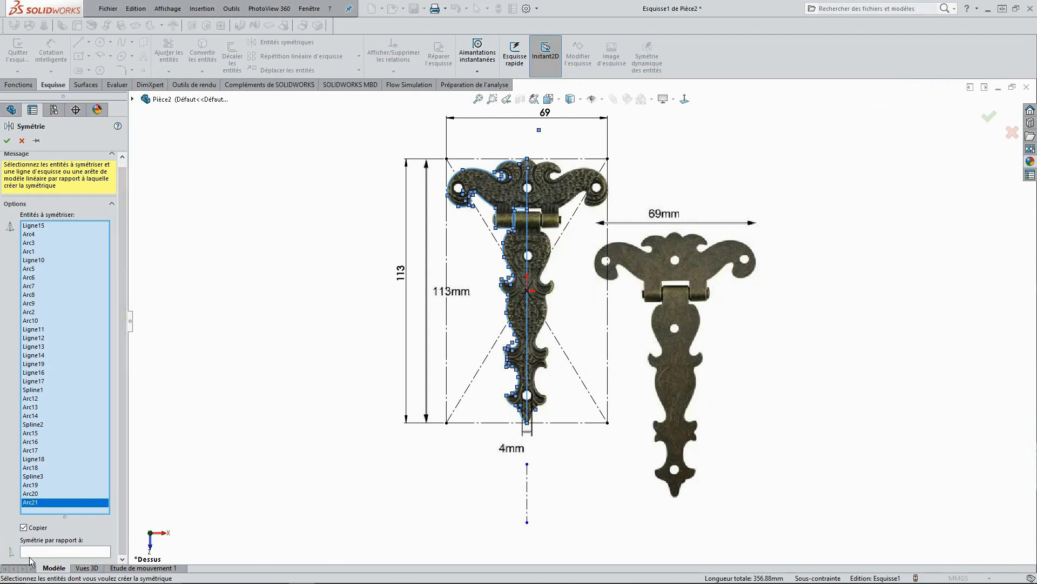
{"action": "left_click", "coordinate": [67, 552]}
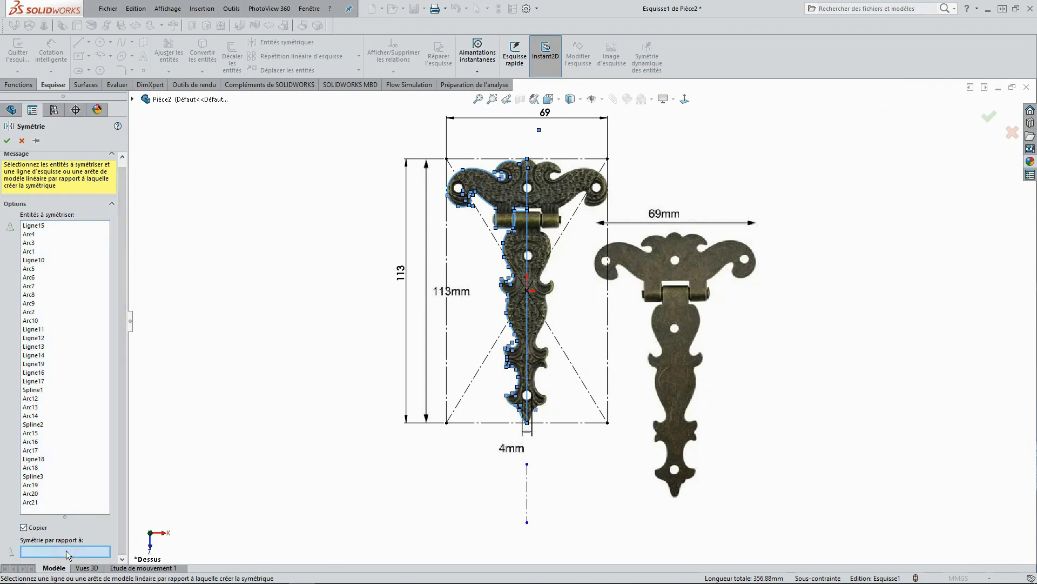
{"action": "left_click", "coordinate": [528, 496]}
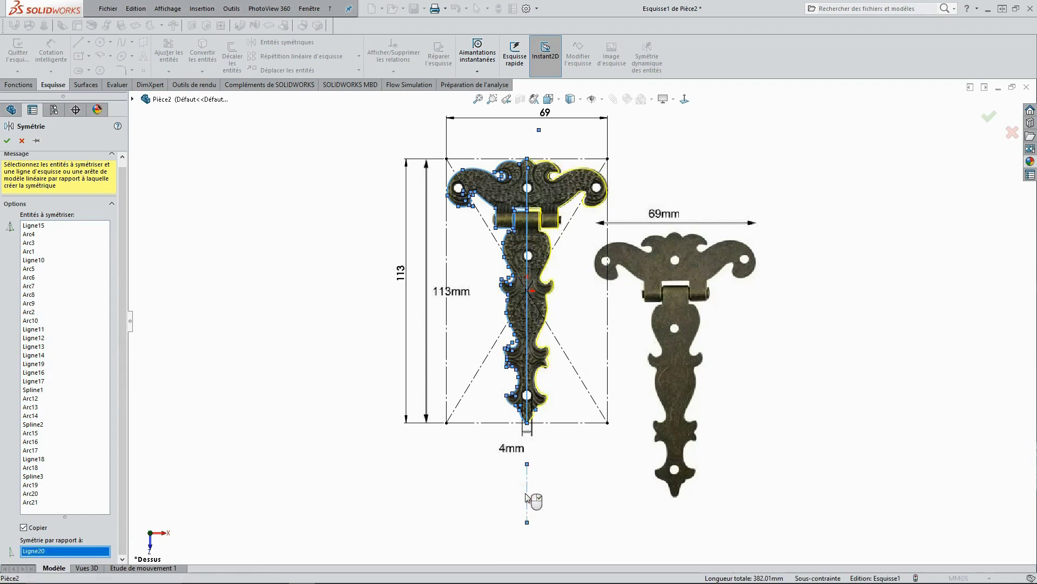
{"action": "left_click", "coordinate": [8, 141]}
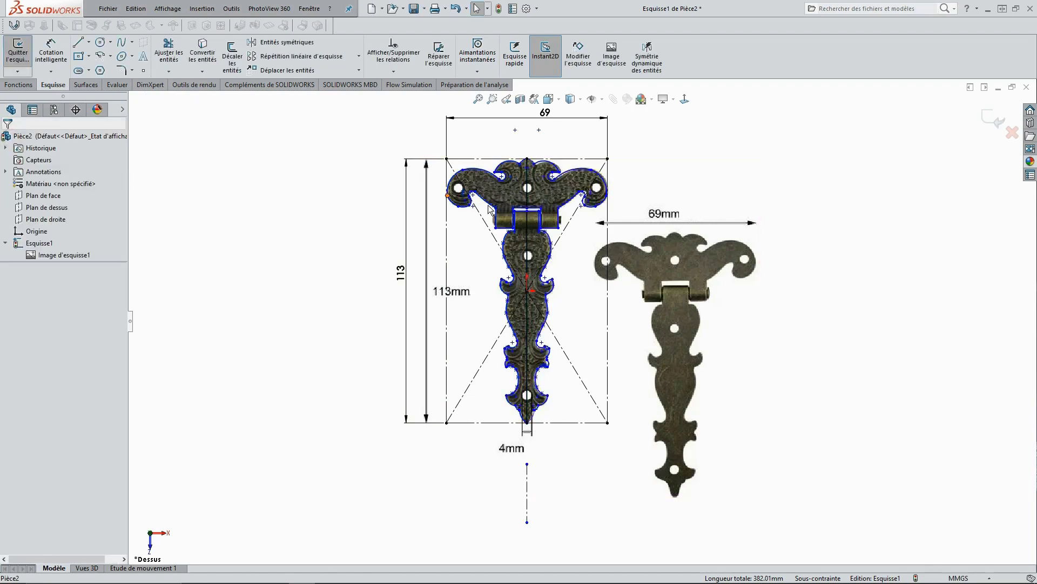
{"action": "scroll", "coordinate": [540, 209], "scroll_direction": "down", "scroll_amount": 3}
{"action": "scroll", "coordinate": [540, 209], "scroll_direction": "down", "scroll_amount": 3}
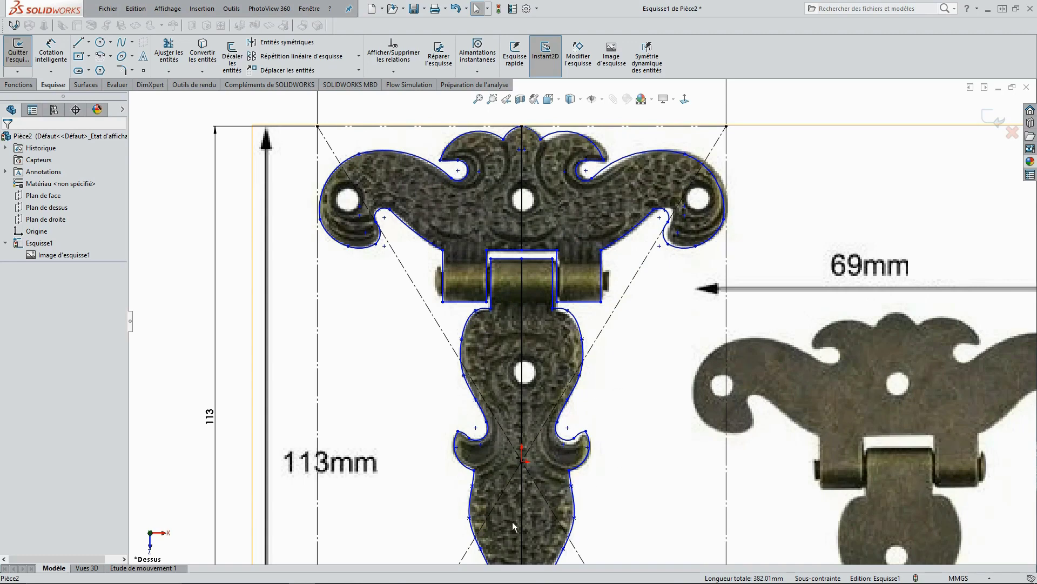
{"action": "scroll", "coordinate": [549, 375], "scroll_direction": "up", "scroll_amount": 2}
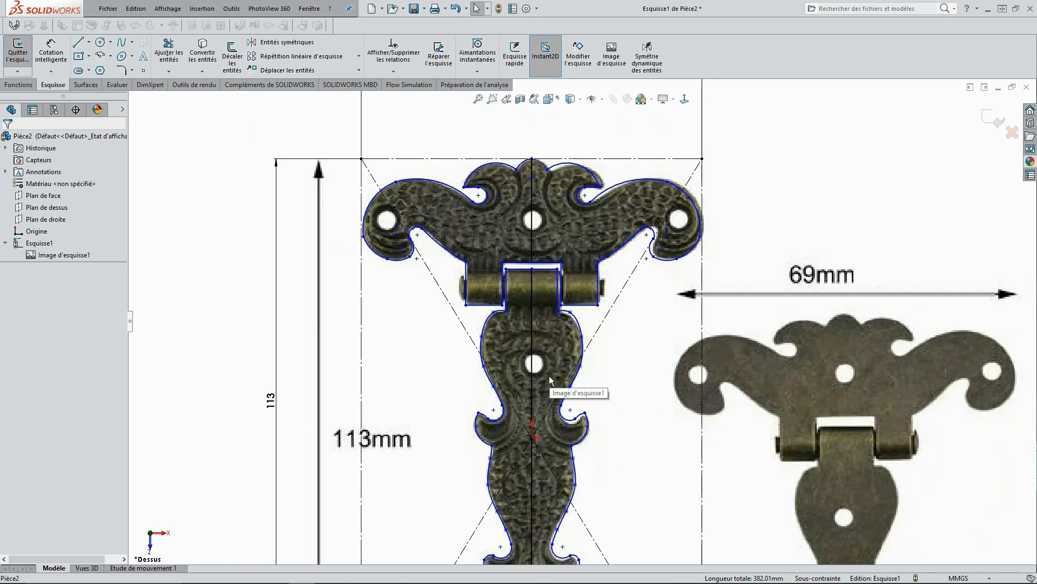
{"action": "scroll", "coordinate": [549, 375], "scroll_direction": "up", "scroll_amount": 2}
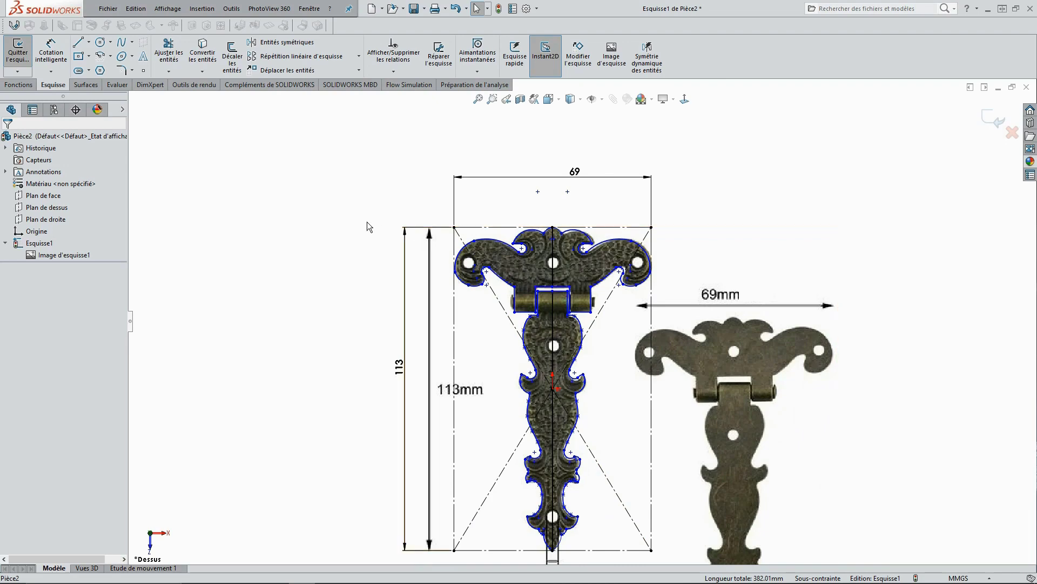
{"action": "right_click", "coordinate": [310, 199]}
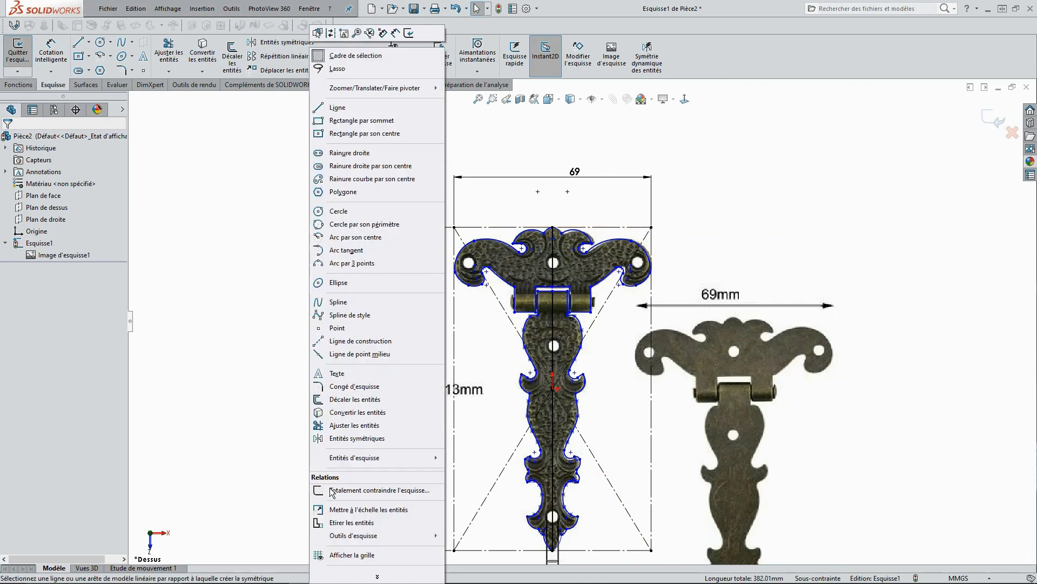
- Trim the centreline segments through the top hole and lower leaf with Ajuster les entités
{"action": "left_click", "coordinate": [352, 428]}
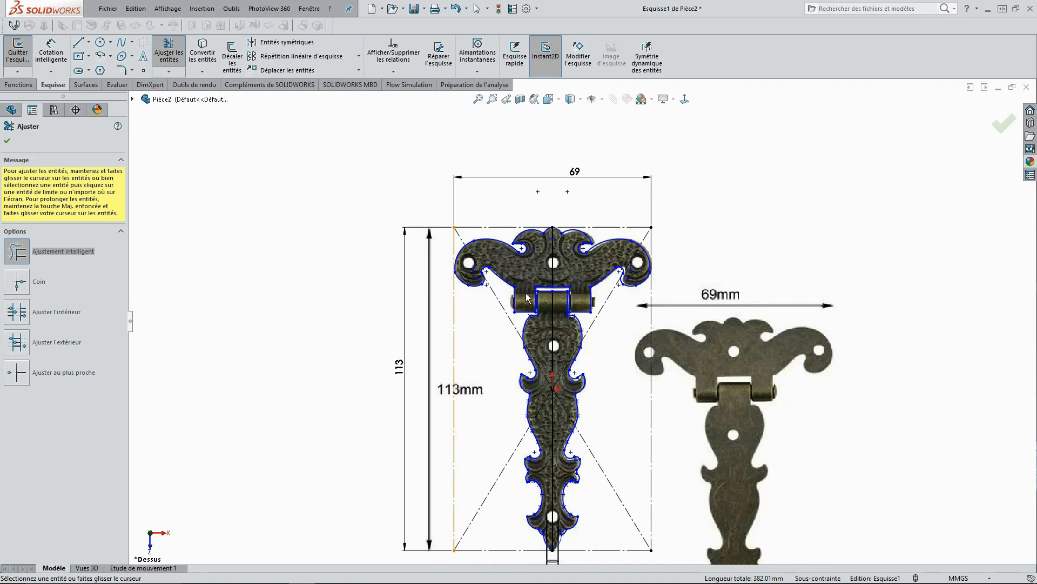
{"action": "scroll", "coordinate": [541, 292], "scroll_direction": "down", "scroll_amount": 2}
{"action": "scroll", "coordinate": [565, 290], "scroll_direction": "down", "scroll_amount": 2}
{"action": "scroll", "coordinate": [565, 291], "scroll_direction": "down", "scroll_amount": 2}
{"action": "left_click_drag", "start_coordinate": [565, 291], "coordinate": [585, 282]}
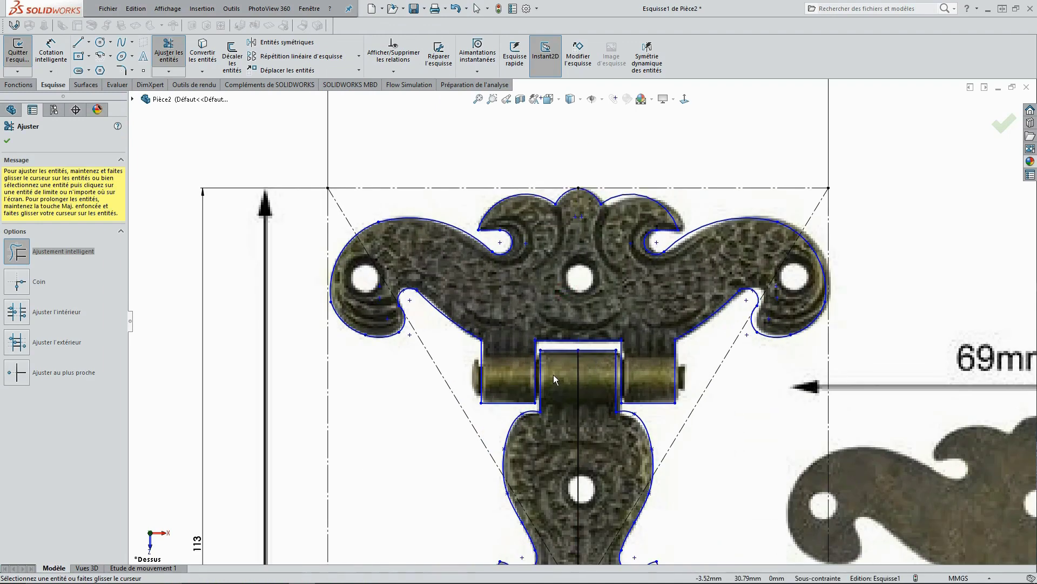
{"action": "left_click_drag", "start_coordinate": [574, 372], "coordinate": [582, 371]}
{"action": "left_click", "coordinate": [8, 141]}
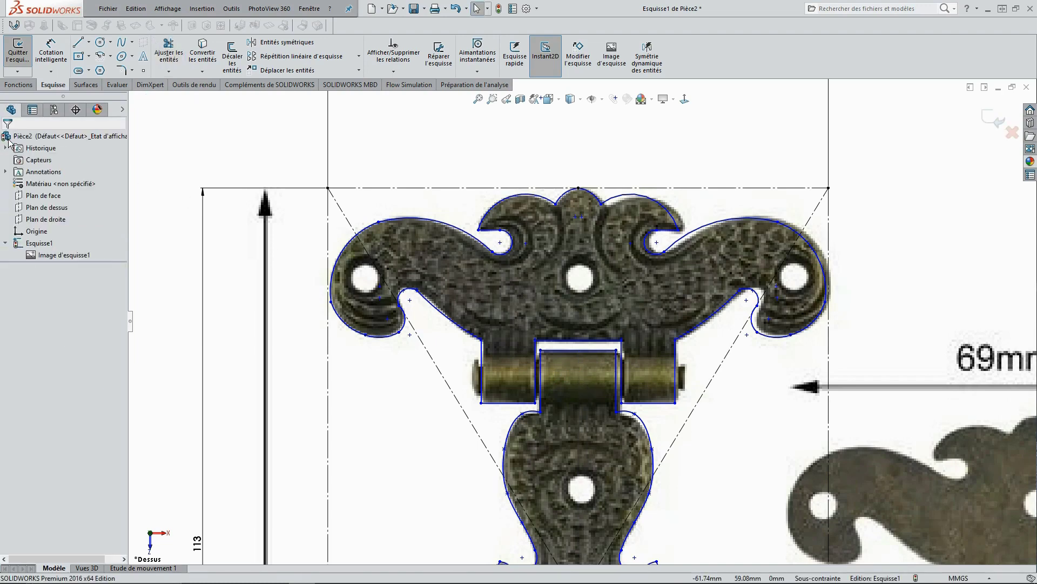
{"action": "left_click", "coordinate": [480, 102]}
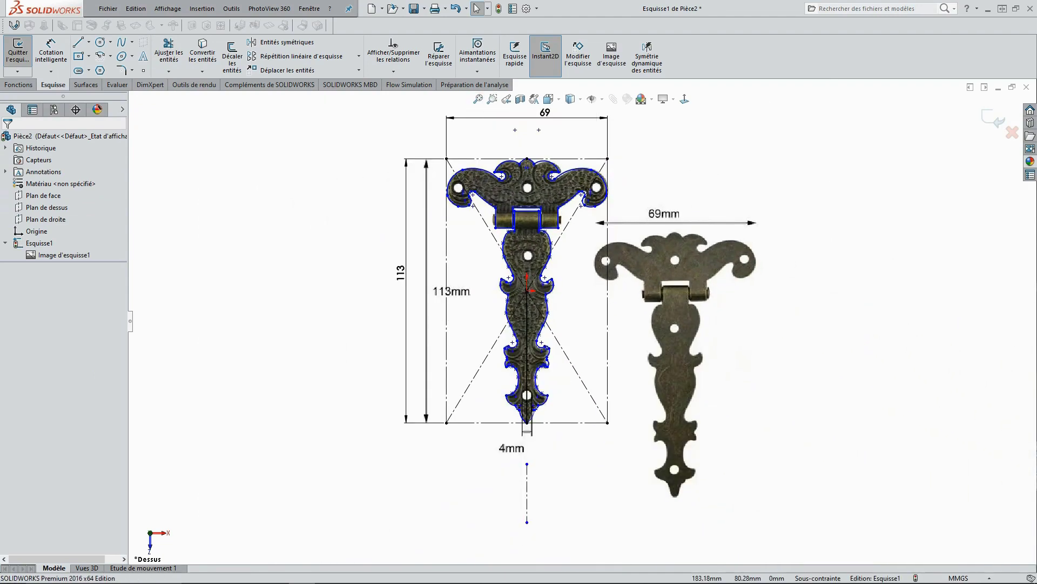
{"action": "left_click", "coordinate": [19, 84]}
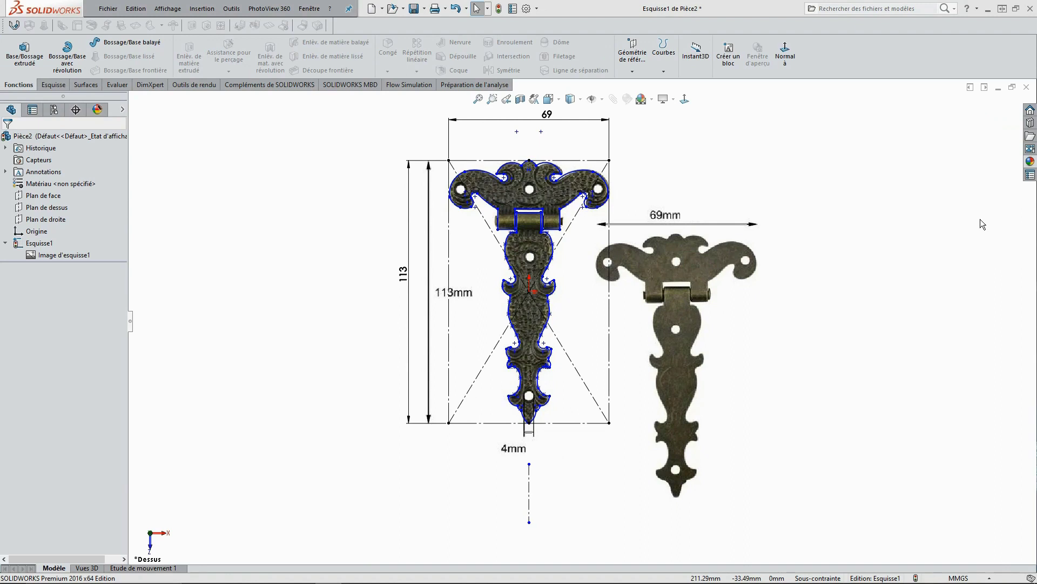
- Draw a vertical construction line from below the hinge up past its top centre
{"action": "right_click", "coordinate": [317, 256]}
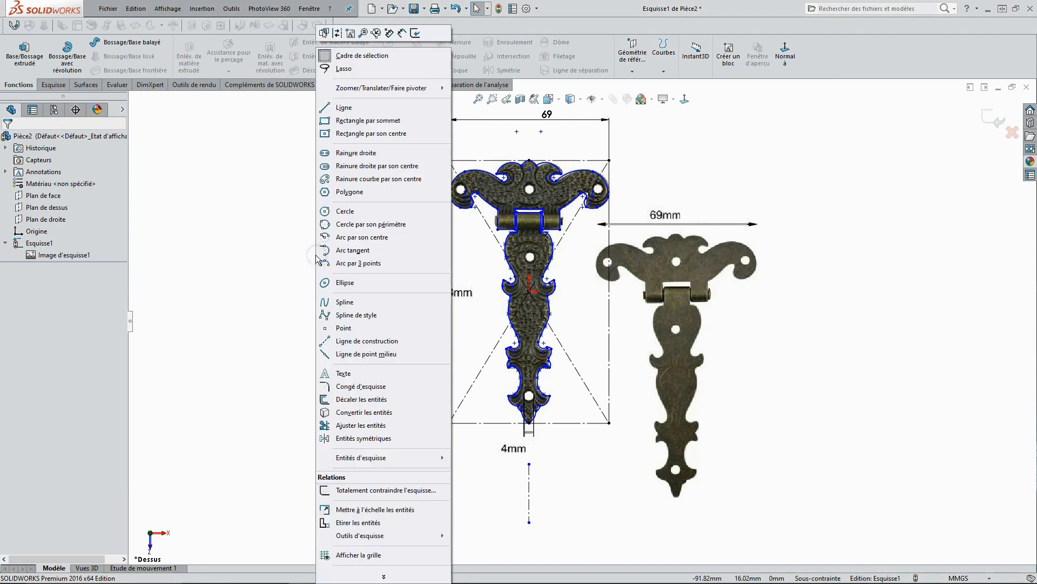
{"action": "left_click", "coordinate": [367, 341]}
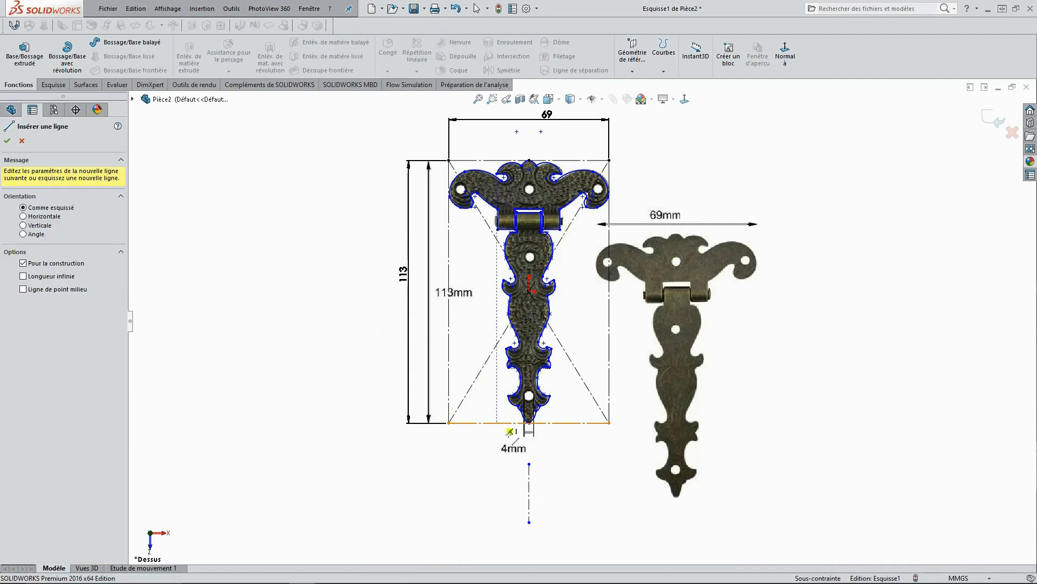
{"action": "left_click", "coordinate": [529, 463]}
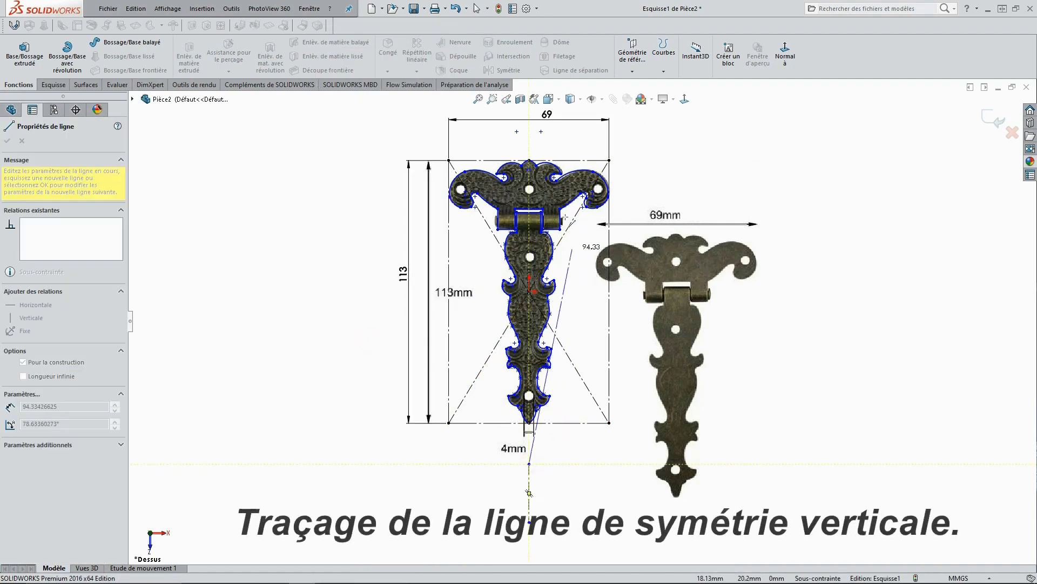
{"action": "left_click", "coordinate": [528, 140]}
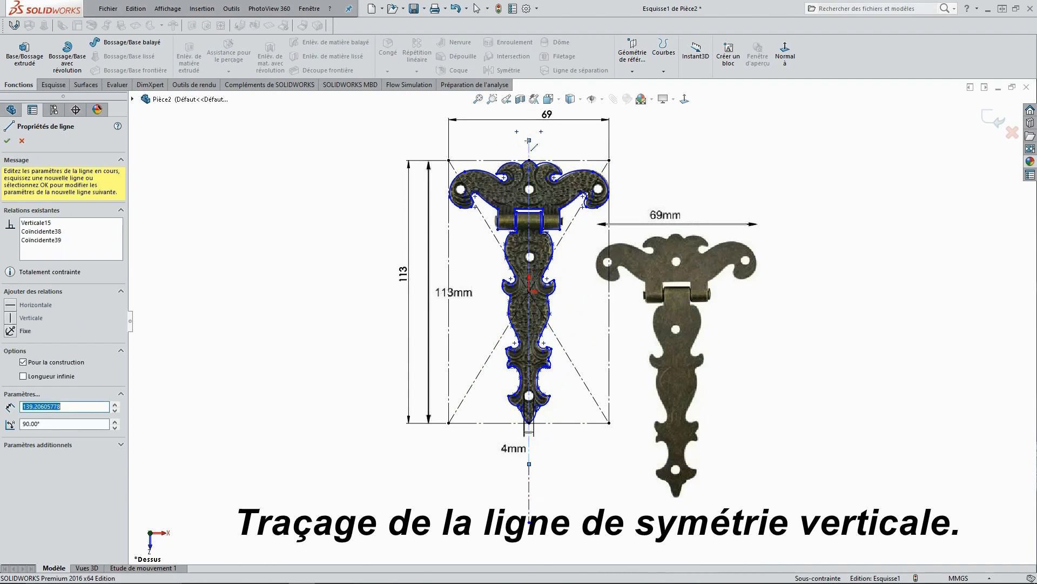
{"action": "key", "text": "Escape"}
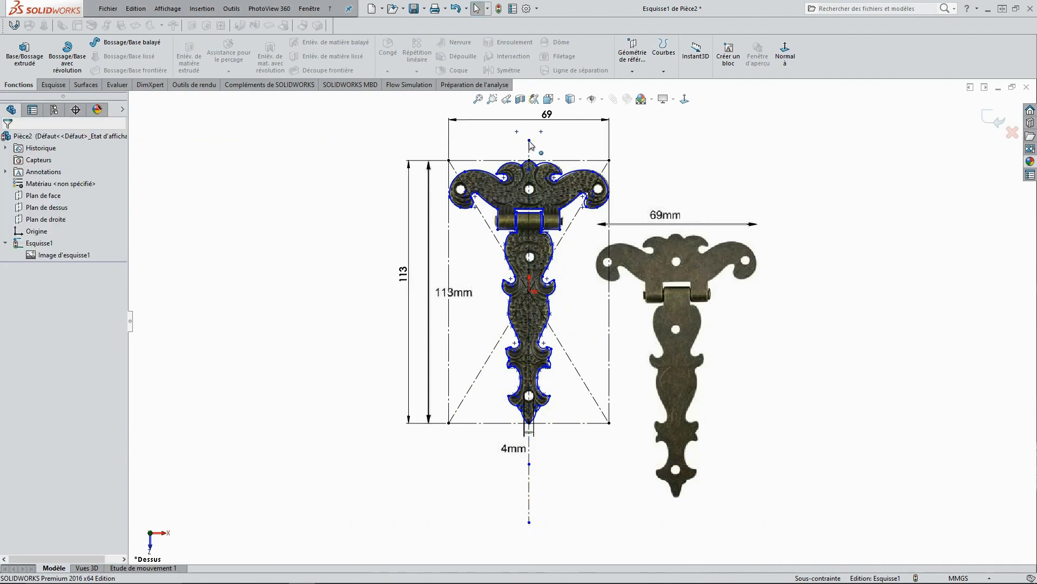
{"action": "scroll", "coordinate": [531, 165], "scroll_direction": "down", "scroll_amount": 2}
{"action": "scroll", "coordinate": [531, 165], "scroll_direction": "down", "scroll_amount": 4}
- Draw a horizontal construction line from the left hole's centre to past the right hole
{"action": "scroll", "coordinate": [537, 201], "scroll_direction": "down", "scroll_amount": 3}
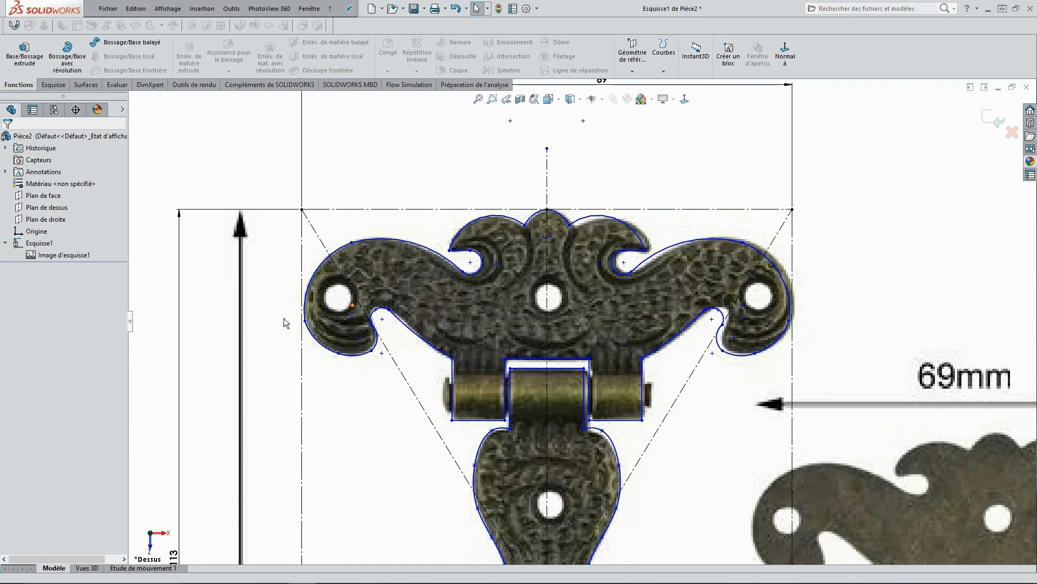
{"action": "right_click", "coordinate": [187, 305]}
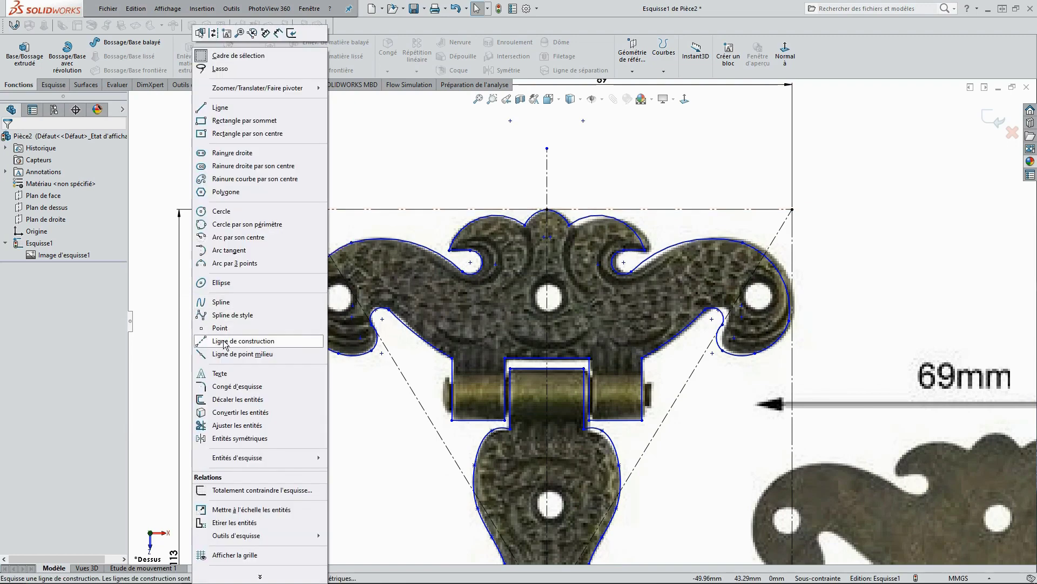
{"action": "left_click", "coordinate": [227, 336]}
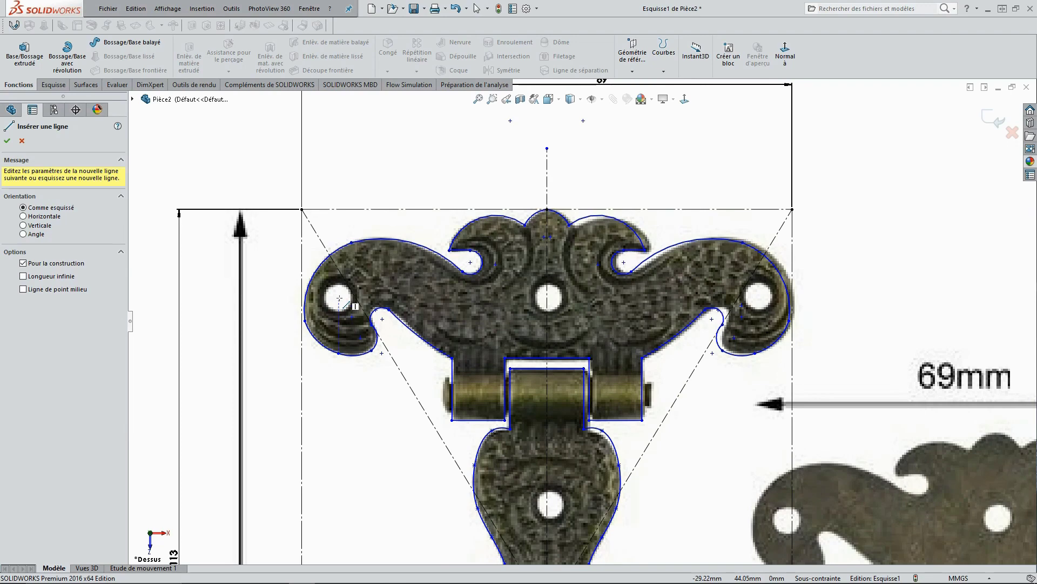
{"action": "left_click", "coordinate": [339, 297]}
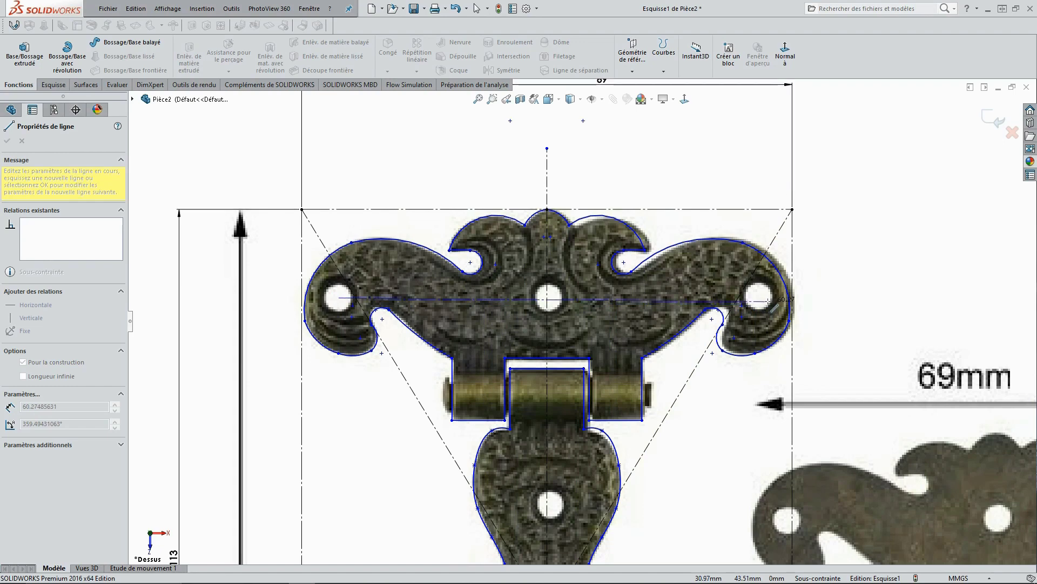
{"action": "left_click", "coordinate": [900, 297]}
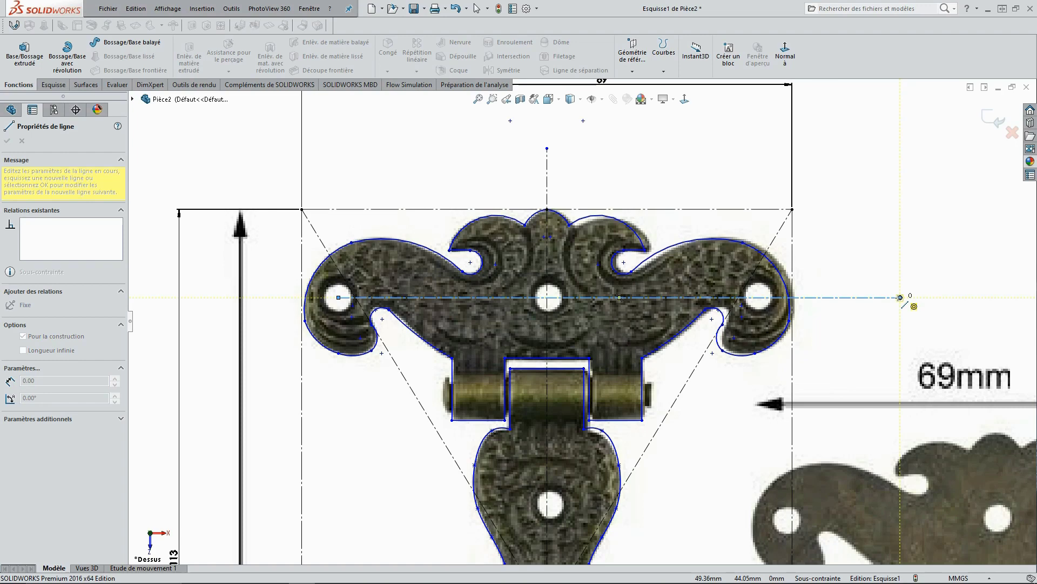
{"action": "key", "text": "Escape"}
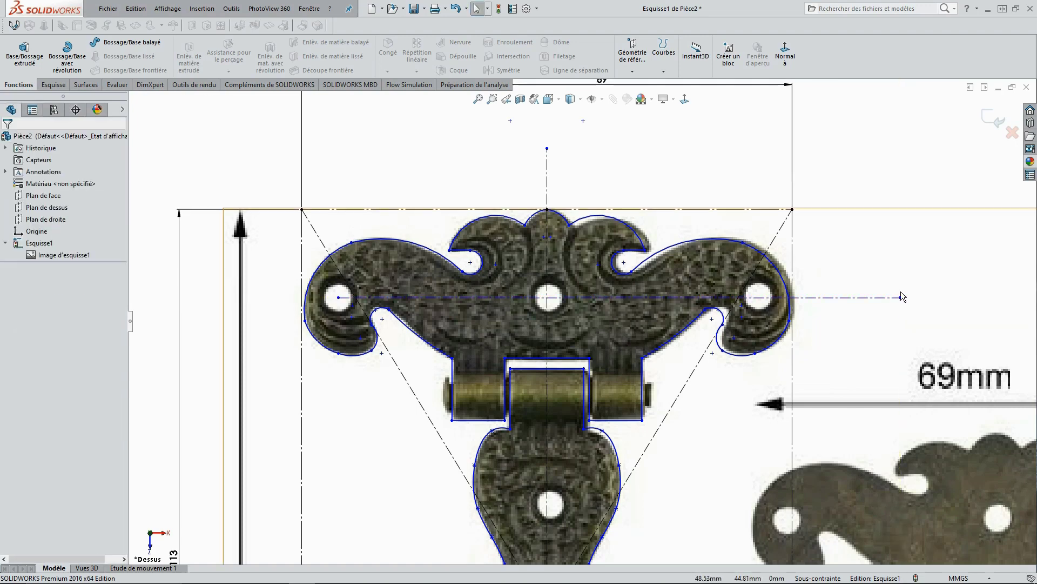
{"action": "right_click", "coordinate": [861, 266]}
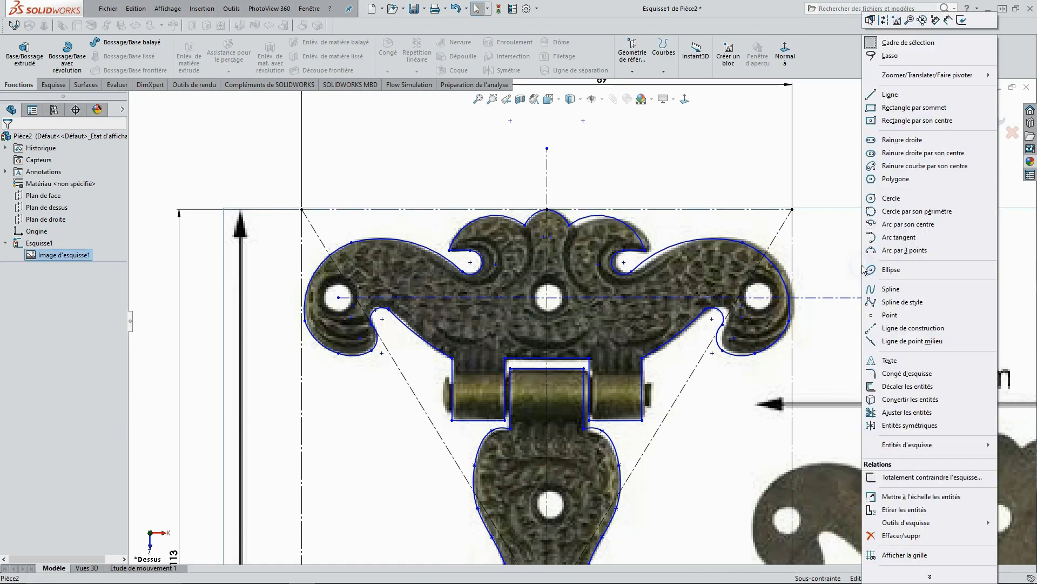
- Draw circles matching the left top hole, the middle top hole and the lower hole
{"action": "left_click", "coordinate": [881, 203]}
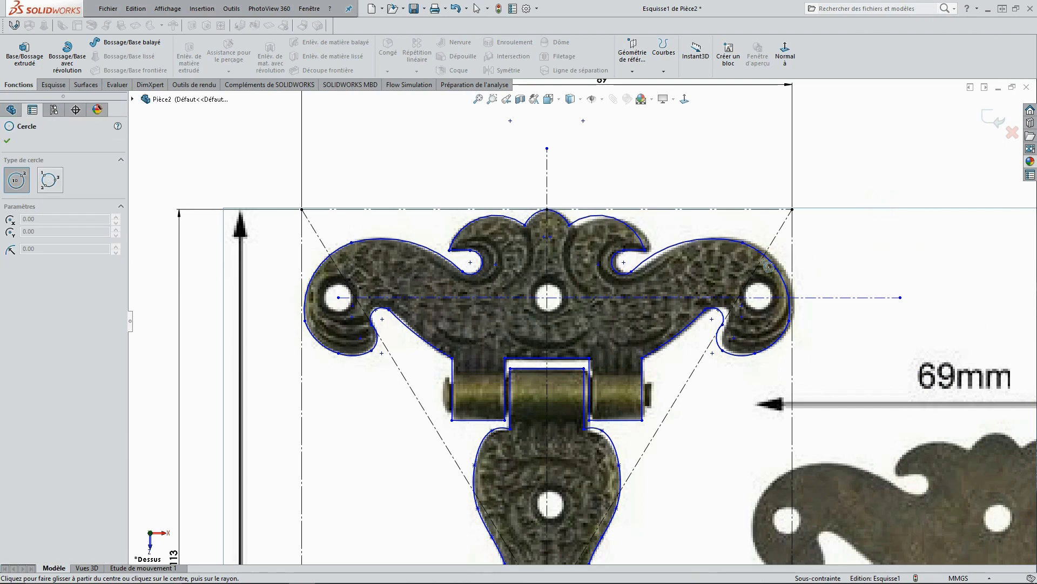
{"action": "left_click", "coordinate": [338, 298]}
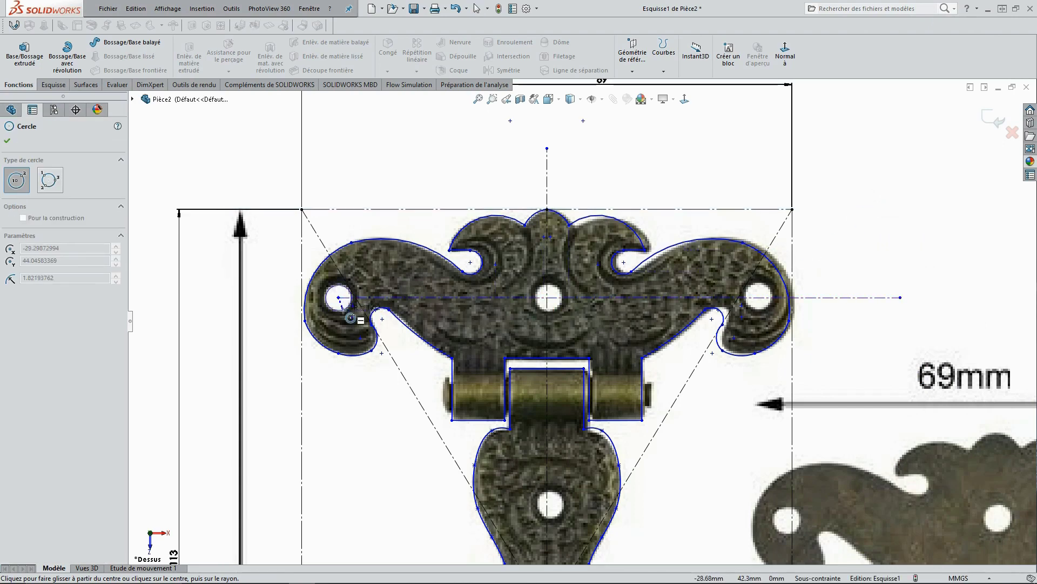
{"action": "left_click", "coordinate": [342, 309]}
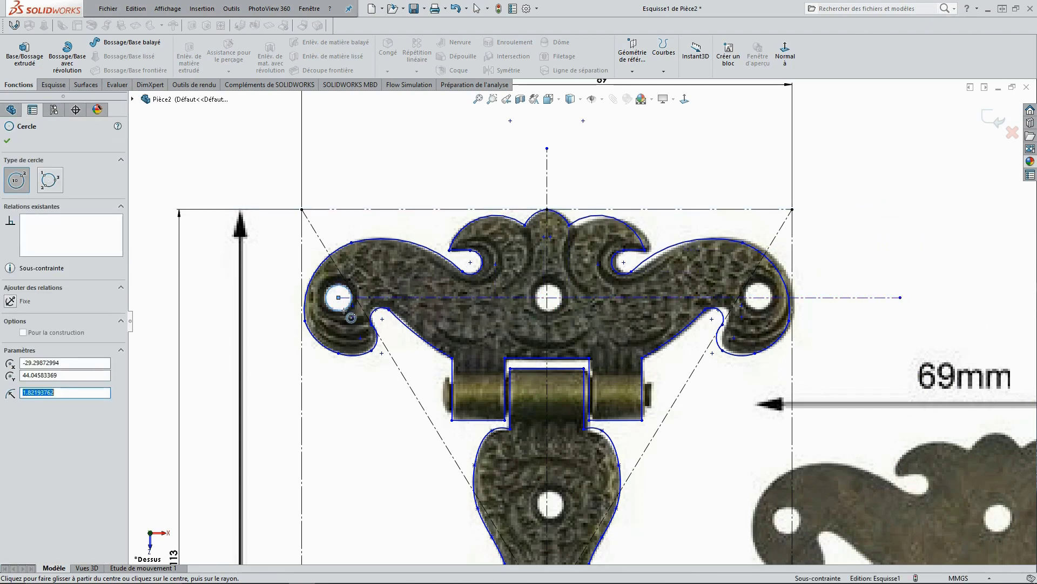
{"action": "left_click", "coordinate": [547, 298]}
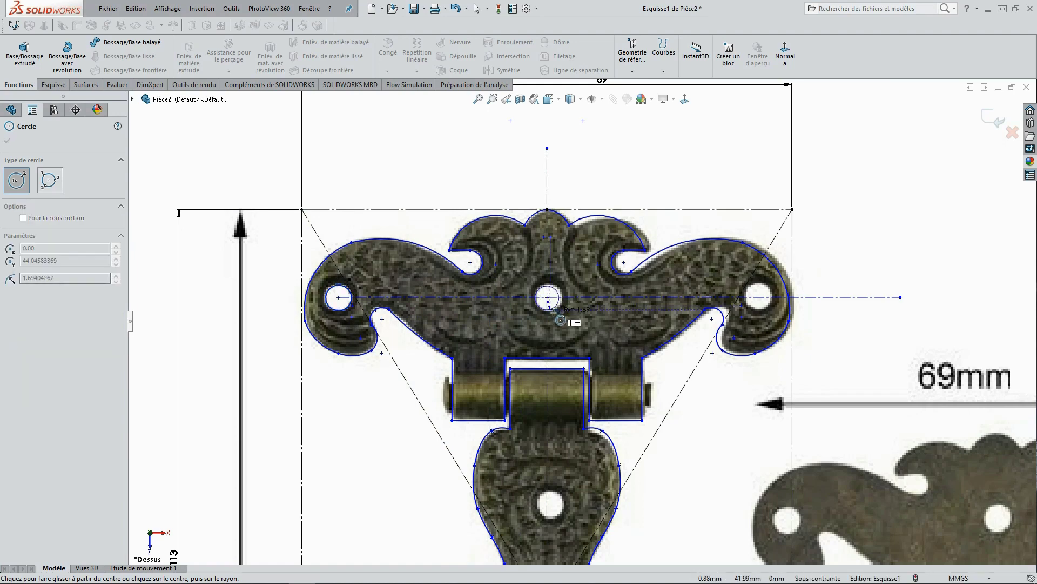
{"action": "left_click", "coordinate": [562, 318]}
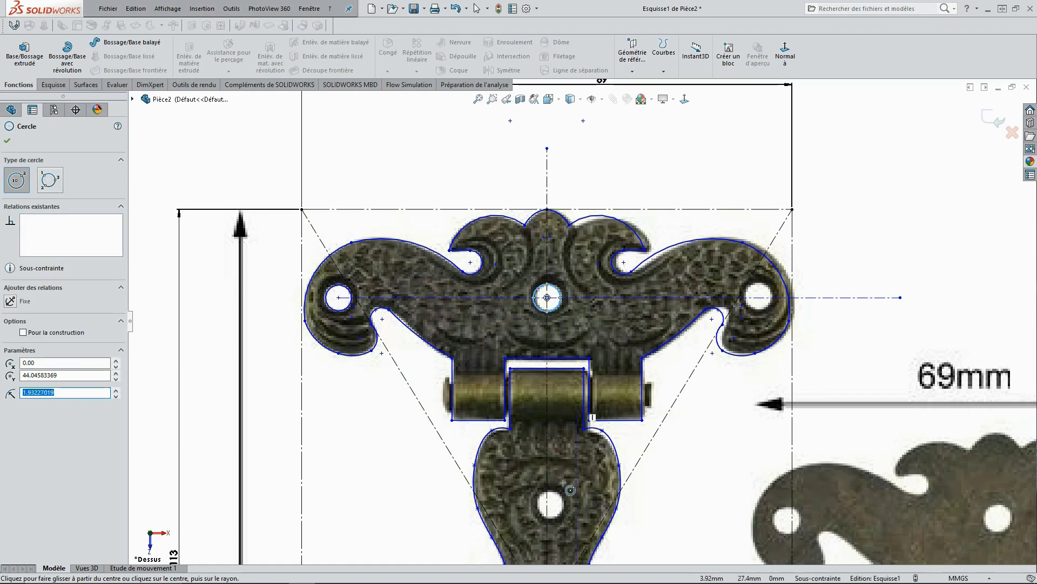
{"action": "left_click", "coordinate": [547, 508]}
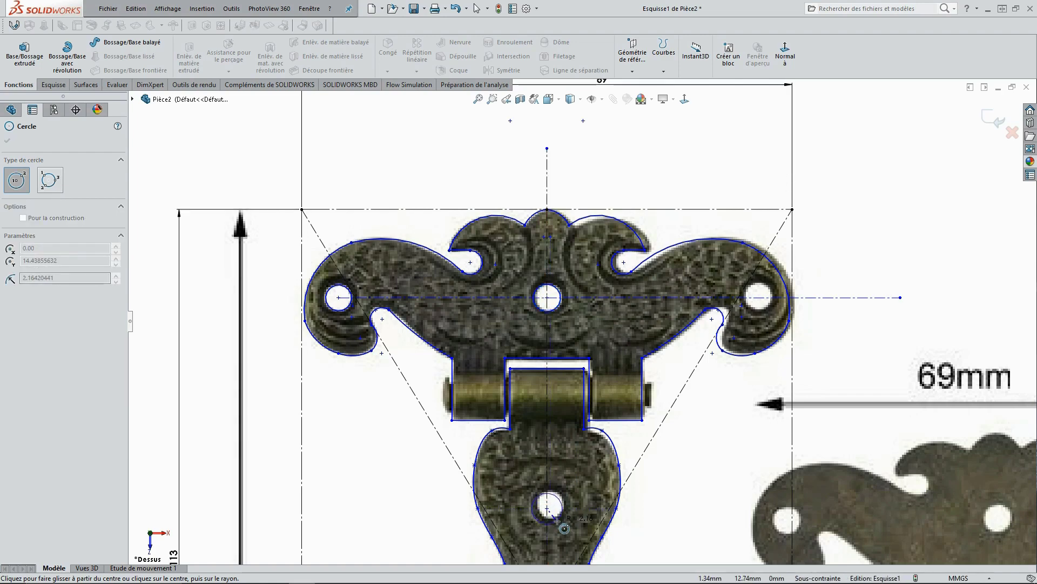
{"action": "left_click", "coordinate": [564, 527]}
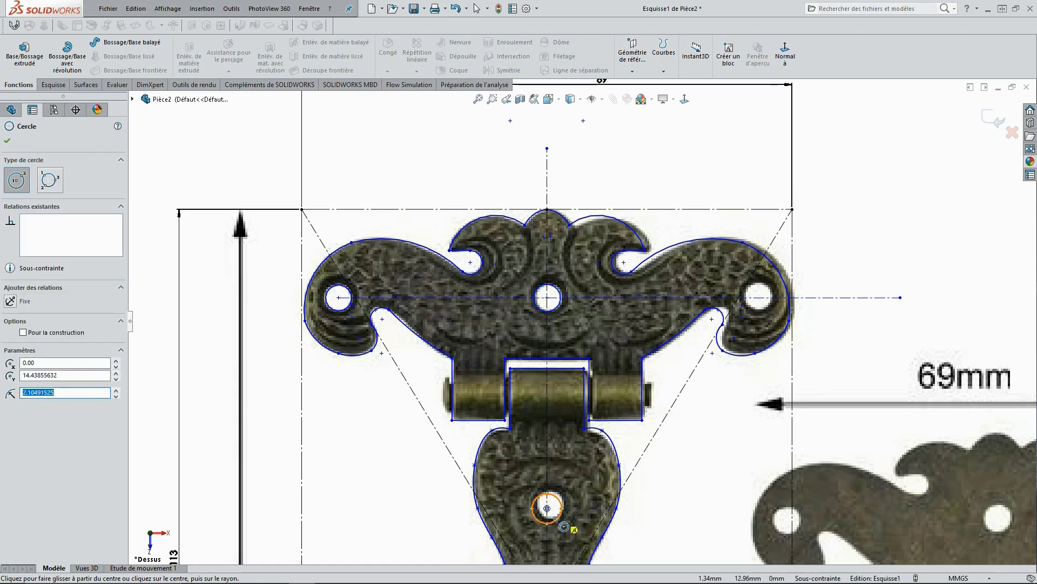
{"action": "scroll", "coordinate": [559, 503], "scroll_direction": "down", "scroll_amount": 5}
{"action": "key", "text": "Escape"}
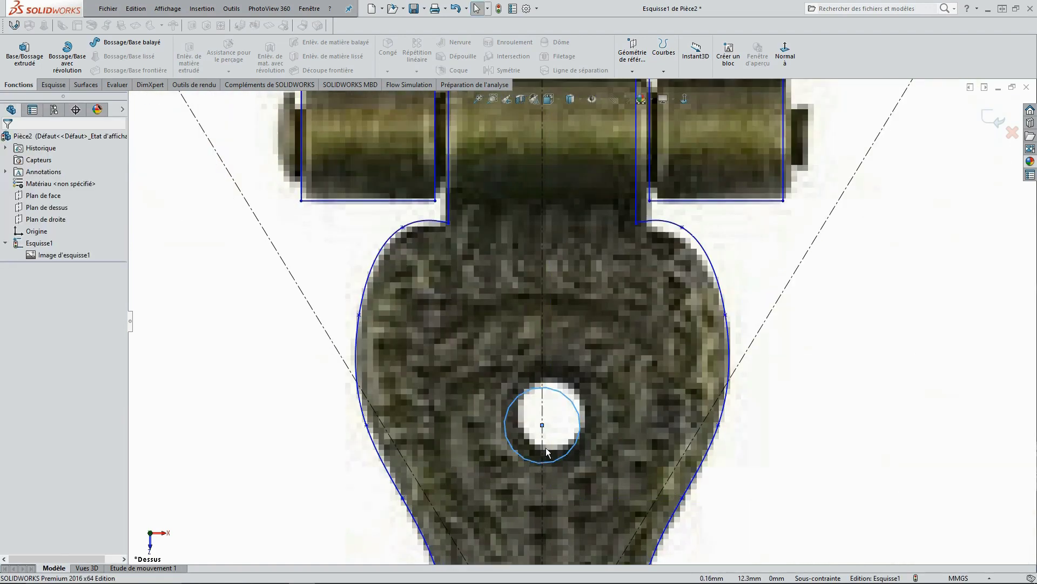
- Nudge the lower circle's centre slightly upward, then fit the hinge in view
{"action": "left_click", "coordinate": [543, 425]}
{"action": "left_click_drag", "start_coordinate": [546, 413], "coordinate": [546, 417]}
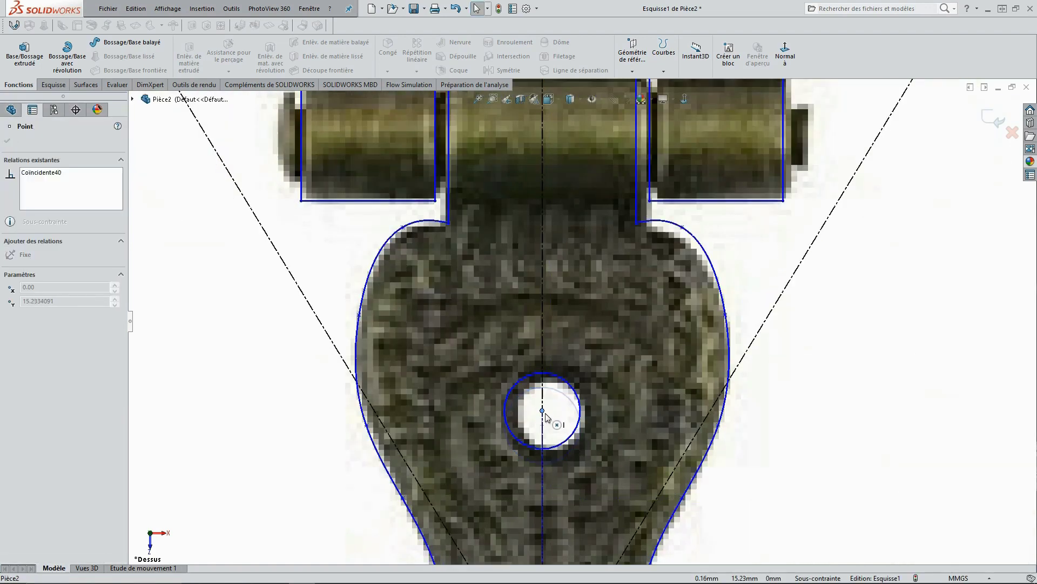
{"action": "key", "text": "f"}
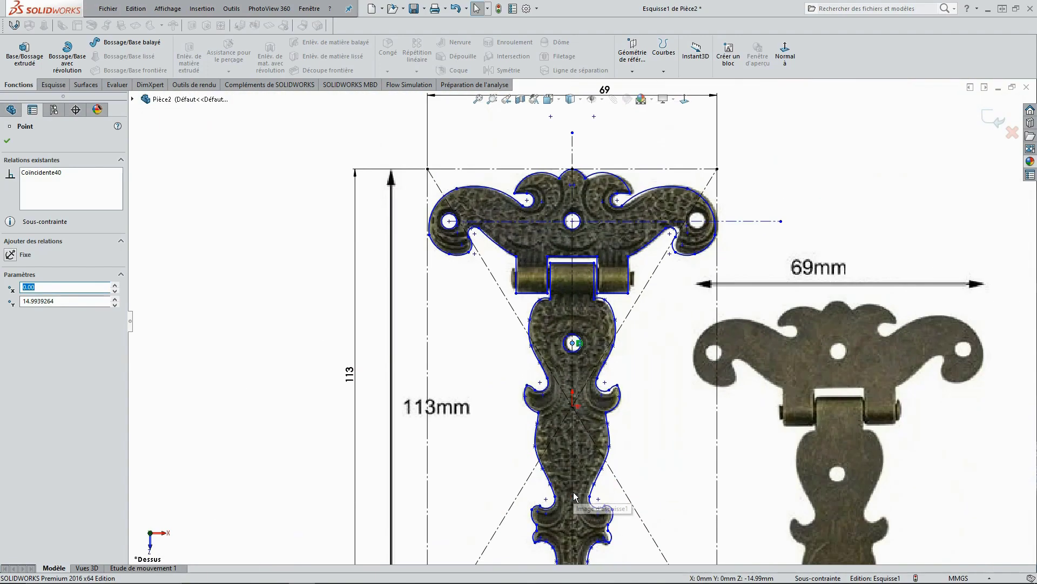
{"action": "scroll", "coordinate": [577, 491], "scroll_direction": "down", "scroll_amount": 3}
{"action": "scroll", "coordinate": [576, 400], "scroll_direction": "down", "scroll_amount": 2}
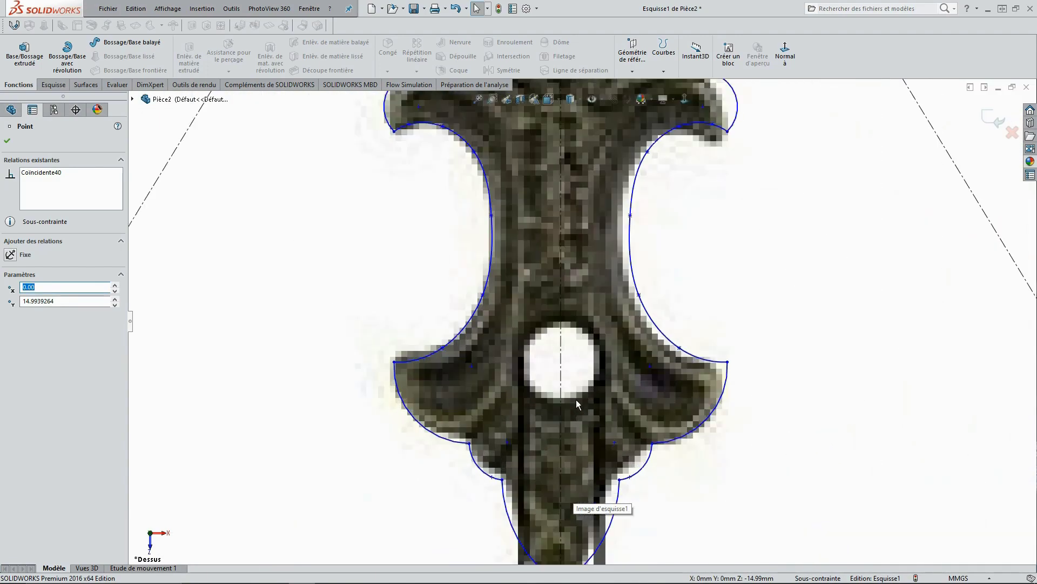
- Draw another circle centred in a strap hole and sized to its edge
{"action": "right_click", "coordinate": [696, 301]}
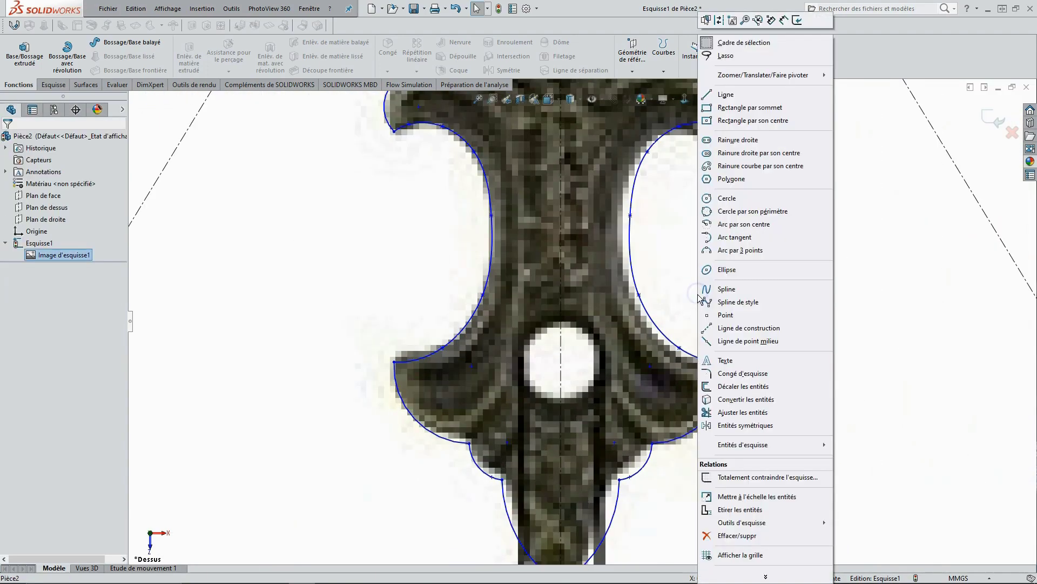
{"action": "left_click", "coordinate": [731, 199]}
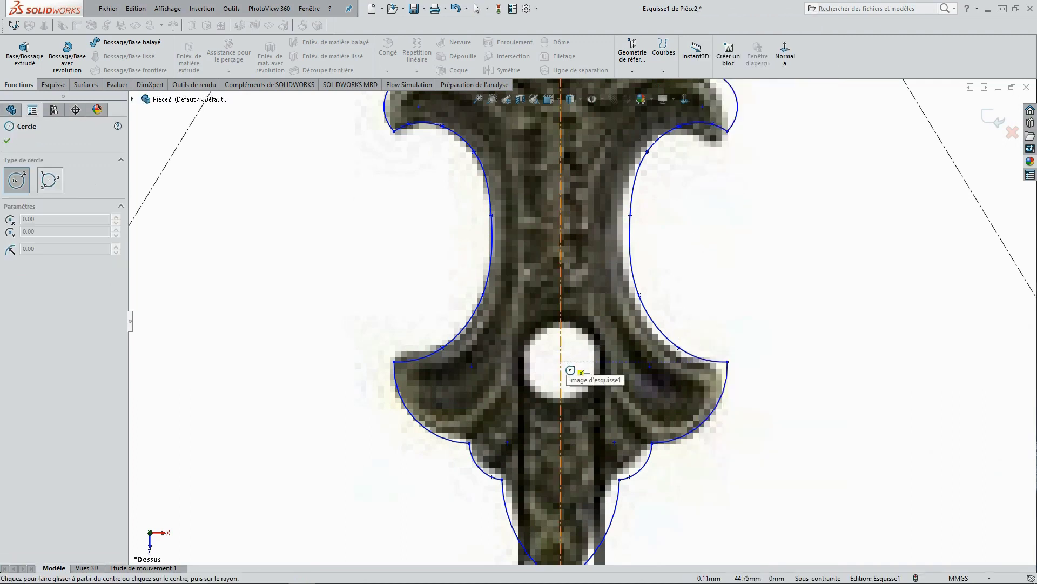
{"action": "left_click", "coordinate": [561, 361]}
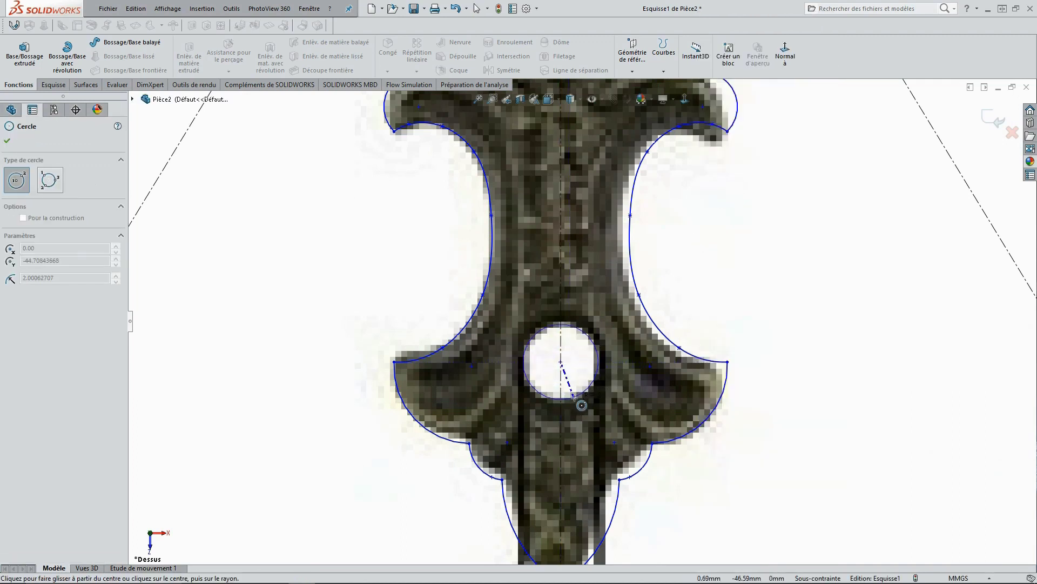
{"action": "left_click", "coordinate": [582, 405]}
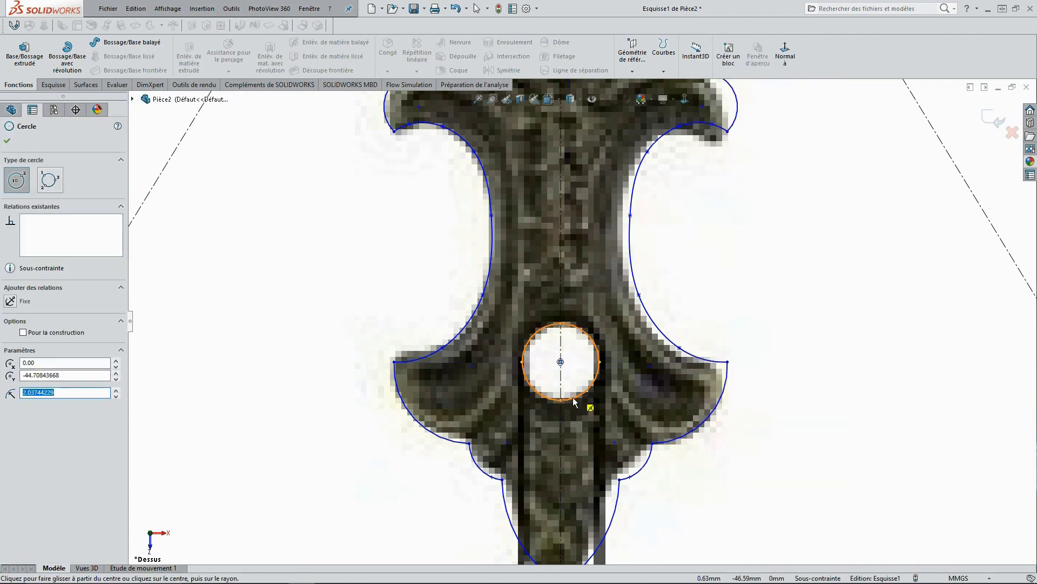
{"action": "key", "text": "Escape"}
{"action": "scroll", "coordinate": [621, 353], "scroll_direction": "up", "scroll_amount": 3}
{"action": "scroll", "coordinate": [611, 303], "scroll_direction": "up", "scroll_amount": 3}
{"action": "scroll", "coordinate": [605, 255], "scroll_direction": "up", "scroll_amount": 2}
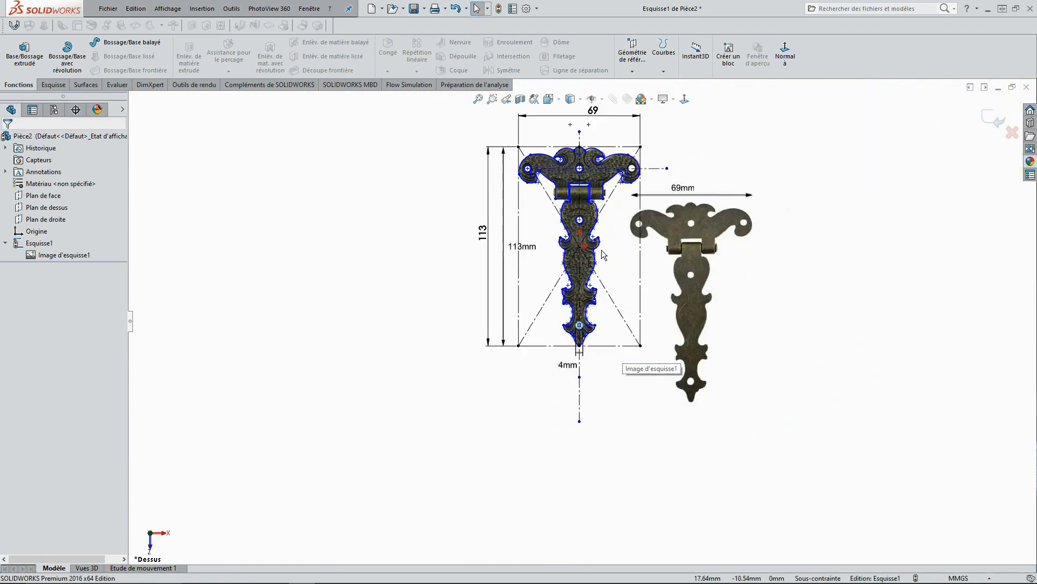
{"action": "scroll", "coordinate": [580, 184], "scroll_direction": "down", "scroll_amount": 1}
{"action": "scroll", "coordinate": [579, 181], "scroll_direction": "down", "scroll_amount": 2}
{"action": "scroll", "coordinate": [579, 180], "scroll_direction": "down", "scroll_amount": 2}
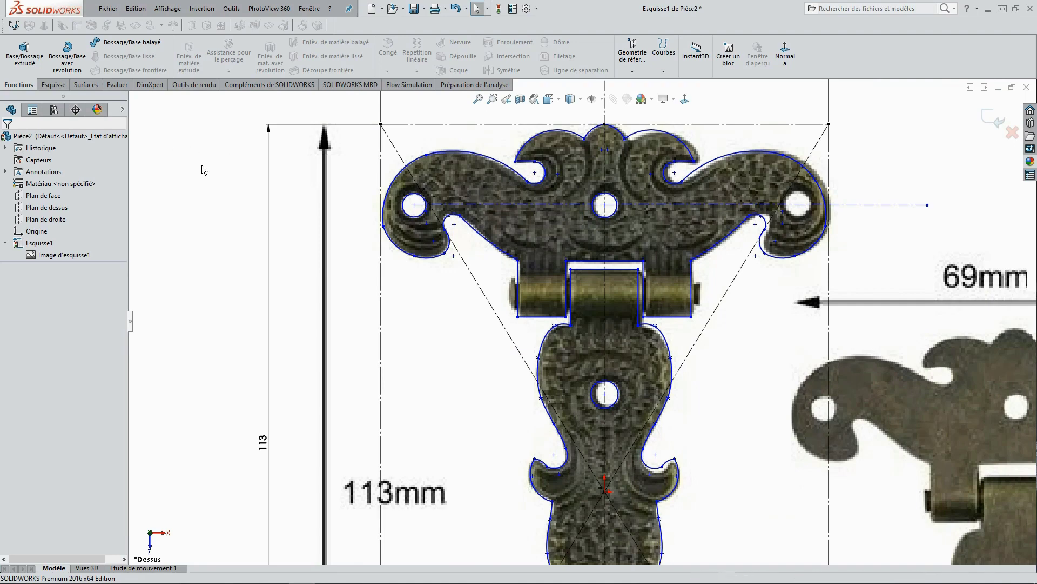
{"action": "left_click", "coordinate": [62, 89]}
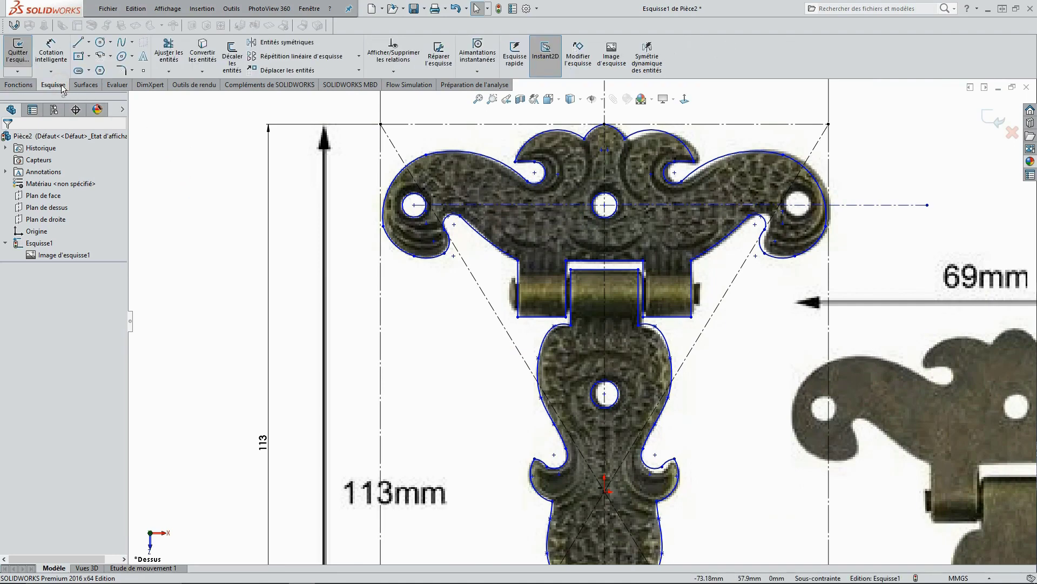
- Mirror the left top-hole circle about the vertical construction line to create the right hole circle
{"action": "left_click", "coordinate": [278, 45]}
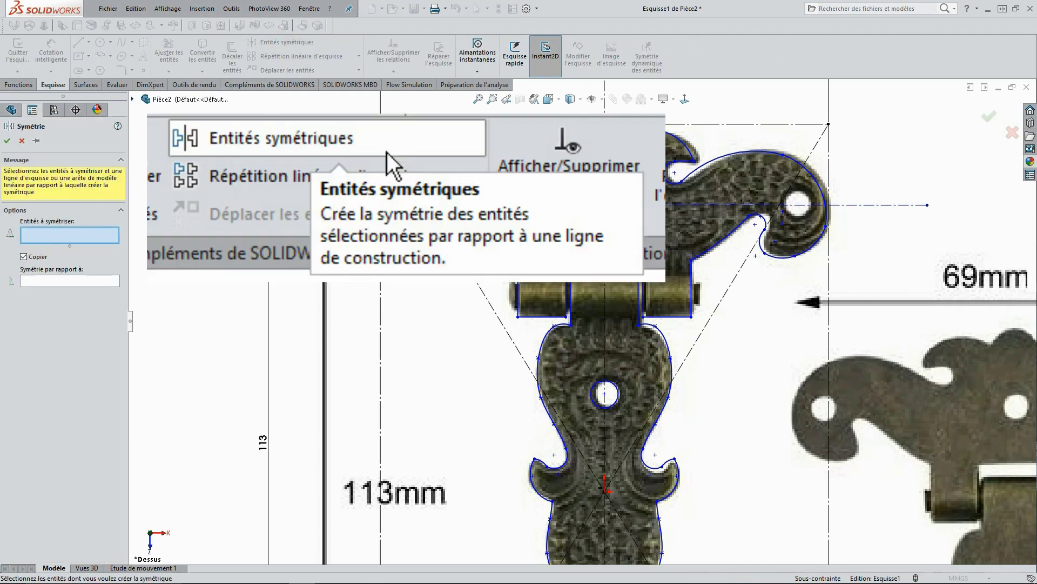
{"action": "left_click", "coordinate": [412, 214]}
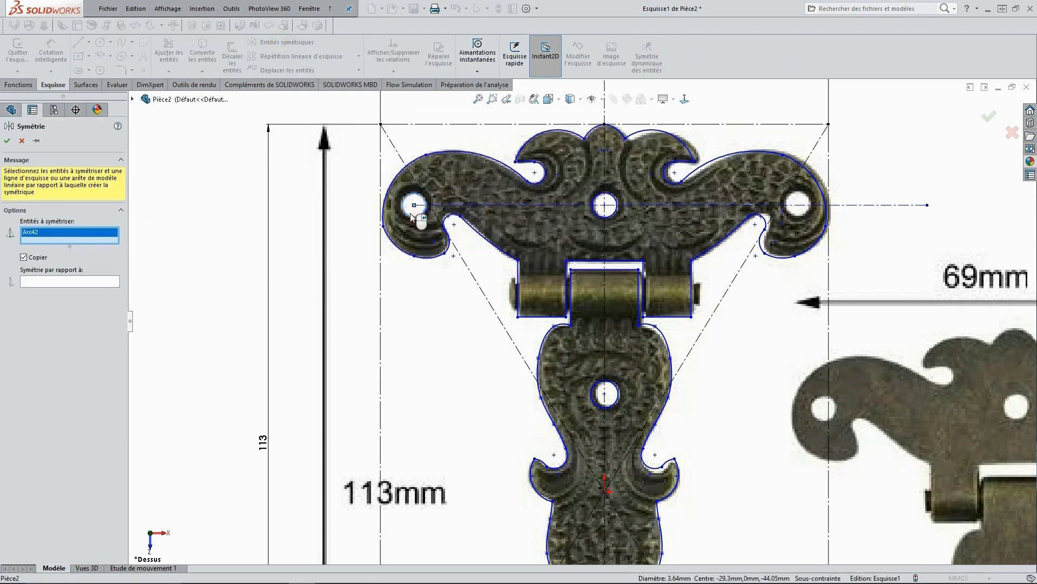
{"action": "left_click", "coordinate": [53, 281]}
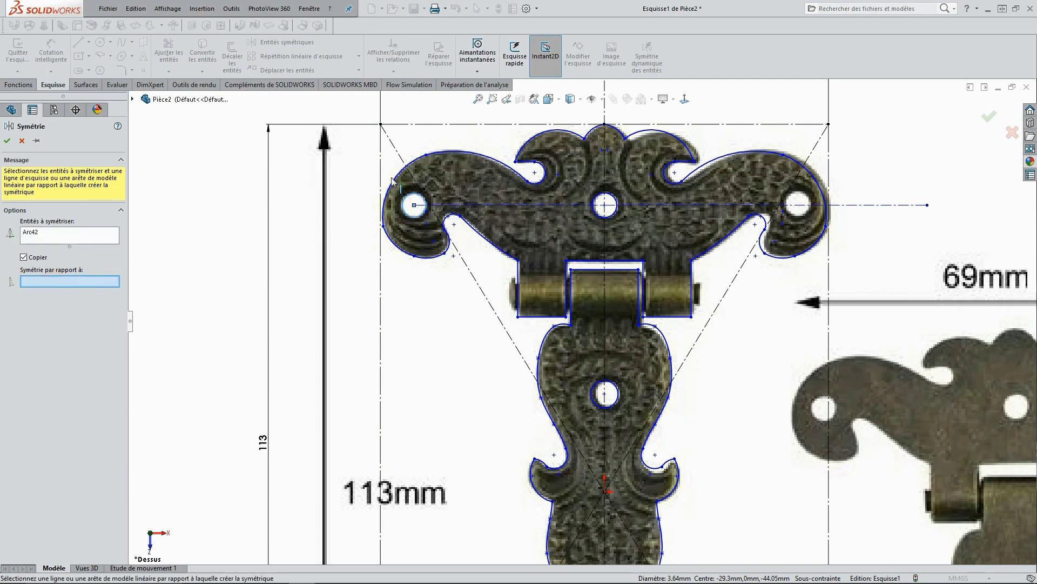
{"action": "left_click", "coordinate": [609, 136]}
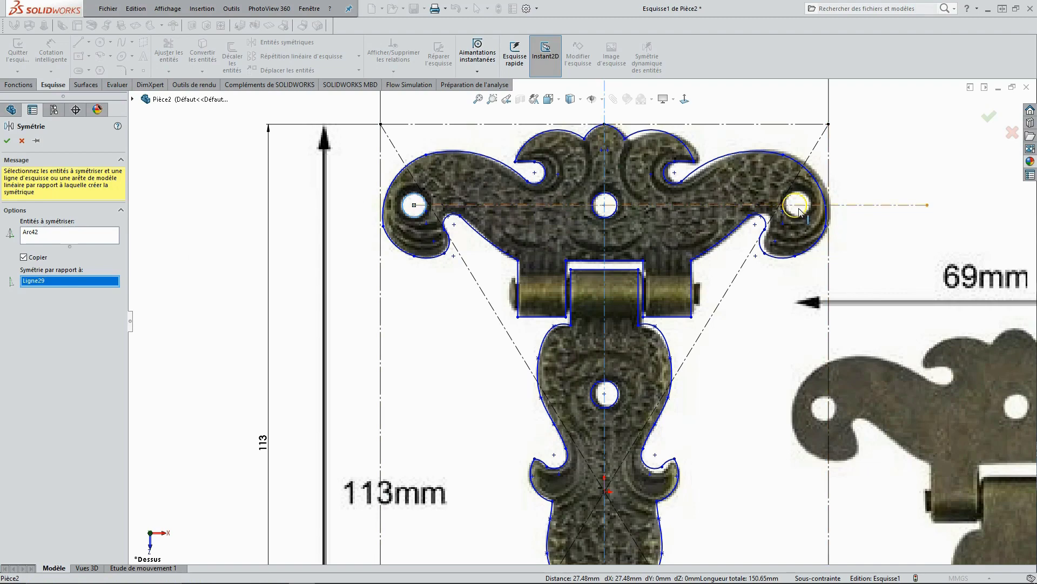
{"action": "left_click", "coordinate": [7, 141]}
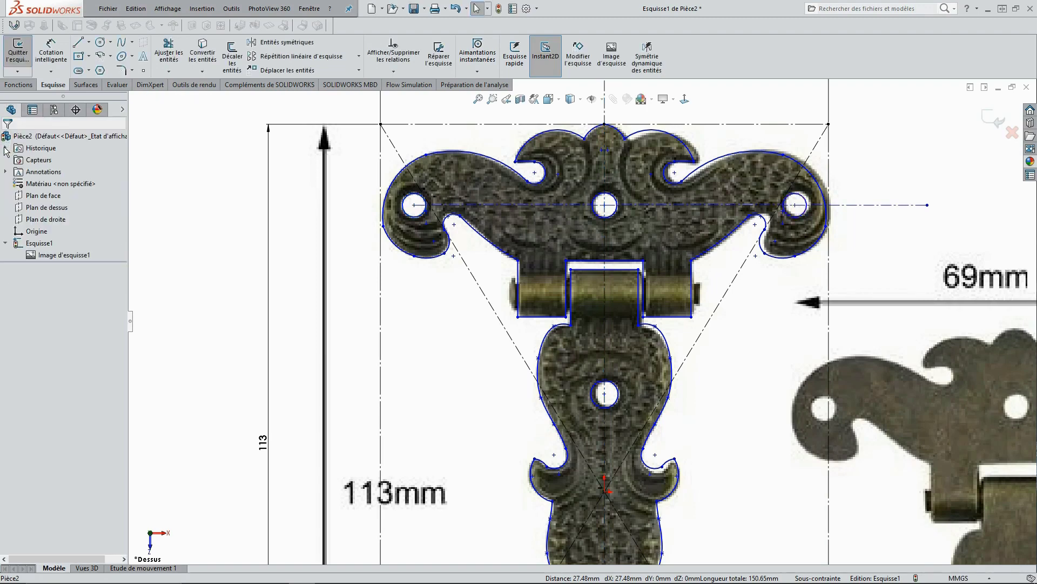
{"action": "left_click", "coordinate": [487, 98]}
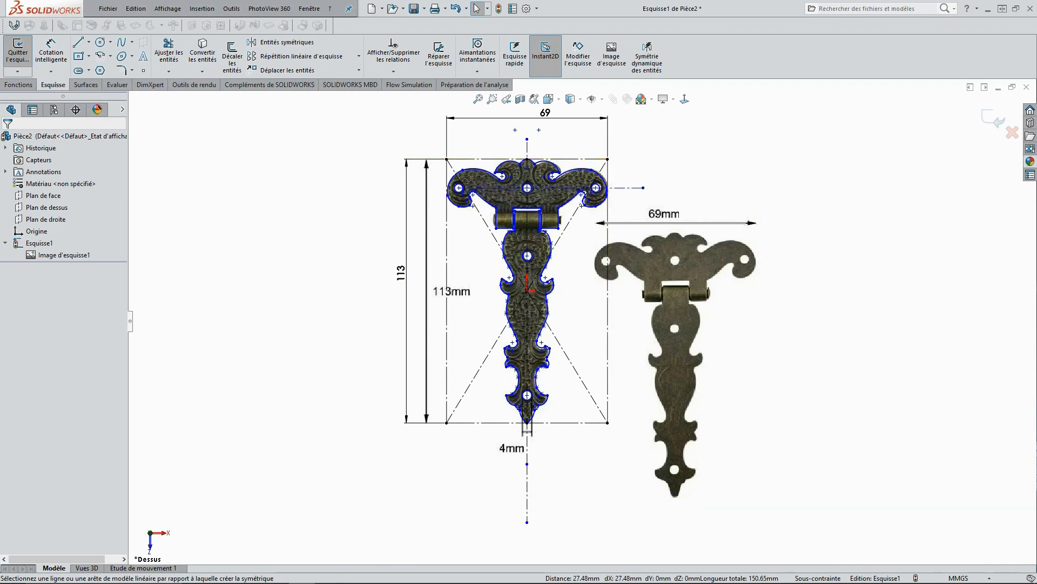
{"action": "key", "text": "Escape"}
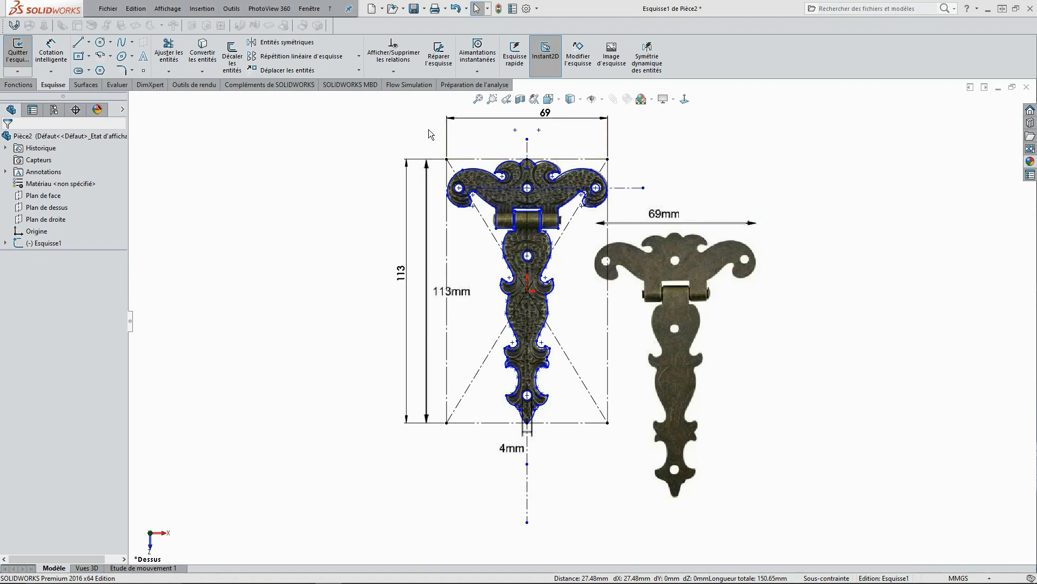
{"action": "middle_click_drag", "start_coordinate": [354, 188], "coordinate": [352, 142]}
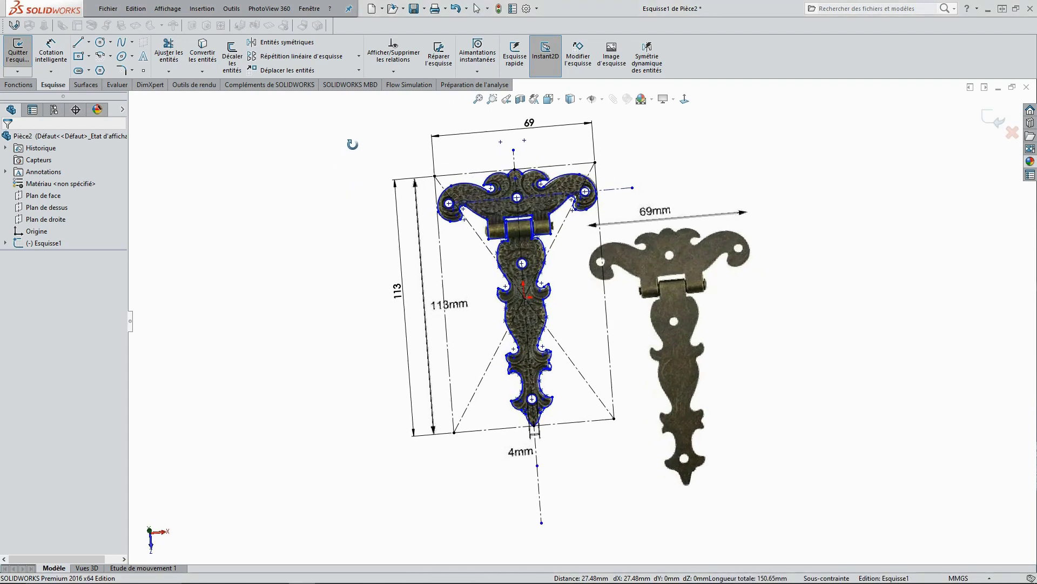
{"action": "mouse_move", "coordinate": [845, 201]}
{"action": "middle_mouse_down"}
{"action": "mouse_move", "coordinate": [798, 271]}
{"action": "mouse_move", "coordinate": [749, 312]}
{"action": "mouse_move", "coordinate": [776, 289]}
{"action": "mouse_move", "coordinate": [750, 182]}
{"action": "mouse_move", "coordinate": [796, 208]}
{"action": "mouse_move", "coordinate": [801, 195]}
{"action": "mouse_move", "coordinate": [731, 220]}
{"action": "mouse_move", "coordinate": [730, 286]}
{"action": "mouse_move", "coordinate": [771, 280]}
{"action": "mouse_move", "coordinate": [797, 250]}
{"action": "middle_mouse_up"}
{"action": "key", "text": "Escape"}
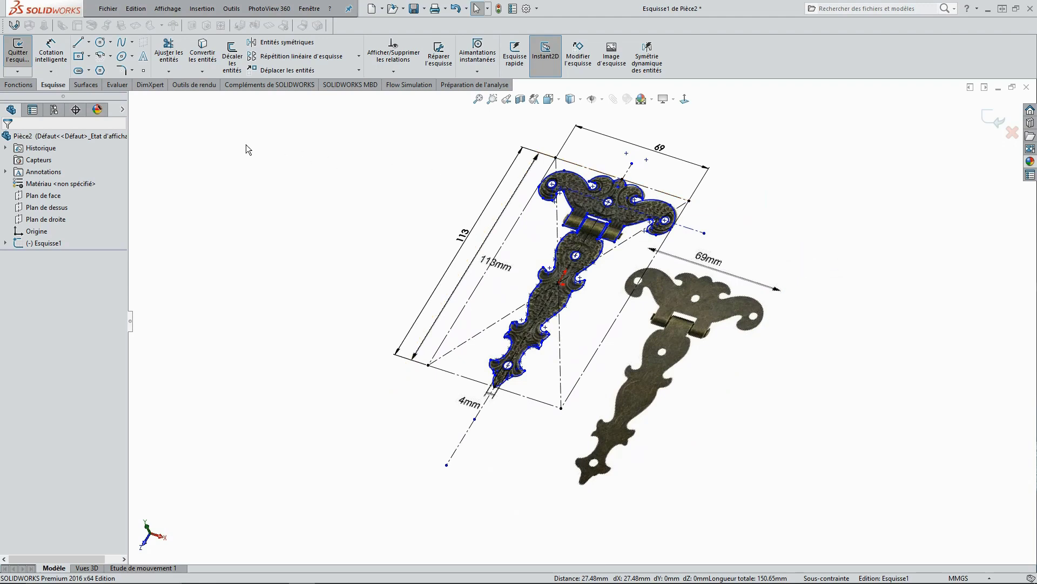
{"action": "left_click", "coordinate": [21, 84]}
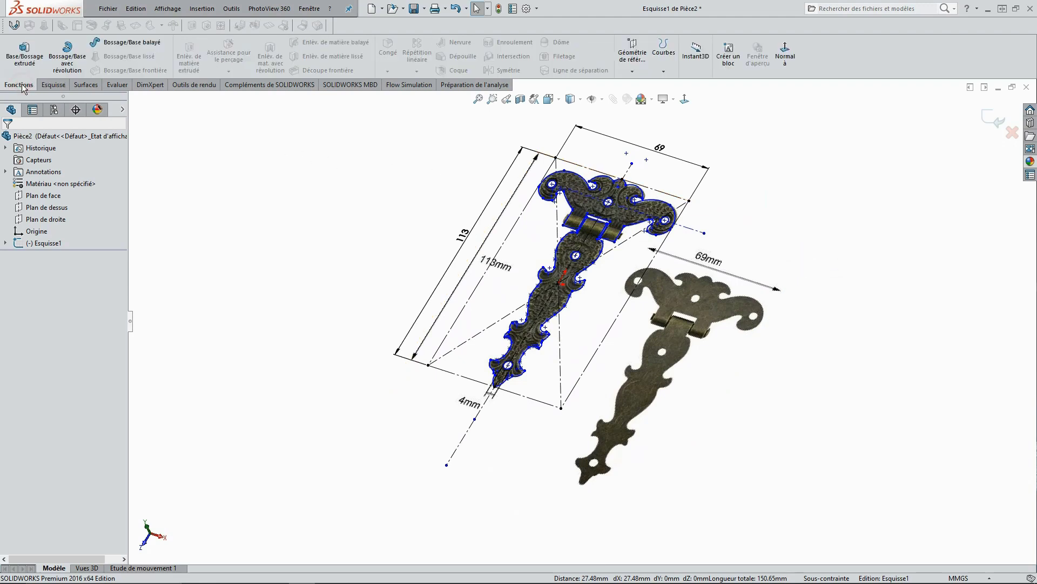
- Extrude the hinge outline 2.00 mm into the solid feature Boss.-Extru.4
{"action": "left_click", "coordinate": [25, 56]}
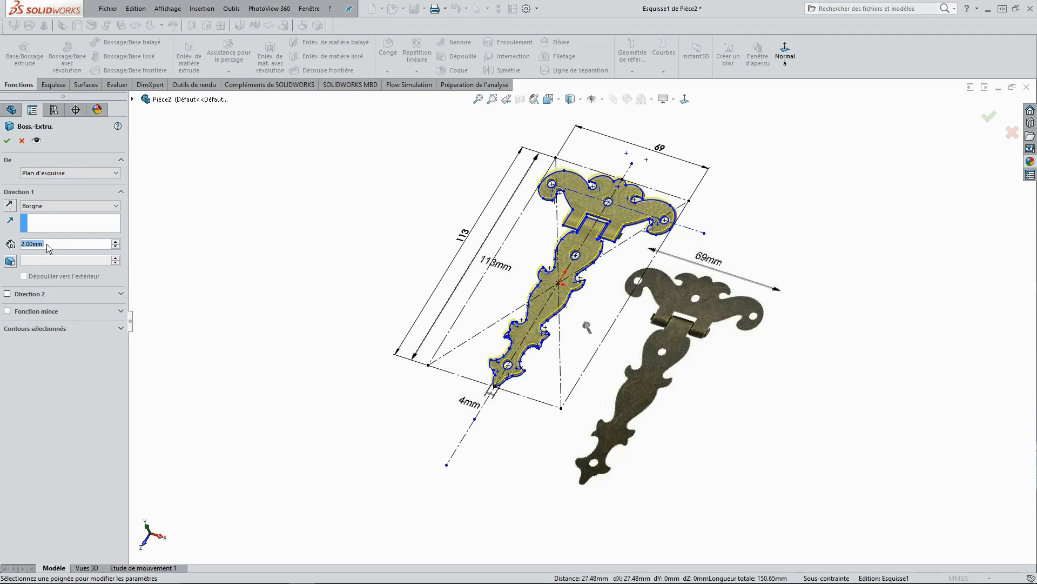
{"action": "left_click", "coordinate": [8, 141]}
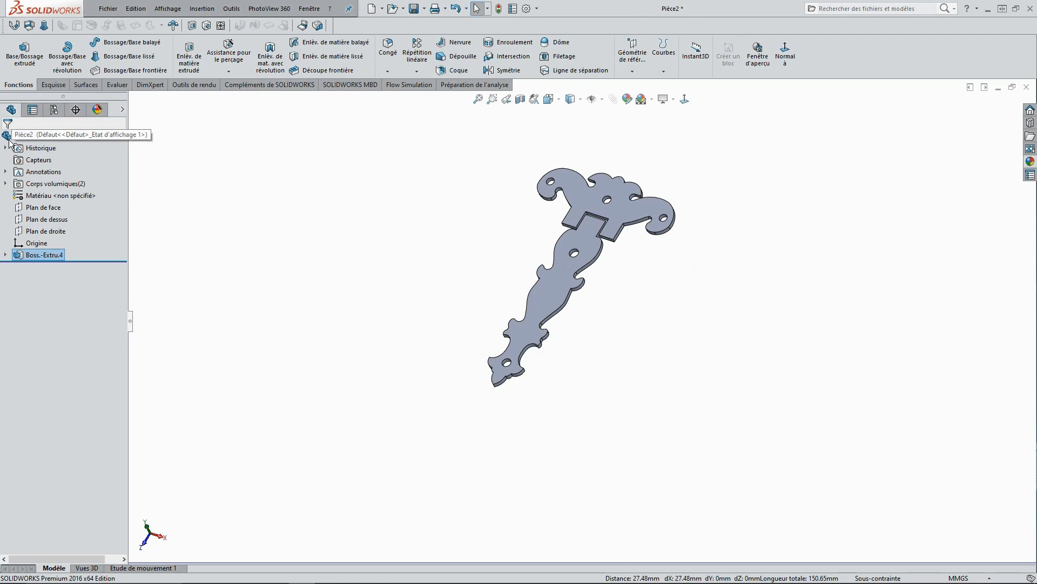
- Reorient the hinge, select the side face by the barrel slot and start Esquisse8 there
{"action": "mouse_move", "coordinate": [422, 255]}
{"action": "middle_mouse_down"}
{"action": "mouse_move", "coordinate": [543, 174]}
{"action": "mouse_move", "coordinate": [444, 290]}
{"action": "middle_mouse_up"}
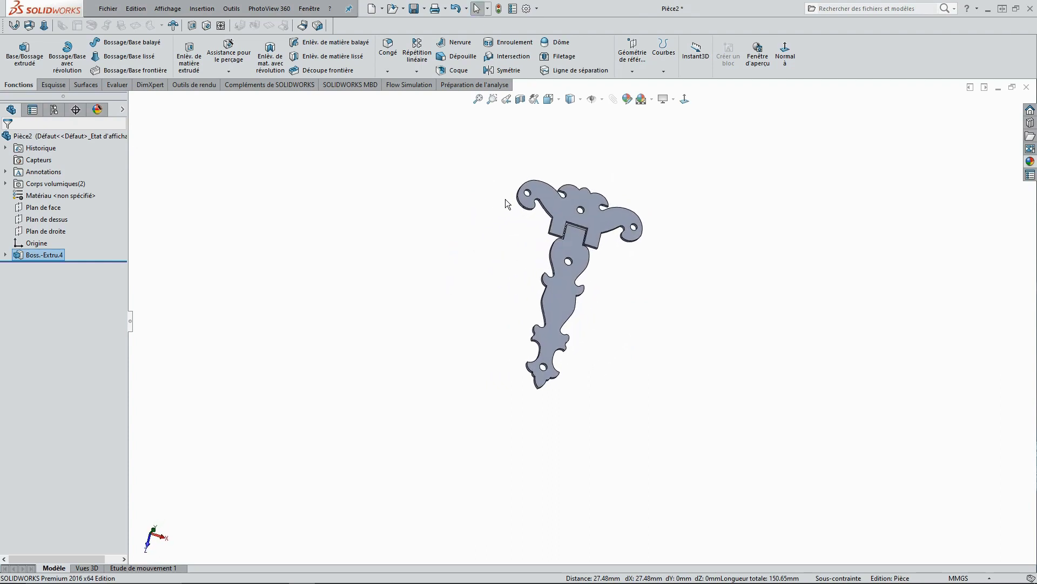
{"action": "left_click", "coordinate": [478, 99]}
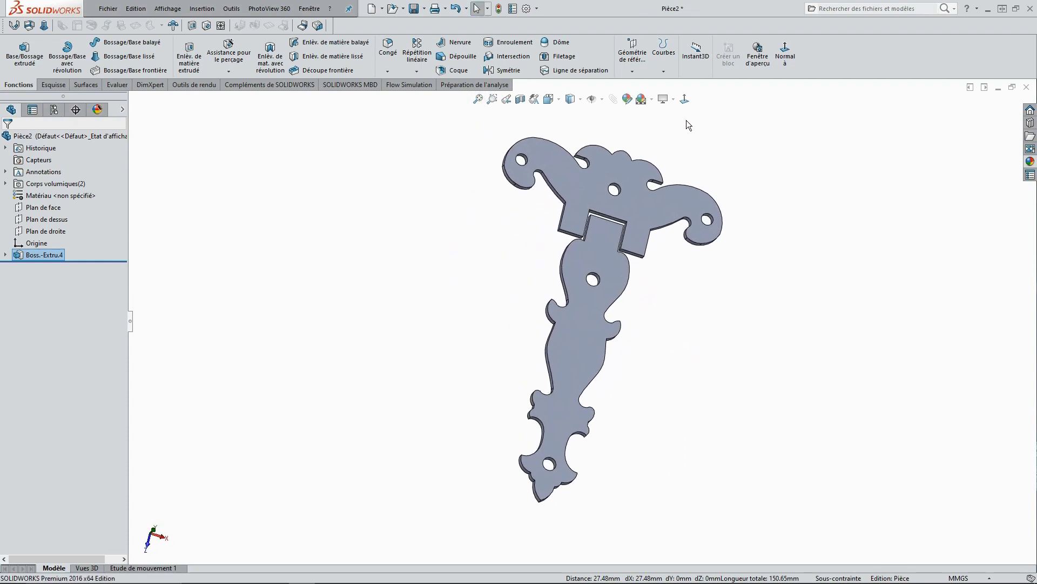
{"action": "left_click", "coordinate": [685, 99]}
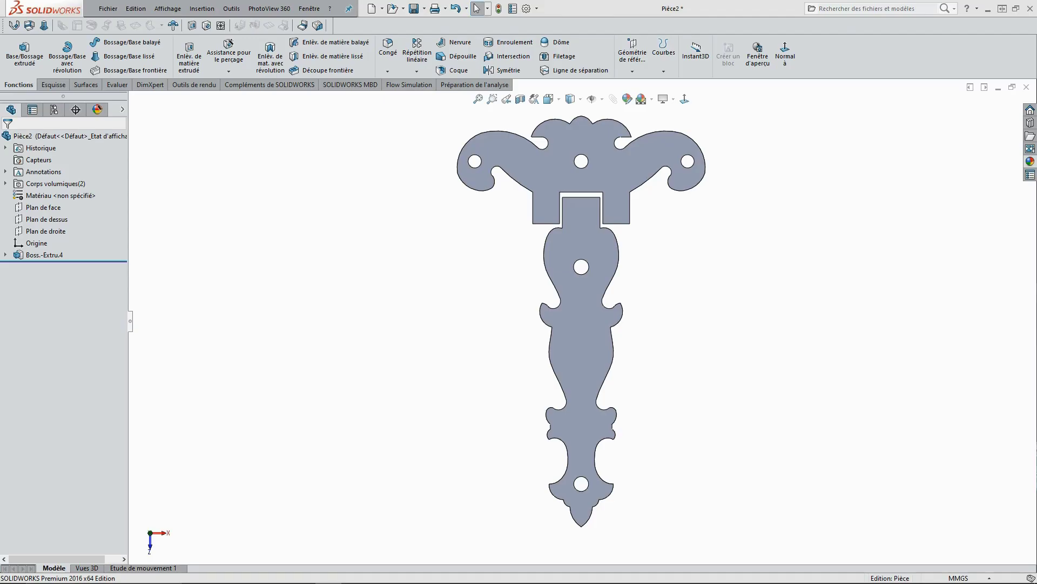
{"action": "mouse_move", "coordinate": [802, 342]}
{"action": "middle_mouse_down"}
{"action": "mouse_move", "coordinate": [587, 315]}
{"action": "mouse_move", "coordinate": [641, 384]}
{"action": "mouse_move", "coordinate": [679, 394]}
{"action": "mouse_move", "coordinate": [706, 319]}
{"action": "middle_mouse_up"}
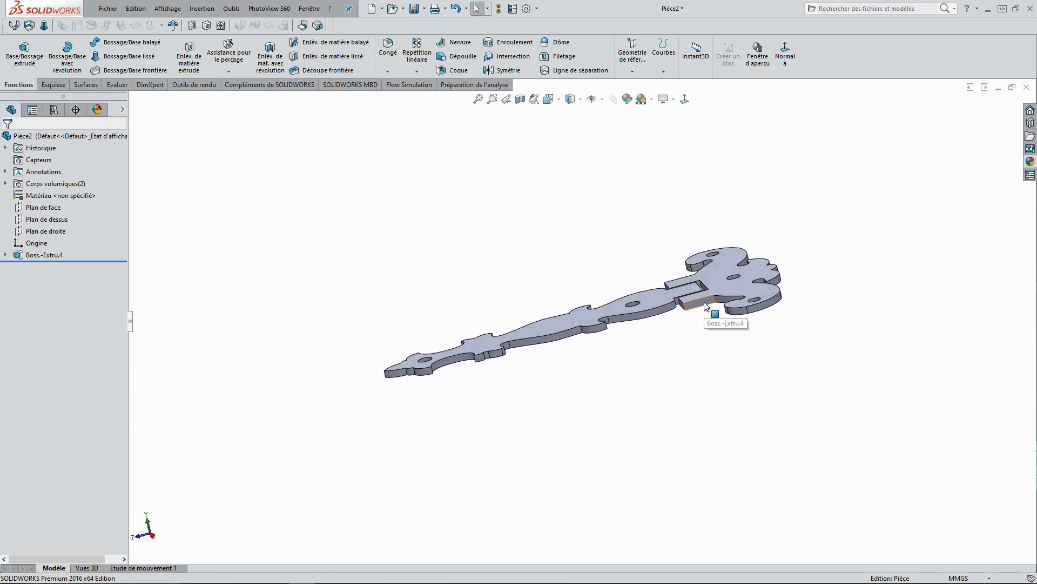
{"action": "left_click", "coordinate": [705, 302]}
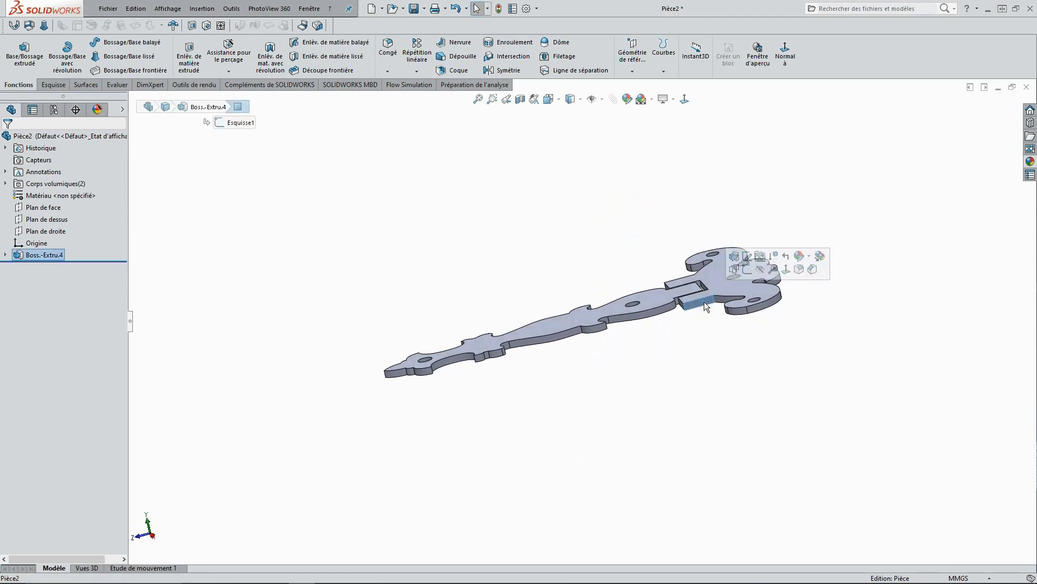
{"action": "left_click", "coordinate": [747, 269]}
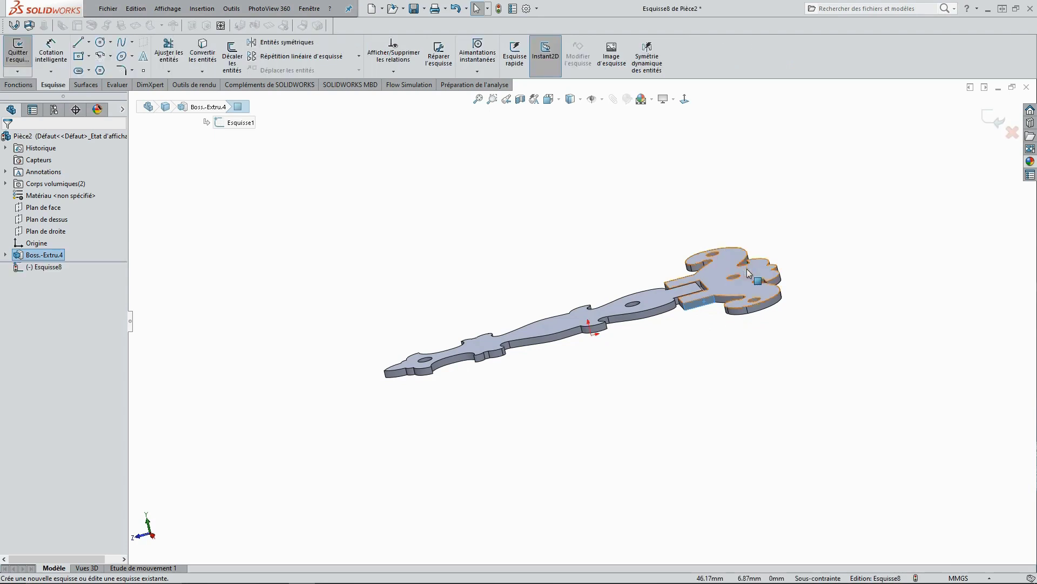
- Draw a circle of about 3.84 mm radius just above the leaf's top edge
{"action": "left_click", "coordinate": [685, 101]}
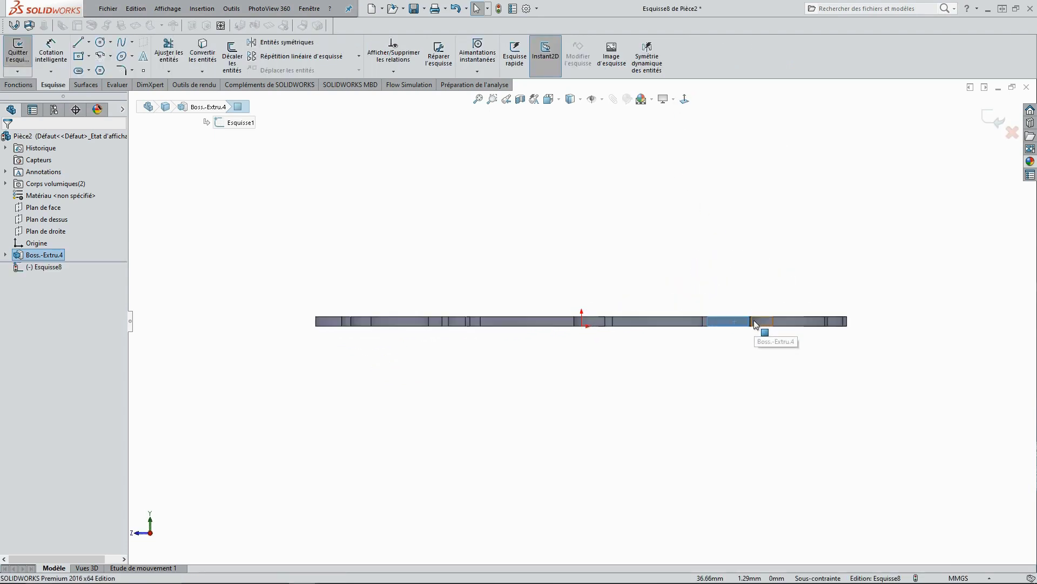
{"action": "scroll", "coordinate": [754, 320], "scroll_direction": "down", "scroll_amount": 3}
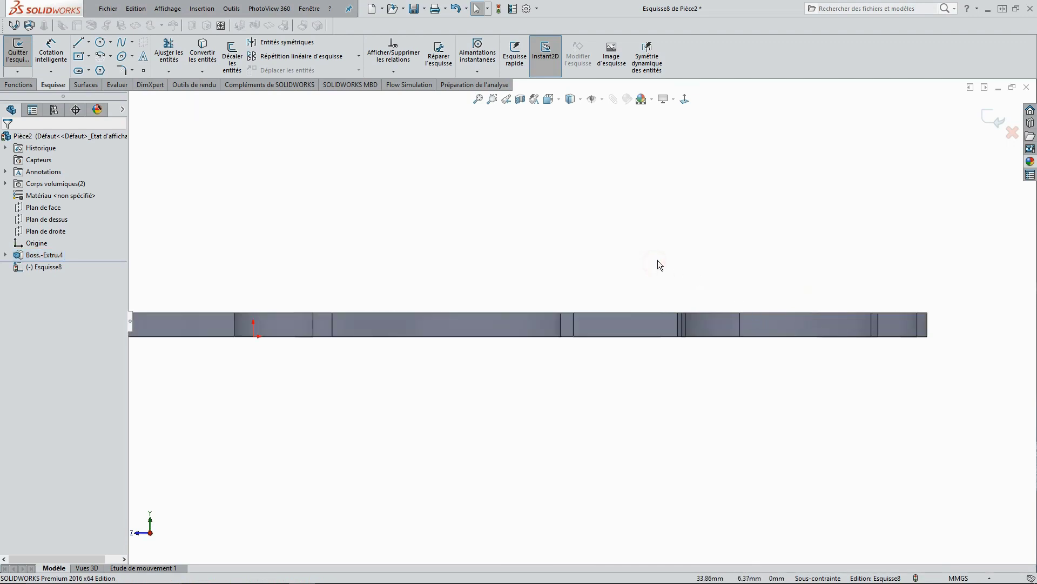
{"action": "right_click", "coordinate": [667, 212]}
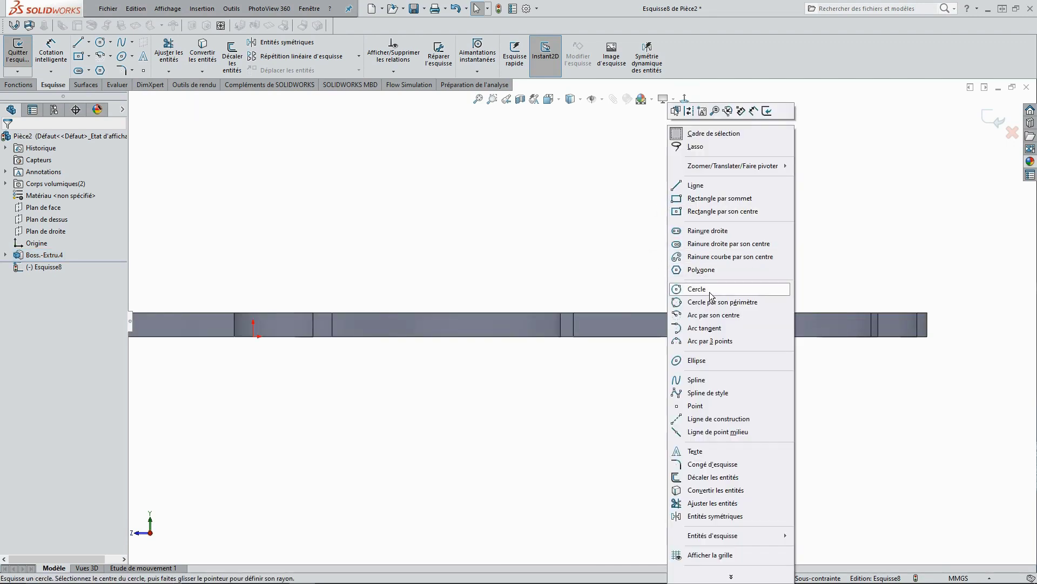
{"action": "left_click", "coordinate": [703, 289]}
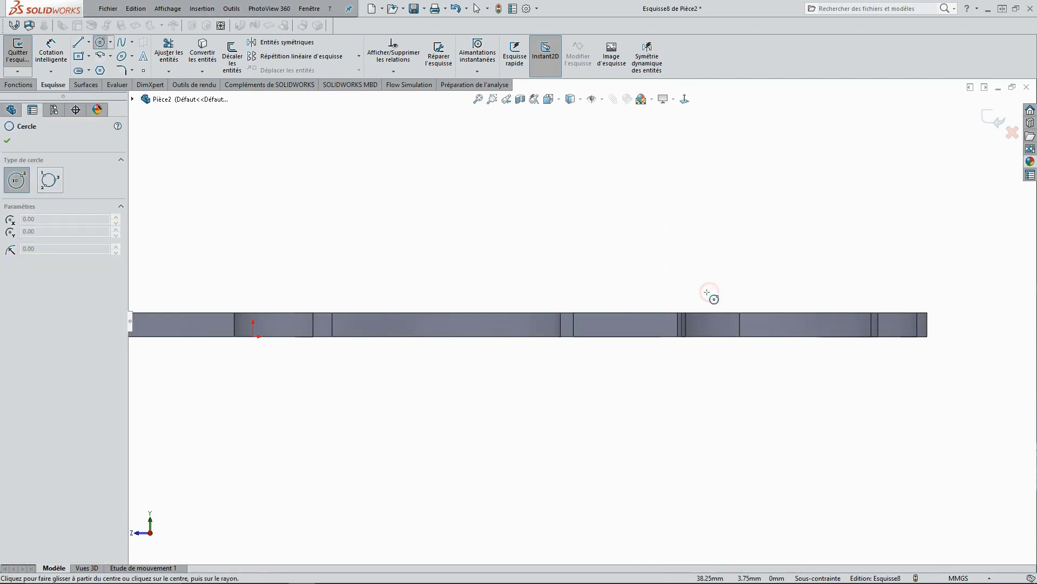
{"action": "left_click", "coordinate": [609, 291]}
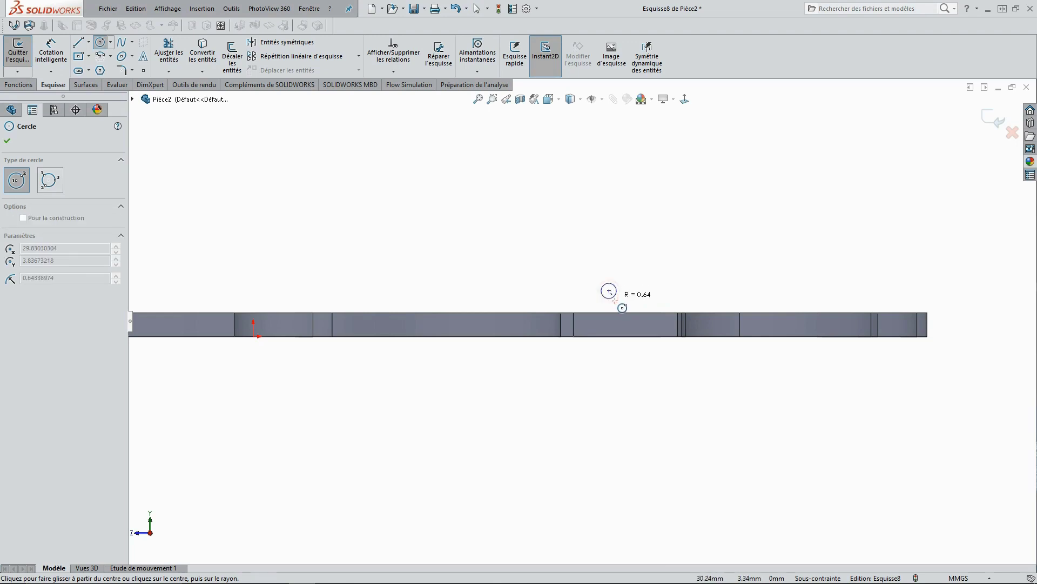
{"action": "left_click", "coordinate": [619, 336]}
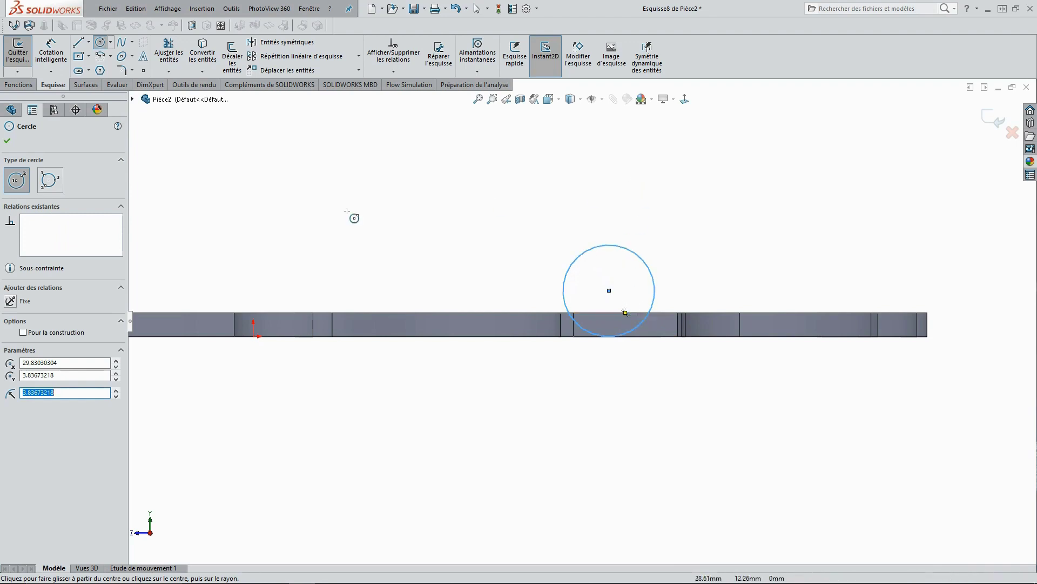
{"action": "left_click", "coordinate": [8, 141]}
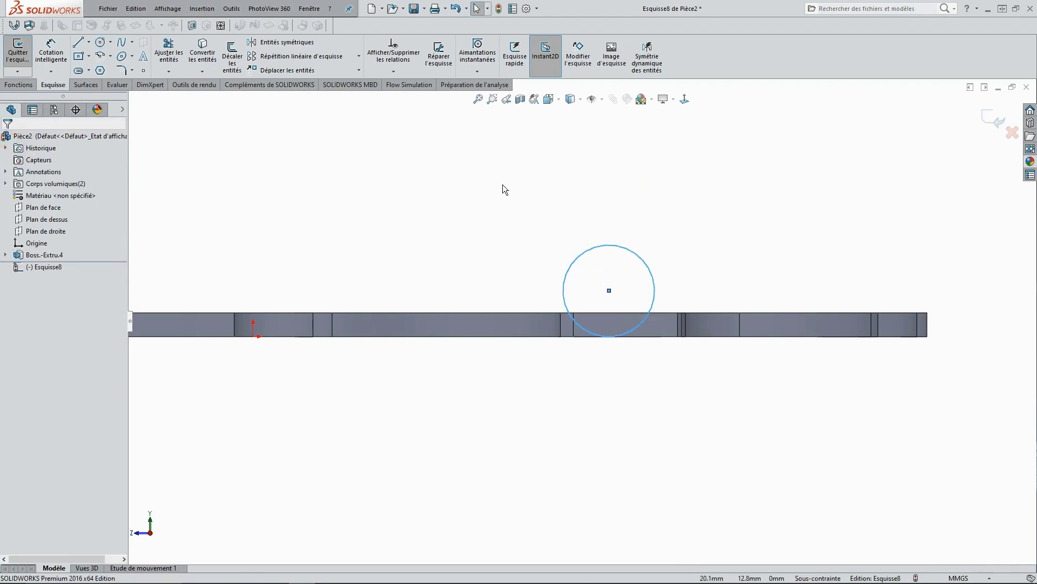
- Make the large circle tangent to the leaf's top edge (Rendre tangente)
{"action": "left_click", "coordinate": [564, 286]}
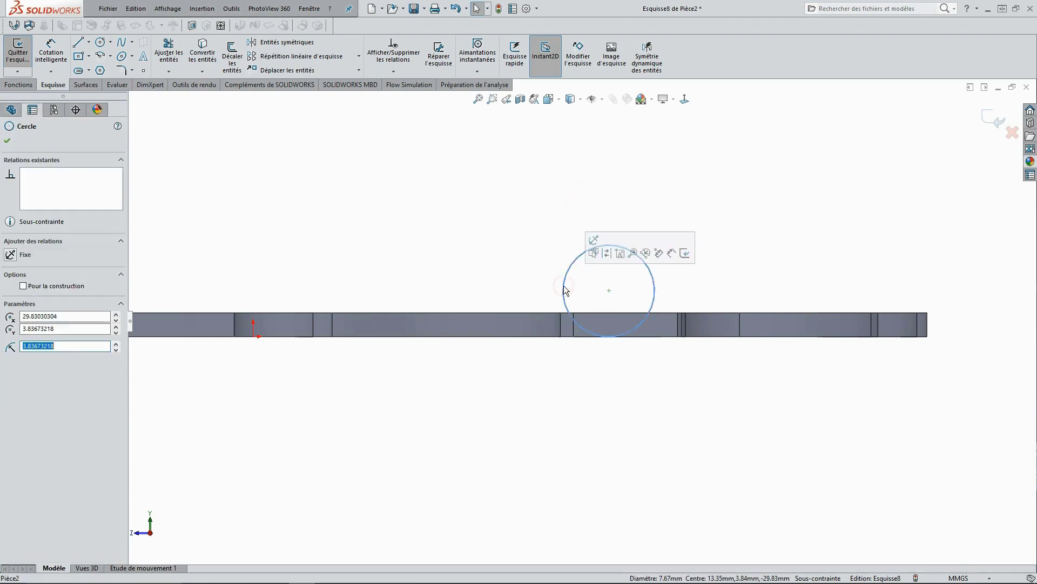
{"action": "left_click", "coordinate": [574, 330], "text": "ctrl"}
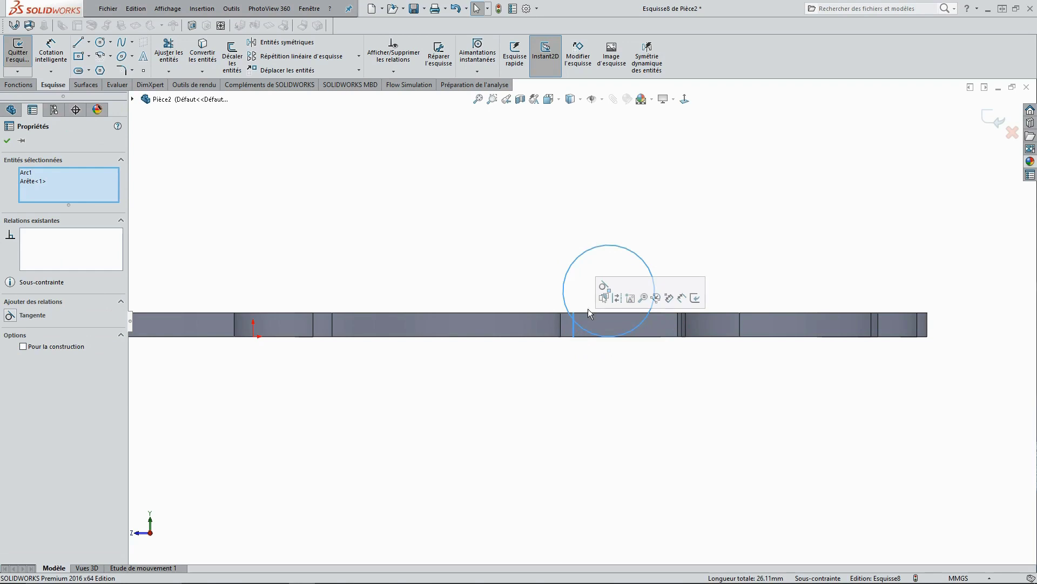
{"action": "left_click", "coordinate": [605, 288]}
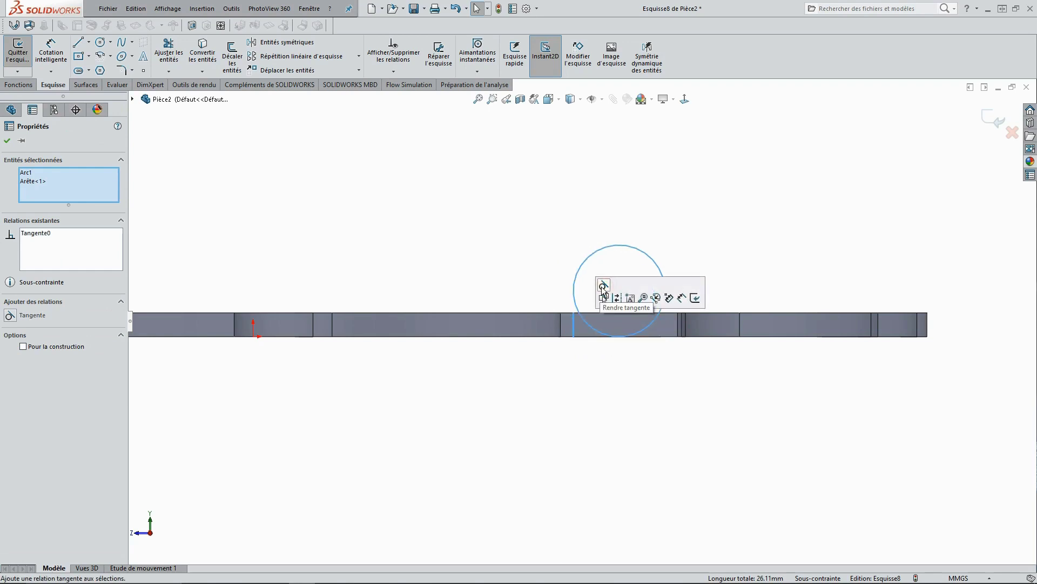
{"action": "left_click", "coordinate": [678, 235]}
- Add a smaller concentric circle on the same centre for the pin hole
{"action": "right_click", "coordinate": [678, 233]}
{"action": "left_click", "coordinate": [706, 210]}
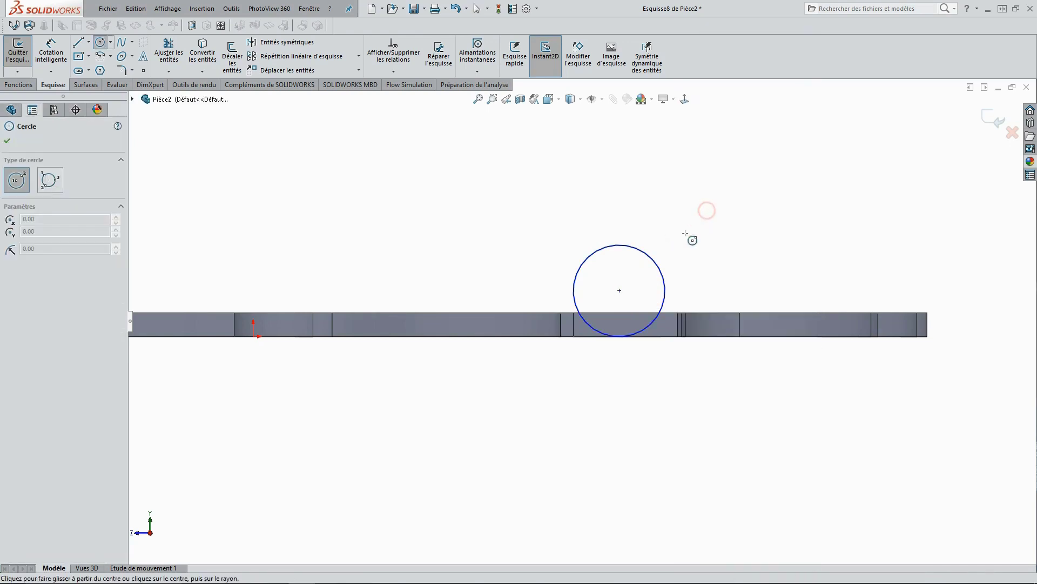
{"action": "left_click", "coordinate": [619, 291]}
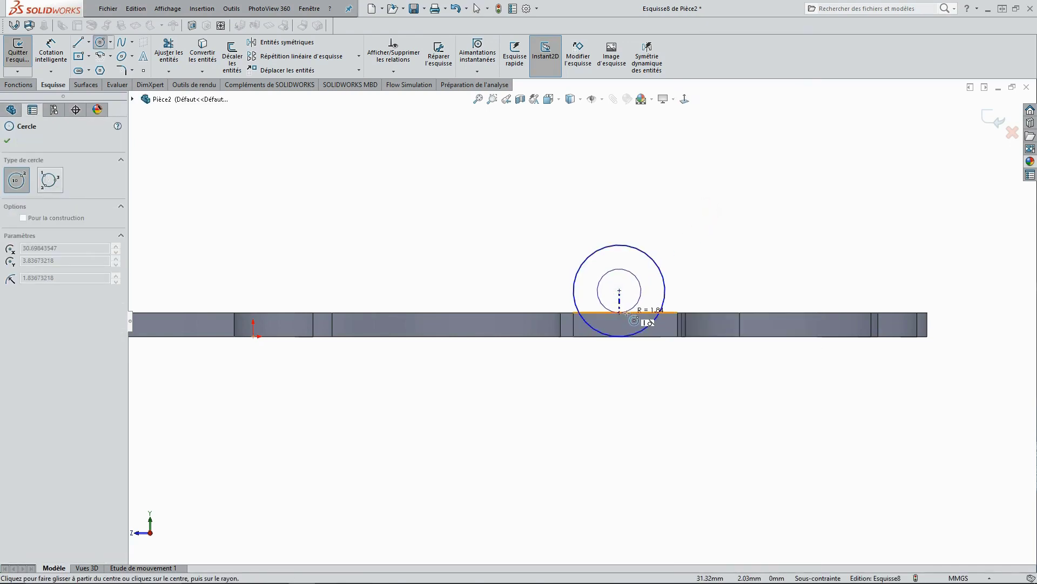
{"action": "left_click", "coordinate": [626, 314]}
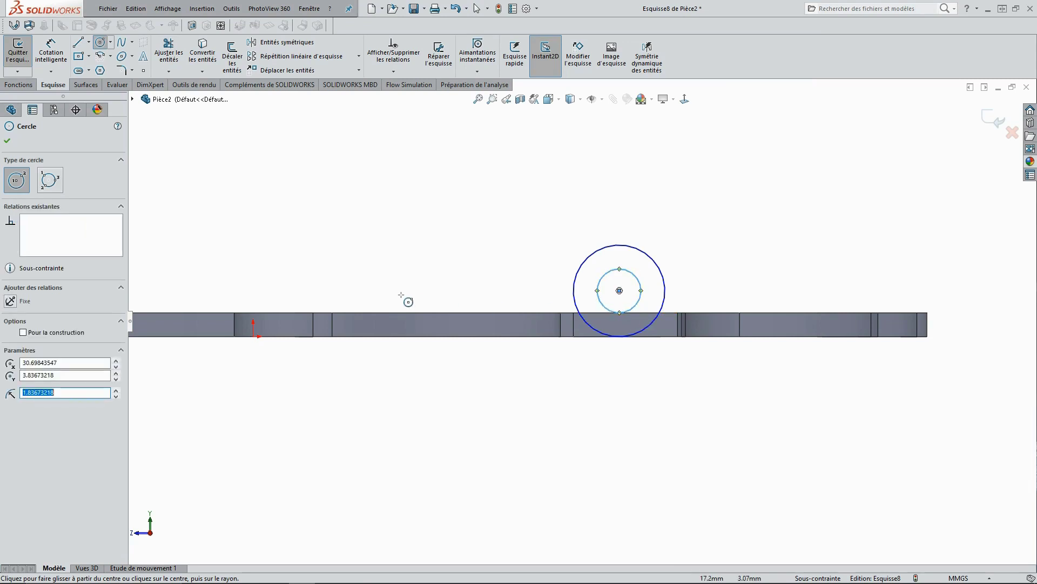
{"action": "left_click", "coordinate": [7, 140]}
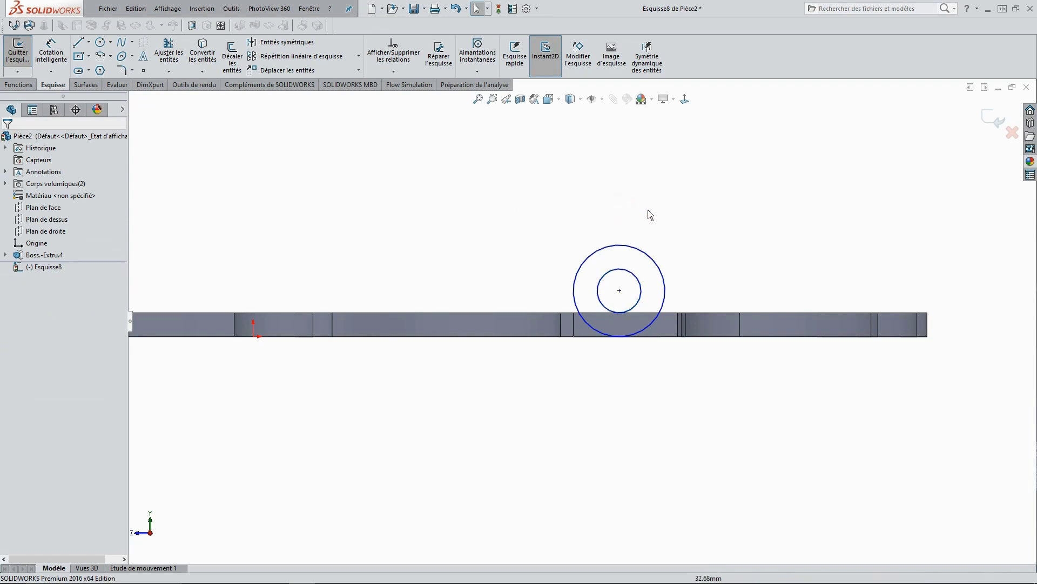
{"action": "mouse_move", "coordinate": [652, 210]}
{"action": "middle_mouse_down"}
{"action": "mouse_move", "coordinate": [676, 244]}
{"action": "mouse_move", "coordinate": [676, 280]}
{"action": "middle_mouse_up"}
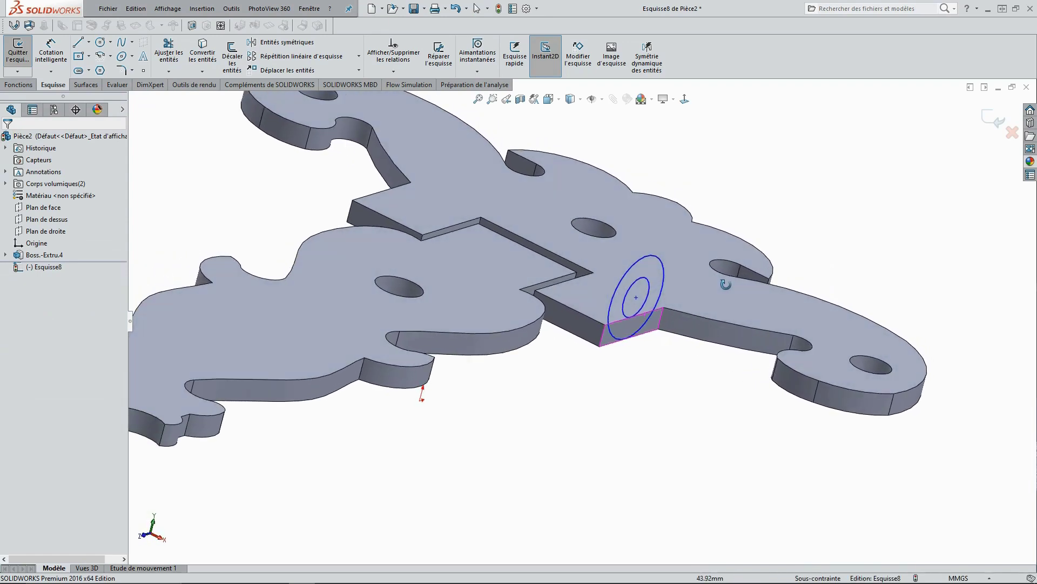
- Extrude the two circles reversed, Jusqu'à la surface up to the leaf's far face
{"action": "scroll", "coordinate": [579, 262], "scroll_direction": "up", "scroll_amount": 1}
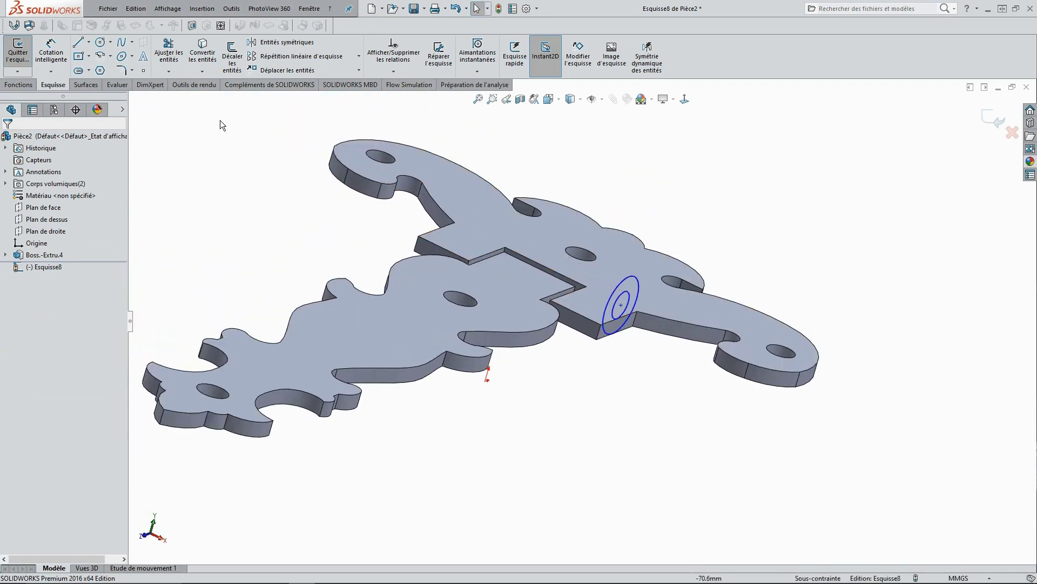
{"action": "left_click", "coordinate": [24, 86]}
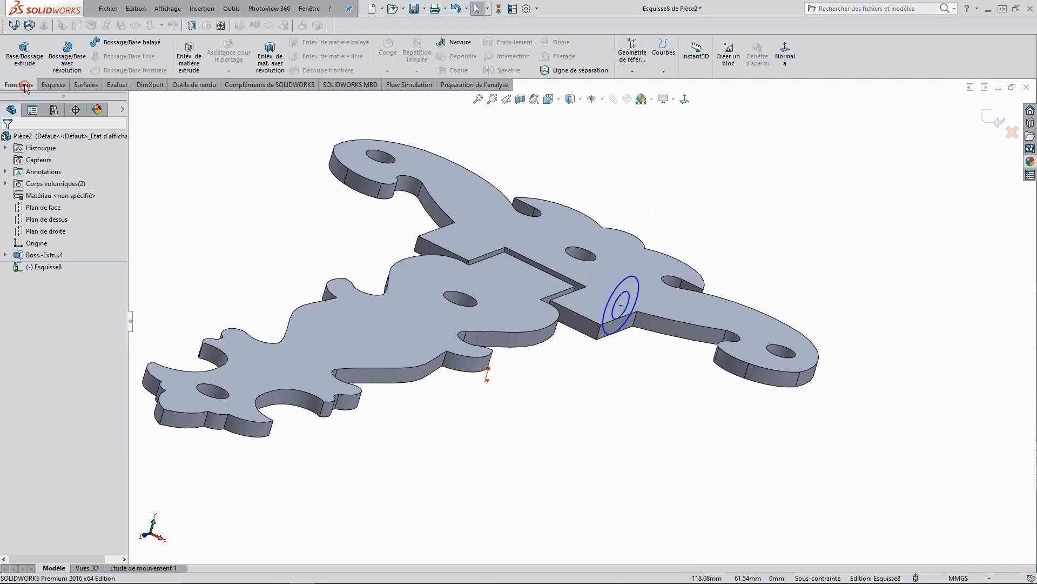
{"action": "left_click", "coordinate": [31, 56]}
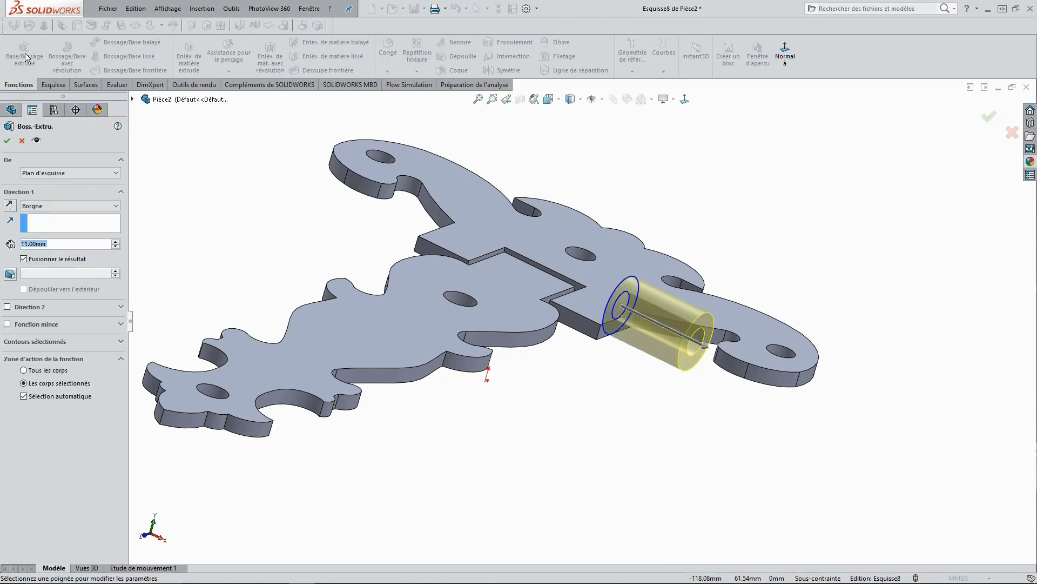
{"action": "left_click", "coordinate": [11, 206]}
{"action": "mouse_move", "coordinate": [391, 227]}
{"action": "middle_mouse_down"}
{"action": "mouse_move", "coordinate": [427, 248]}
{"action": "mouse_move", "coordinate": [267, 187]}
{"action": "middle_mouse_up"}
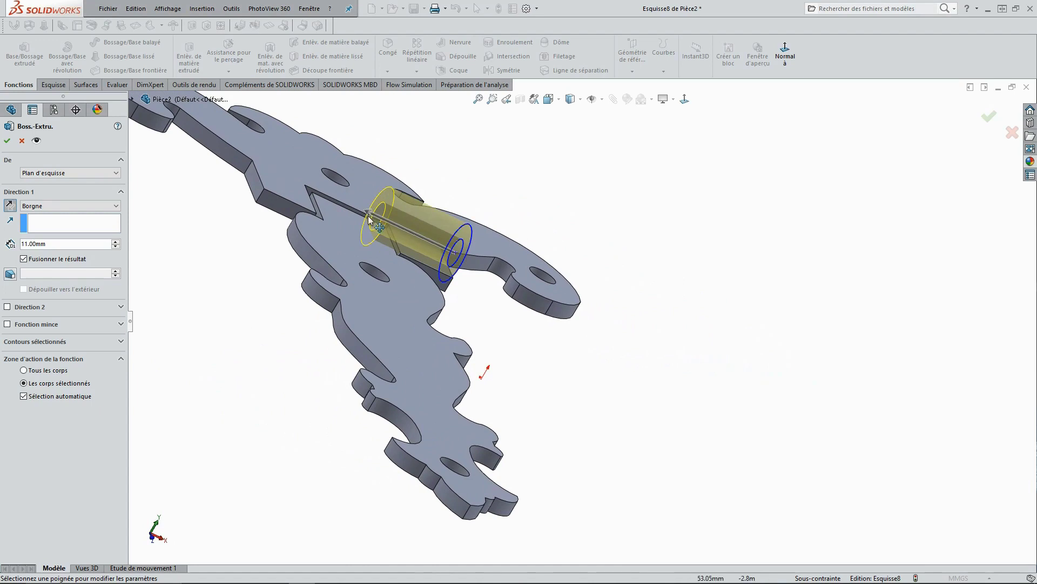
{"action": "left_click", "coordinate": [253, 180]}
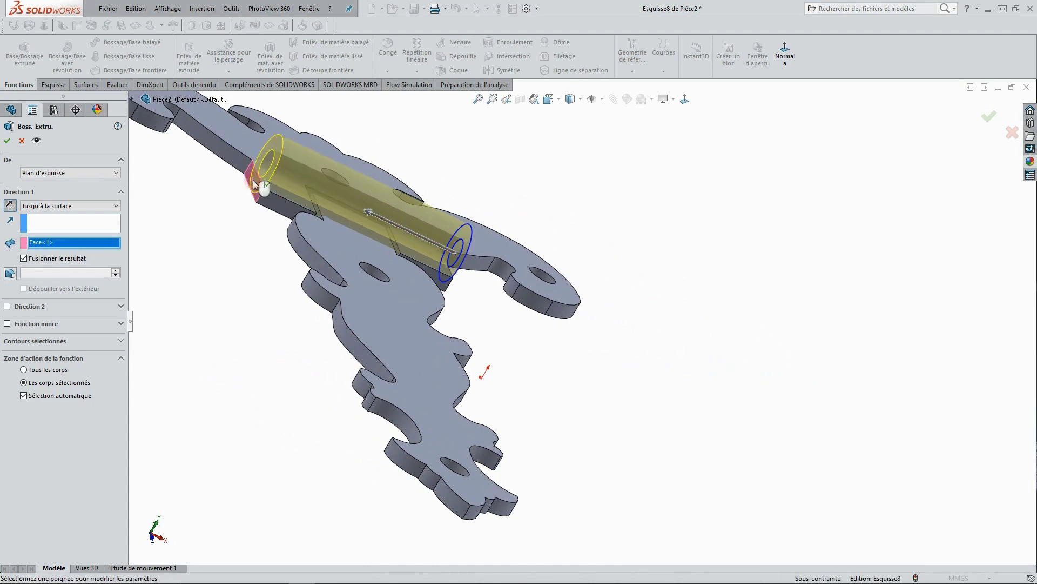
{"action": "left_click", "coordinate": [10, 143]}
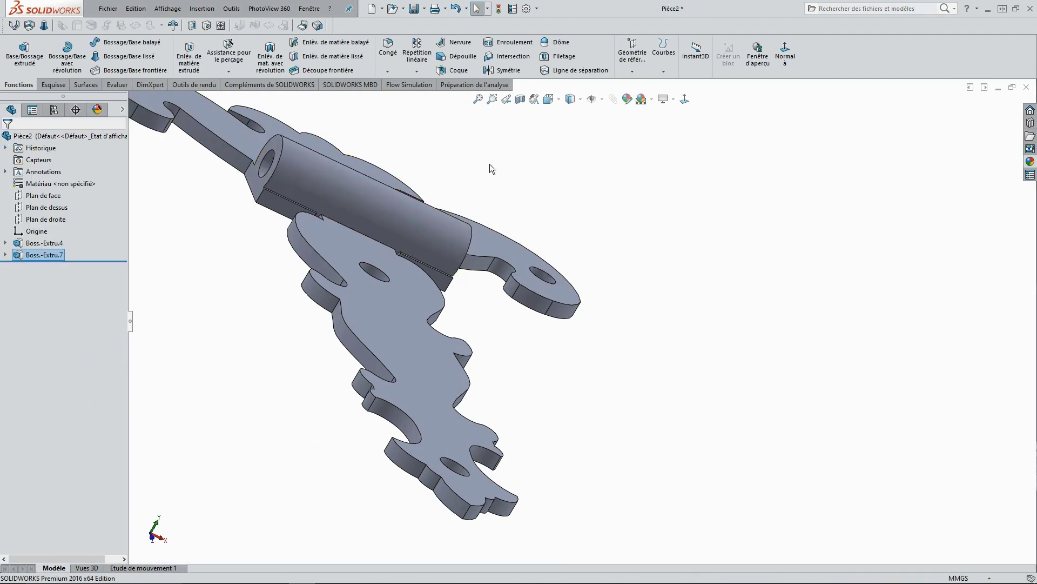
{"action": "mouse_move", "coordinate": [503, 188]}
{"action": "middle_mouse_down"}
{"action": "mouse_move", "coordinate": [591, 328]}
{"action": "mouse_move", "coordinate": [566, 352]}
{"action": "middle_mouse_up"}
{"action": "middle_click_drag", "start_coordinate": [497, 330], "coordinate": [711, 337]}
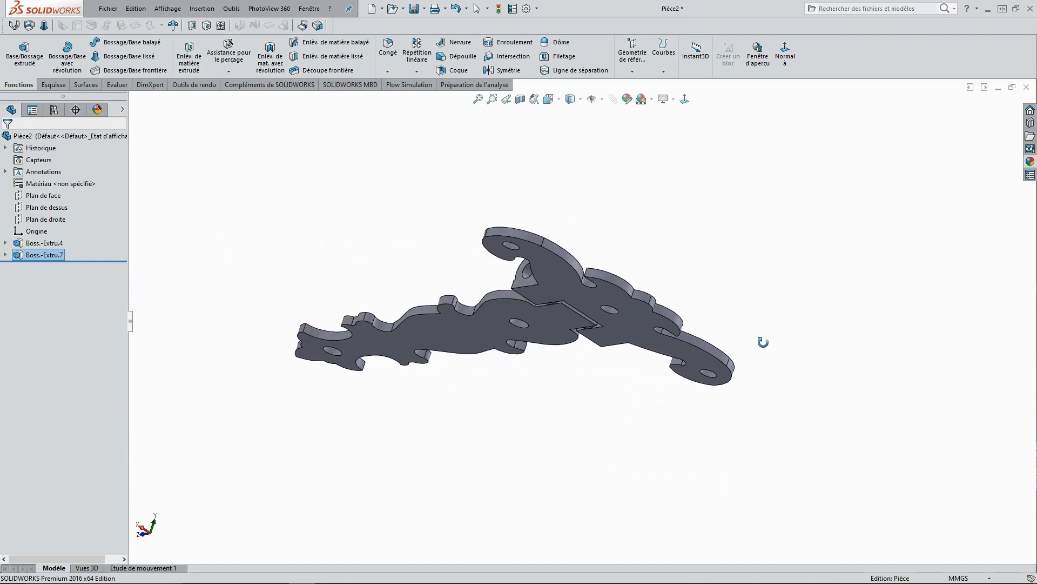
{"action": "mouse_move", "coordinate": [711, 337]}
{"action": "middle_mouse_down"}
{"action": "mouse_move", "coordinate": [807, 402]}
{"action": "mouse_move", "coordinate": [839, 493]}
{"action": "middle_mouse_up"}
{"action": "scroll", "coordinate": [696, 304], "scroll_direction": "down", "scroll_amount": 2}
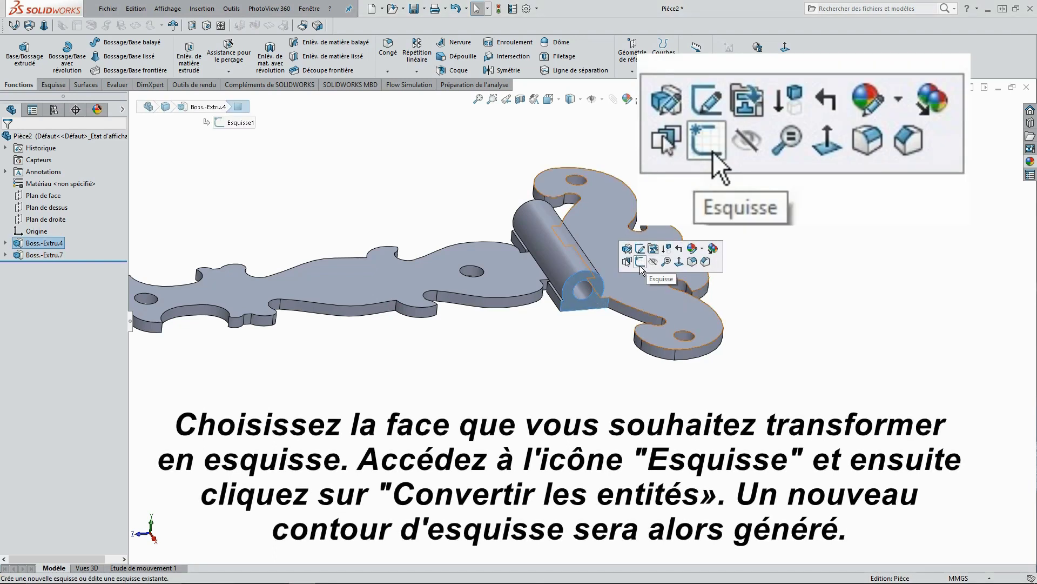
- Start a sketch on the knuckle's end face and convert the ring face's edges
{"action": "left_click", "coordinate": [639, 261]}
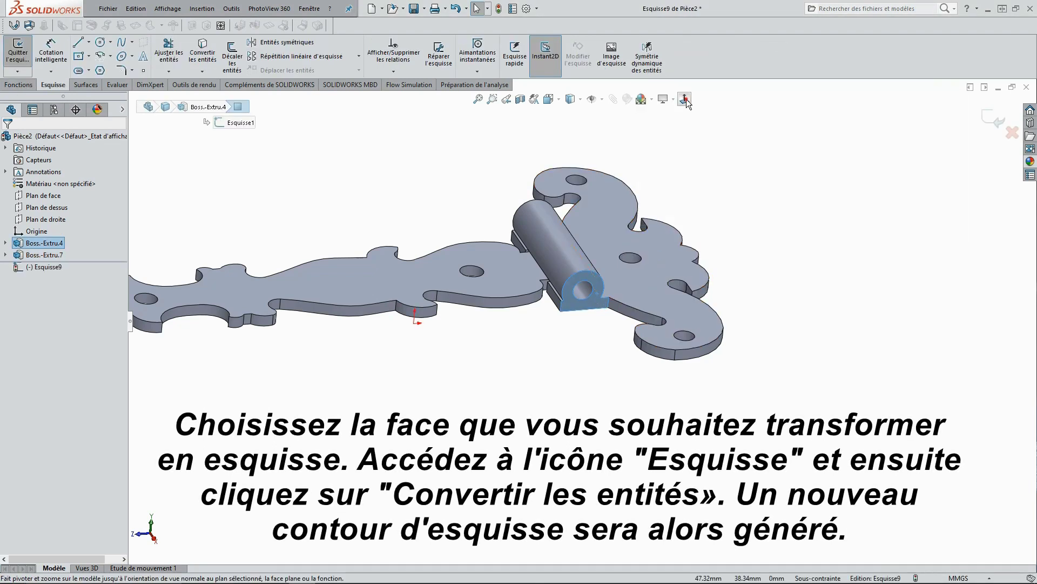
{"action": "left_click", "coordinate": [685, 99]}
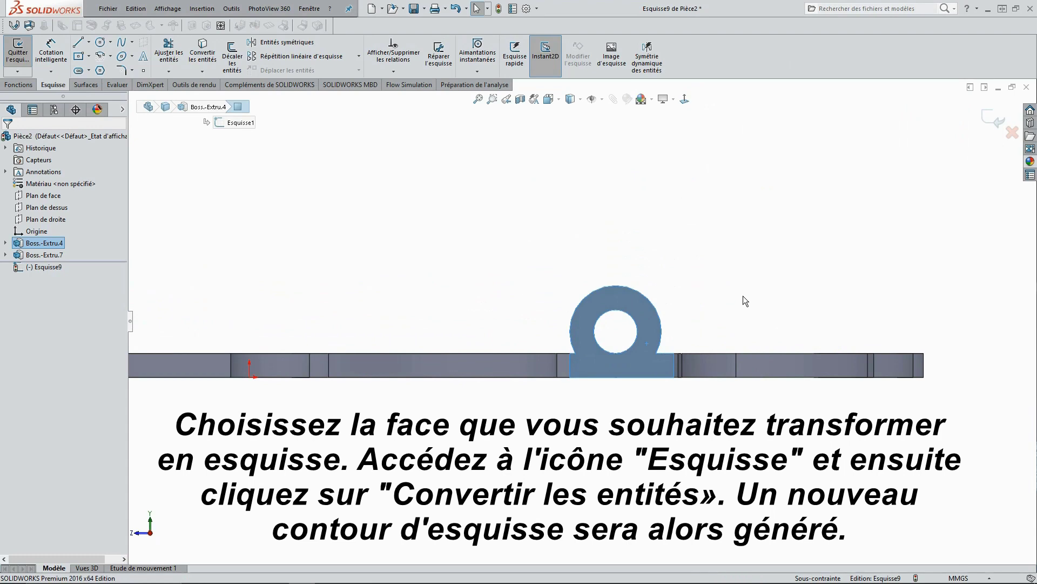
{"action": "scroll", "coordinate": [744, 297], "scroll_direction": "down", "scroll_amount": 1}
{"action": "left_click", "coordinate": [755, 276]}
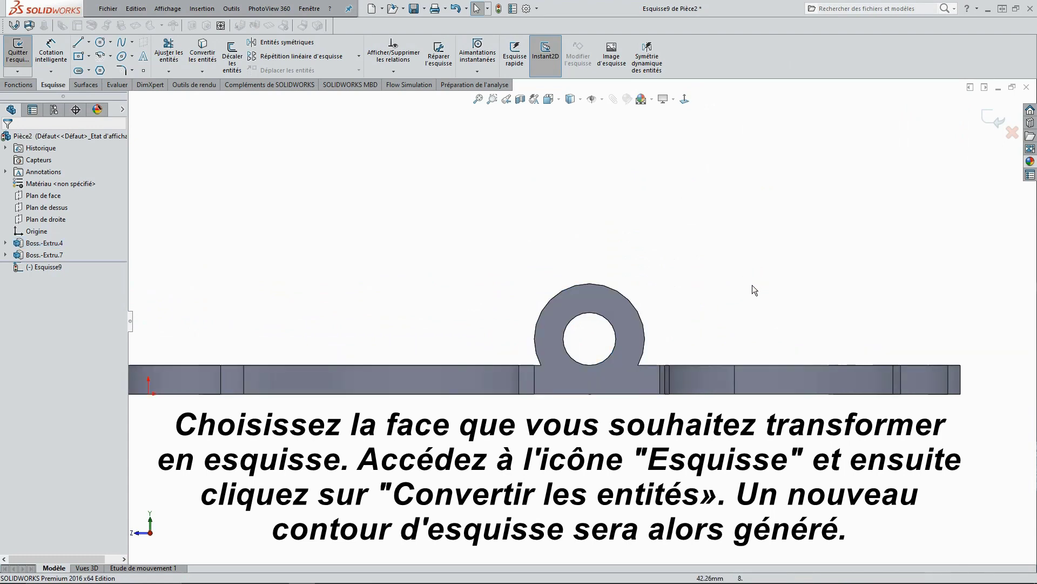
{"action": "left_click", "coordinate": [636, 327]}
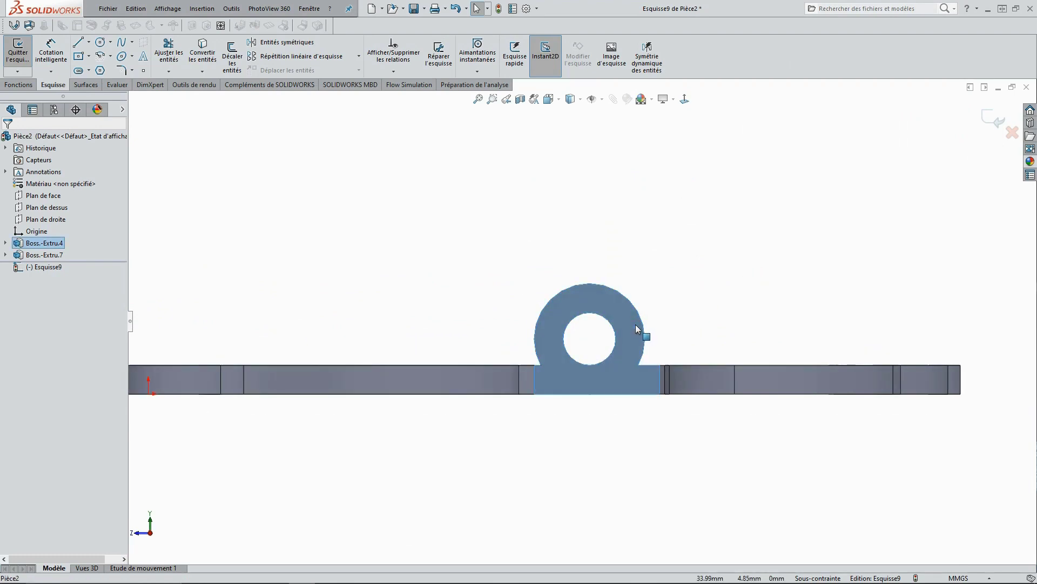
{"action": "right_click", "coordinate": [633, 326]}
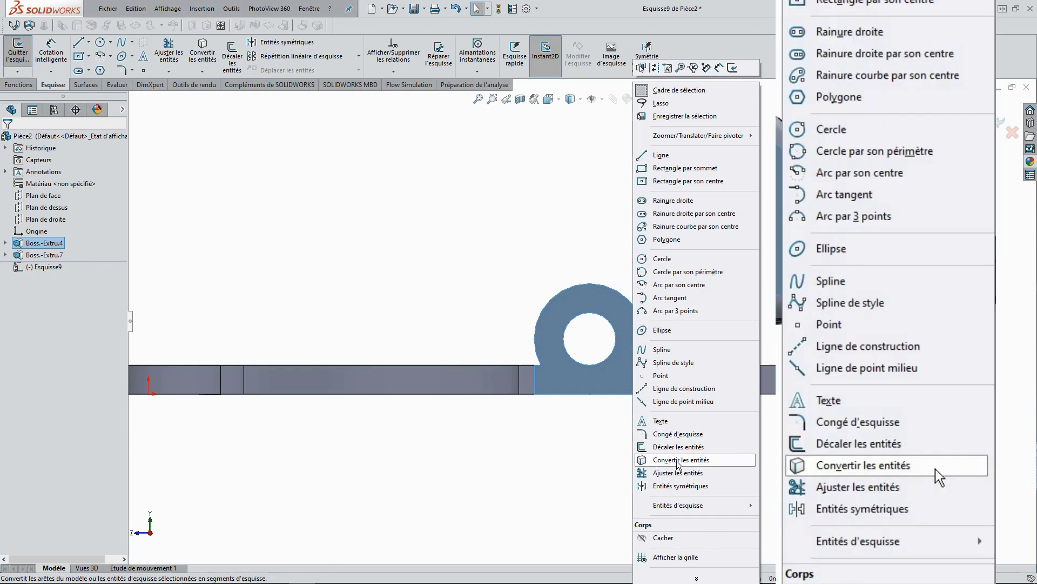
{"action": "left_click", "coordinate": [682, 460]}
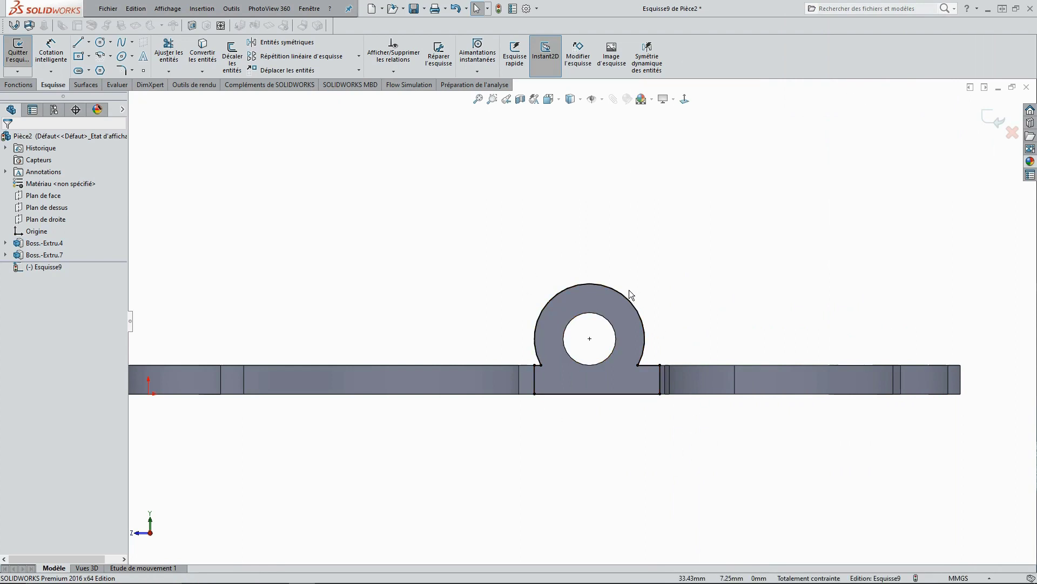
- Draw a circle on the hole centre matching the barrel's outer edge
{"action": "right_click", "coordinate": [736, 187]}
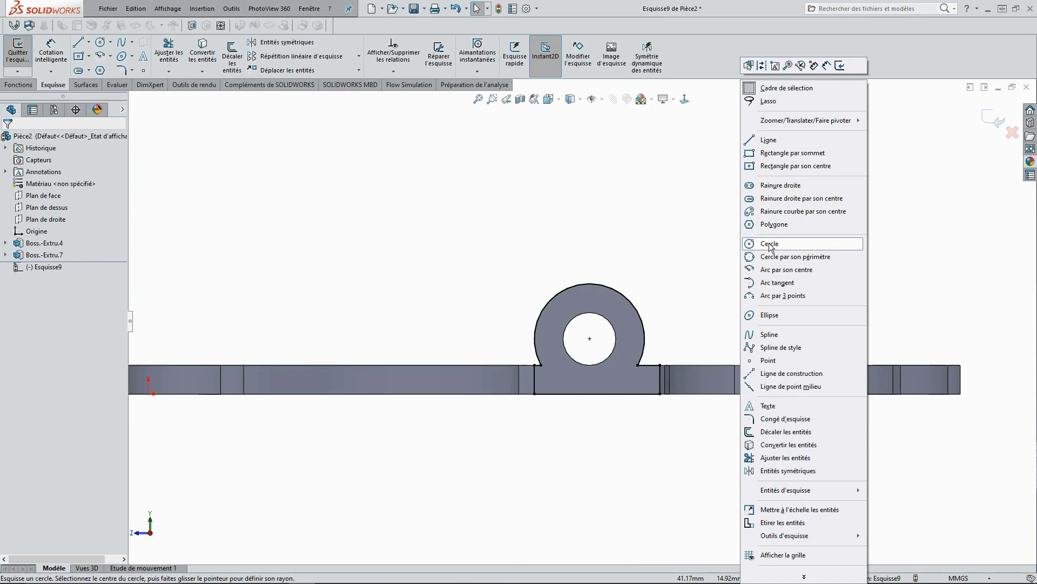
{"action": "left_click", "coordinate": [770, 244]}
{"action": "left_click", "coordinate": [589, 338]}
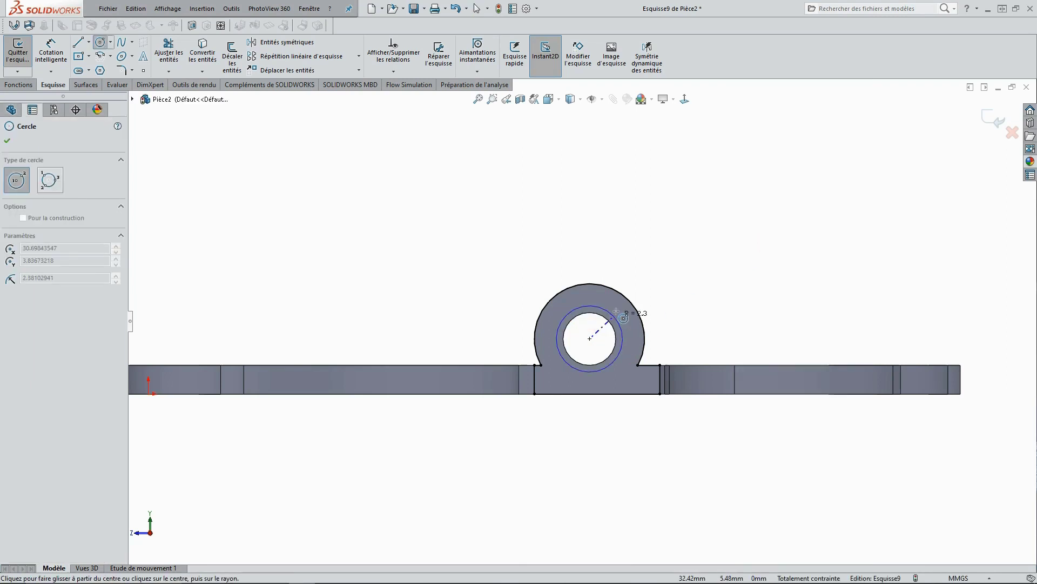
{"action": "left_click", "coordinate": [630, 303]}
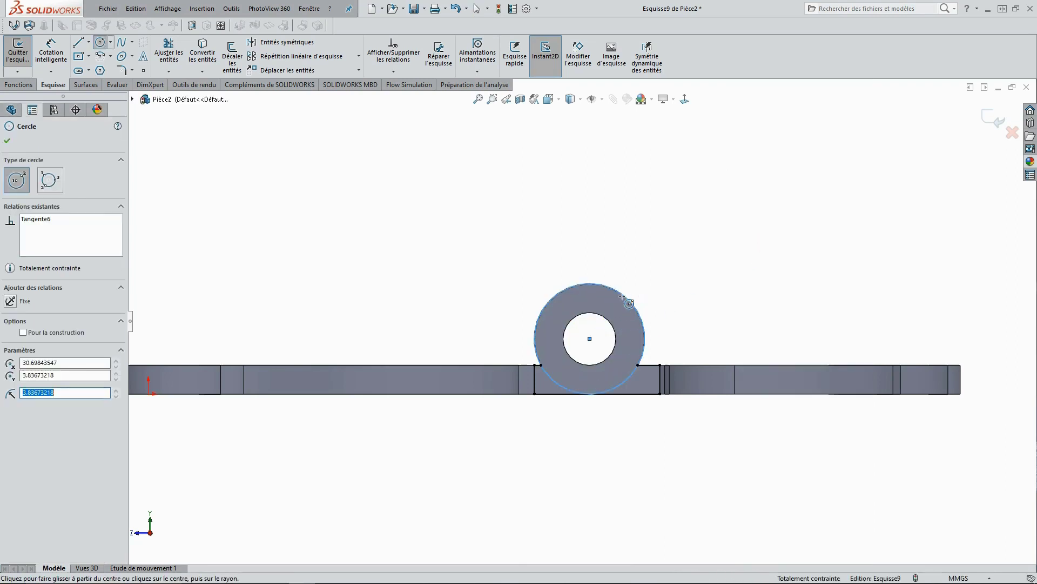
{"action": "left_click", "coordinate": [11, 141]}
{"action": "left_click", "coordinate": [501, 224]}
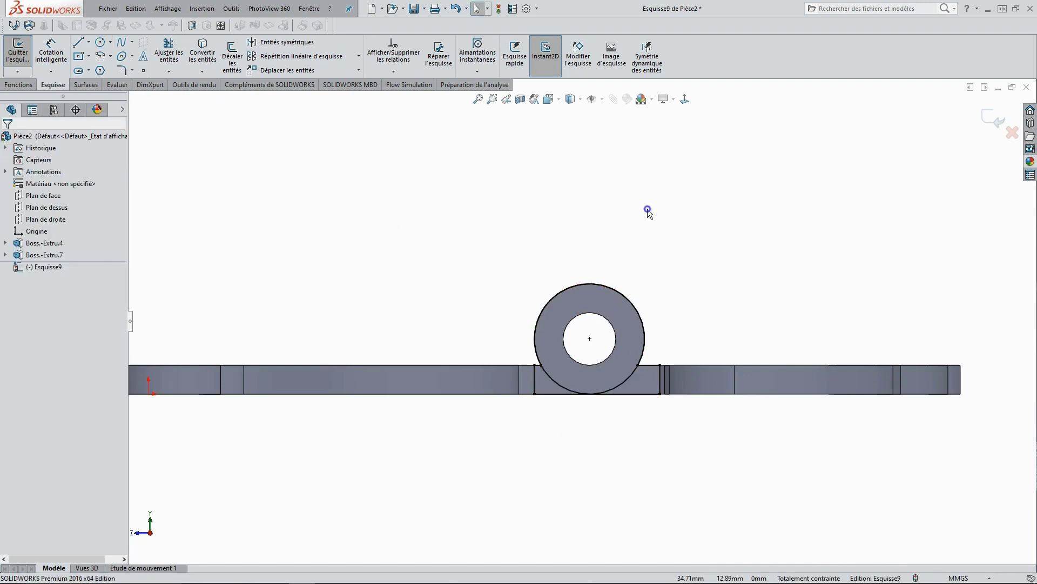
- Trim the circle's extra arcs, leaving an arc from barrel to leaf bottom edge
{"action": "right_click", "coordinate": [647, 209]}
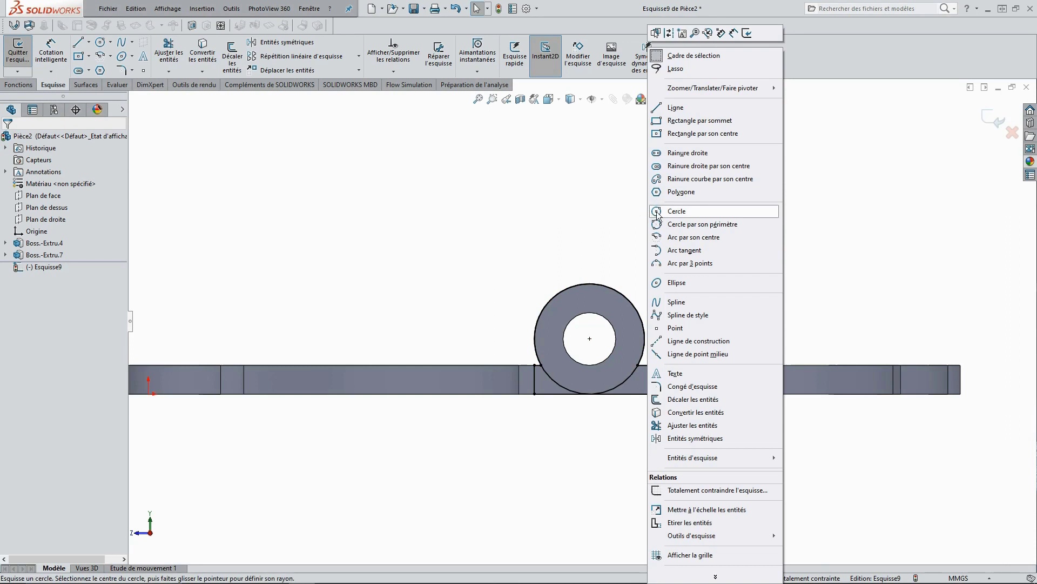
{"action": "left_click", "coordinate": [684, 427]}
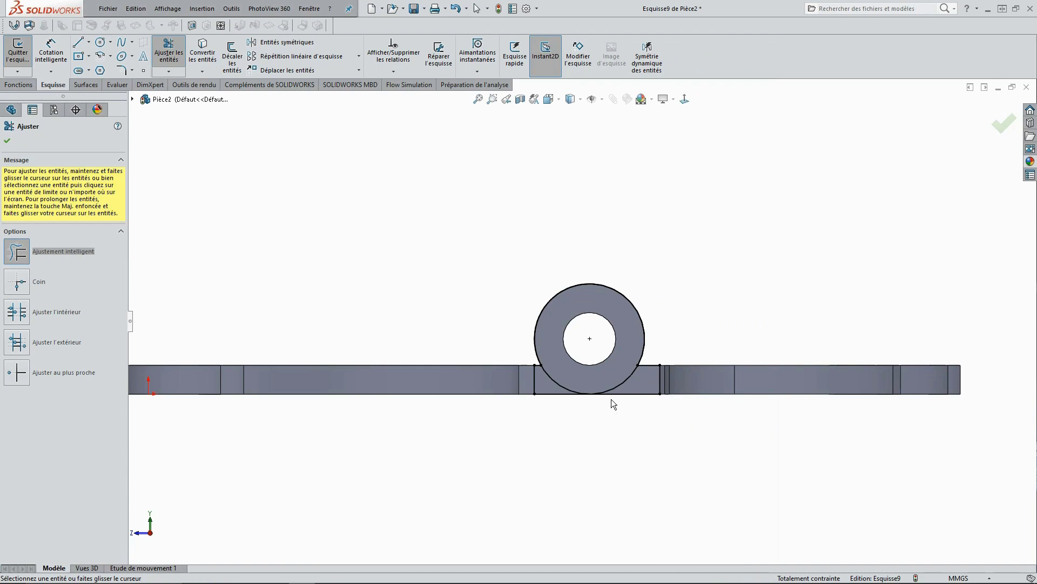
{"action": "scroll", "coordinate": [611, 373], "scroll_direction": "down", "scroll_amount": 3}
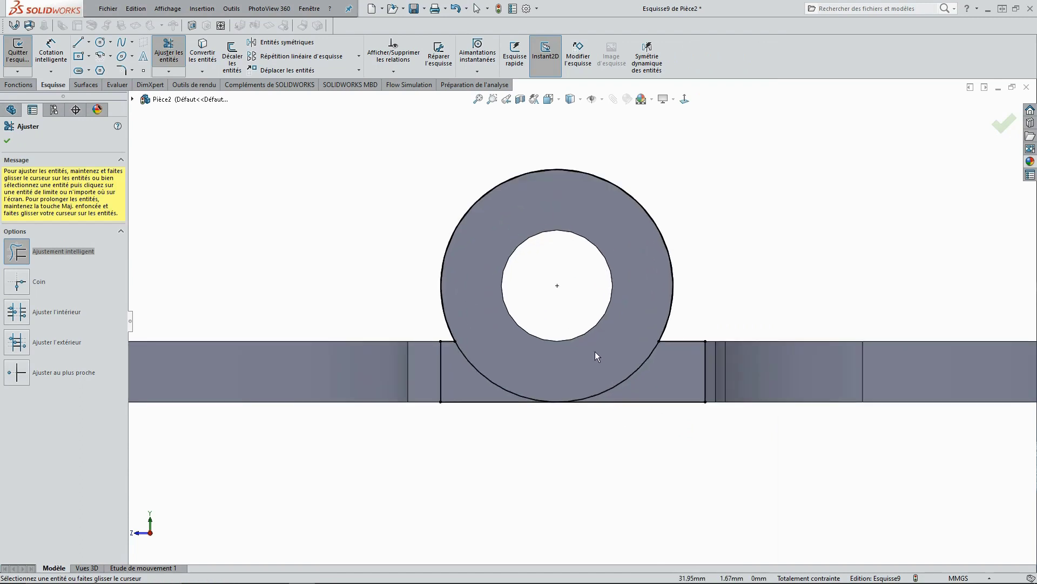
{"action": "left_click_drag", "start_coordinate": [631, 373], "coordinate": [712, 379]}
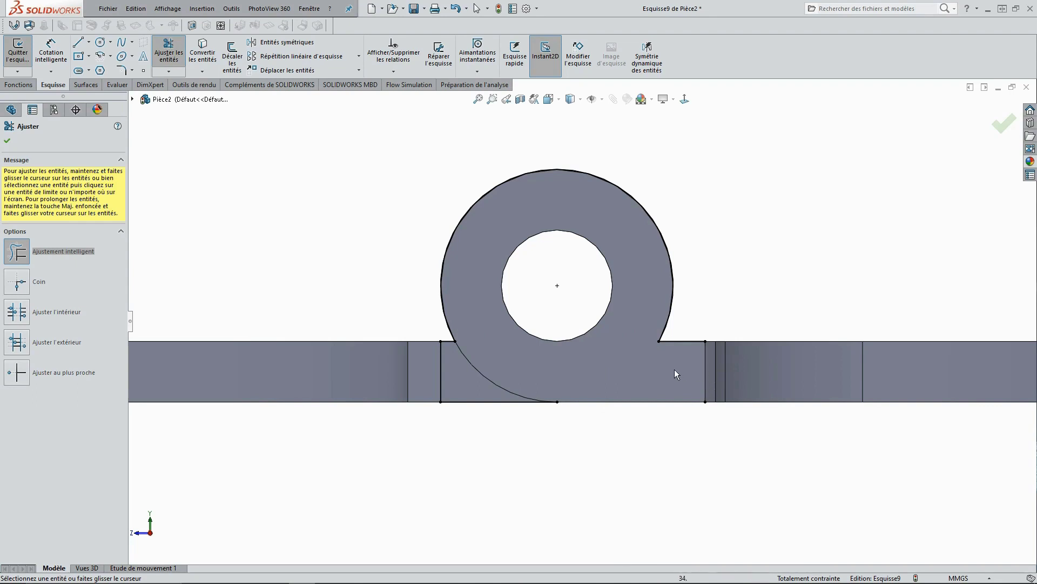
{"action": "left_click", "coordinate": [675, 322]}
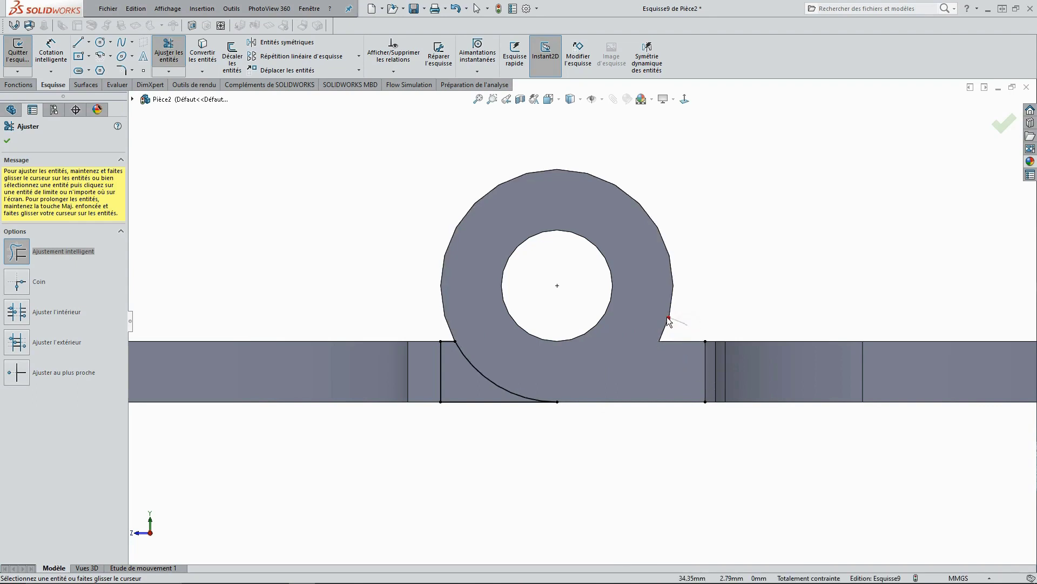
{"action": "left_click", "coordinate": [7, 141]}
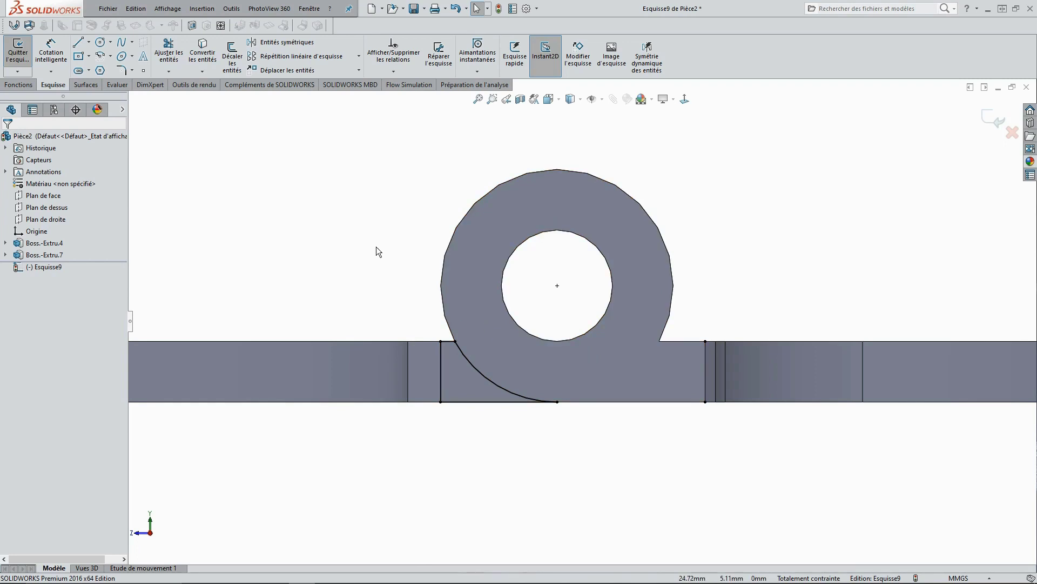
{"action": "middle_click_drag", "start_coordinate": [360, 230], "coordinate": [387, 259]}
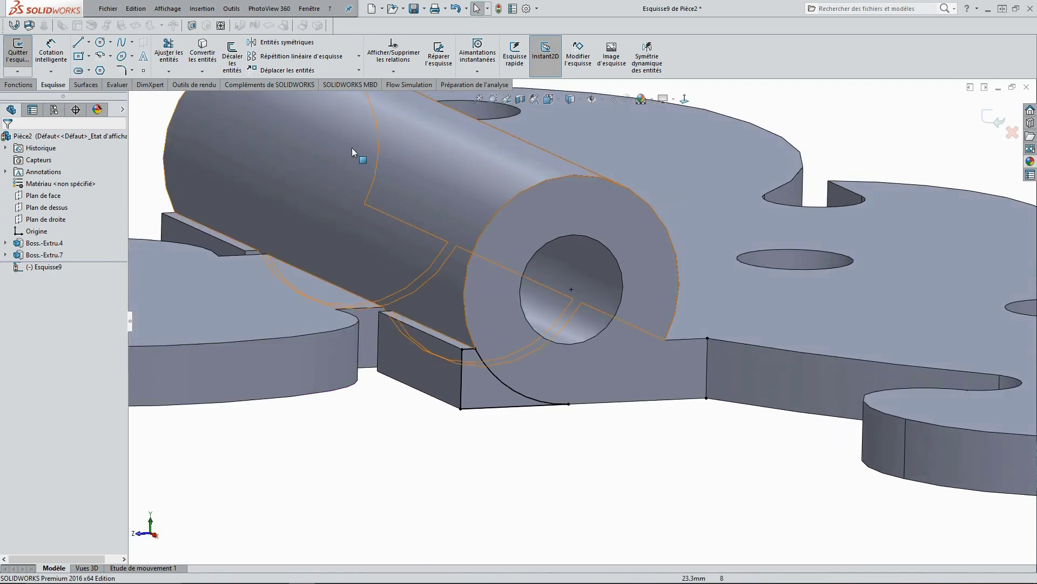
- Extrude-cut the clearance profile Up To Surface, stopping at the neighbouring face
{"action": "left_click", "coordinate": [20, 86]}
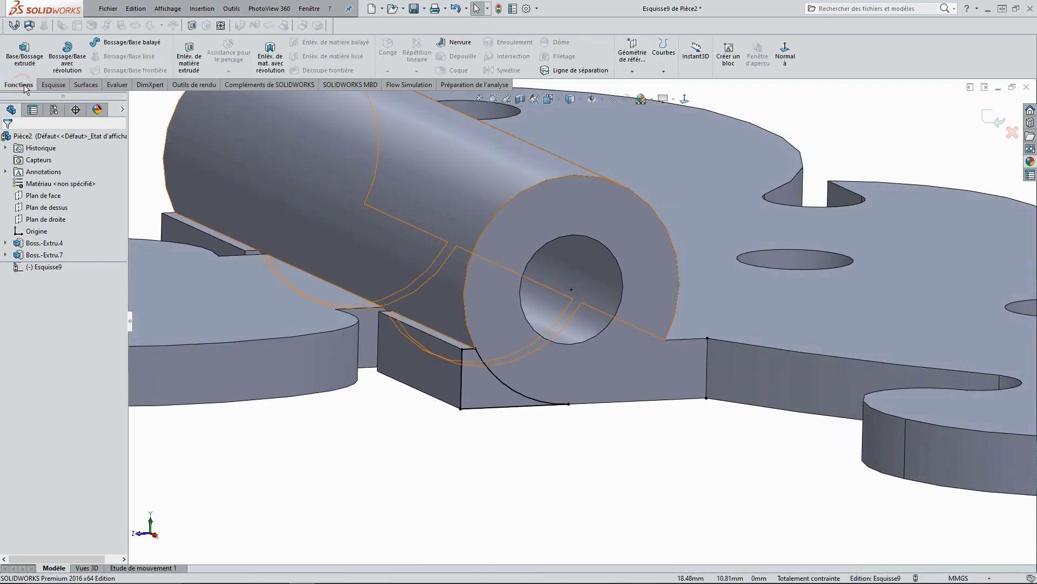
{"action": "left_click", "coordinate": [192, 56]}
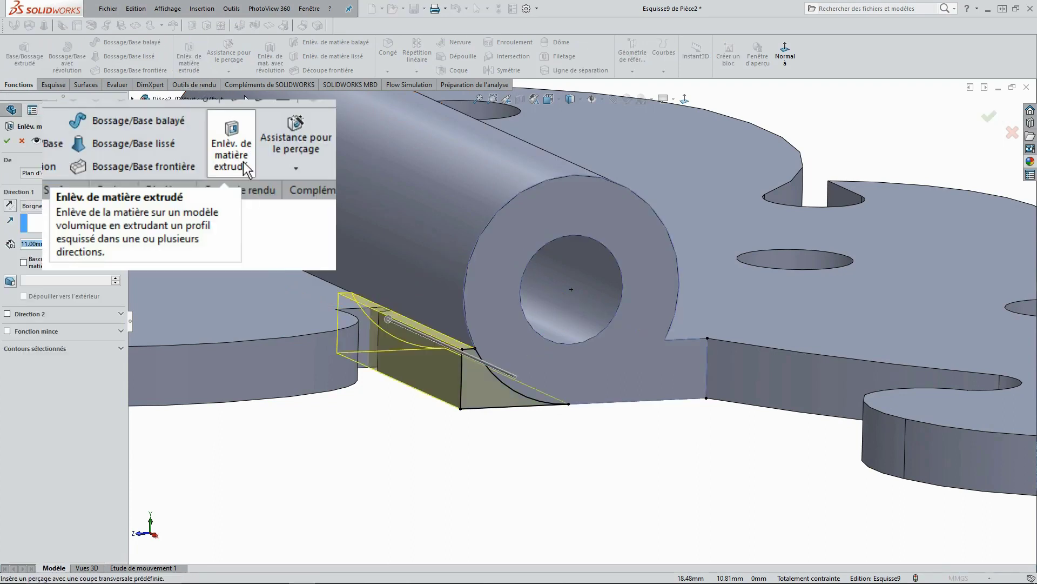
{"action": "middle_click_drag", "start_coordinate": [391, 320], "coordinate": [514, 481]}
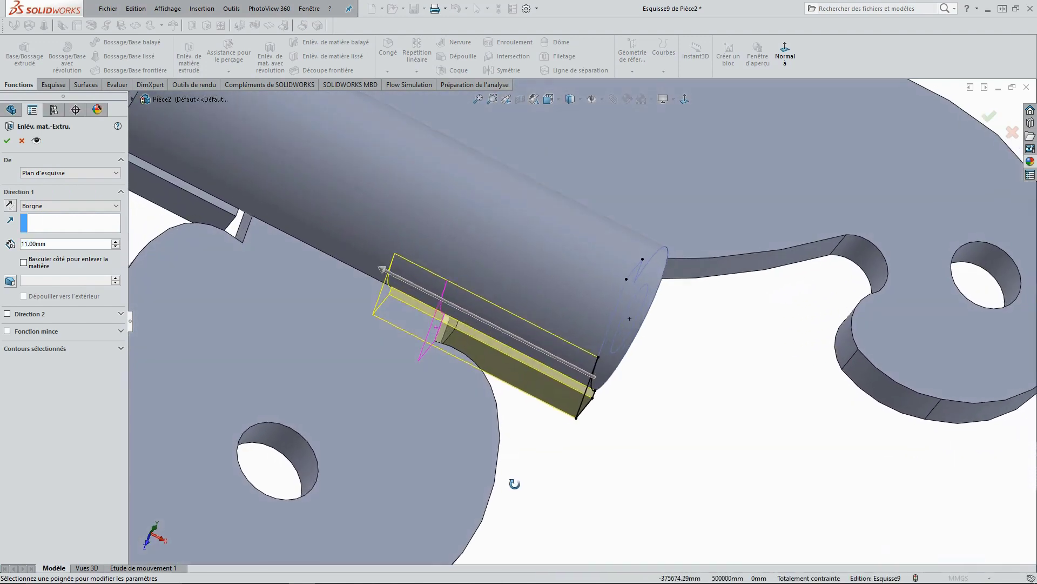
{"action": "scroll", "coordinate": [545, 334], "scroll_direction": "down", "scroll_amount": 3}
{"action": "scroll", "coordinate": [563, 323], "scroll_direction": "down", "scroll_amount": 2}
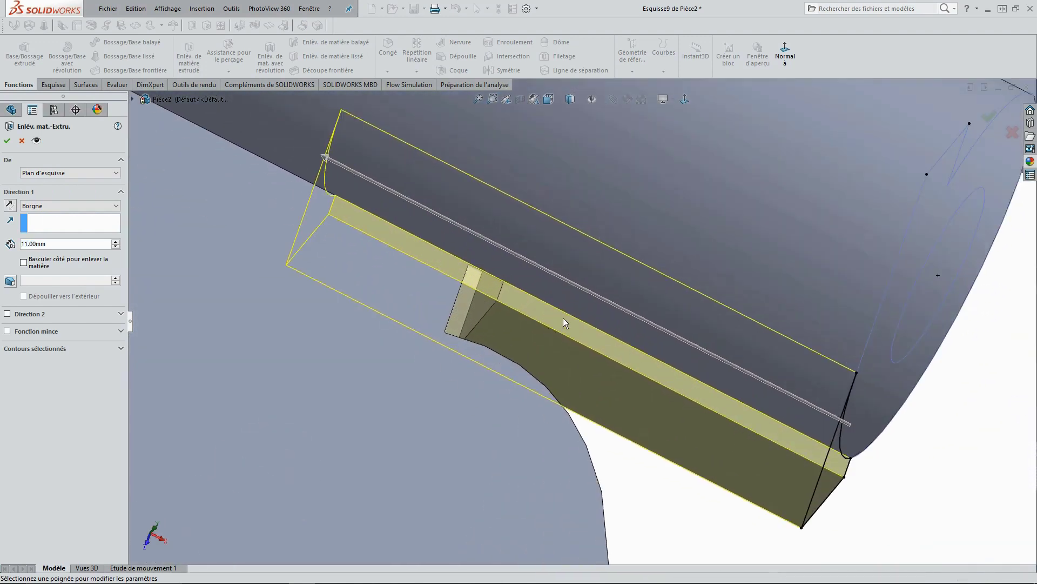
{"action": "left_click", "coordinate": [478, 304]}
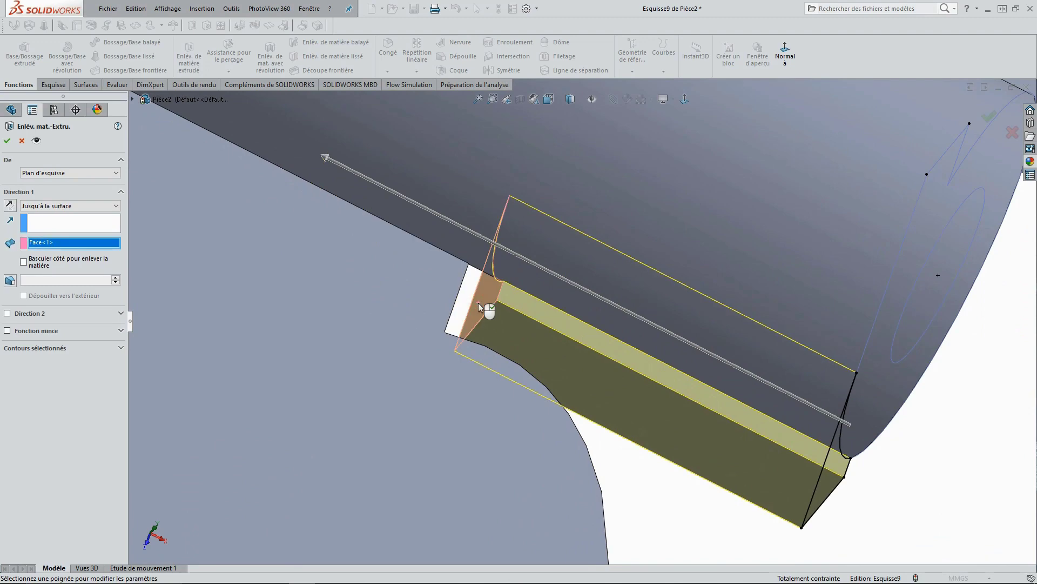
{"action": "scroll", "coordinate": [493, 335], "scroll_direction": "up", "scroll_amount": 2}
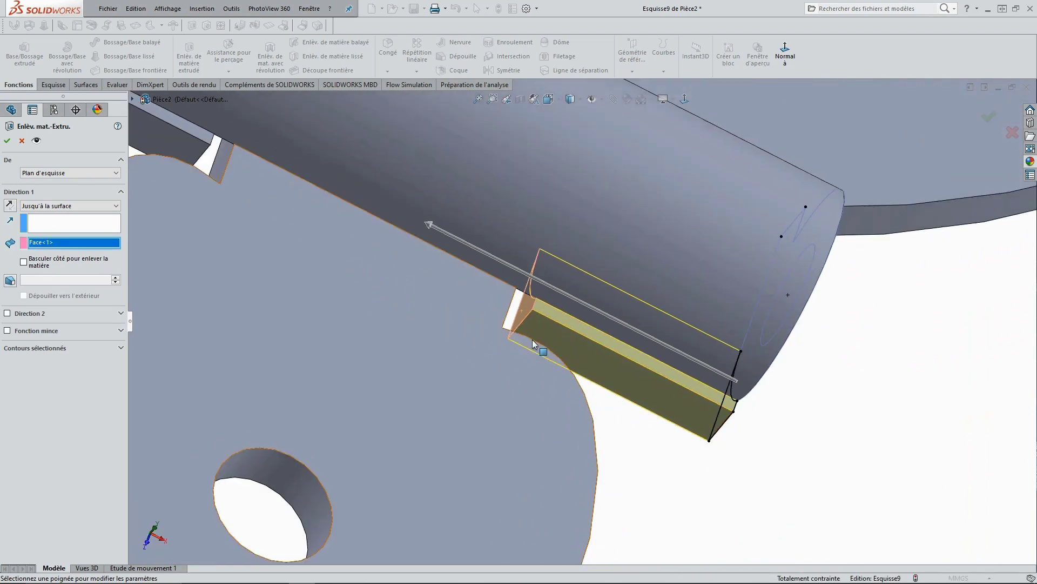
{"action": "scroll", "coordinate": [525, 347], "scroll_direction": "up", "scroll_amount": 2}
{"action": "scroll", "coordinate": [679, 371], "scroll_direction": "up", "scroll_amount": 2}
{"action": "middle_click_drag", "start_coordinate": [679, 370], "coordinate": [630, 251]}
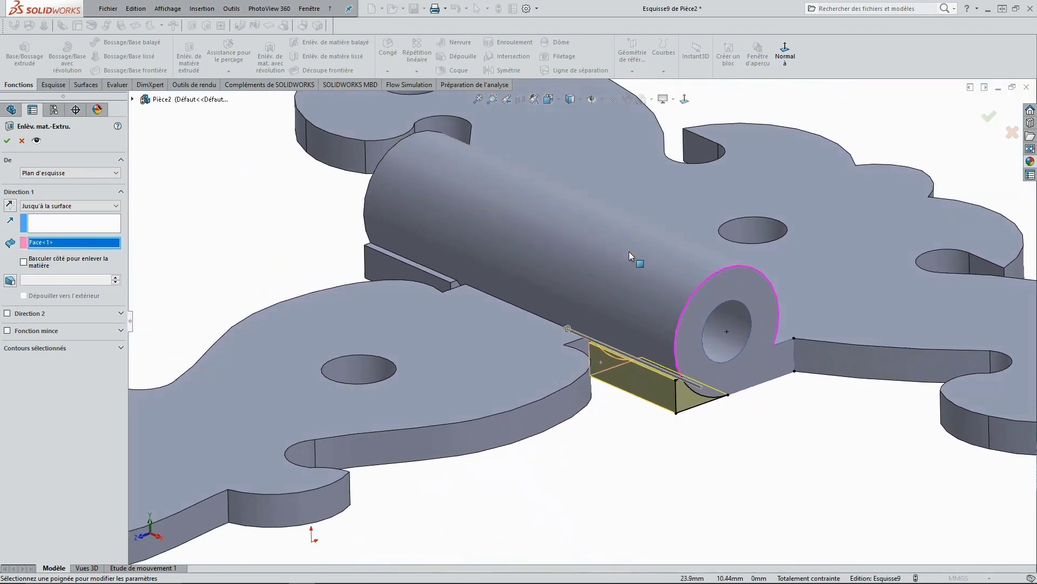
{"action": "left_click", "coordinate": [8, 142]}
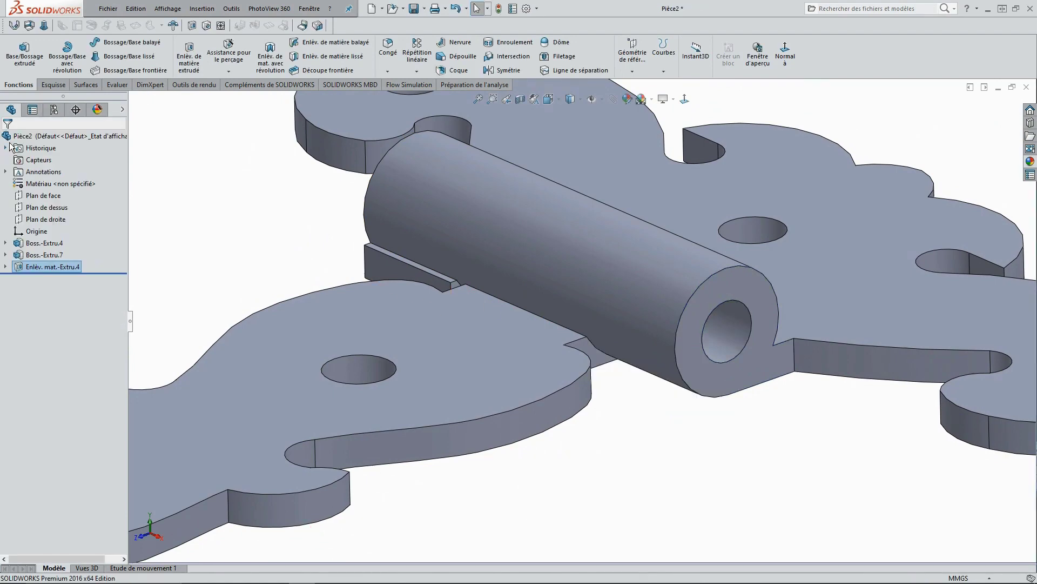
{"action": "mouse_move", "coordinate": [720, 399]}
{"action": "middle_mouse_down"}
{"action": "mouse_move", "coordinate": [765, 418]}
{"action": "mouse_move", "coordinate": [786, 313]}
{"action": "mouse_move", "coordinate": [660, 324]}
{"action": "middle_mouse_up"}
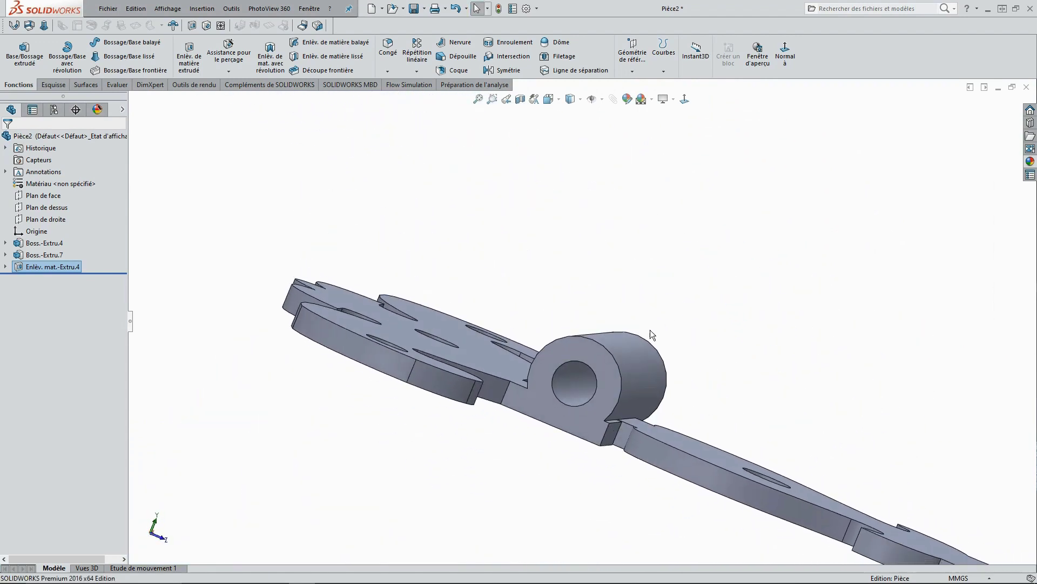
{"action": "scroll", "coordinate": [621, 371], "scroll_direction": "down", "scroll_amount": 3}
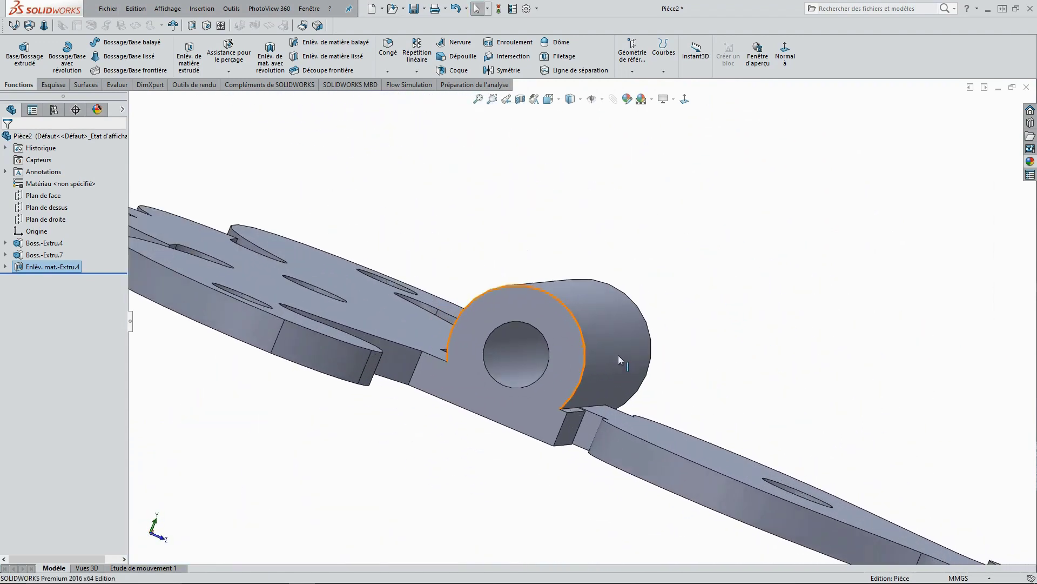
- View the other lug's front face Normal To and open Esquisse10 on it
{"action": "left_click", "coordinate": [569, 360]}
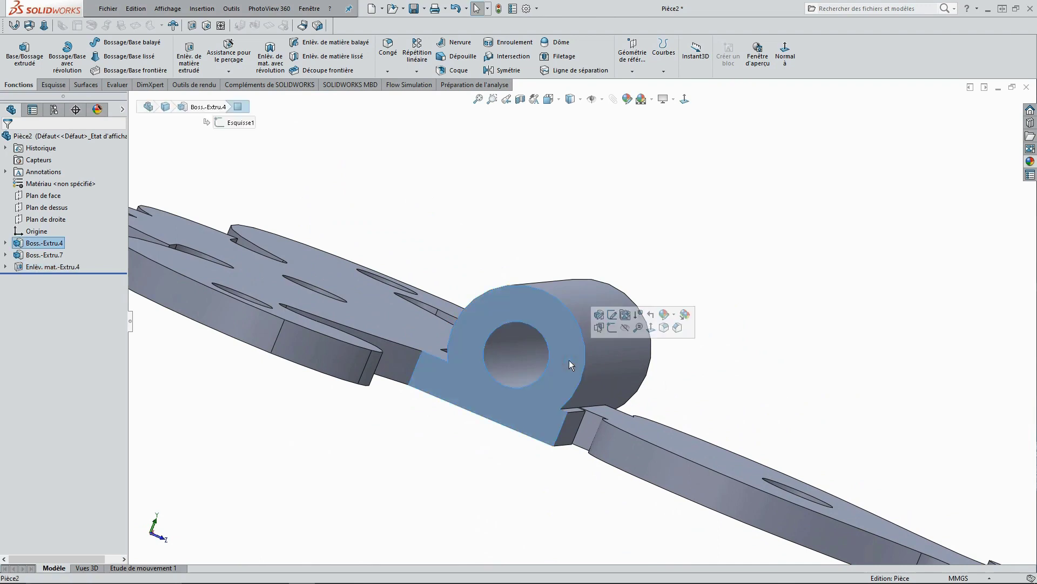
{"action": "left_click", "coordinate": [684, 99]}
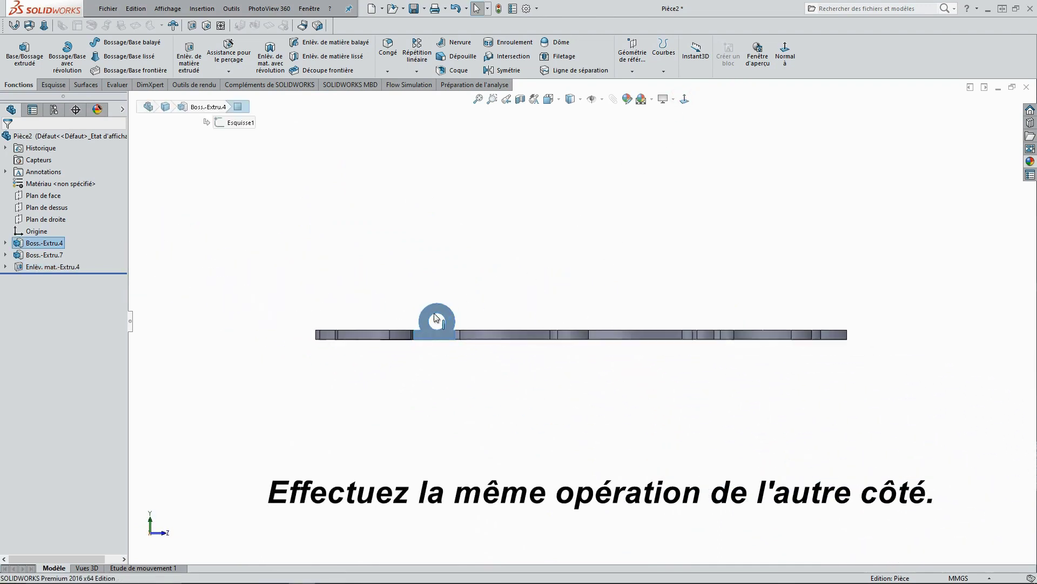
{"action": "scroll", "coordinate": [437, 317], "scroll_direction": "down", "scroll_amount": 5}
{"action": "scroll", "coordinate": [445, 310], "scroll_direction": "down", "scroll_amount": 3}
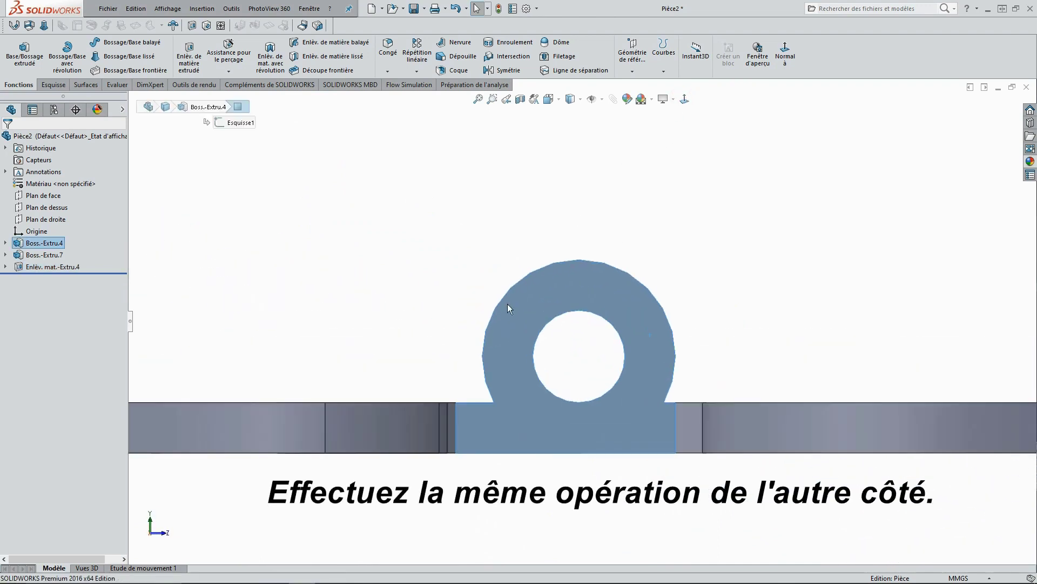
{"action": "right_click", "coordinate": [604, 298]}
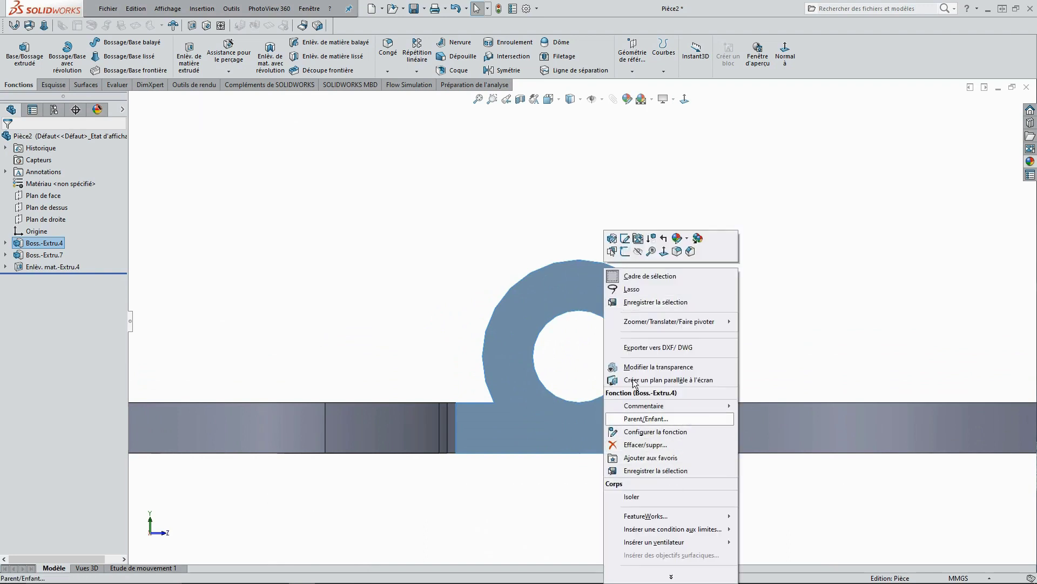
{"action": "left_click", "coordinate": [567, 225]}
{"action": "left_click", "coordinate": [593, 293]}
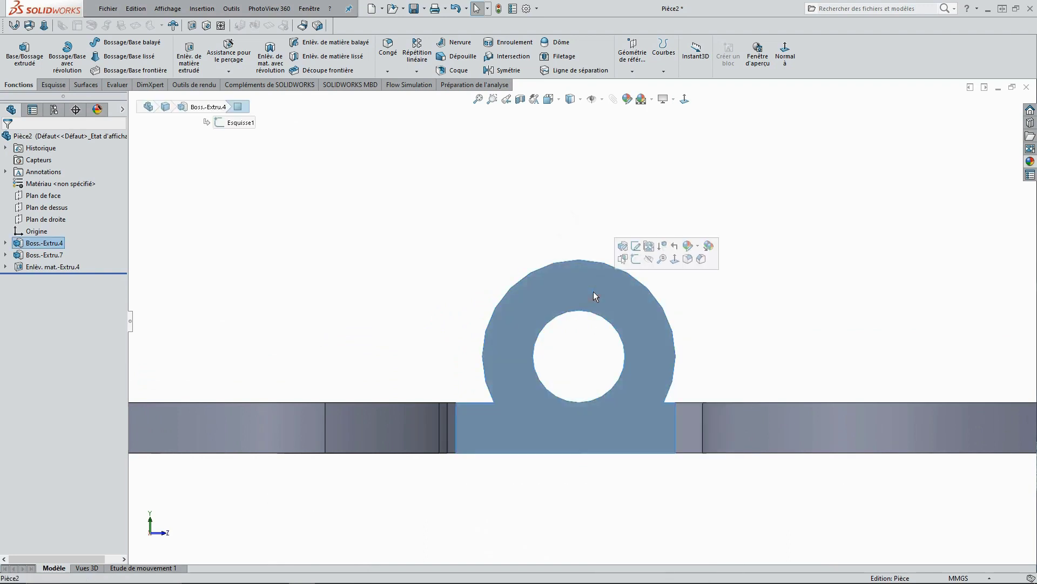
{"action": "left_click", "coordinate": [637, 262]}
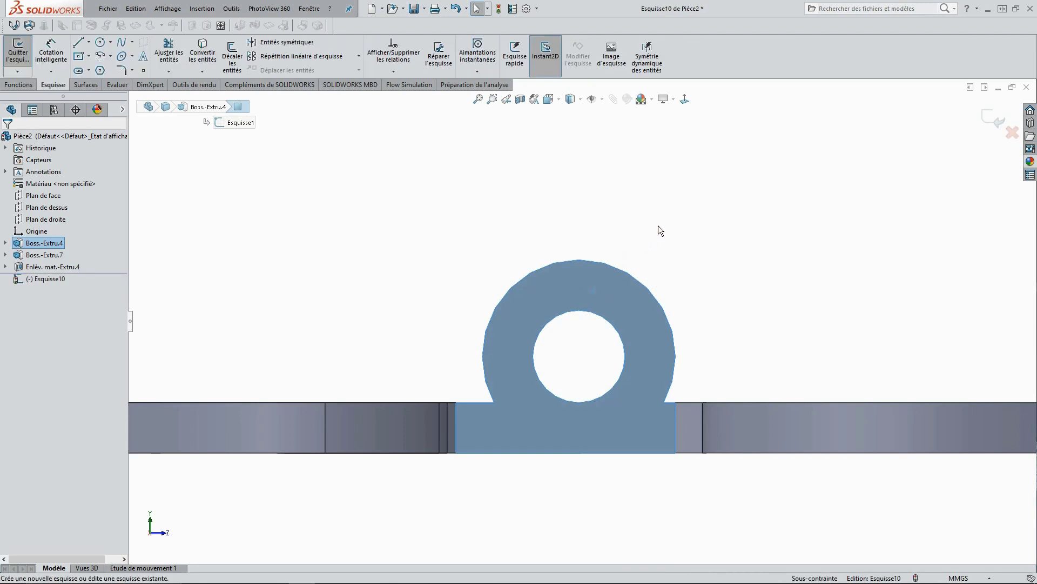
- Convert the lug face edges and draw an R 3.84 circle on the hole centre
{"action": "right_click", "coordinate": [658, 225]}
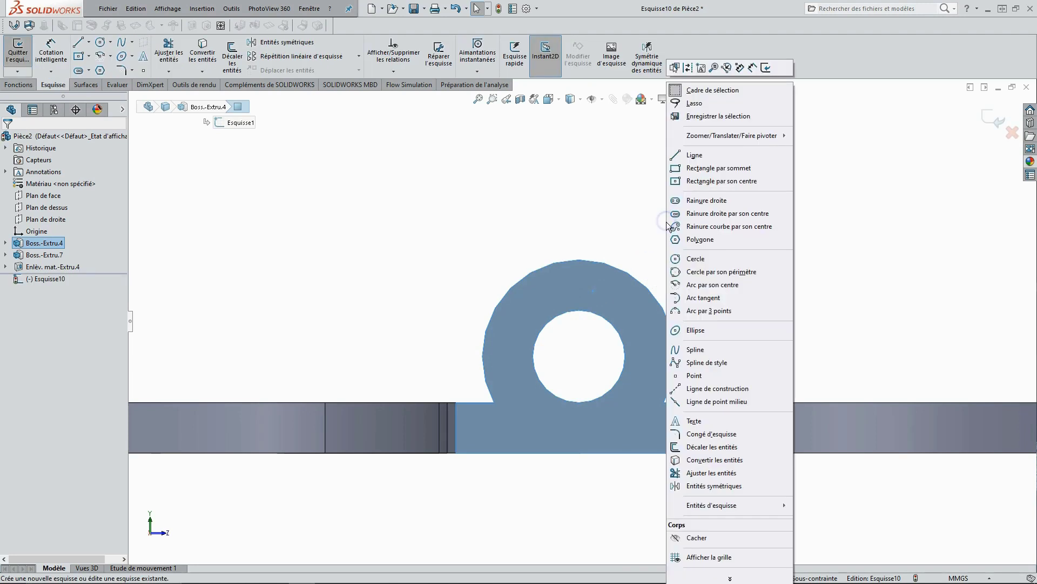
{"action": "left_click", "coordinate": [709, 460]}
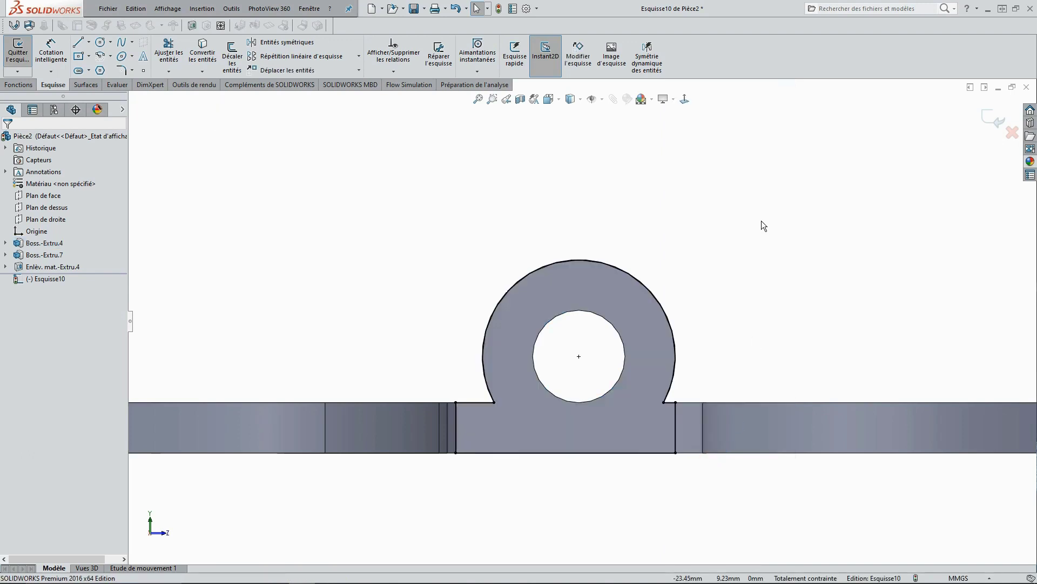
{"action": "right_click", "coordinate": [743, 196]}
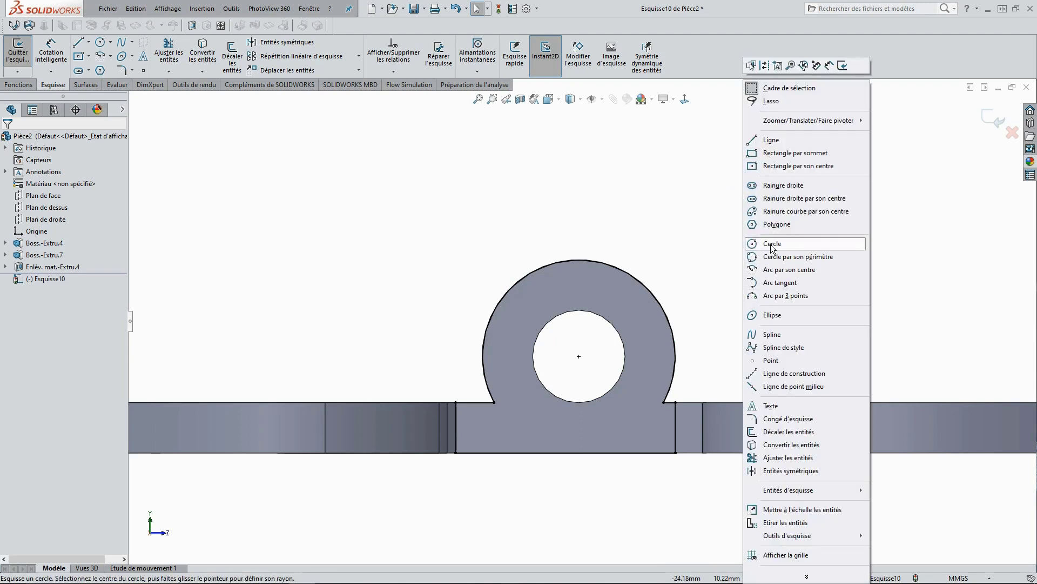
{"action": "left_click", "coordinate": [771, 244]}
{"action": "left_click_drag", "start_coordinate": [592, 344], "coordinate": [642, 283]}
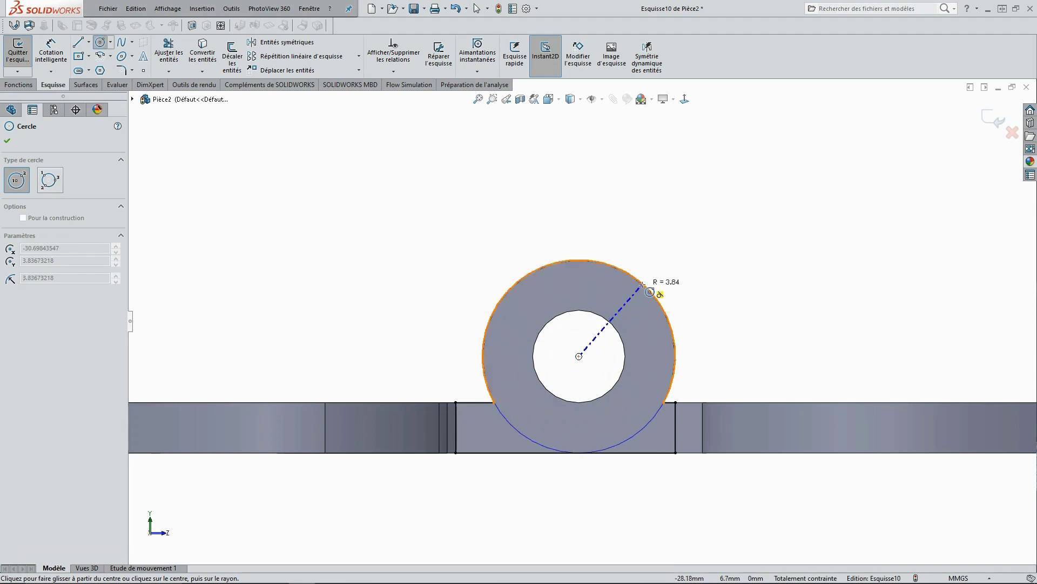
{"action": "left_click", "coordinate": [642, 283]}
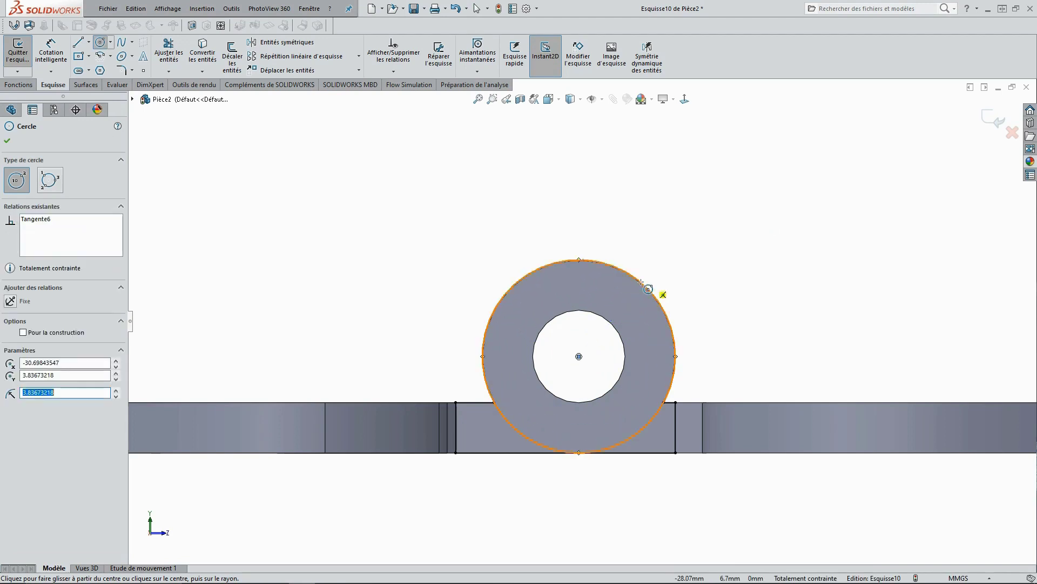
{"action": "left_click", "coordinate": [7, 142]}
{"action": "left_click", "coordinate": [718, 234]}
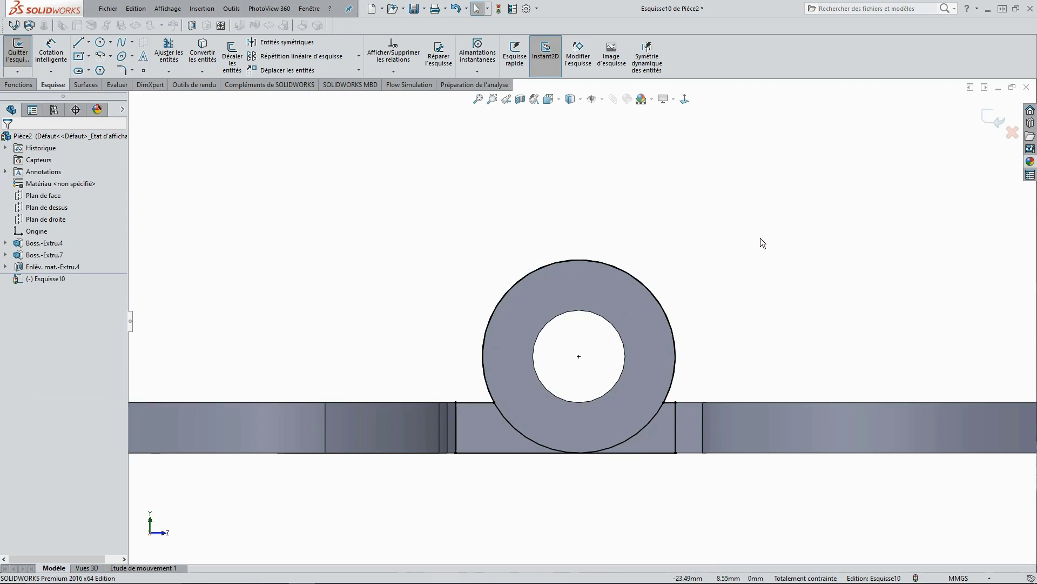
- Trim the circle and edges down to the arc from barrel to leaf edge
{"action": "right_click", "coordinate": [724, 222]}
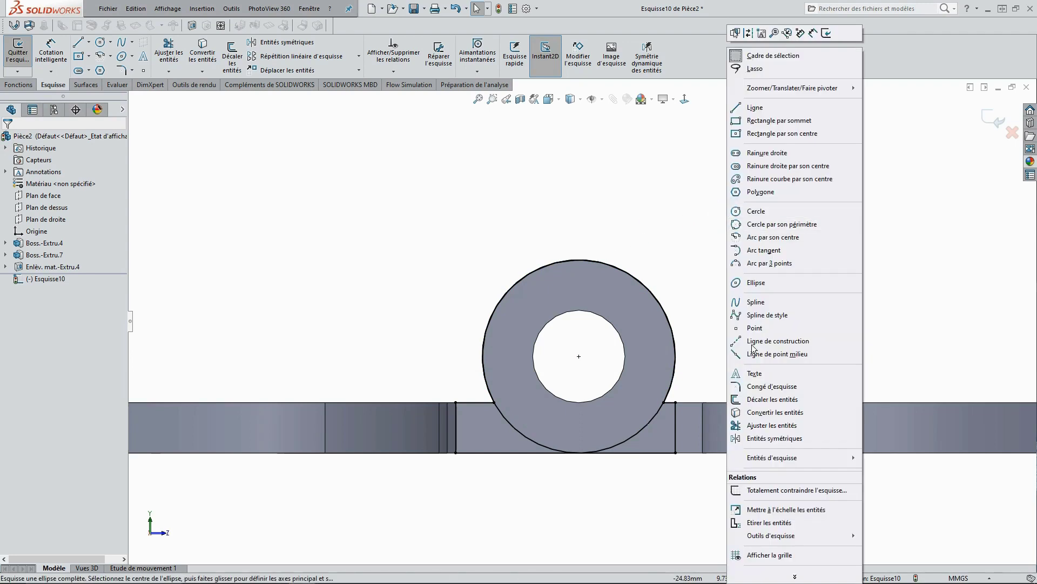
{"action": "left_click", "coordinate": [770, 426]}
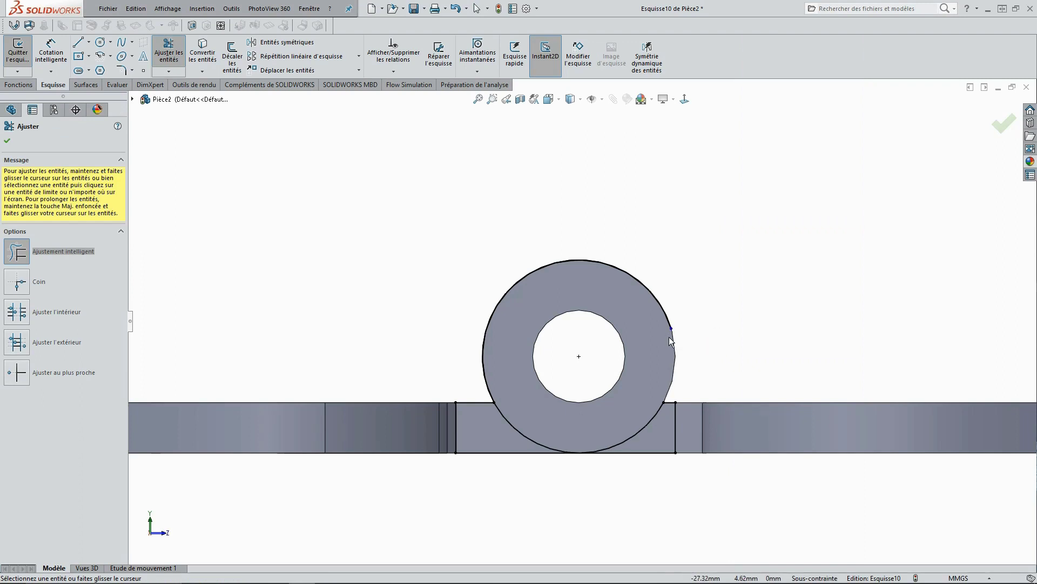
{"action": "left_click_drag", "start_coordinate": [664, 336], "coordinate": [683, 298]}
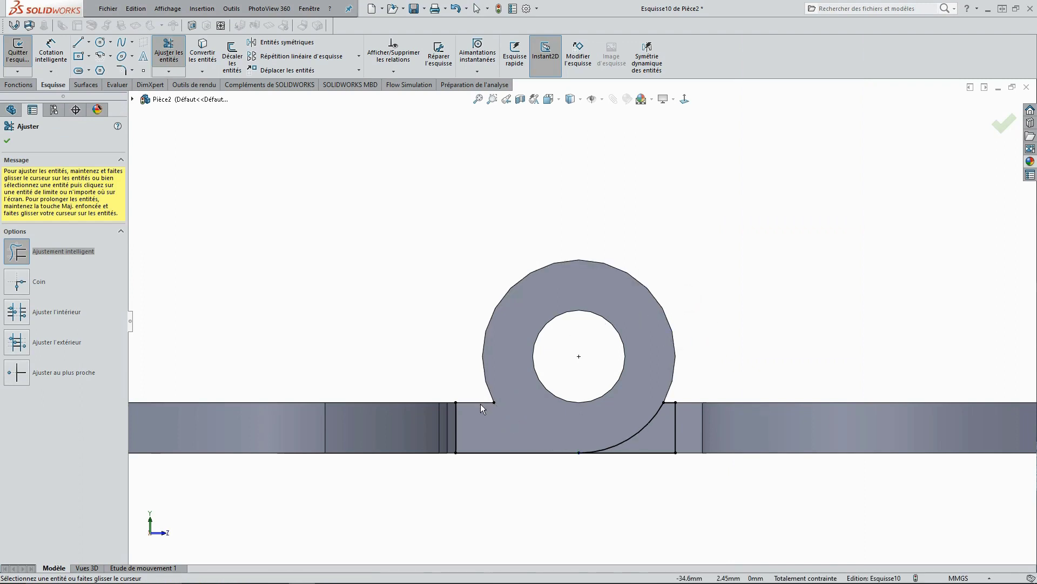
{"action": "left_click_drag", "start_coordinate": [511, 426], "coordinate": [519, 477]}
{"action": "key", "text": "ctrl+shift+z"}
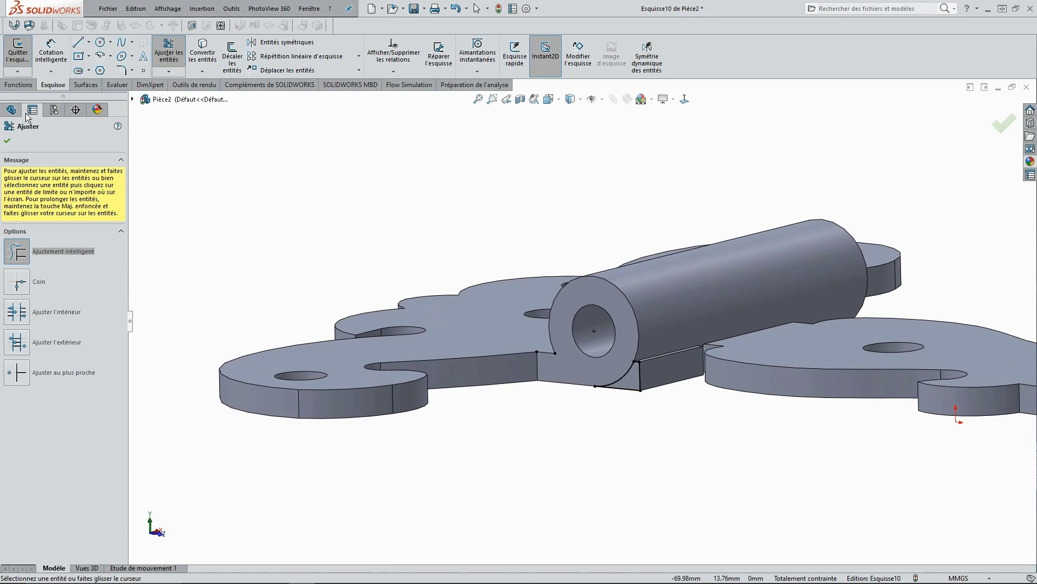
{"action": "left_click", "coordinate": [7, 140]}
{"action": "left_click", "coordinate": [18, 86]}
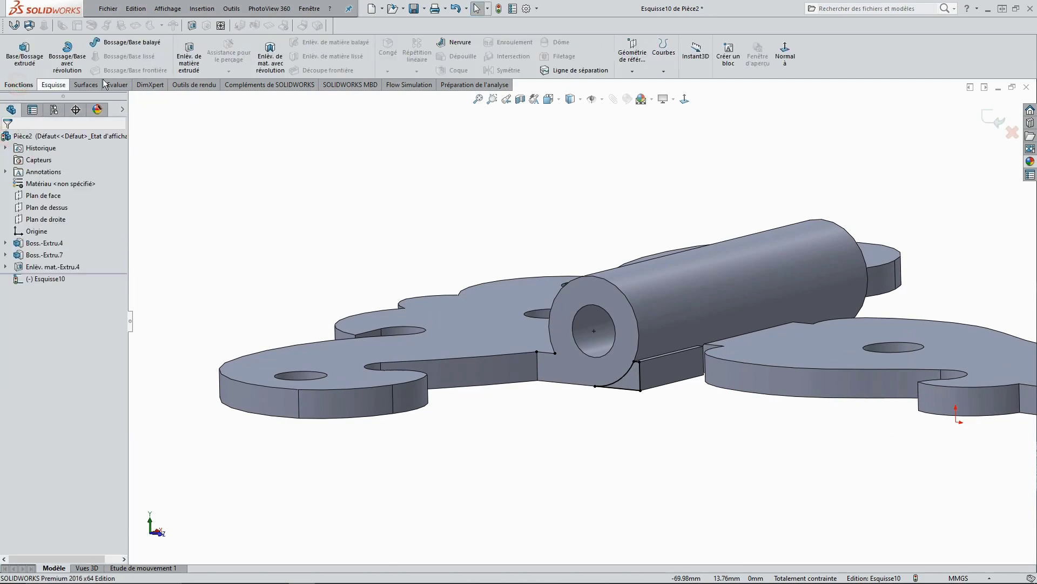
- Extrude-cut Esquisse10 Jusqu'à la surface to the target face under the other lug
{"action": "left_click", "coordinate": [190, 54]}
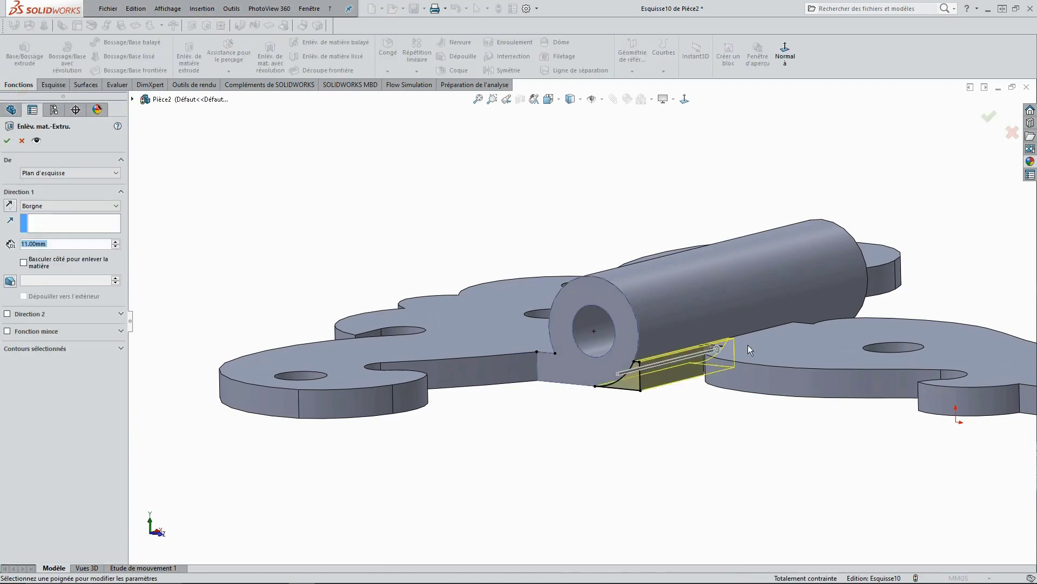
{"action": "scroll", "coordinate": [748, 332], "scroll_direction": "down", "scroll_amount": 5}
{"action": "mouse_move", "coordinate": [670, 329]}
{"action": "middle_mouse_down"}
{"action": "mouse_move", "coordinate": [549, 450]}
{"action": "mouse_move", "coordinate": [611, 436]}
{"action": "middle_mouse_up"}
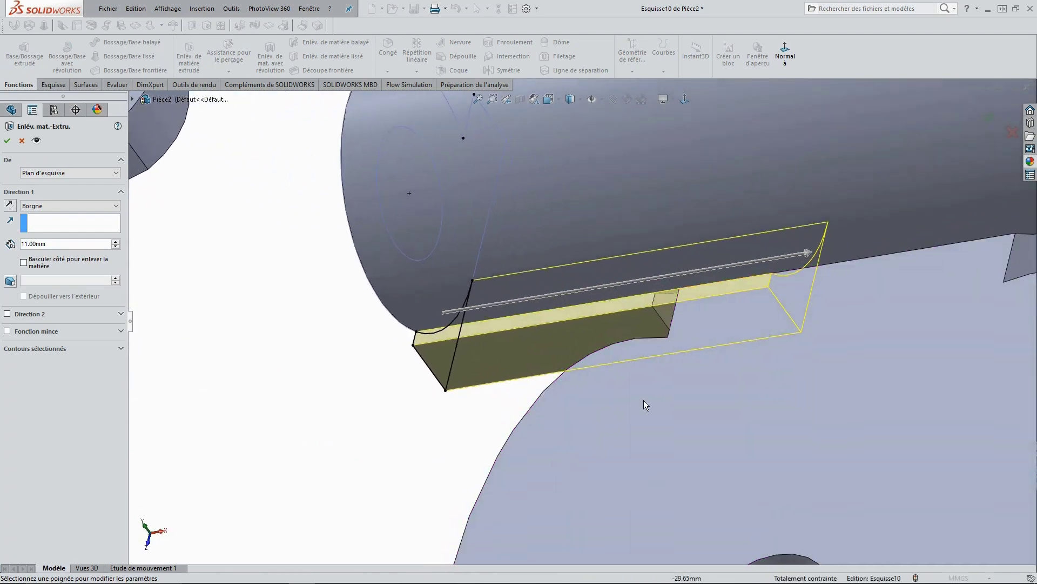
{"action": "scroll", "coordinate": [673, 329], "scroll_direction": "down", "scroll_amount": 3}
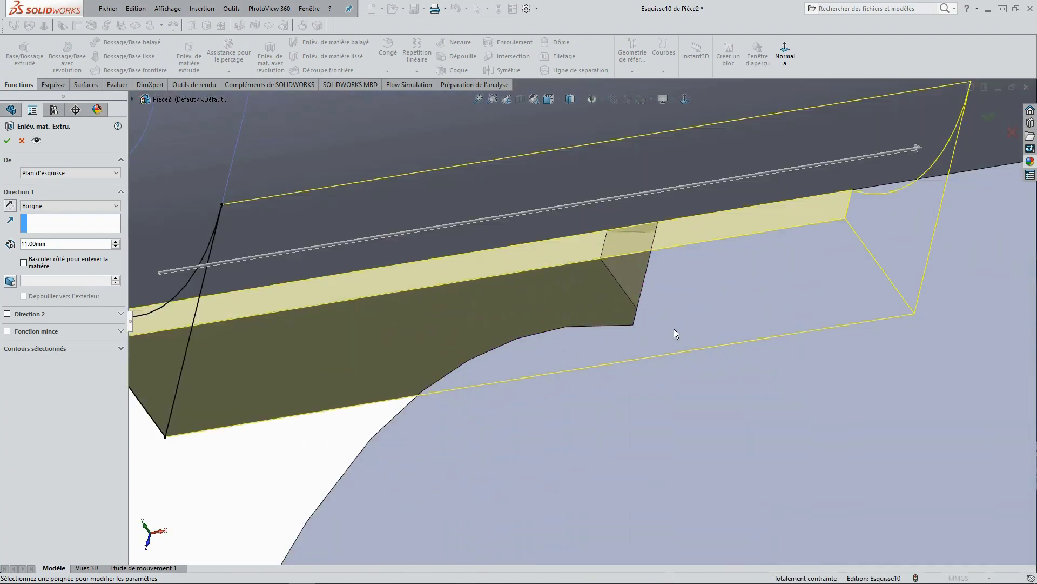
{"action": "left_click", "coordinate": [633, 269]}
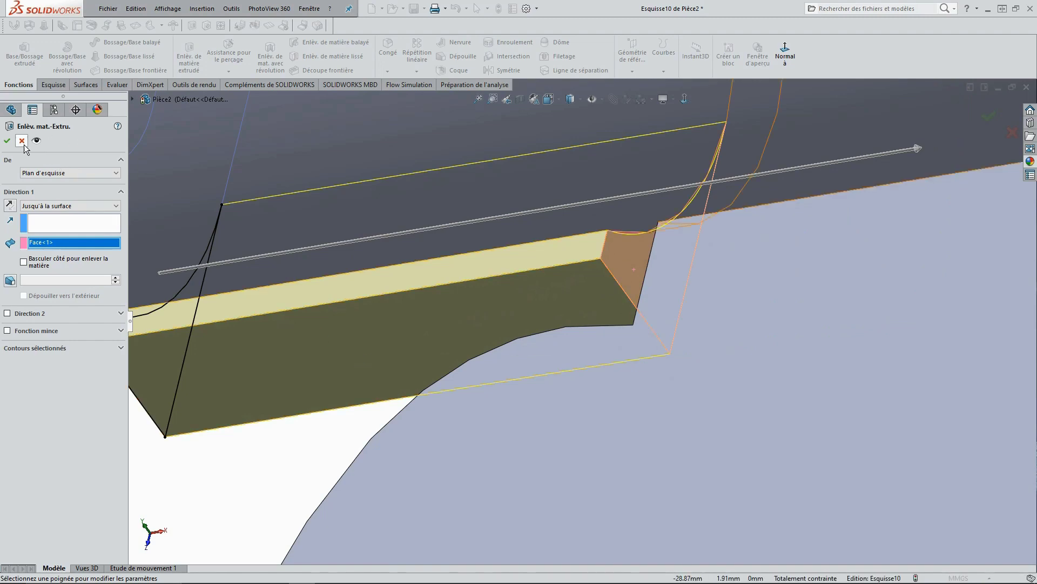
{"action": "left_click", "coordinate": [6, 141]}
{"action": "scroll", "coordinate": [446, 307], "scroll_direction": "up", "scroll_amount": 2}
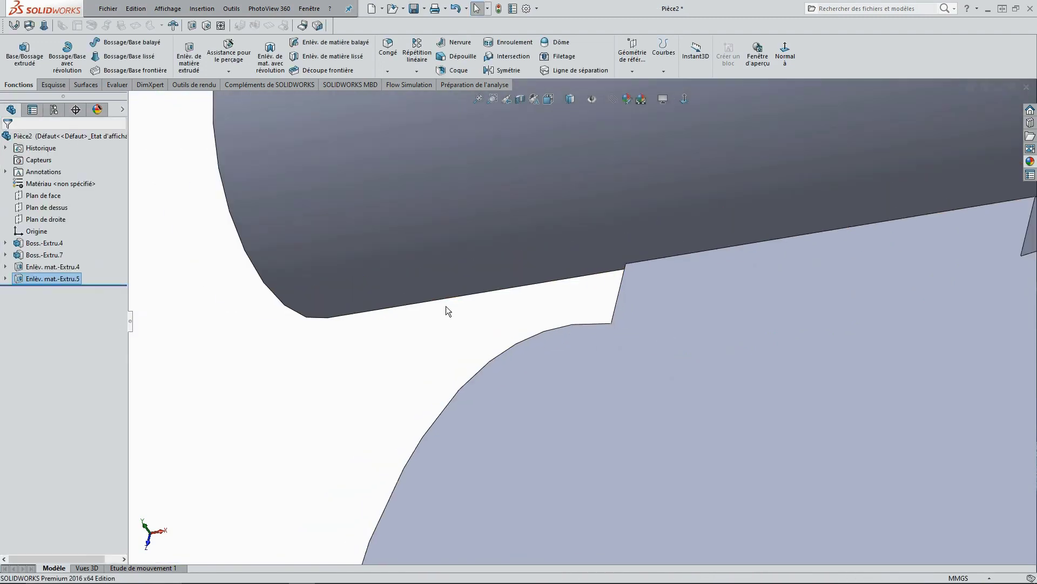
{"action": "scroll", "coordinate": [457, 283], "scroll_direction": "up", "scroll_amount": 4}
{"action": "scroll", "coordinate": [503, 299], "scroll_direction": "up", "scroll_amount": 1}
{"action": "mouse_move", "coordinate": [503, 298]}
{"action": "middle_mouse_down"}
{"action": "mouse_move", "coordinate": [550, 339]}
{"action": "mouse_move", "coordinate": [544, 318]}
{"action": "middle_mouse_up"}
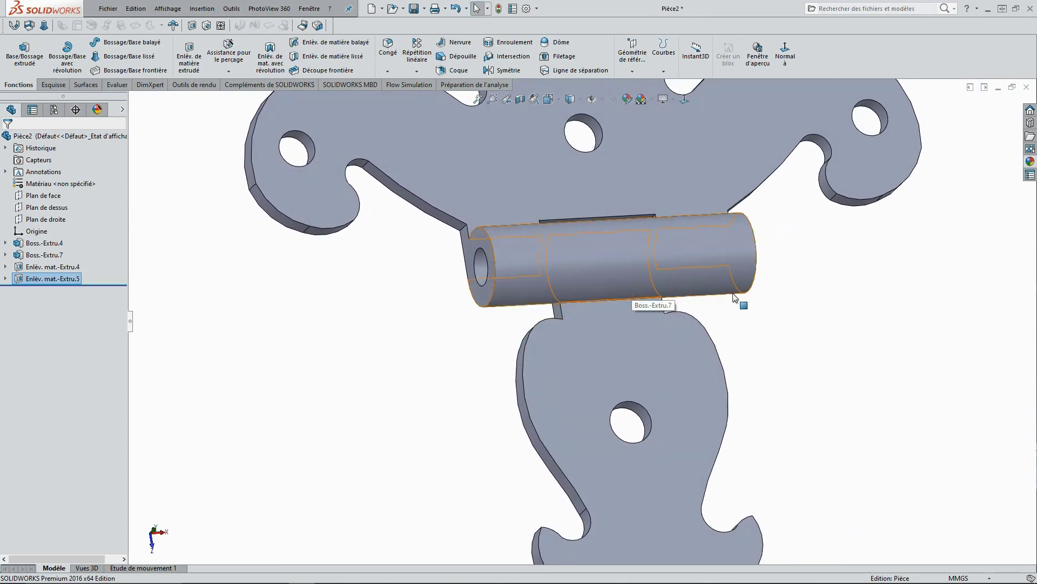
- Turn the hinge's front face Normal à and start Esquisse11 on Boss.-Extru.4's face
{"action": "left_click", "coordinate": [758, 326]}
{"action": "mouse_move", "coordinate": [795, 307]}
{"action": "middle_mouse_down"}
{"action": "mouse_move", "coordinate": [686, 301]}
{"action": "mouse_move", "coordinate": [561, 215]}
{"action": "middle_mouse_up"}
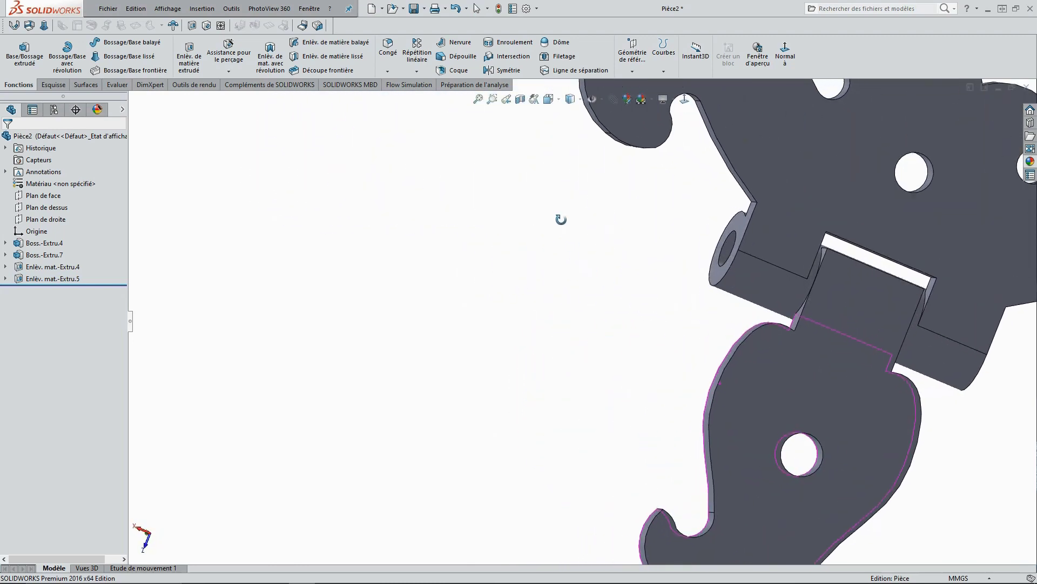
{"action": "middle_click_drag", "start_coordinate": [720, 280], "coordinate": [771, 348]}
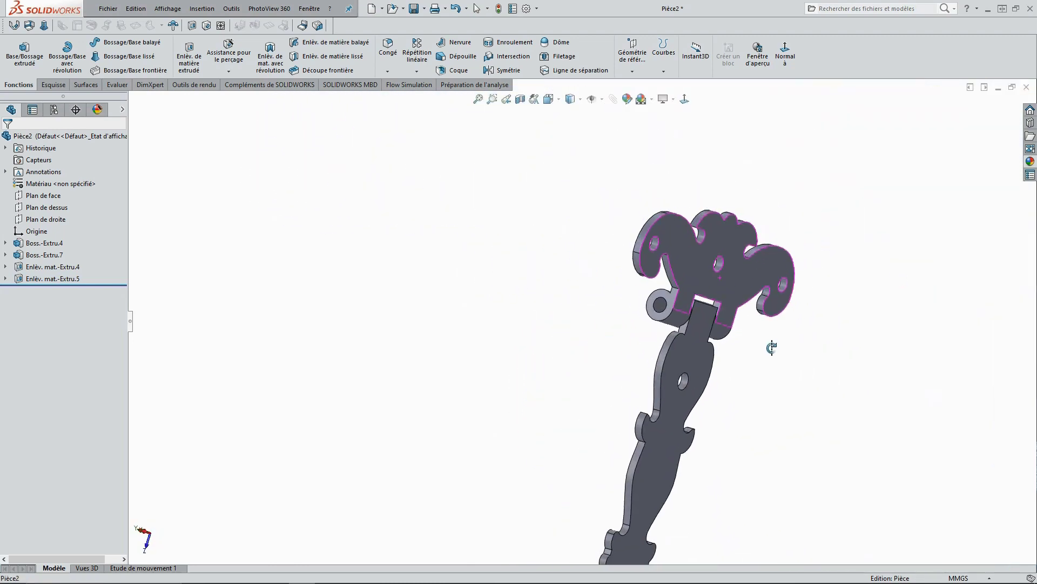
{"action": "left_click", "coordinate": [684, 100]}
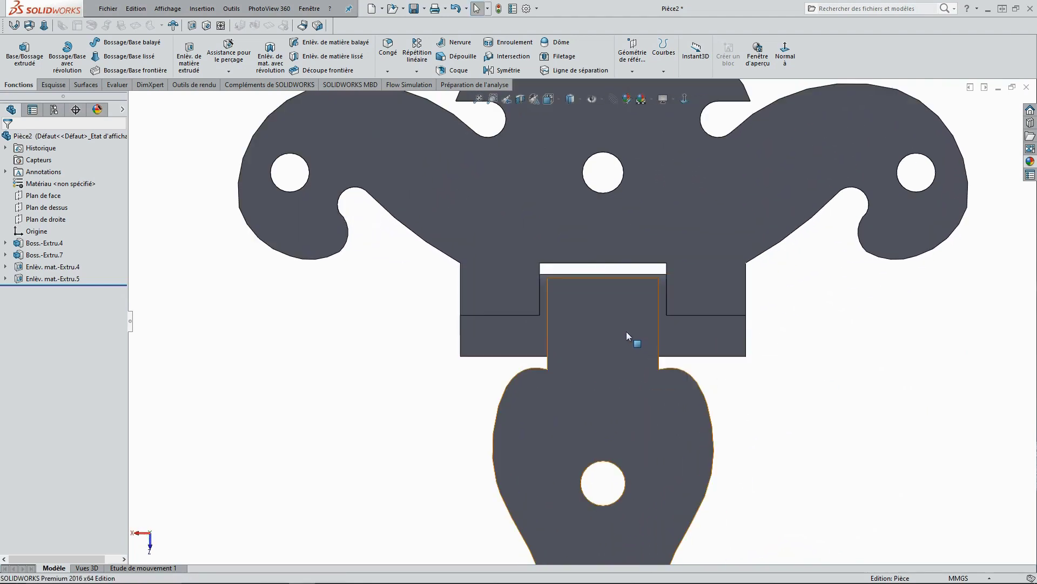
{"action": "left_click", "coordinate": [626, 331]}
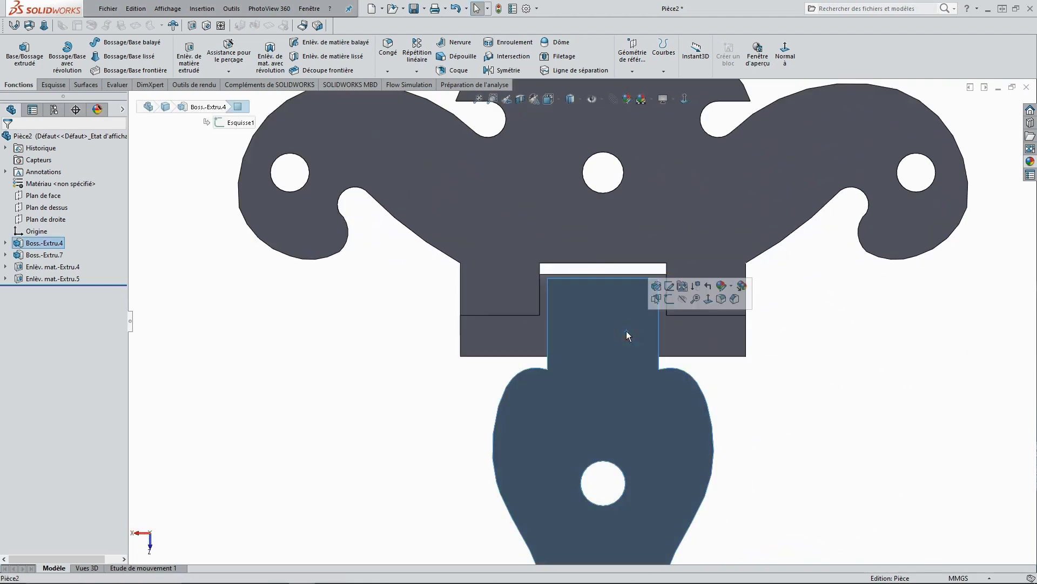
{"action": "left_click", "coordinate": [669, 299]}
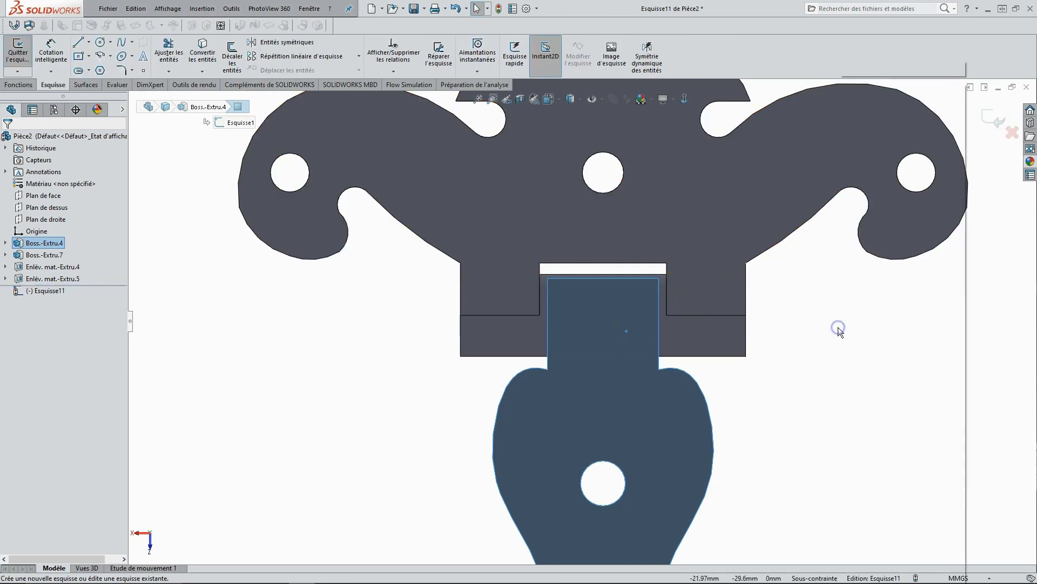
- Draw two thin corner rectangles, one on each side of the central knuckle
{"action": "right_click", "coordinate": [838, 326]}
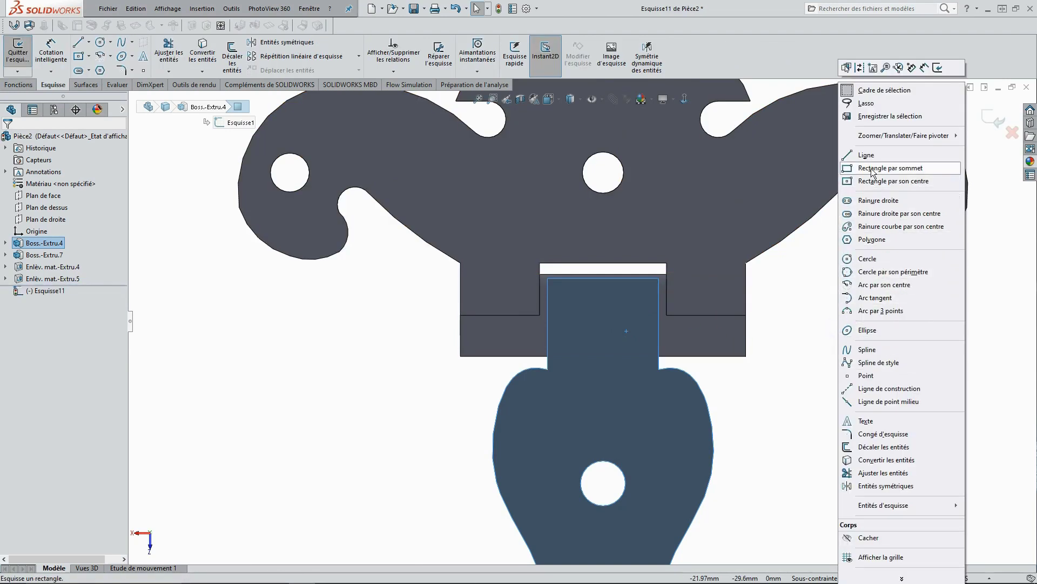
{"action": "left_click", "coordinate": [877, 169]}
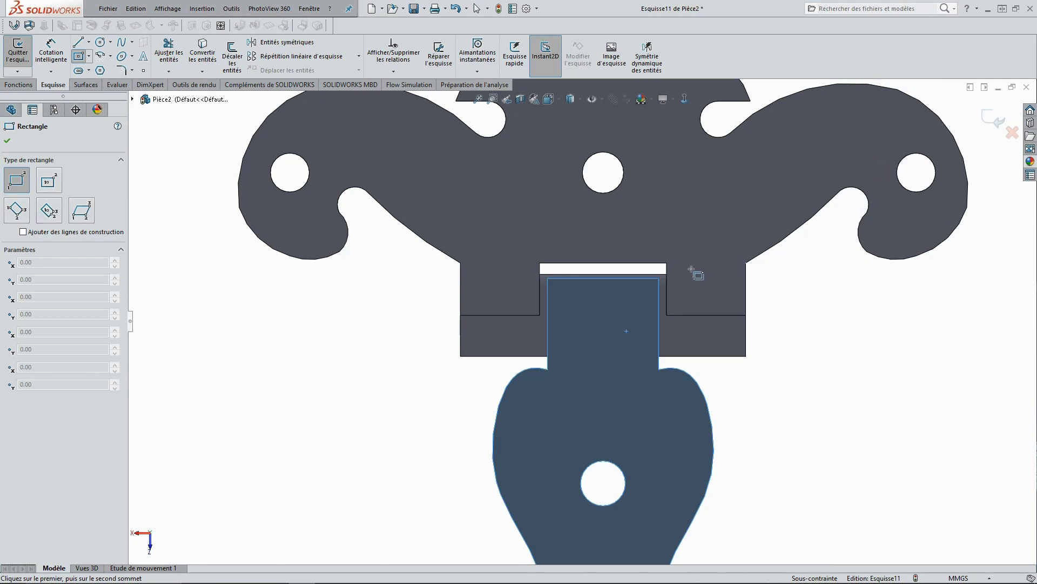
{"action": "left_click", "coordinate": [666, 264]}
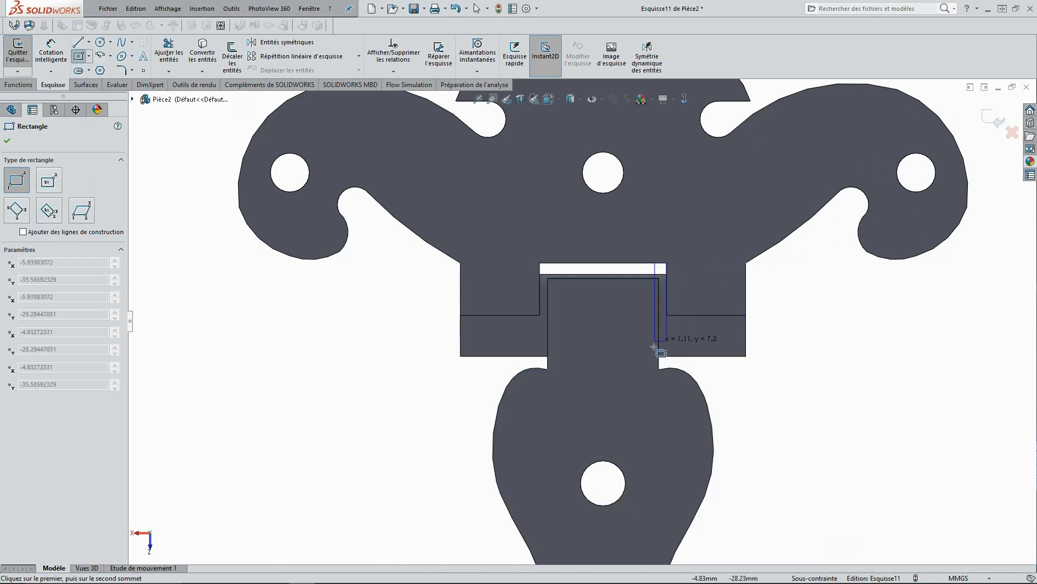
{"action": "left_click", "coordinate": [659, 365]}
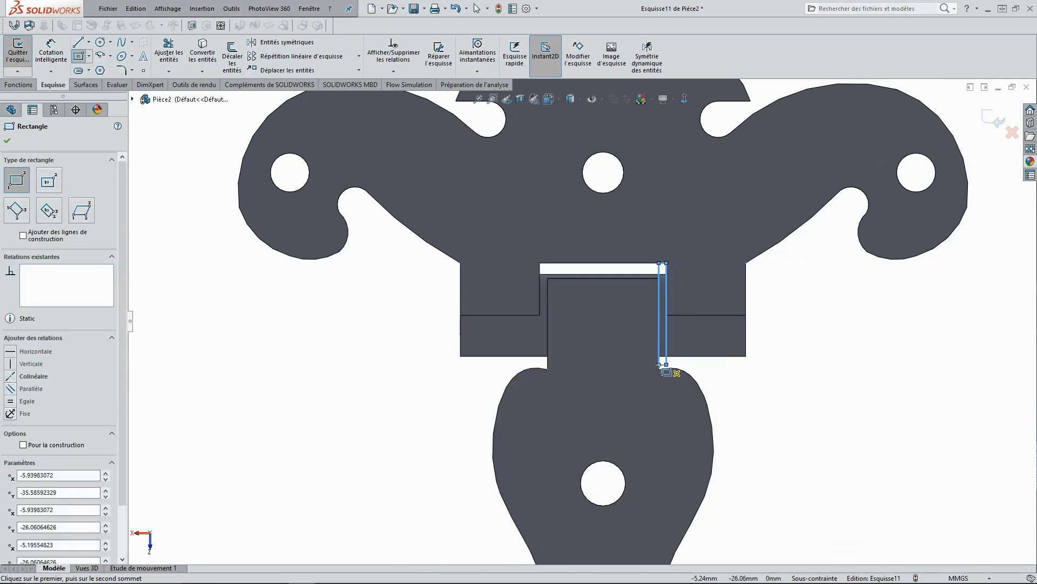
{"action": "left_click", "coordinate": [539, 264]}
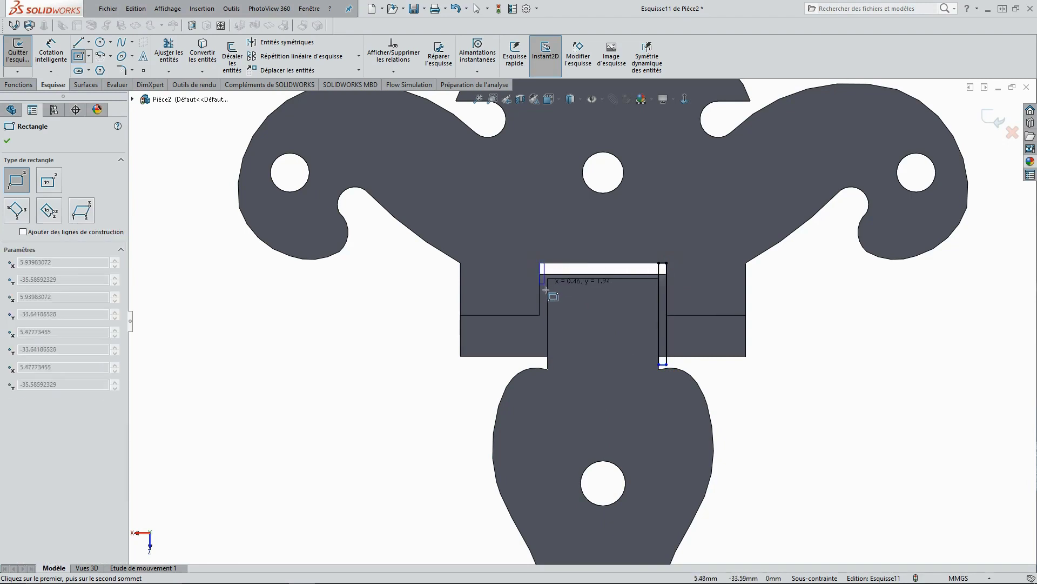
{"action": "left_click", "coordinate": [547, 364]}
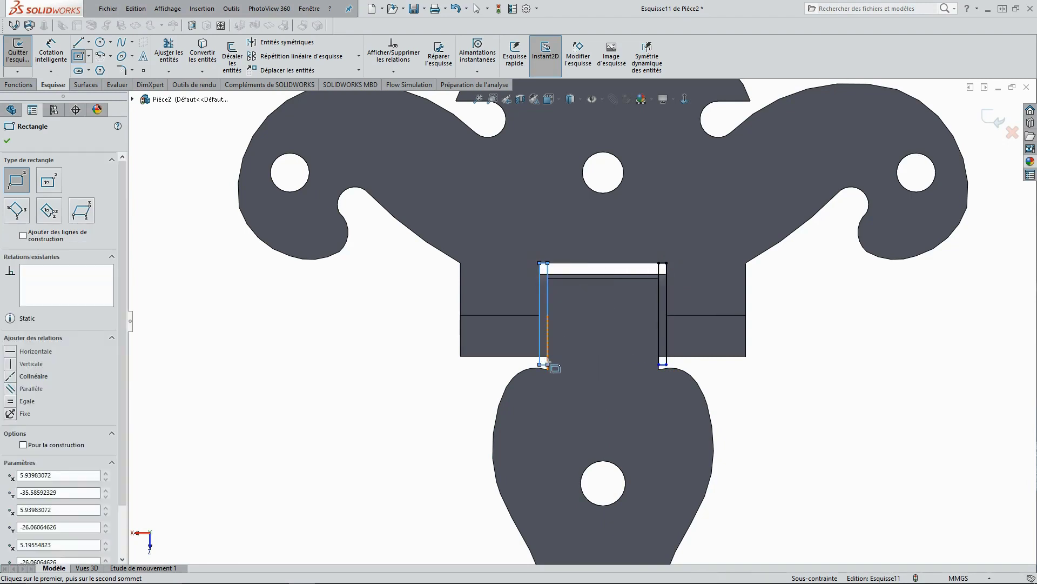
{"action": "left_click", "coordinate": [7, 141]}
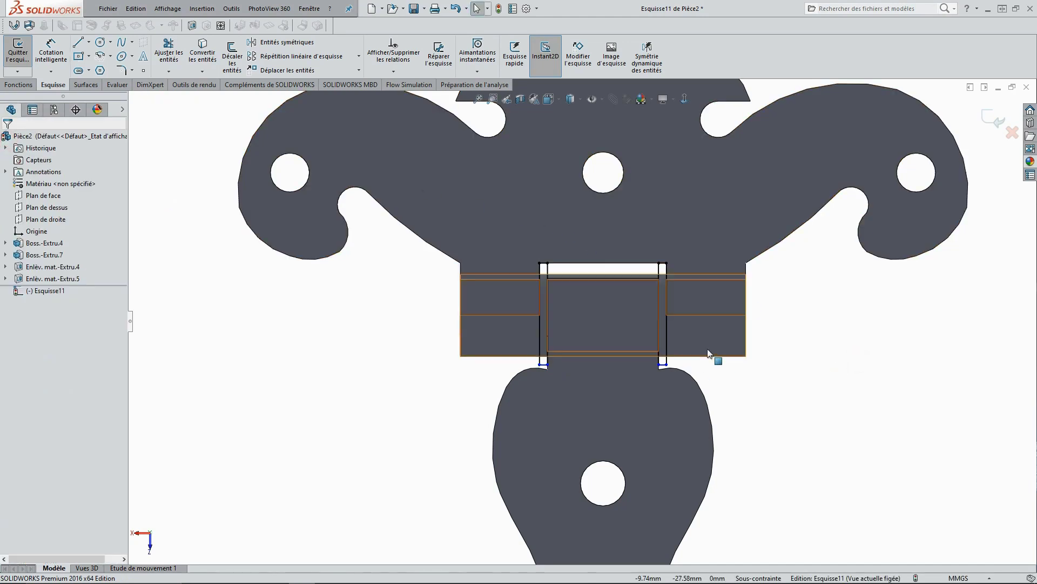
{"action": "mouse_move", "coordinate": [365, 356]}
{"action": "middle_mouse_down"}
{"action": "mouse_move", "coordinate": [375, 343]}
{"action": "mouse_move", "coordinate": [412, 354]}
{"action": "middle_mouse_up"}
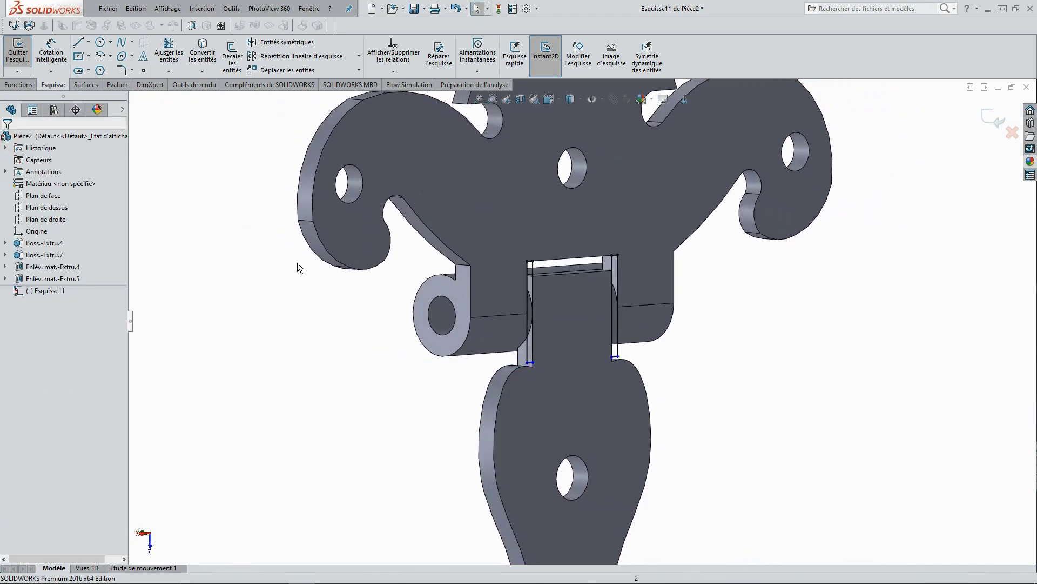
- Cut the rectangles Borgne 11.00mm into the barrel, keeping Tous les corps
{"action": "left_click", "coordinate": [16, 84]}
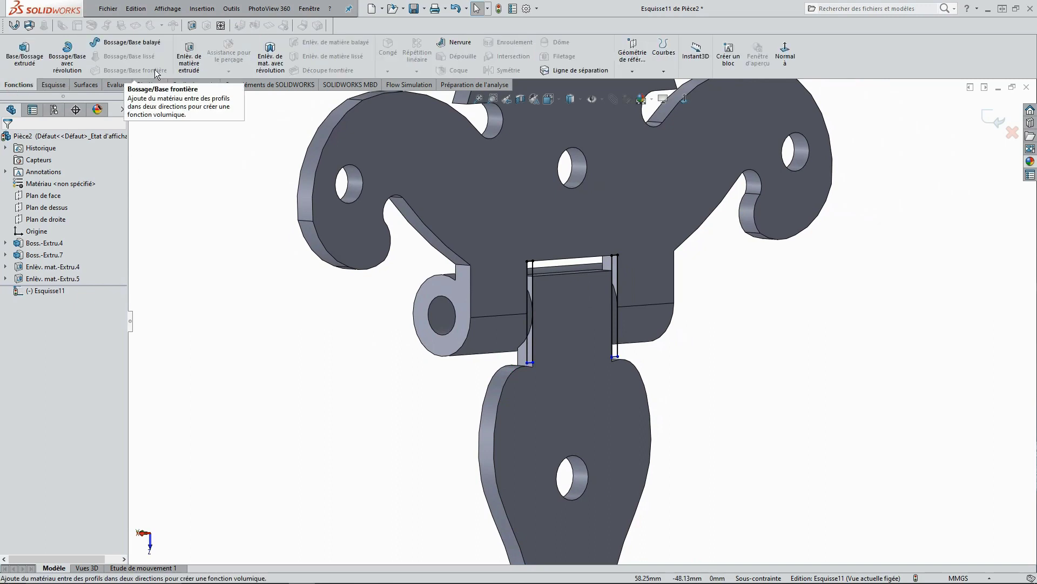
{"action": "left_click", "coordinate": [189, 54]}
{"action": "mouse_move", "coordinate": [392, 338]}
{"action": "middle_mouse_down"}
{"action": "mouse_move", "coordinate": [539, 216]}
{"action": "mouse_move", "coordinate": [566, 262]}
{"action": "mouse_move", "coordinate": [608, 264]}
{"action": "middle_mouse_up"}
{"action": "left_click", "coordinate": [986, 116]}
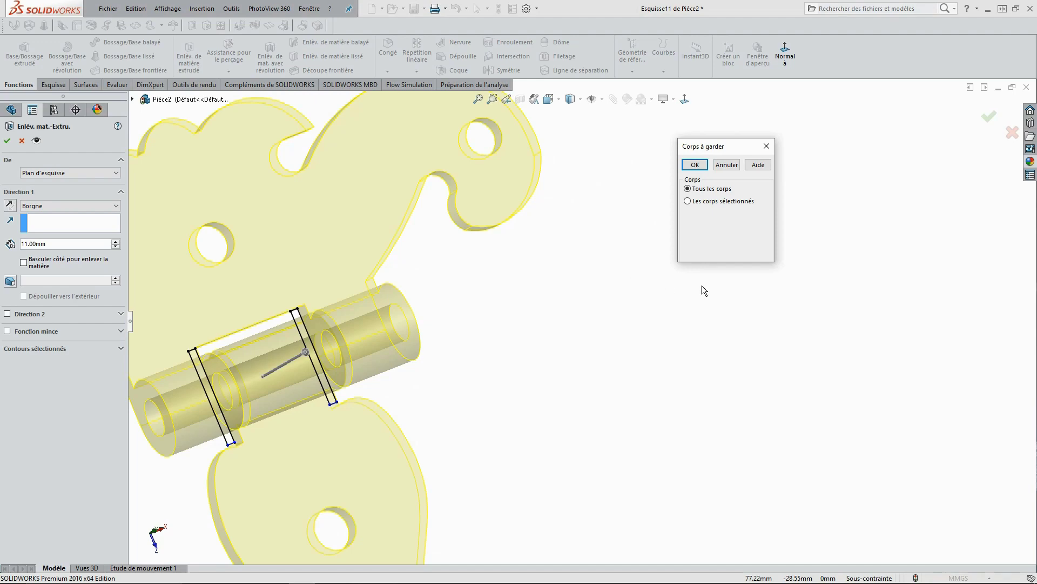
{"action": "left_click", "coordinate": [696, 165]}
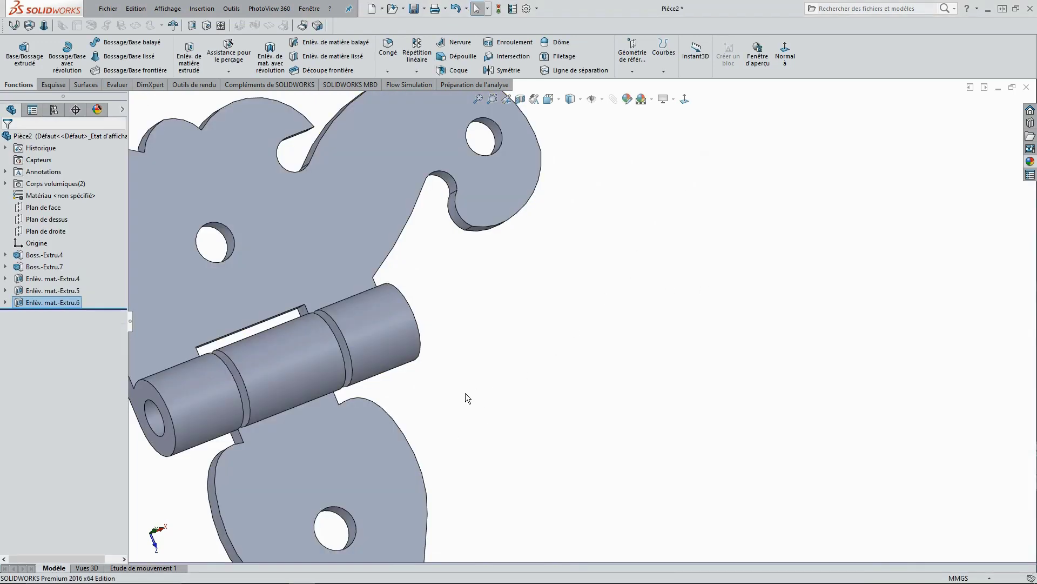
{"action": "scroll", "coordinate": [471, 375], "scroll_direction": "up", "scroll_amount": 5}
{"action": "mouse_move", "coordinate": [488, 394]}
{"action": "middle_mouse_down"}
{"action": "mouse_move", "coordinate": [614, 354]}
{"action": "mouse_move", "coordinate": [757, 287]}
{"action": "mouse_move", "coordinate": [966, 288]}
{"action": "middle_mouse_up"}
- Select the inner end face of the central knuckle (Boss.-Extru.4) to section through
{"action": "key", "text": "Escape"}
{"action": "mouse_move", "coordinate": [792, 318]}
{"action": "middle_mouse_down"}
{"action": "mouse_move", "coordinate": [847, 371]}
{"action": "mouse_move", "coordinate": [854, 290]}
{"action": "middle_mouse_up"}
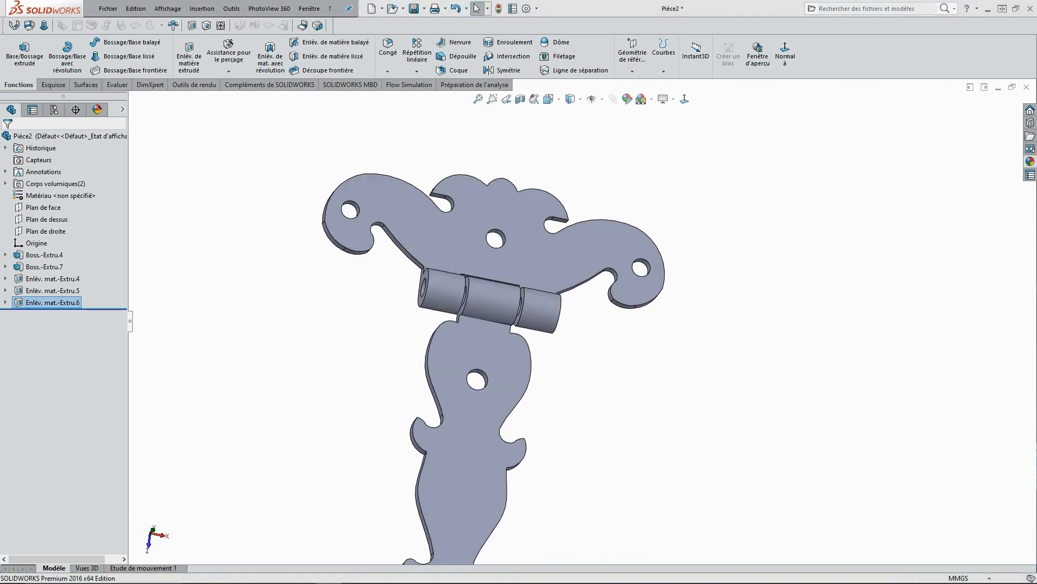
{"action": "left_click", "coordinate": [484, 306]}
{"action": "scroll", "coordinate": [484, 307], "scroll_direction": "down", "scroll_amount": 5}
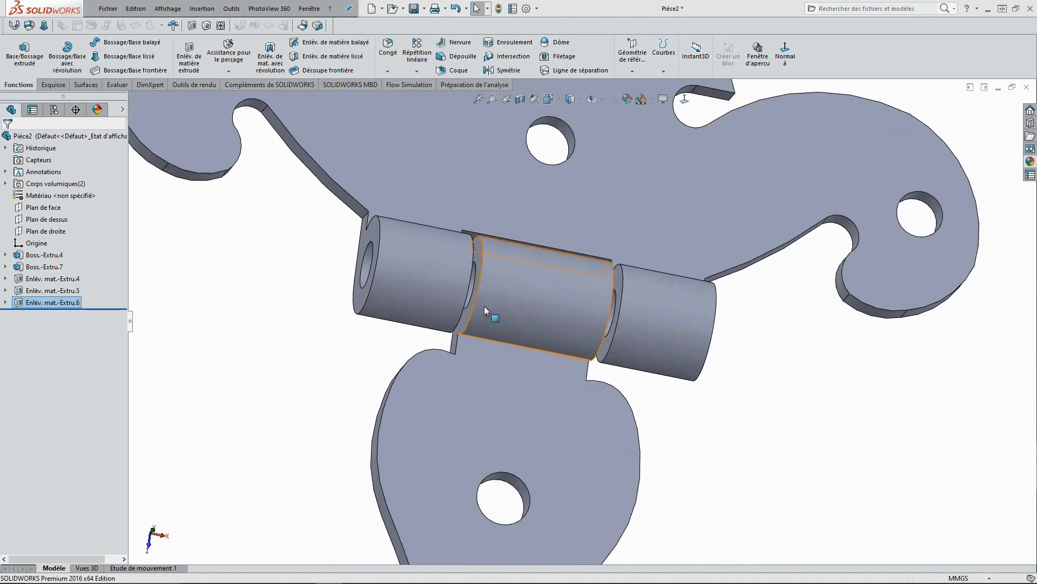
{"action": "middle_click_drag", "start_coordinate": [490, 288], "coordinate": [492, 281]}
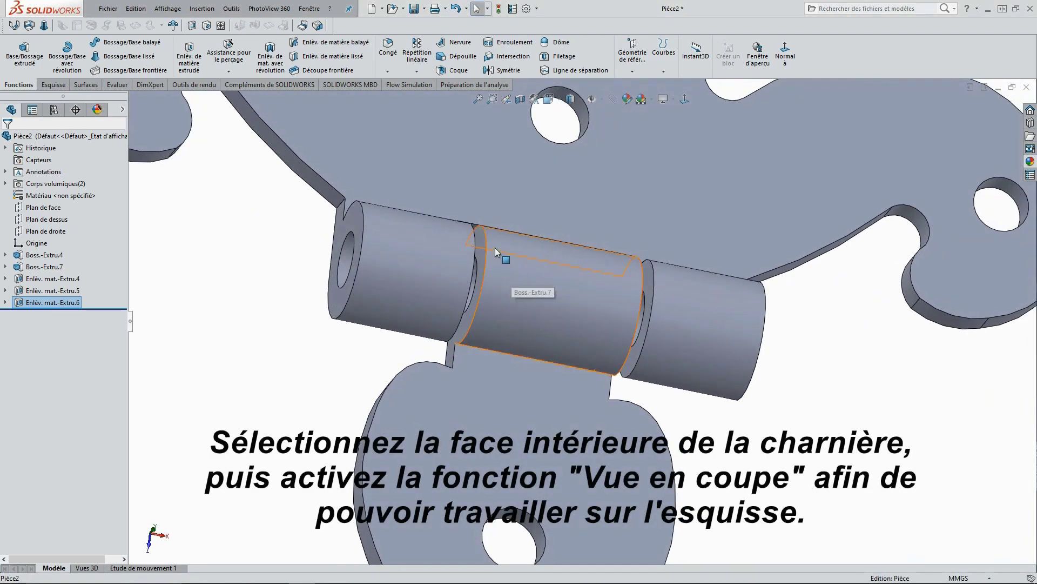
{"action": "left_click", "coordinate": [484, 255]}
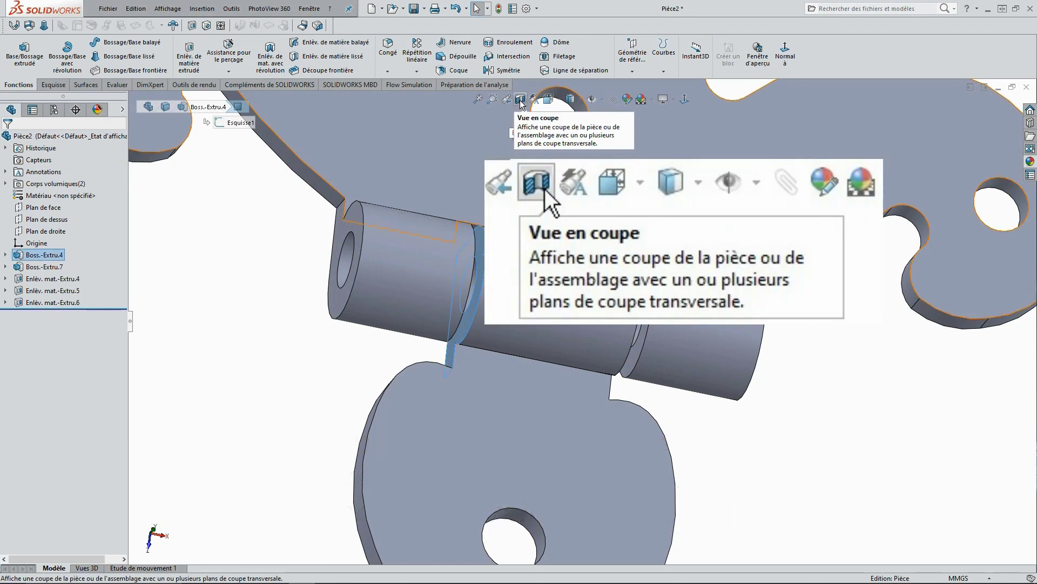
- Create a Vue en coupe section through Face<1> of the knuckle at 0.00mm offset
{"action": "left_click", "coordinate": [521, 99]}
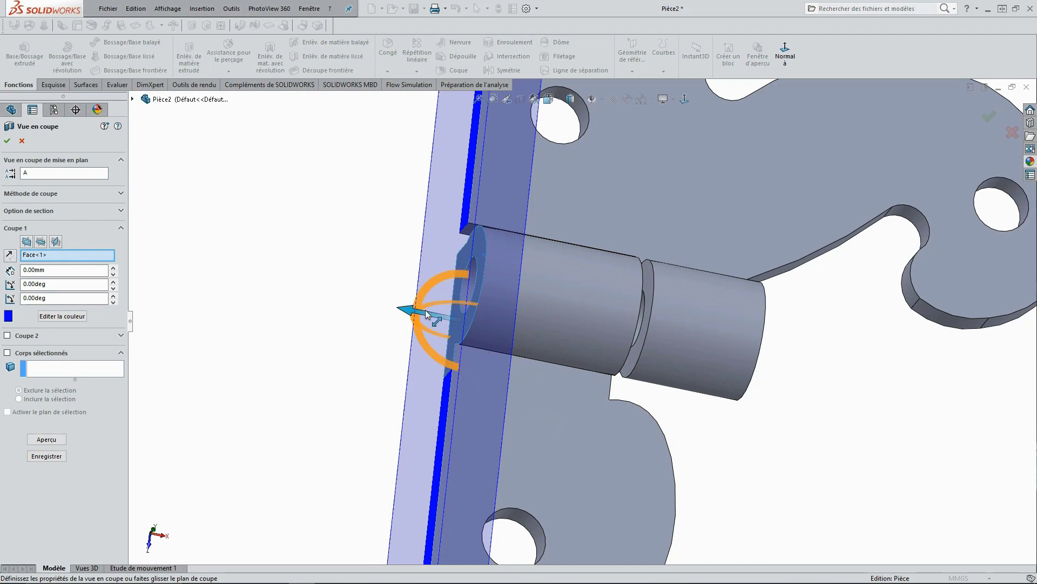
{"action": "left_click_drag", "start_coordinate": [407, 306], "coordinate": [401, 310]}
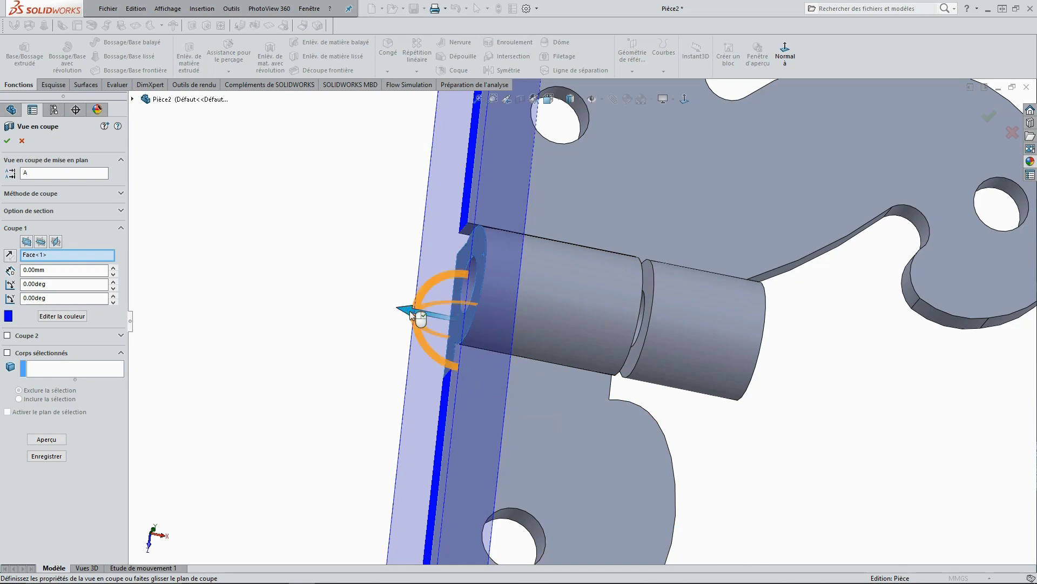
{"action": "left_click", "coordinate": [989, 116]}
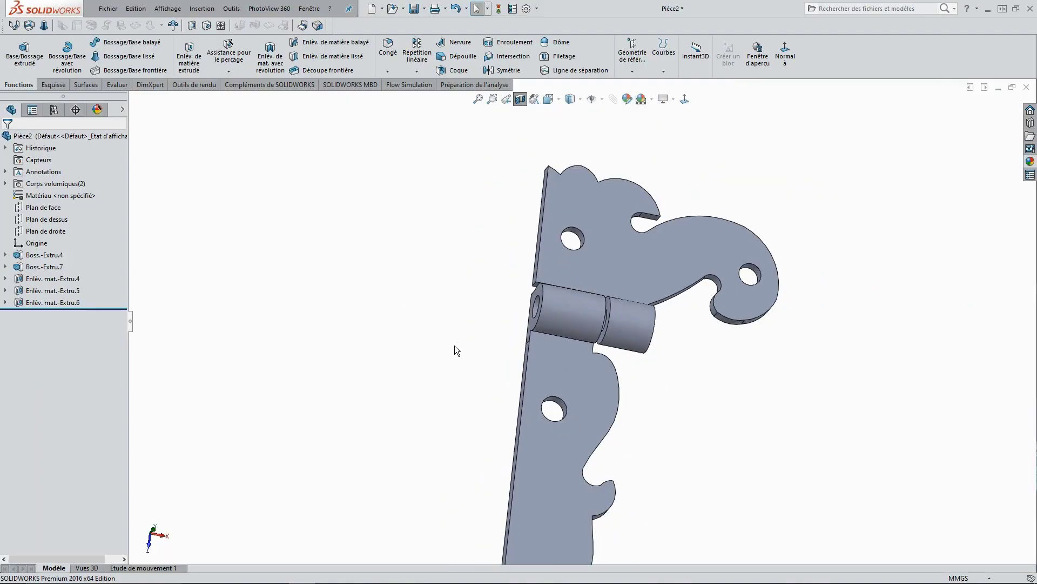
- Open sketch Esquisse12 on the knuckle's end face, viewed Normal To (ctrl+3)
{"action": "mouse_move", "coordinate": [463, 340]}
{"action": "middle_mouse_down"}
{"action": "mouse_move", "coordinate": [600, 414]}
{"action": "mouse_move", "coordinate": [642, 524]}
{"action": "mouse_move", "coordinate": [567, 562]}
{"action": "mouse_move", "coordinate": [437, 408]}
{"action": "middle_mouse_up"}
{"action": "scroll", "coordinate": [465, 403], "scroll_direction": "down", "scroll_amount": 5}
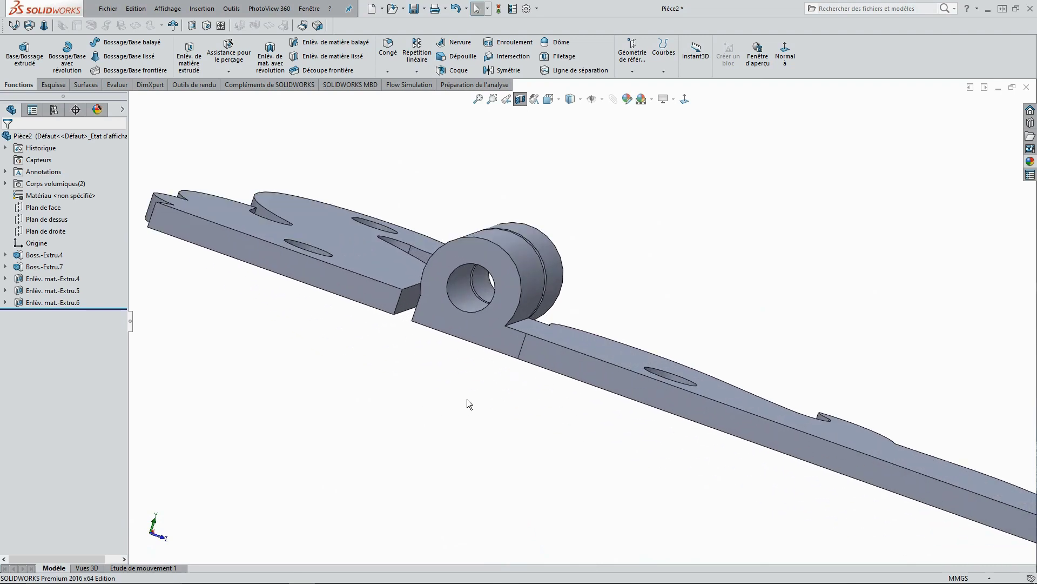
{"action": "scroll", "coordinate": [500, 364], "scroll_direction": "down", "scroll_amount": 4}
{"action": "mouse_move", "coordinate": [500, 364]}
{"action": "middle_mouse_down"}
{"action": "mouse_move", "coordinate": [505, 428]}
{"action": "mouse_move", "coordinate": [474, 417]}
{"action": "mouse_move", "coordinate": [494, 406]}
{"action": "middle_mouse_up"}
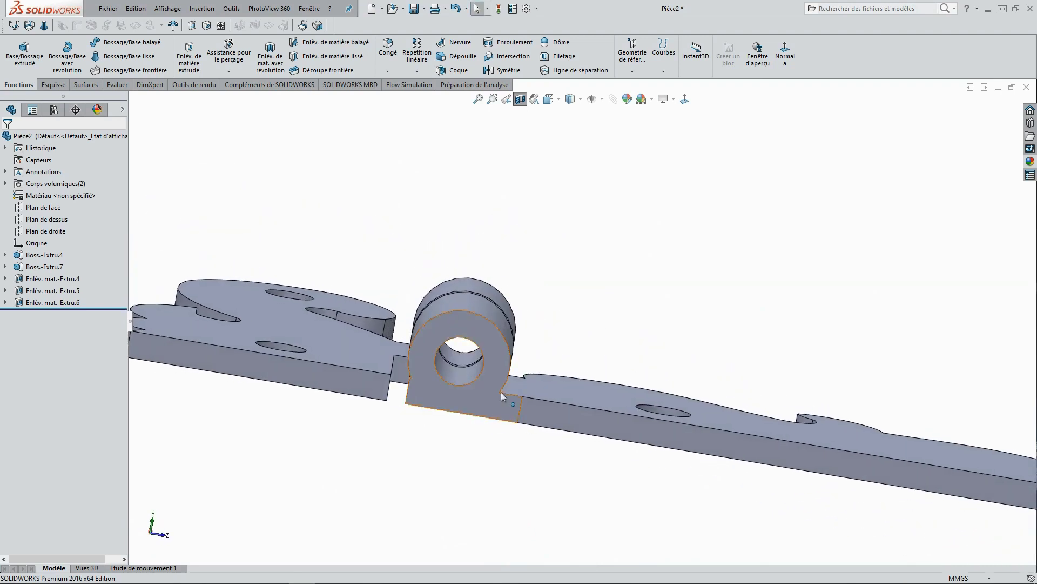
{"action": "key", "text": "ctrl+3"}
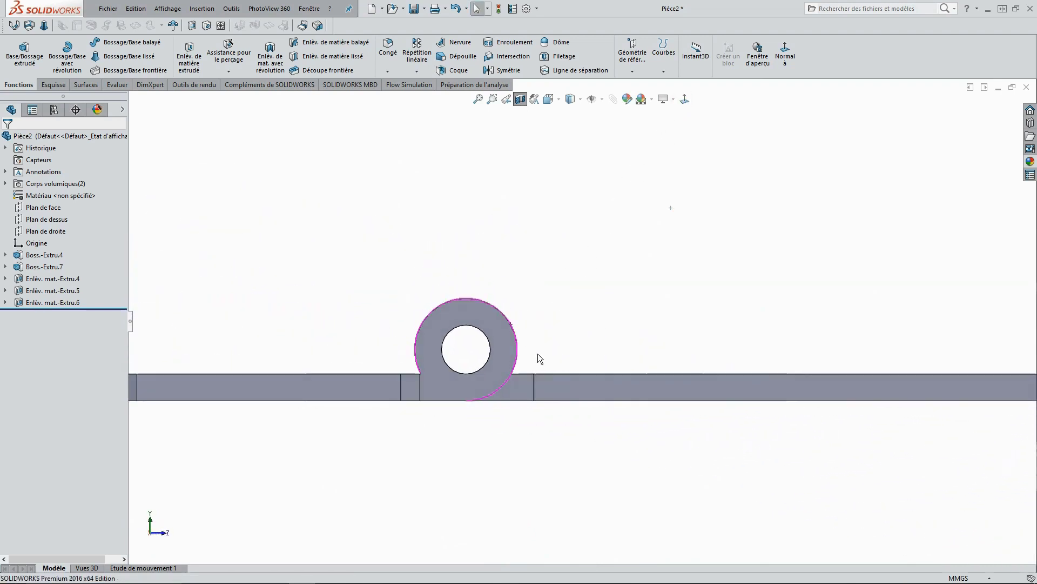
{"action": "left_click", "coordinate": [506, 346]}
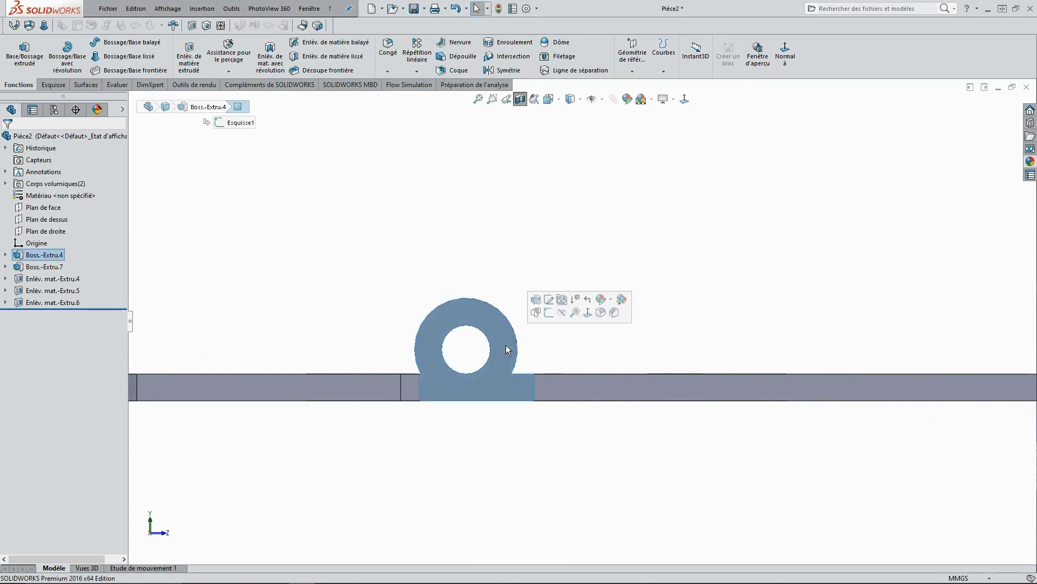
{"action": "left_click", "coordinate": [548, 313]}
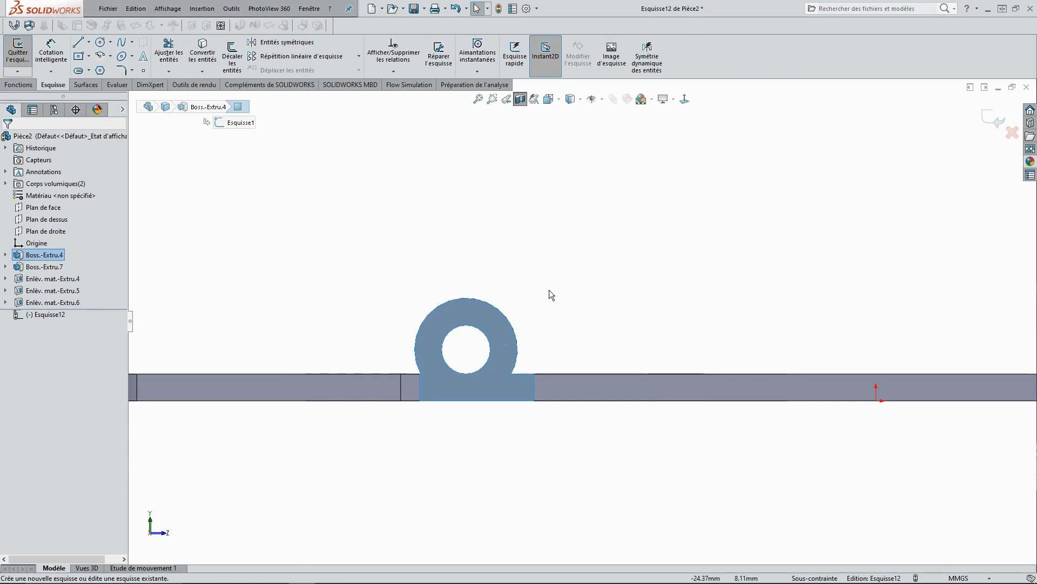
- Draw a circle centred on the knuckle hole, sized to the knuckle's outer edge
{"action": "left_click", "coordinate": [549, 287]}
{"action": "right_click", "coordinate": [549, 288]}
{"action": "left_click", "coordinate": [567, 291]}
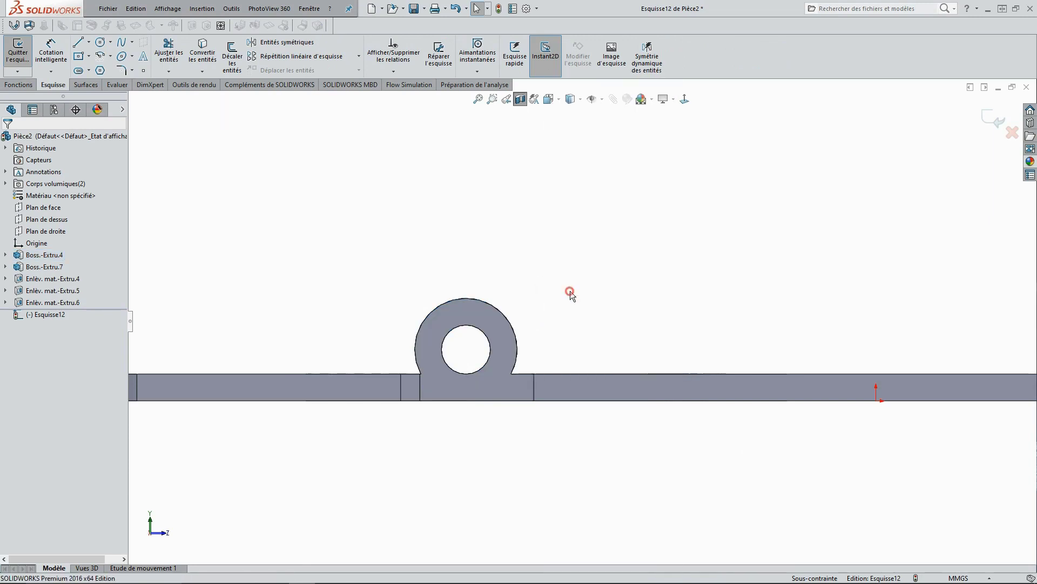
{"action": "left_click", "coordinate": [465, 350]}
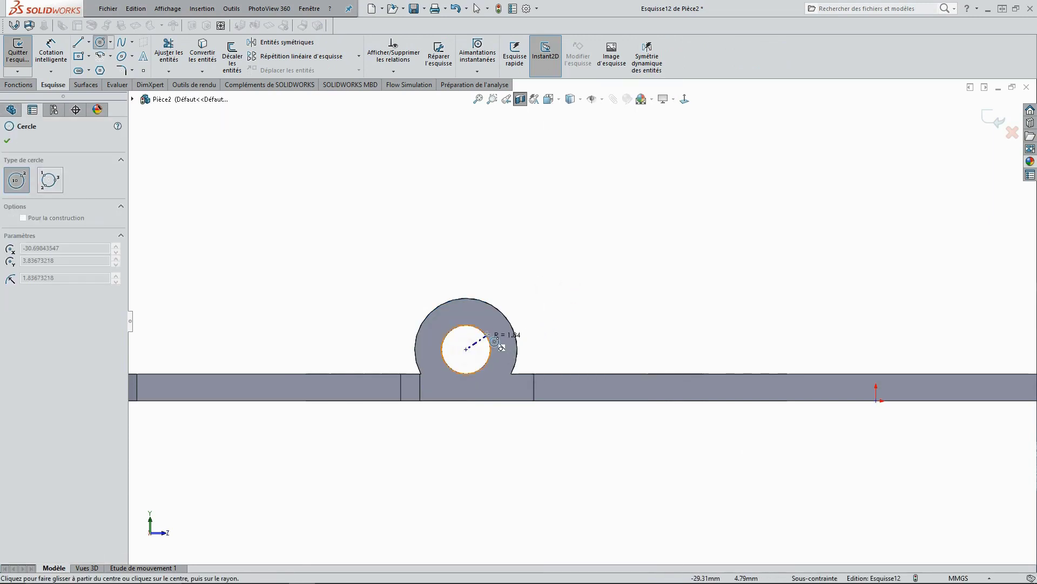
{"action": "left_click", "coordinate": [508, 321]}
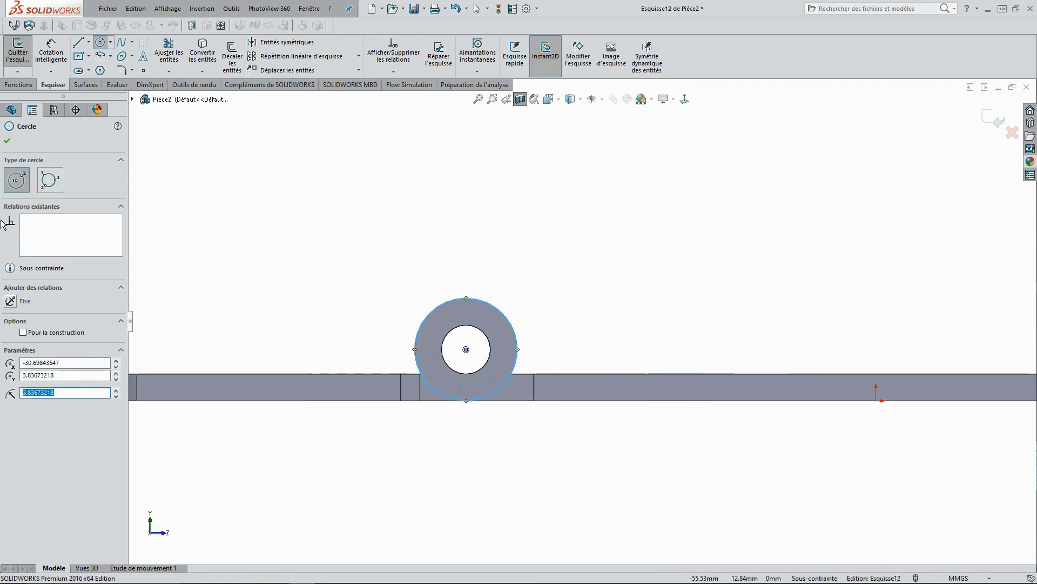
{"action": "left_click", "coordinate": [8, 143]}
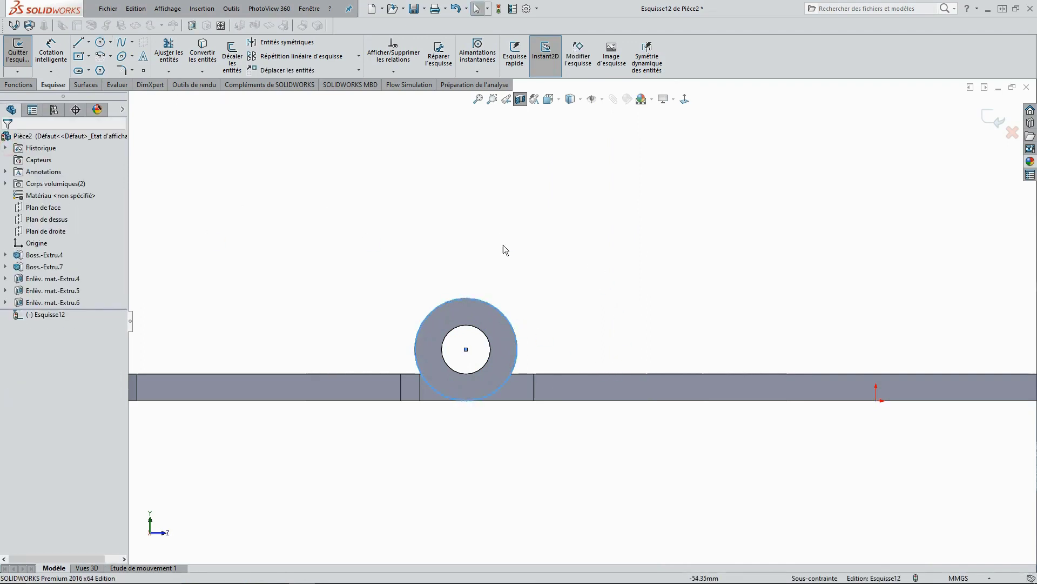
- Convert the leaf's knuckle-region edges into the sketch with Convertir les entités
{"action": "left_click", "coordinate": [519, 394]}
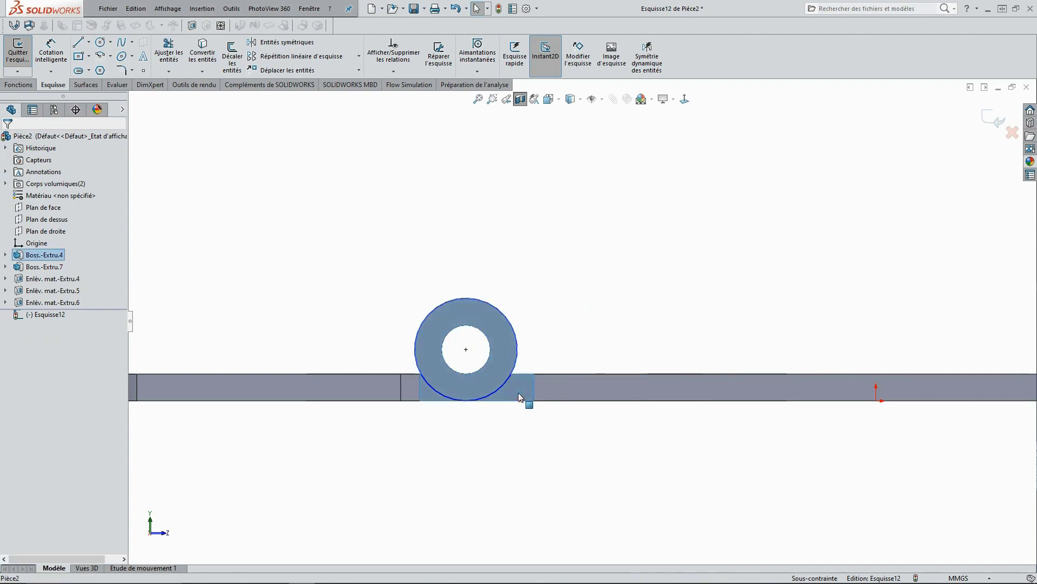
{"action": "right_click", "coordinate": [519, 393]}
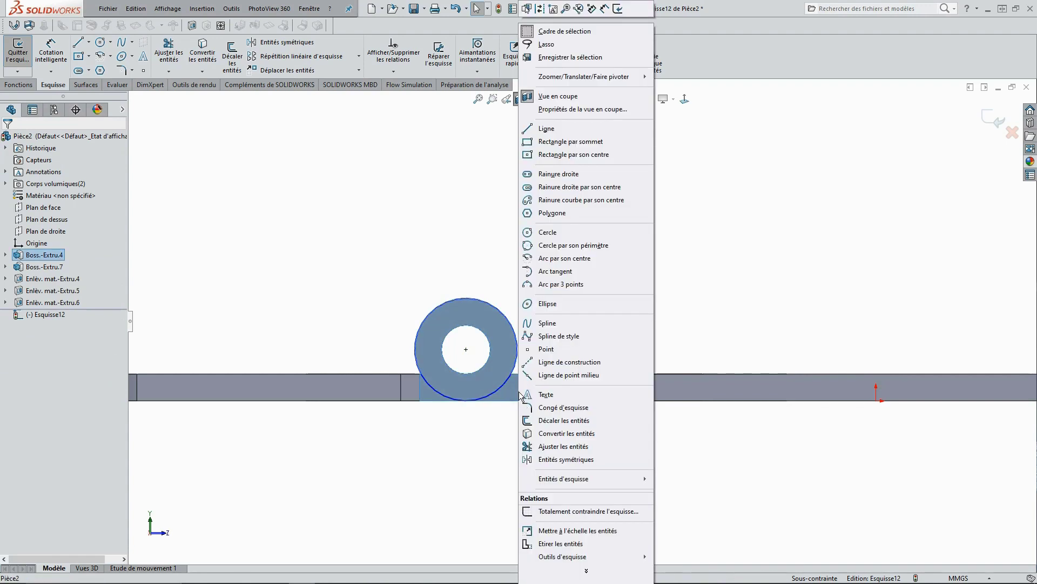
{"action": "left_click", "coordinate": [554, 434]}
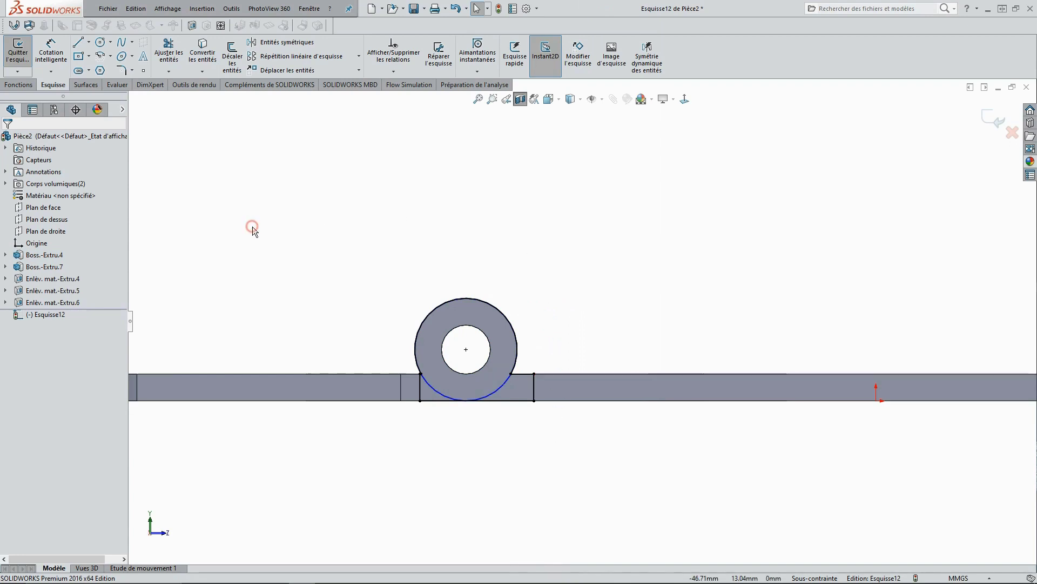
- Smart-trim the extra circle arcs and line segments, leaving the clearance profile arc
{"action": "right_click", "coordinate": [286, 241]}
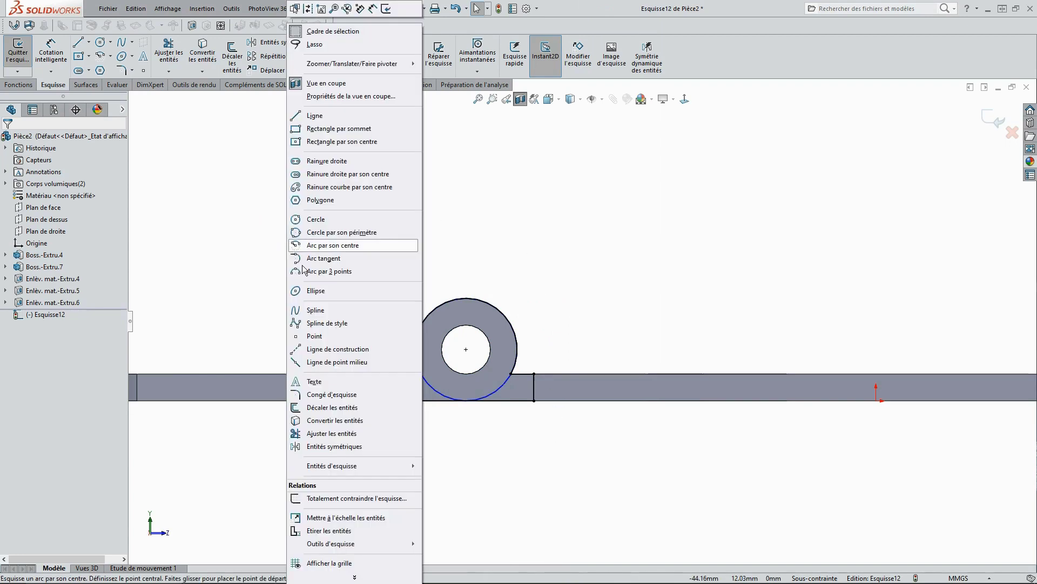
{"action": "left_click", "coordinate": [331, 433]}
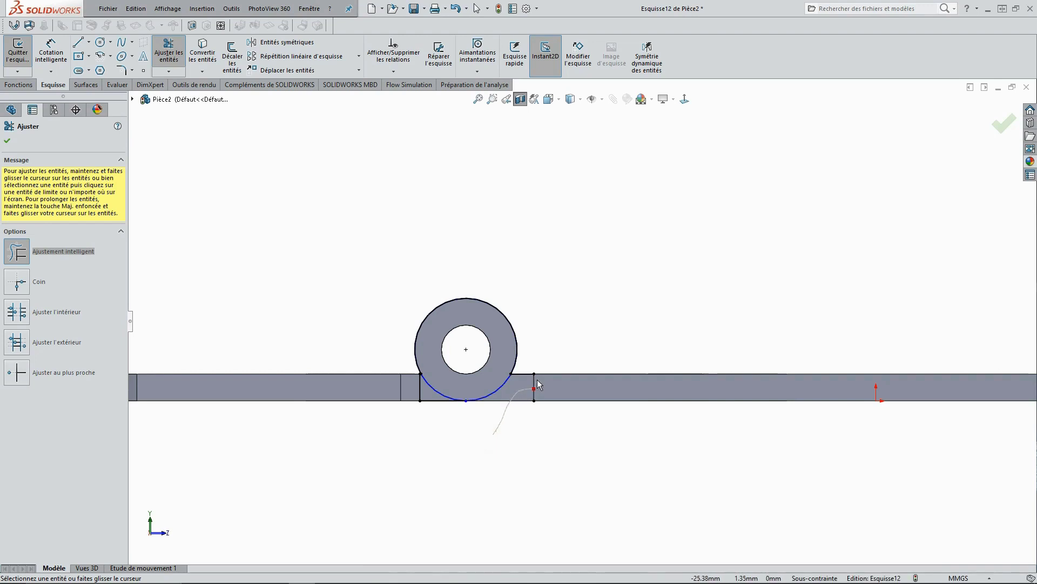
{"action": "mouse_move", "coordinate": [525, 367]}
{"action": "left_mouse_down"}
{"action": "mouse_move", "coordinate": [514, 358]}
{"action": "mouse_move", "coordinate": [514, 321]}
{"action": "left_mouse_up"}
{"action": "left_click_drag", "start_coordinate": [494, 359], "coordinate": [512, 406]}
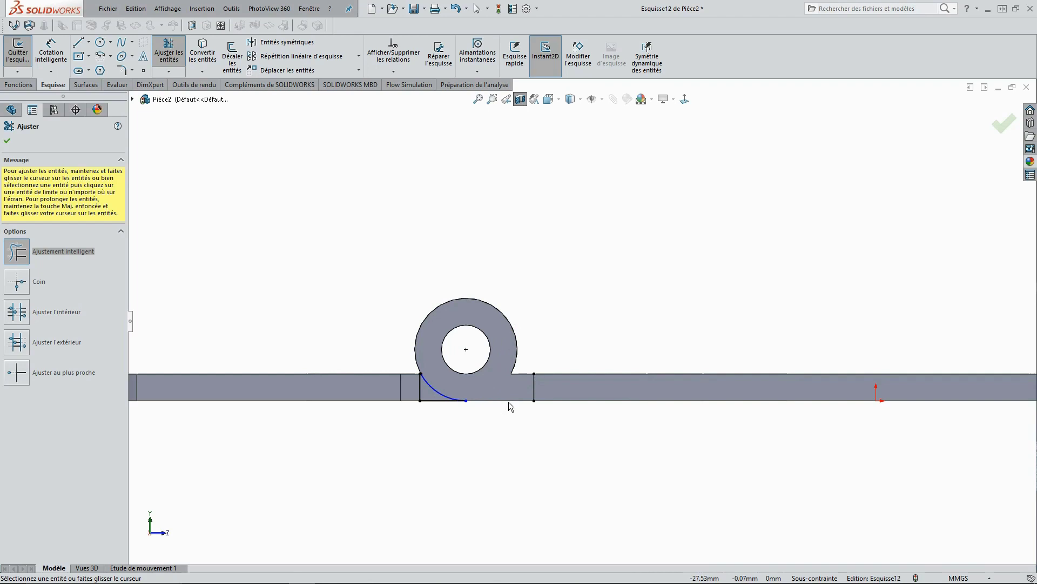
{"action": "scroll", "coordinate": [501, 405], "scroll_direction": "down", "scroll_amount": 2}
{"action": "scroll", "coordinate": [459, 385], "scroll_direction": "down", "scroll_amount": 2}
{"action": "scroll", "coordinate": [470, 367], "scroll_direction": "down", "scroll_amount": 4}
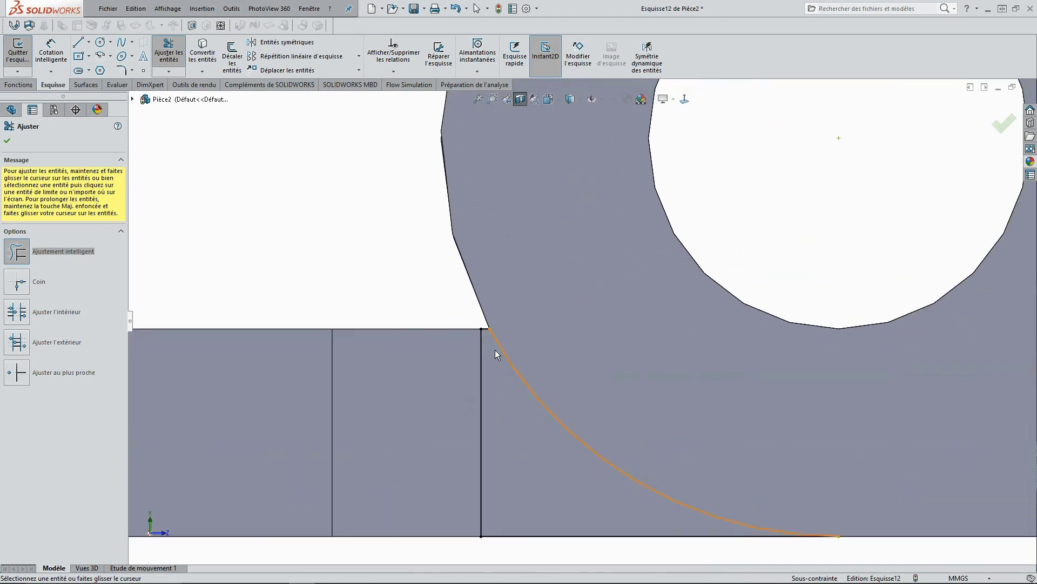
{"action": "scroll", "coordinate": [496, 329], "scroll_direction": "down", "scroll_amount": 2}
{"action": "scroll", "coordinate": [530, 310], "scroll_direction": "up", "scroll_amount": 2}
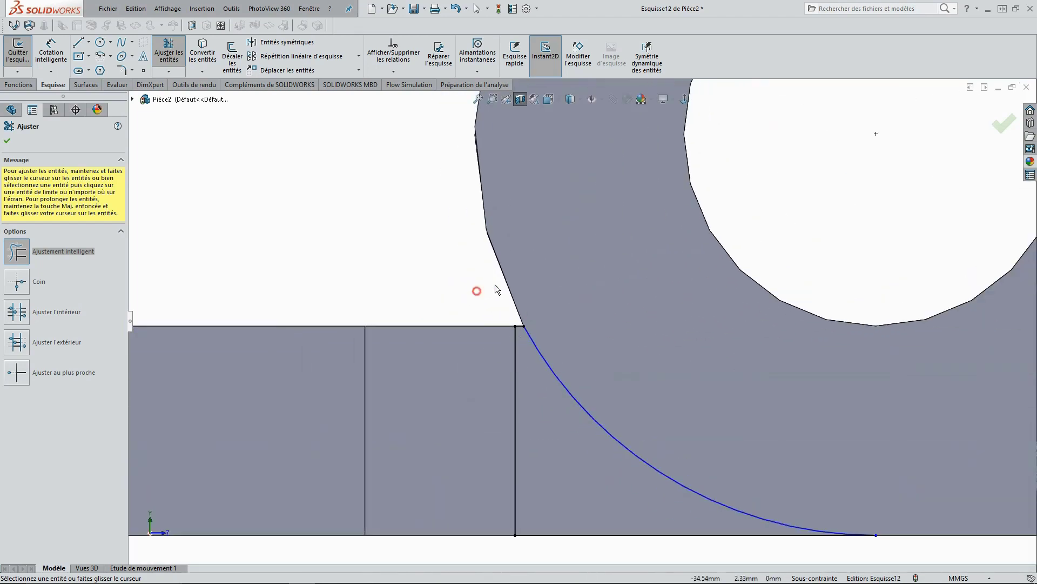
{"action": "scroll", "coordinate": [543, 271], "scroll_direction": "up", "scroll_amount": 2}
{"action": "scroll", "coordinate": [582, 293], "scroll_direction": "up", "scroll_amount": 3}
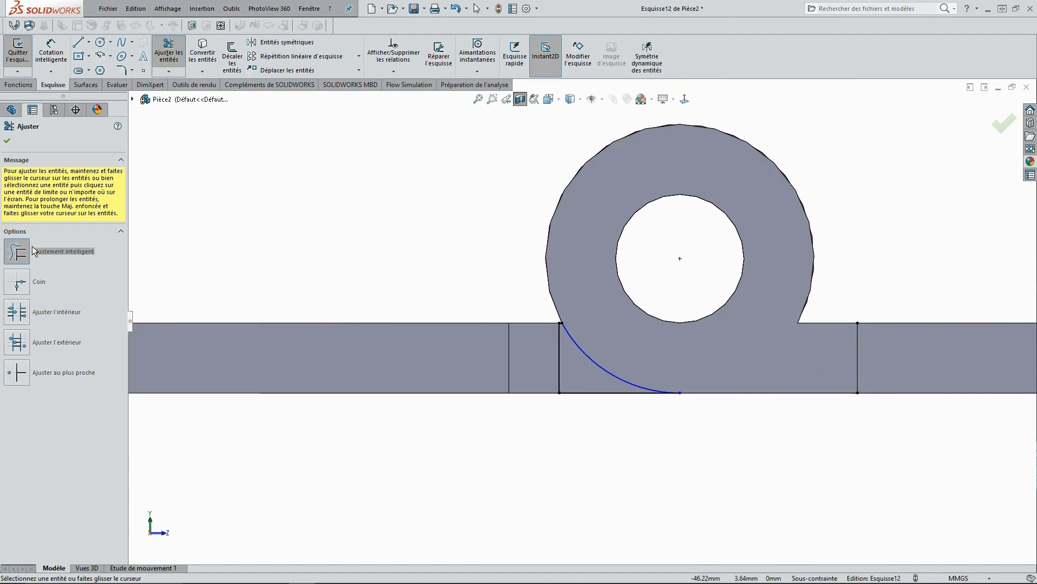
{"action": "left_click", "coordinate": [12, 139]}
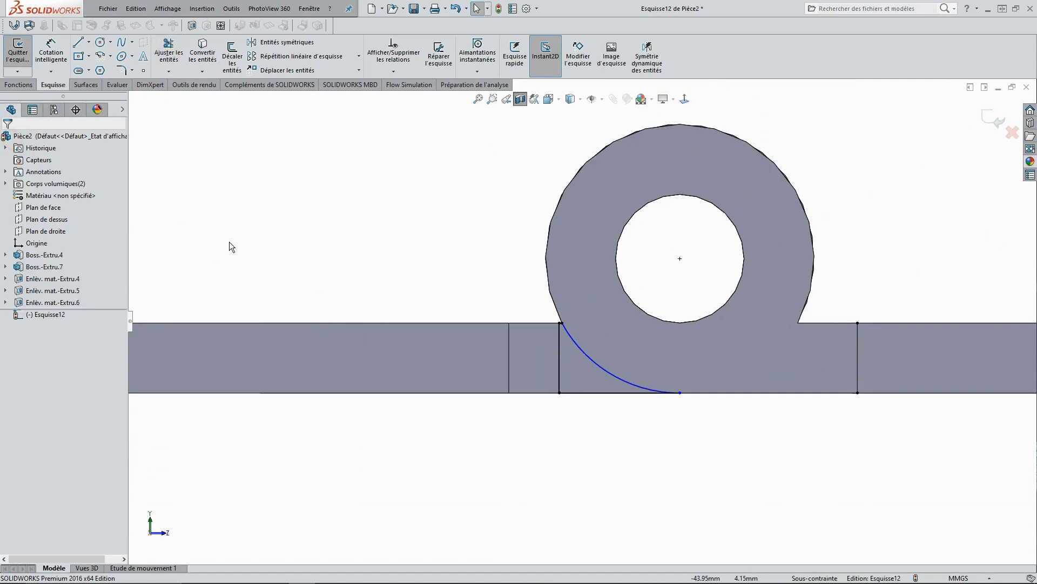
- Extrude-cut the profile Jusqu'à la surface at the knuckle's end face, creating Enlèv. mat.-Extru.7
{"action": "left_click", "coordinate": [27, 87]}
{"action": "left_click", "coordinate": [188, 63]}
{"action": "middle_click_drag", "start_coordinate": [567, 328], "coordinate": [635, 405]}
{"action": "mouse_move", "coordinate": [329, 228]}
{"action": "middle_mouse_down"}
{"action": "mouse_move", "coordinate": [549, 268]}
{"action": "mouse_move", "coordinate": [530, 323]}
{"action": "middle_mouse_up"}
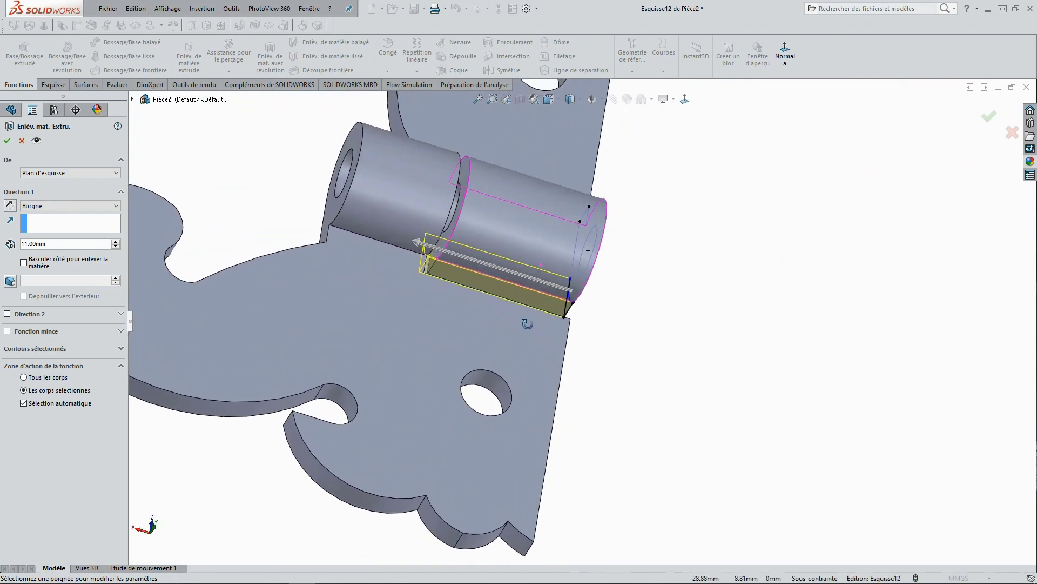
{"action": "scroll", "coordinate": [458, 232], "scroll_direction": "down", "scroll_amount": 3}
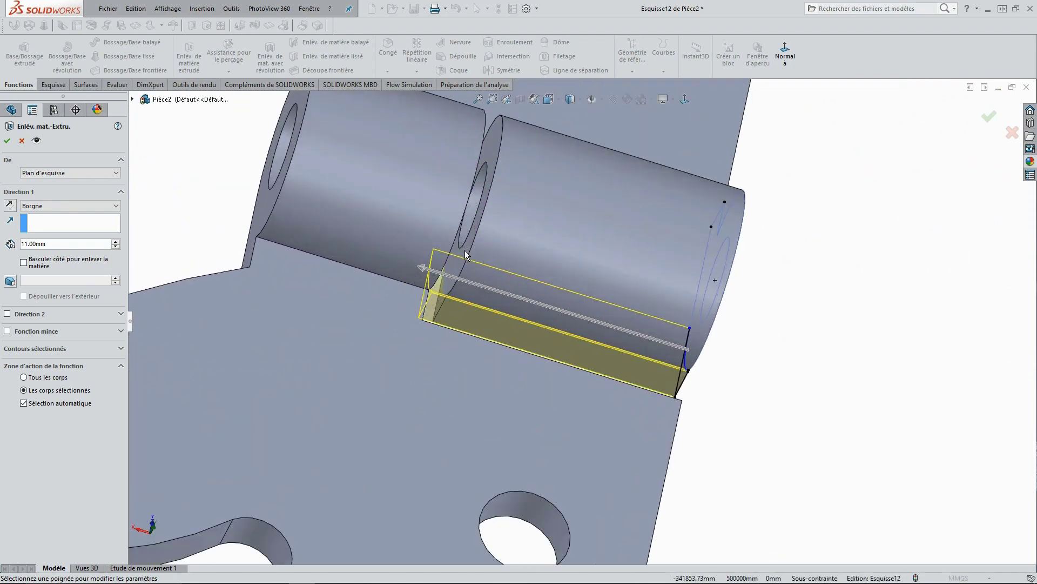
{"action": "left_click", "coordinate": [464, 251]}
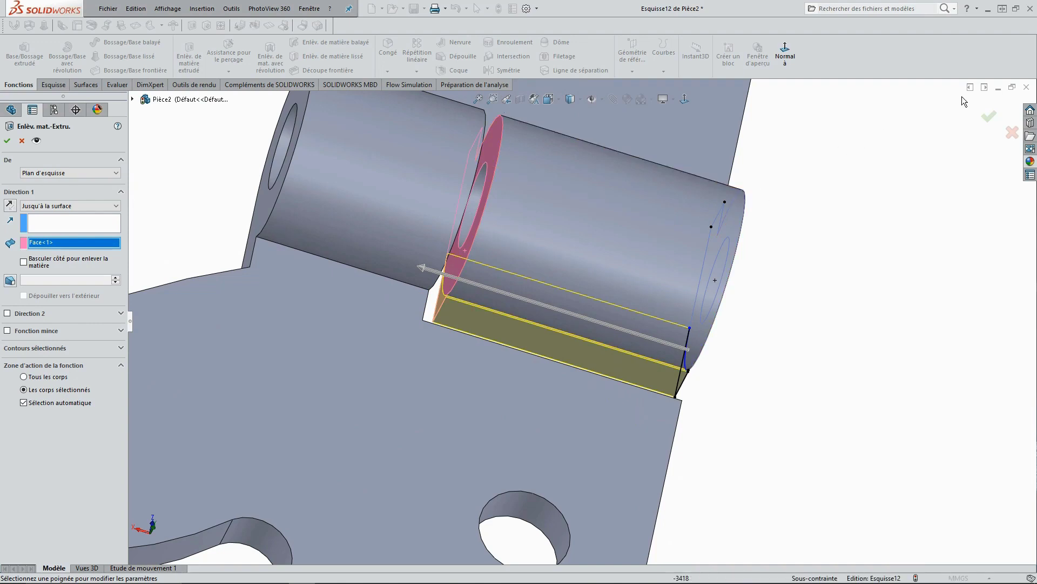
{"action": "left_click", "coordinate": [991, 117]}
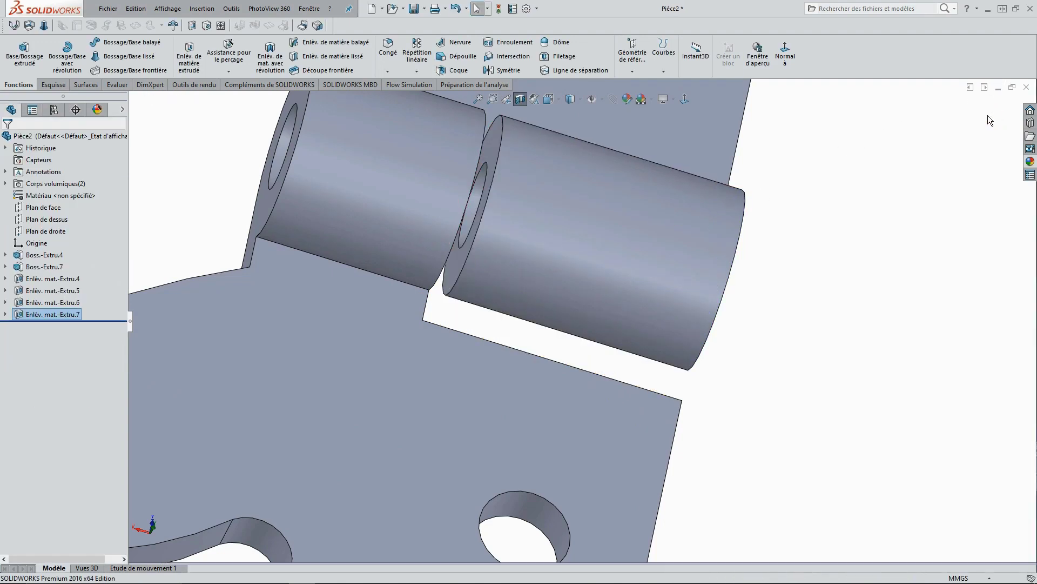
{"action": "key", "text": "z"}
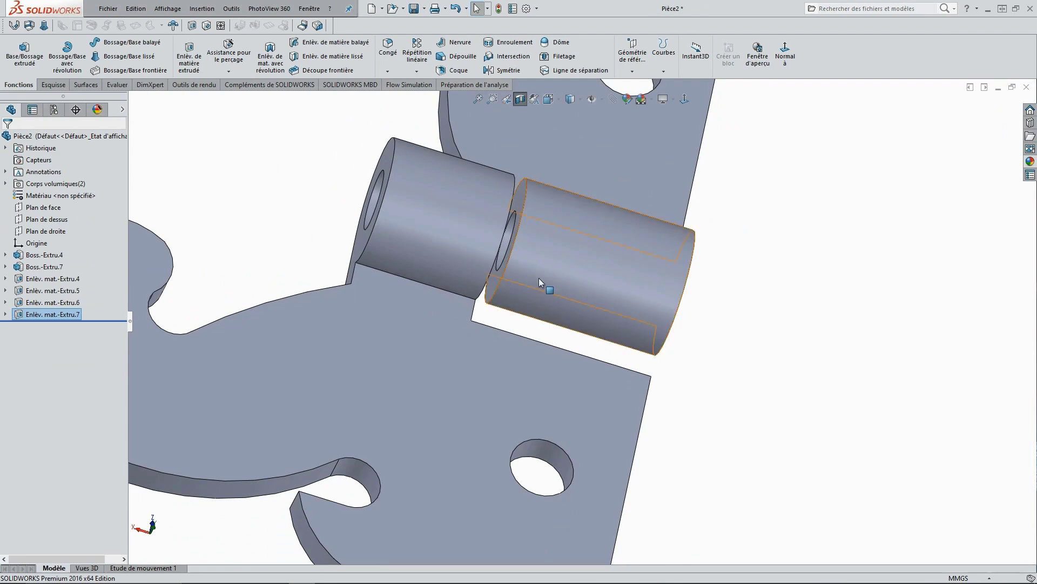
{"action": "key", "text": "z"}
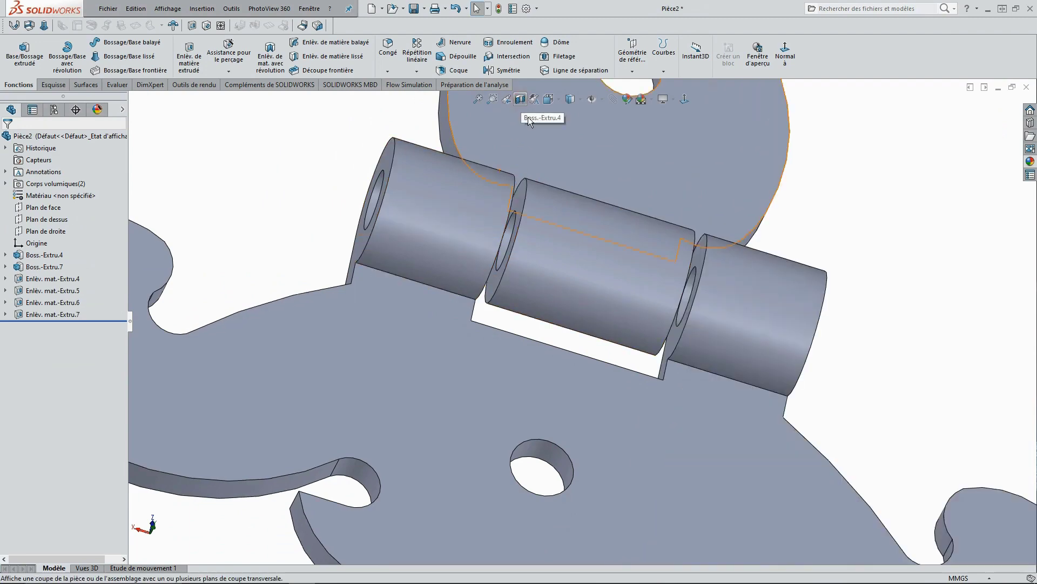
{"action": "key", "text": "z"}
{"action": "mouse_move", "coordinate": [722, 298]}
{"action": "middle_mouse_down"}
{"action": "mouse_move", "coordinate": [512, 301]}
{"action": "mouse_move", "coordinate": [687, 325]}
{"action": "mouse_move", "coordinate": [755, 420]}
{"action": "mouse_move", "coordinate": [845, 386]}
{"action": "mouse_move", "coordinate": [967, 371]}
{"action": "mouse_move", "coordinate": [984, 422]}
{"action": "mouse_move", "coordinate": [942, 468]}
{"action": "mouse_move", "coordinate": [842, 437]}
{"action": "mouse_move", "coordinate": [737, 370]}
{"action": "middle_mouse_up"}
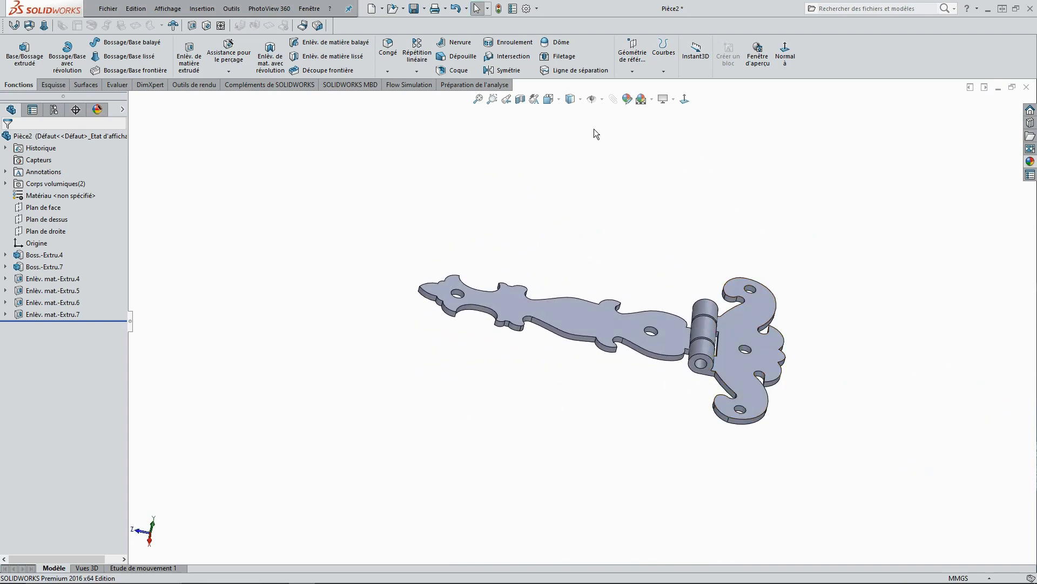
{"action": "mouse_move", "coordinate": [587, 211]}
{"action": "middle_mouse_down"}
{"action": "mouse_move", "coordinate": [607, 271]}
{"action": "mouse_move", "coordinate": [592, 301]}
{"action": "middle_mouse_up"}
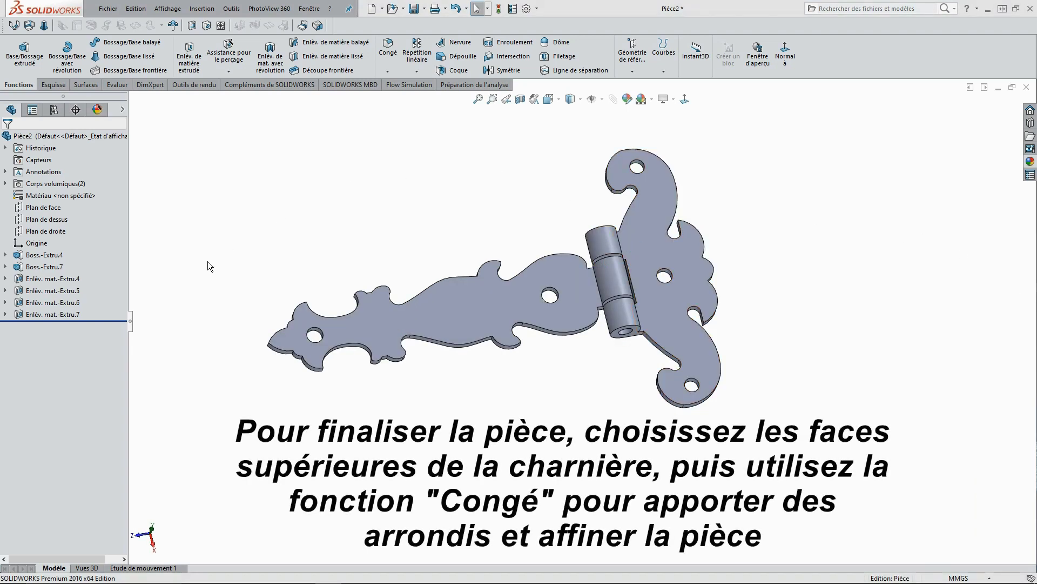
- Add a 0.80mm fillet (Congé2) to the long leaf's top face edges
{"action": "left_click", "coordinate": [459, 316]}
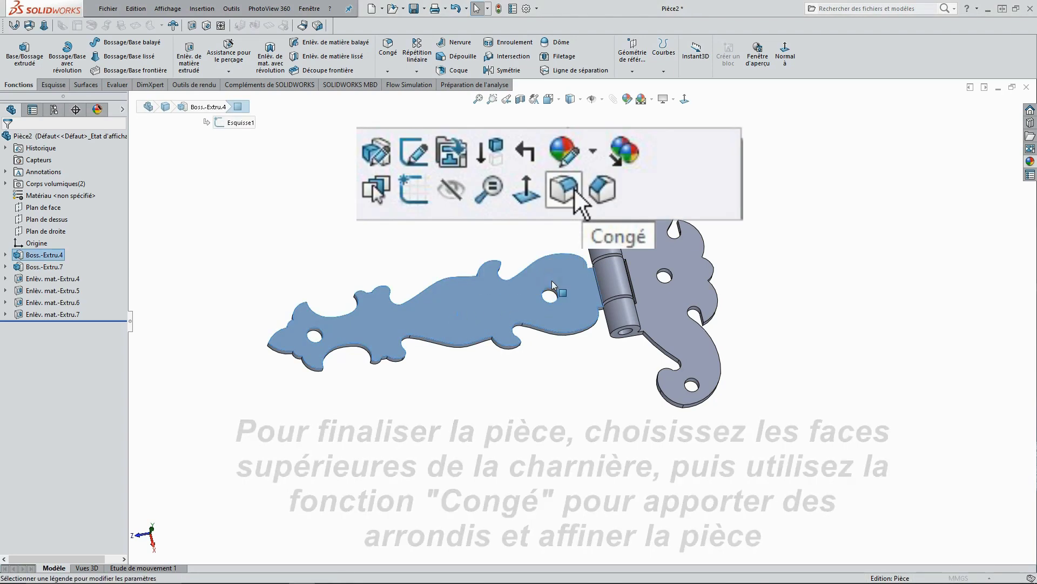
{"action": "left_click", "coordinate": [553, 282]}
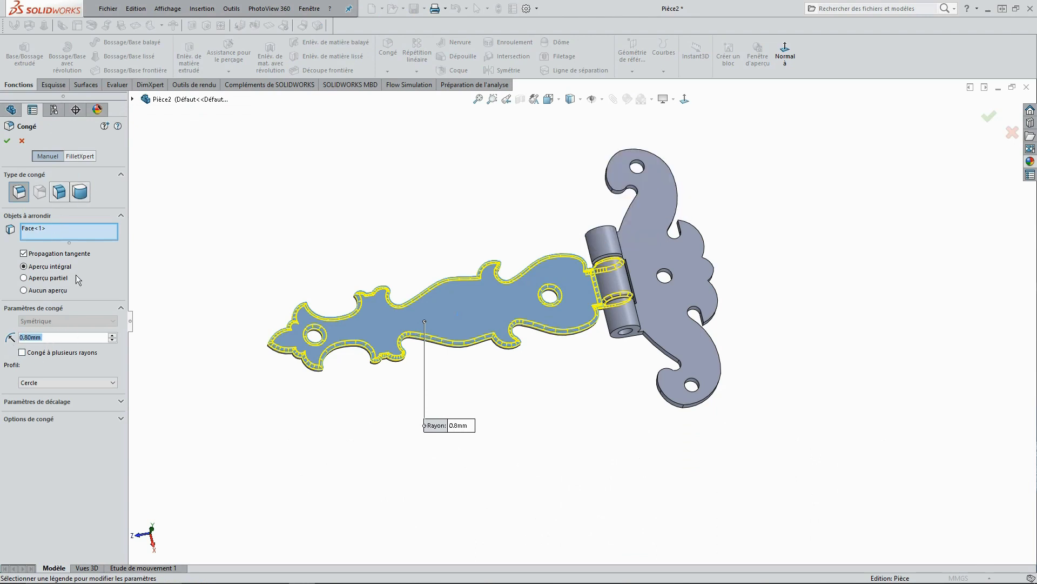
{"action": "left_click", "coordinate": [12, 144]}
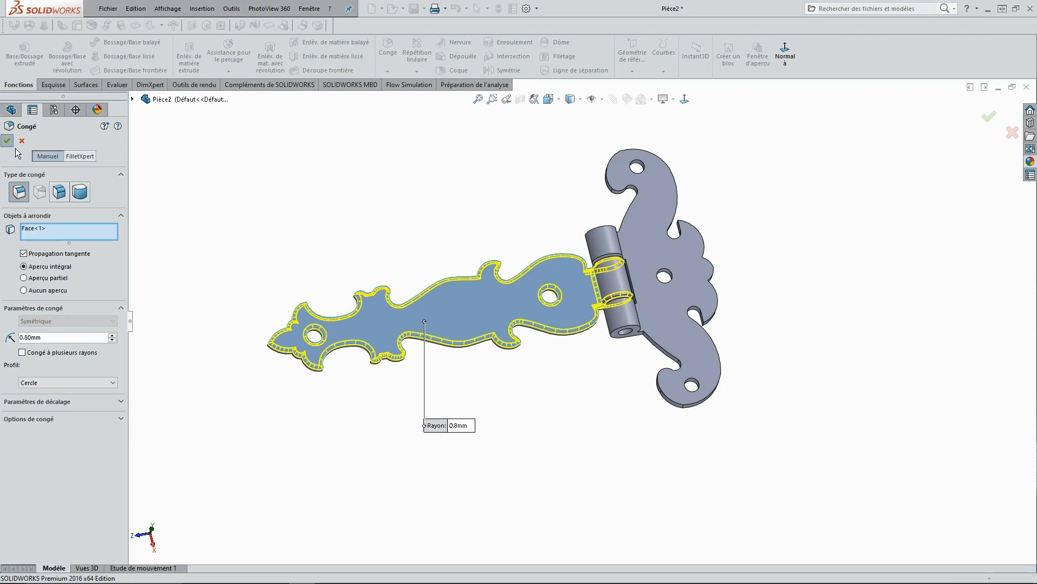
{"action": "left_click", "coordinate": [653, 251]}
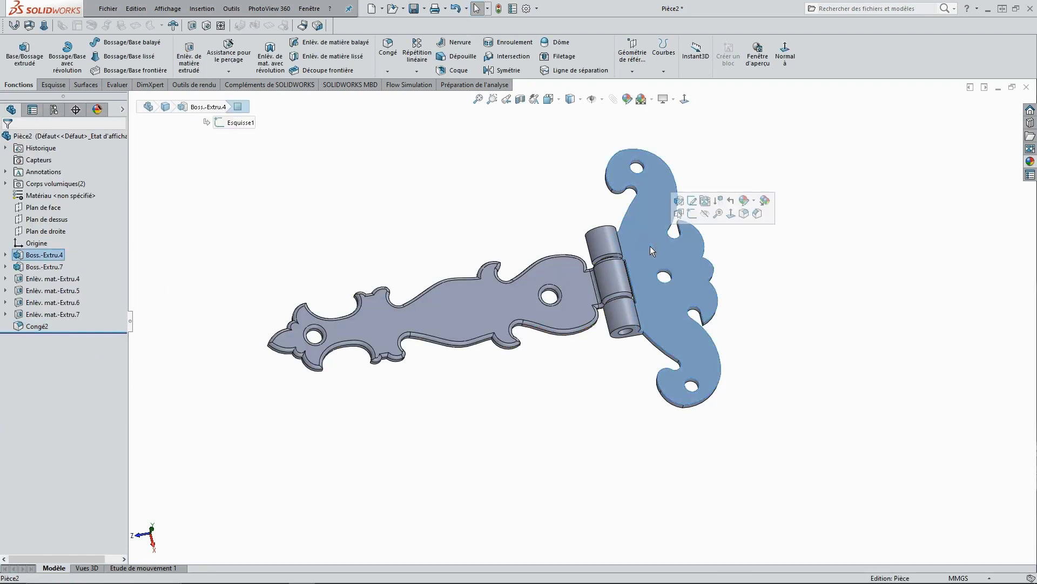
- Add a 0.80mm fillet (Congé3) to the T-shaped leaf's top face edges
{"action": "left_click", "coordinate": [744, 213]}
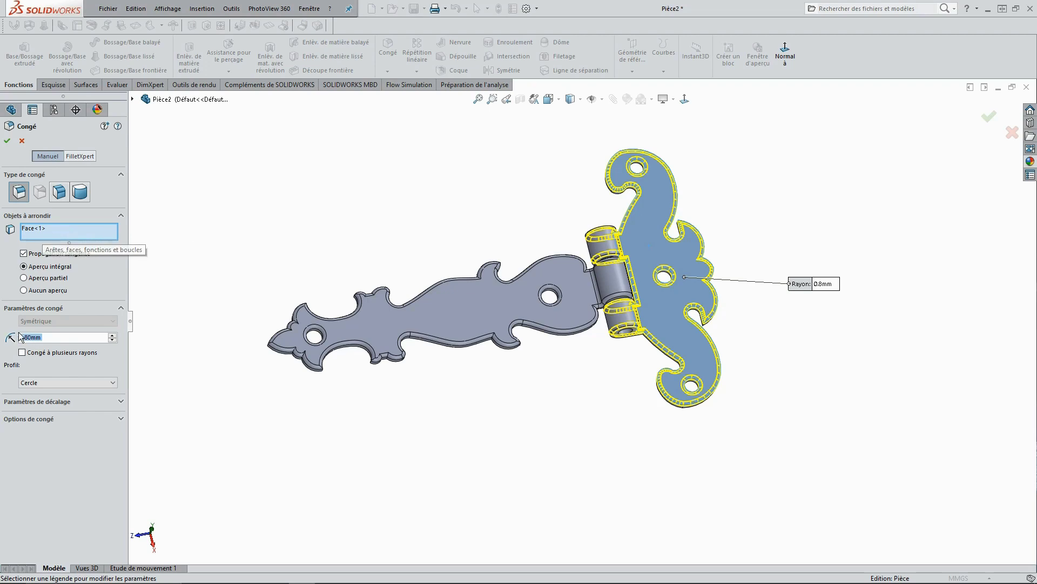
{"action": "left_click", "coordinate": [7, 141]}
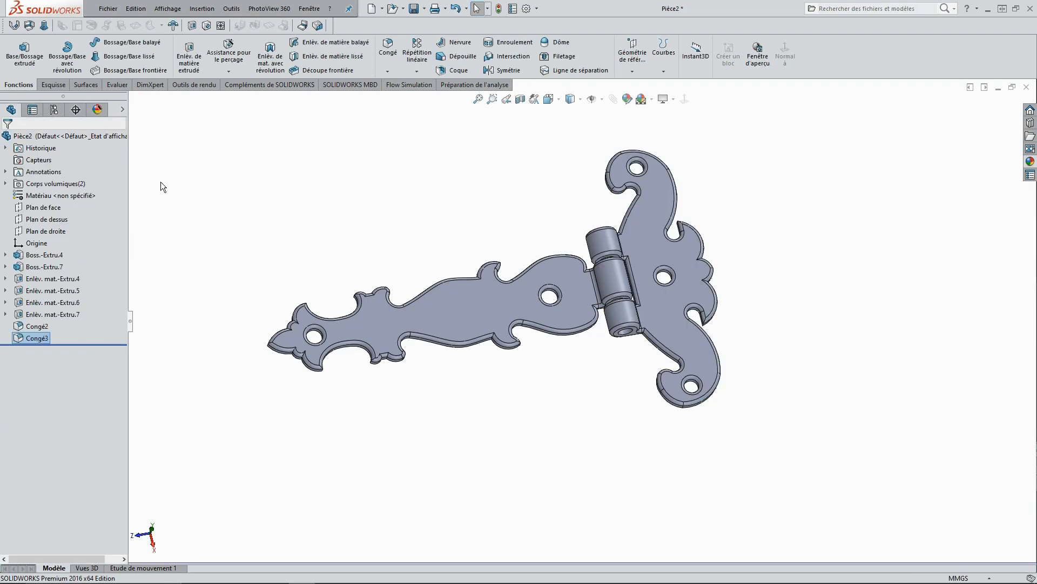
{"action": "middle_click_drag", "start_coordinate": [393, 172], "coordinate": [400, 209]}
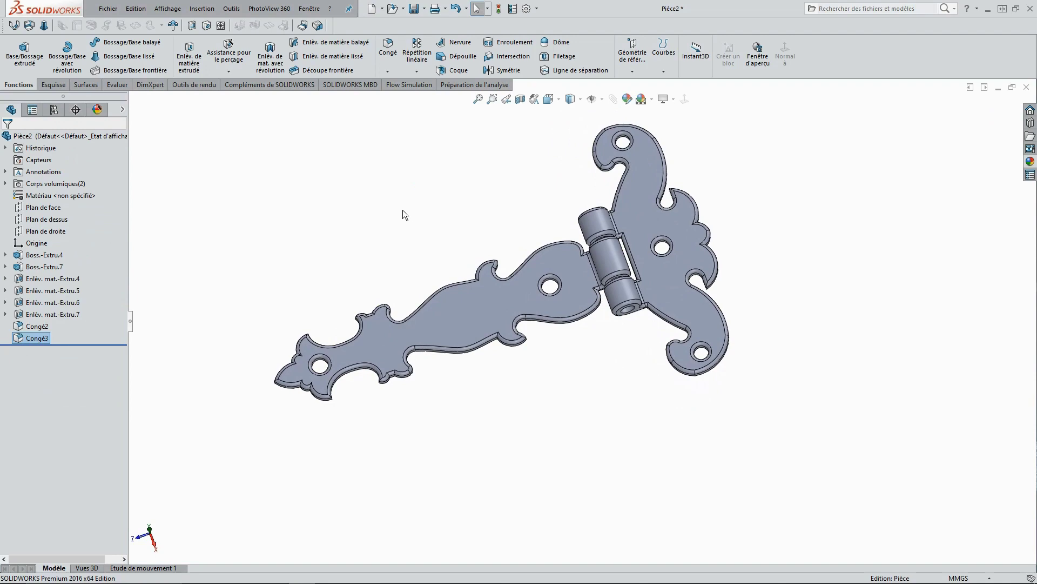
{"action": "mouse_move", "coordinate": [468, 202]}
{"action": "middle_mouse_down"}
{"action": "mouse_move", "coordinate": [977, 339]}
{"action": "mouse_move", "coordinate": [960, 327]}
{"action": "middle_mouse_up"}
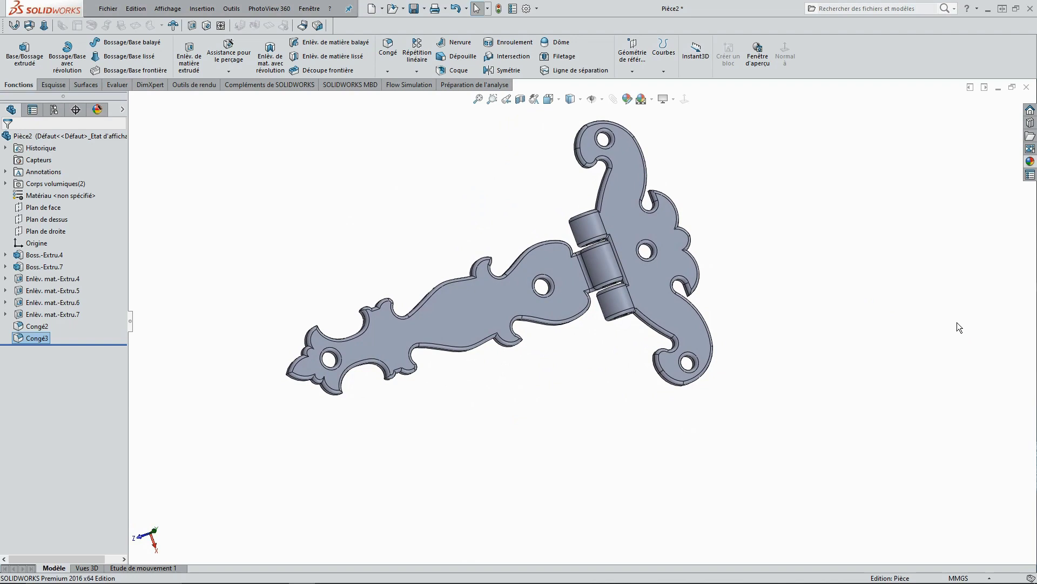